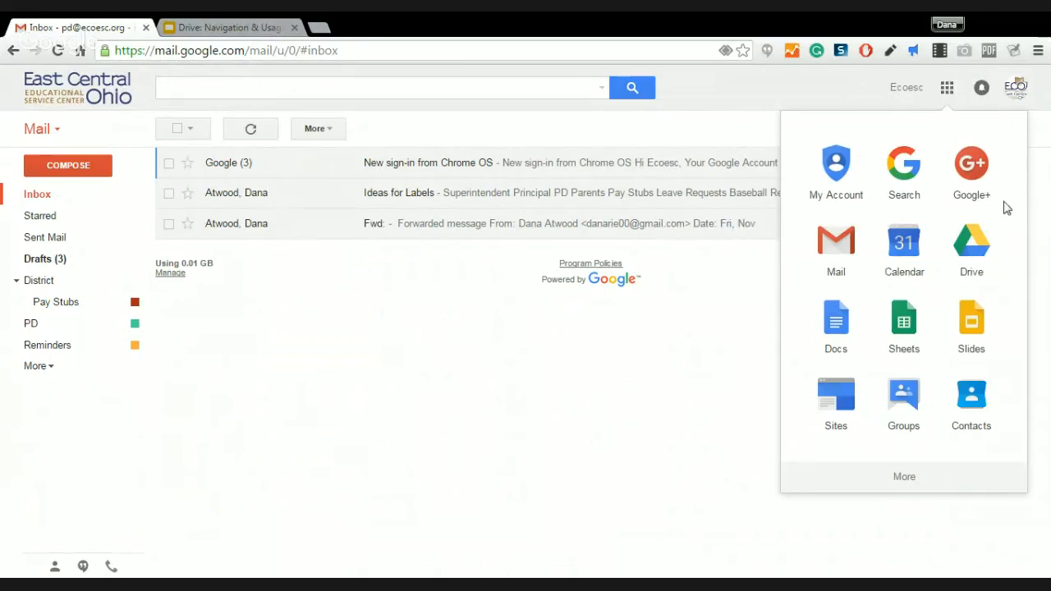
Open Google Drive from Gmail and expand My Drive to show its subfolders
click(973, 261)
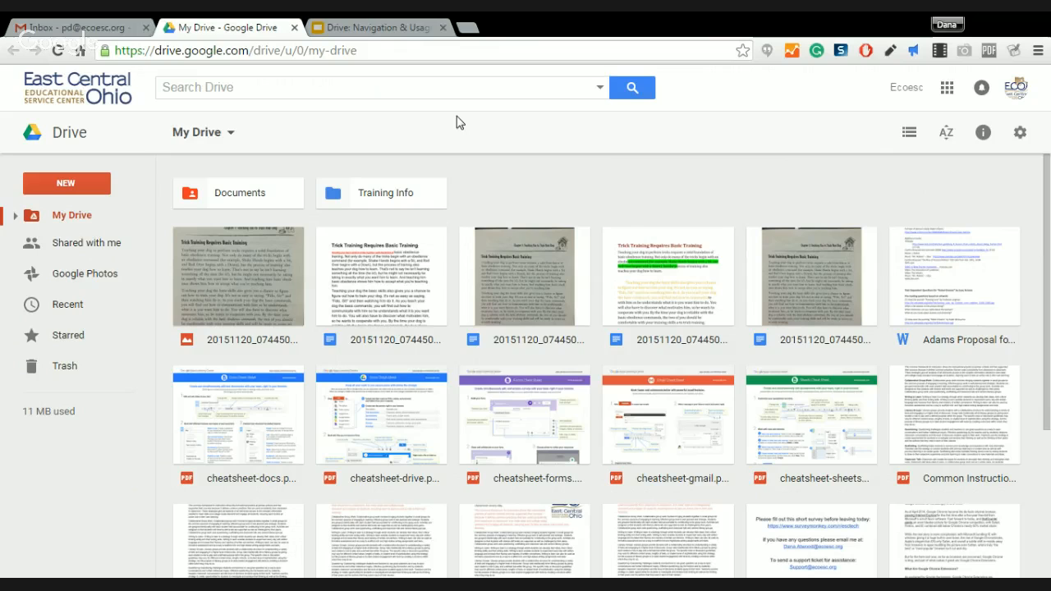
click(80, 188)
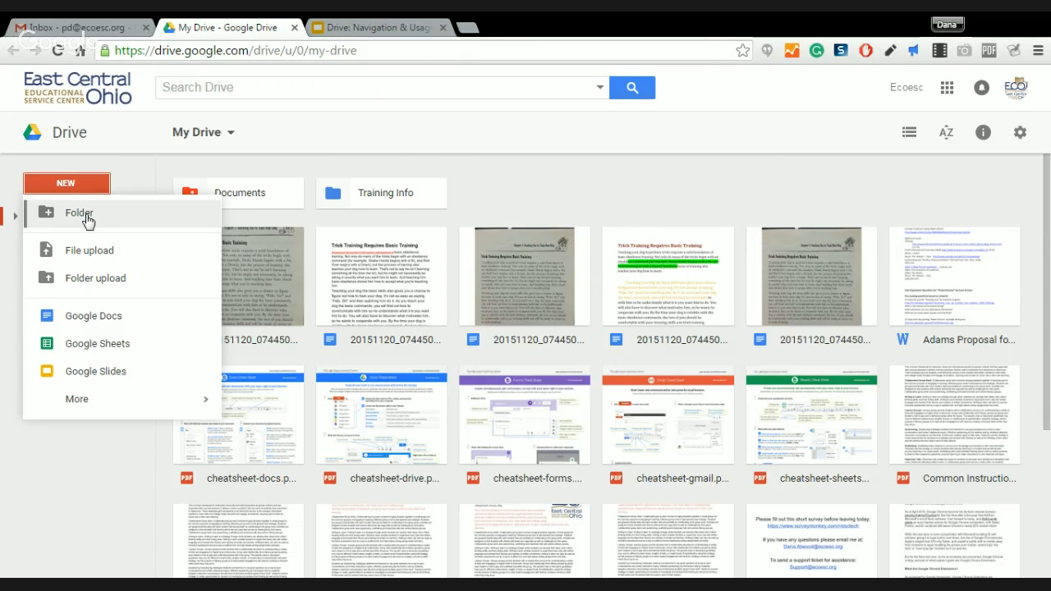
click(120, 146)
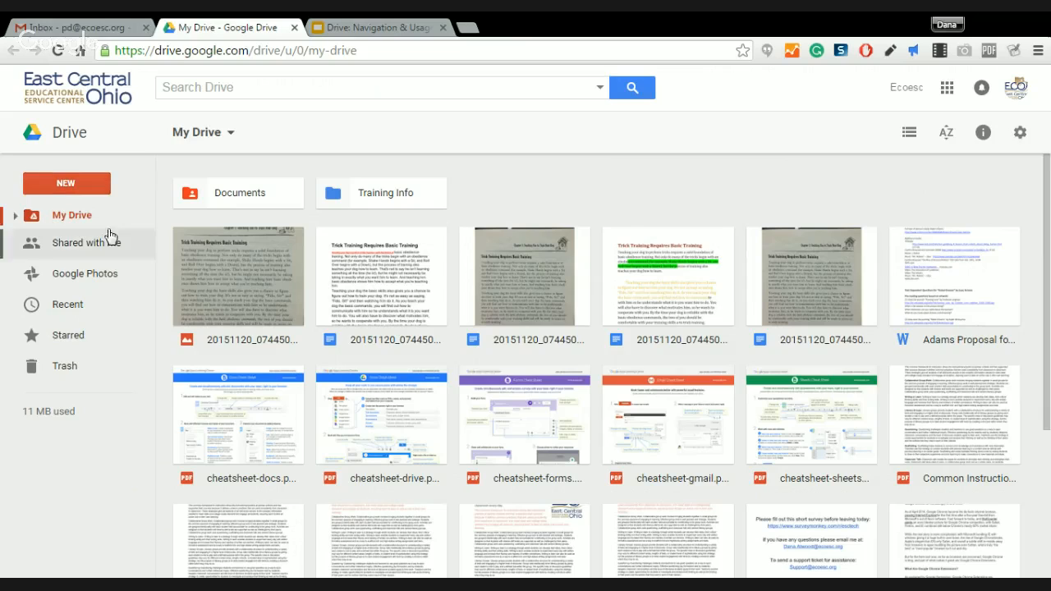
click(15, 216)
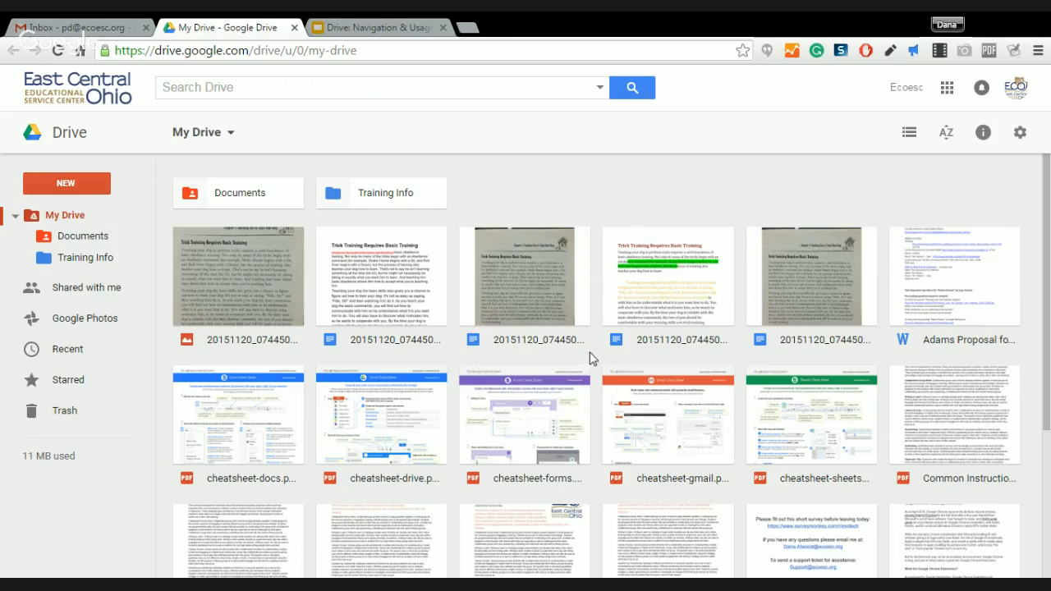
Compare the list and grid layouts of My Drive, and look inside the Training Info folder before returning to My Drive
click(906, 137)
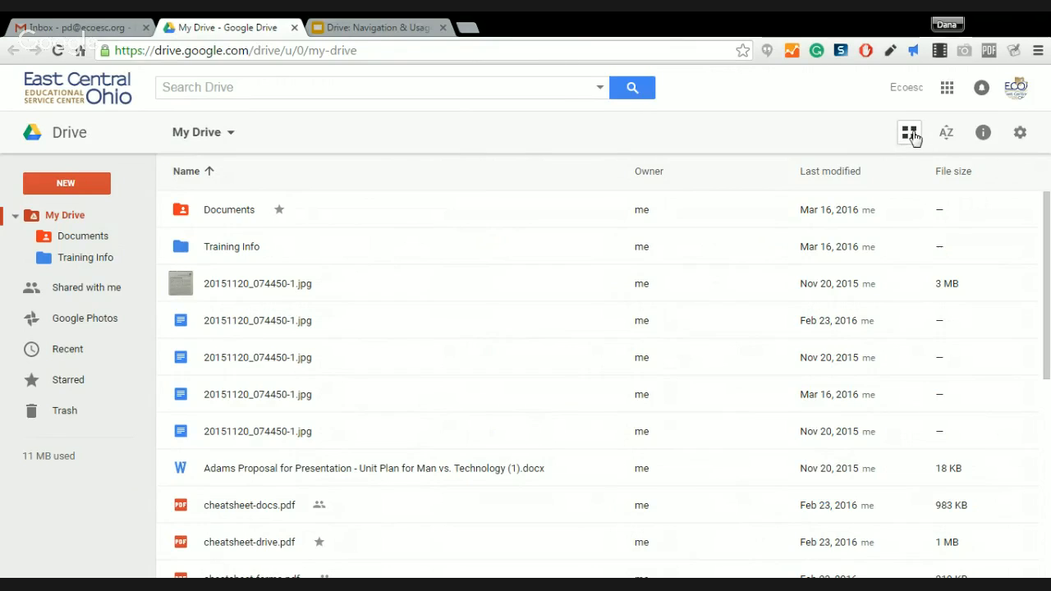
click(910, 134)
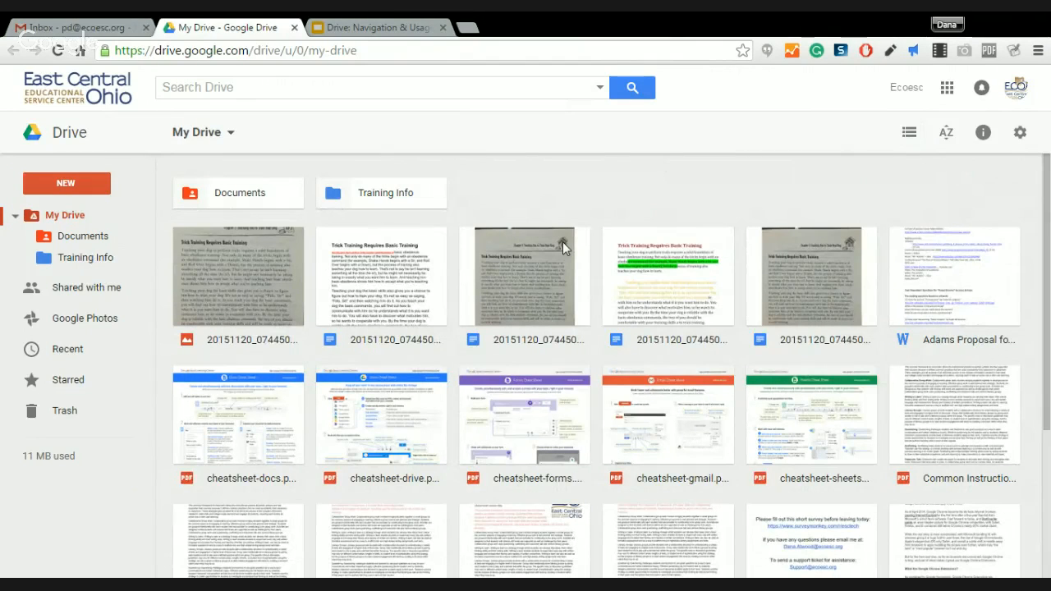
scroll(566, 259, down, 2)
scroll(571, 276, up, 2)
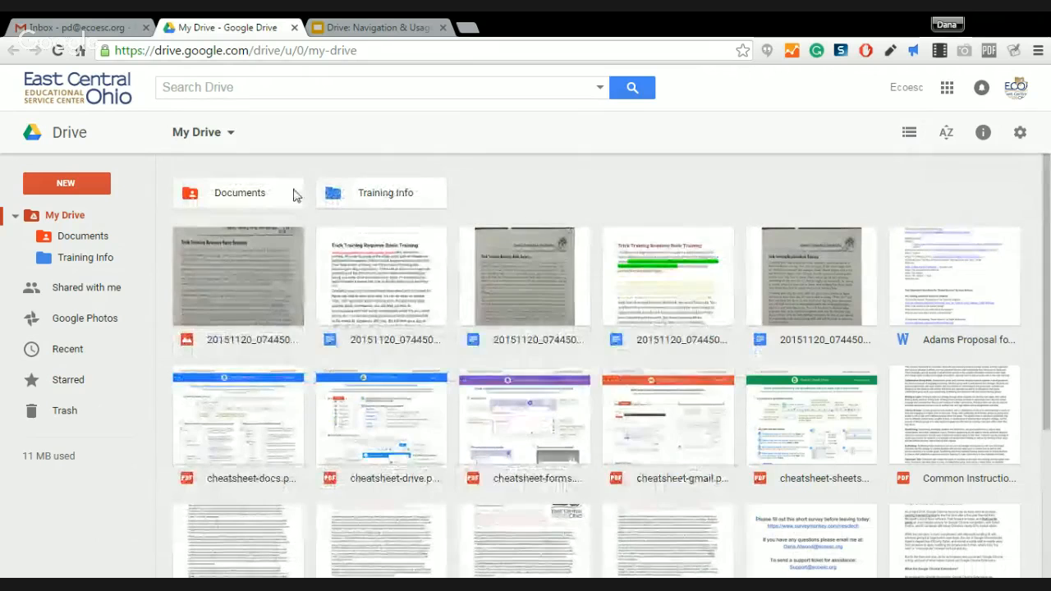
double_click(403, 197)
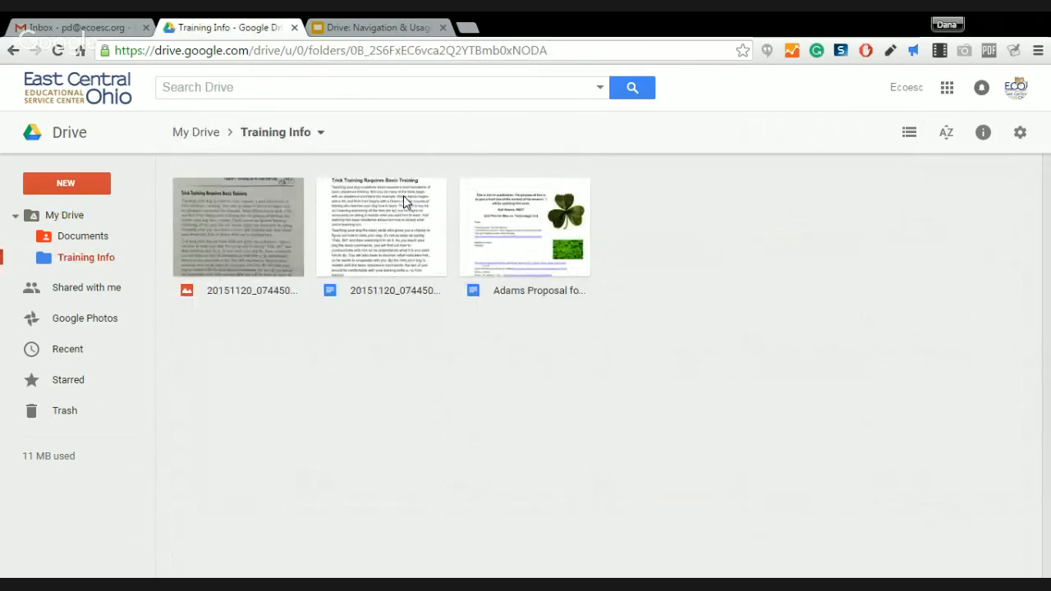
click(12, 53)
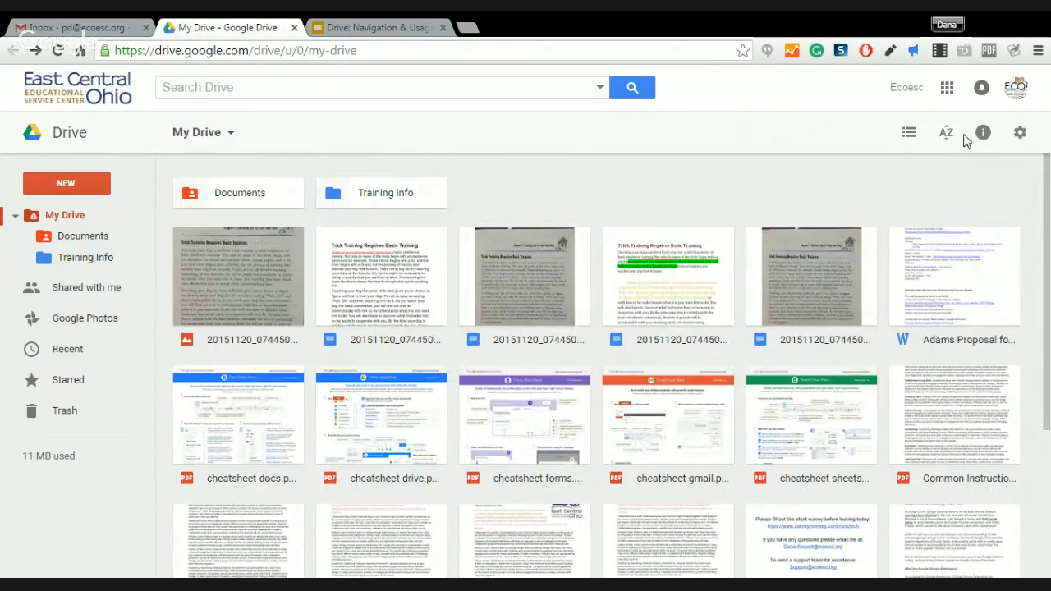
Review the general Drive settings and close them
click(1019, 135)
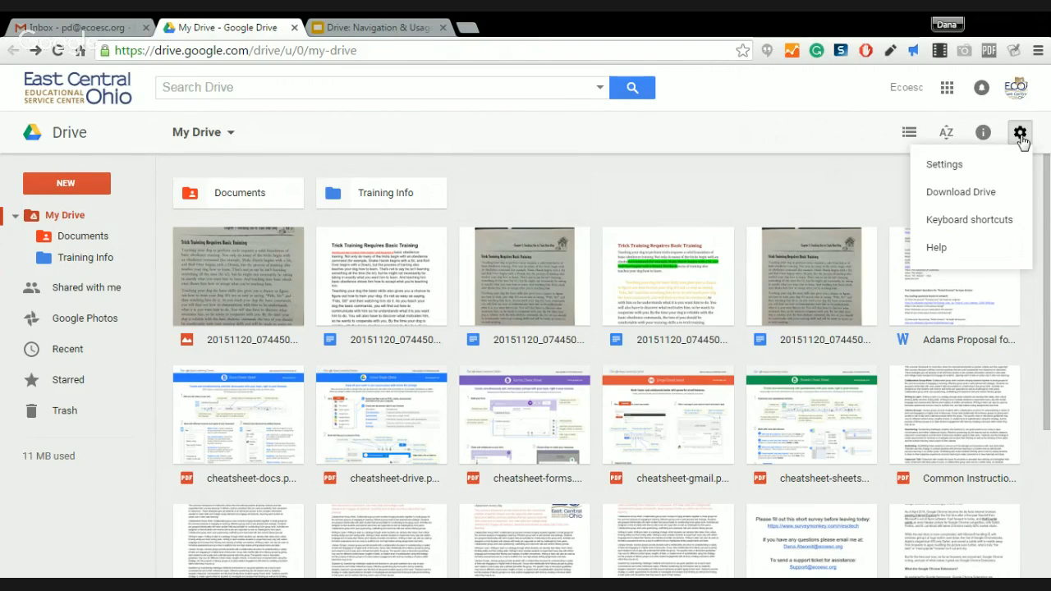
click(956, 166)
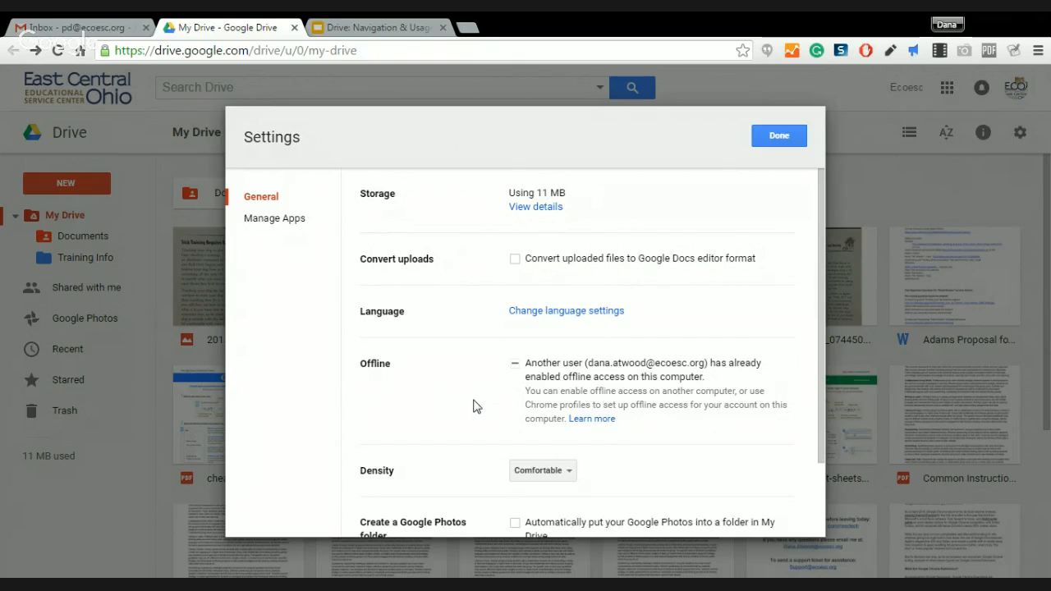
click(796, 136)
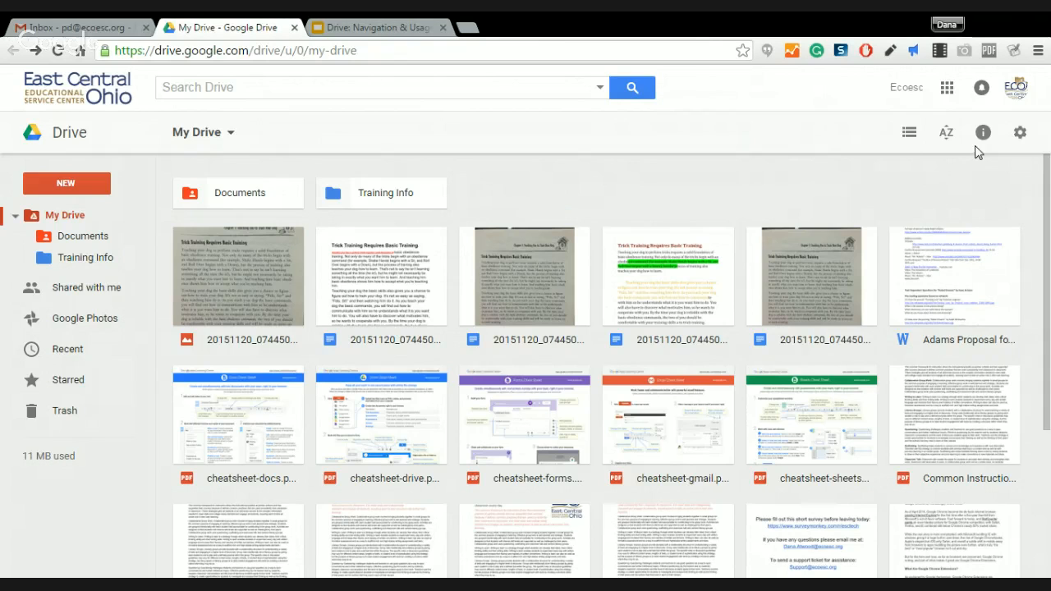
Switch to the "Drive: Navigation & Usage" presentation and present it from slide 6
click(408, 30)
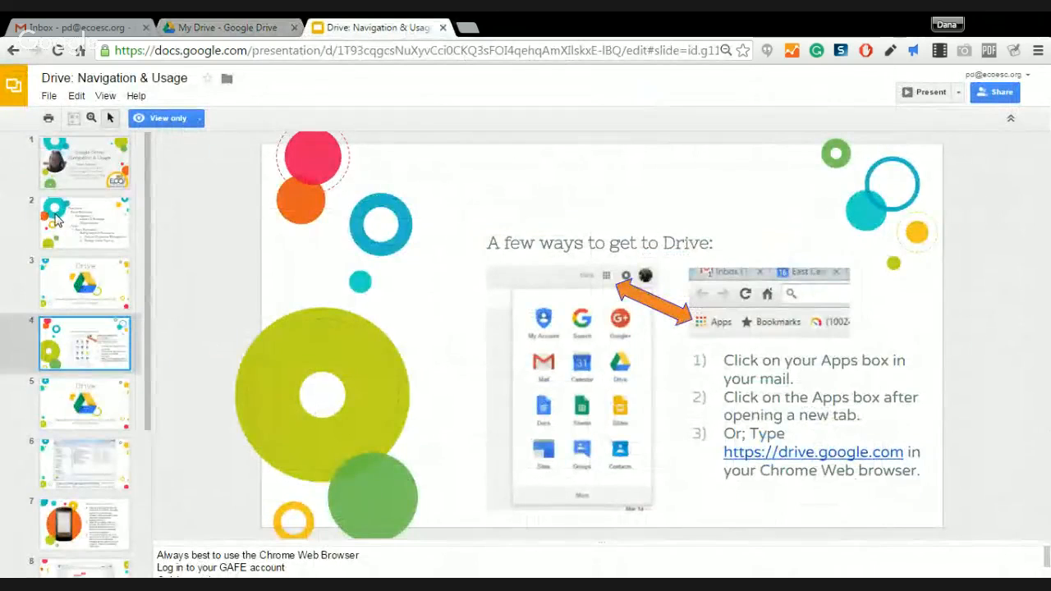
click(82, 466)
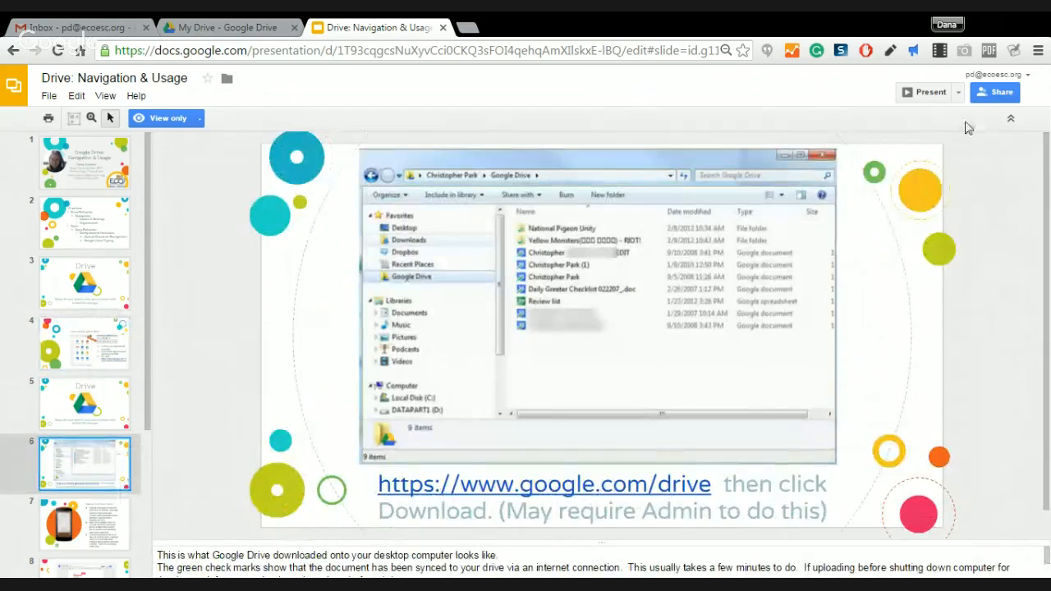
click(927, 90)
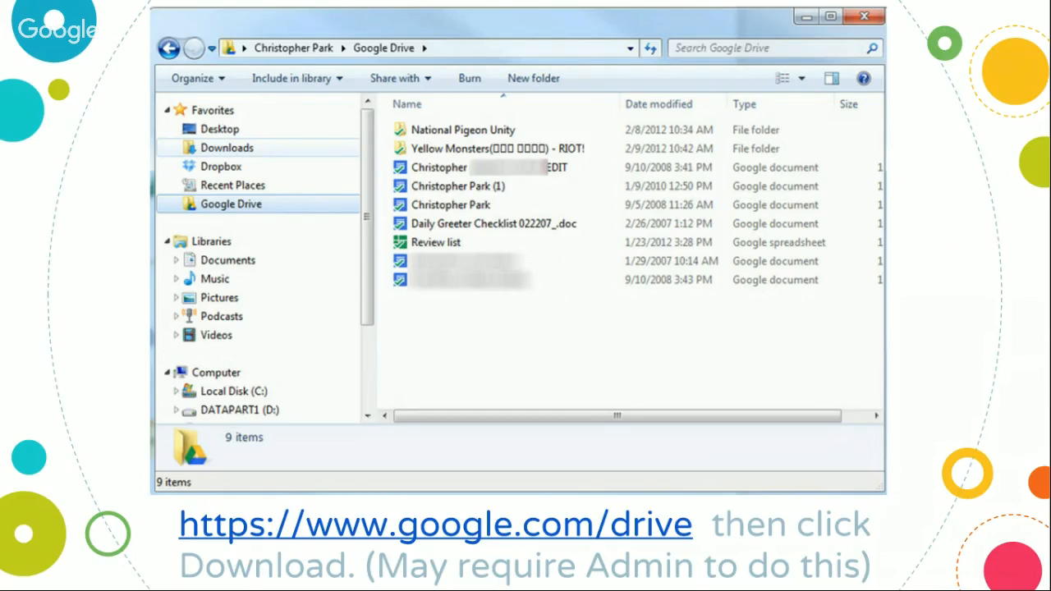
Reach the Google Drive download page through the slide's google.com/drive link, and again through My Drive's Download Drive option
click(413, 527)
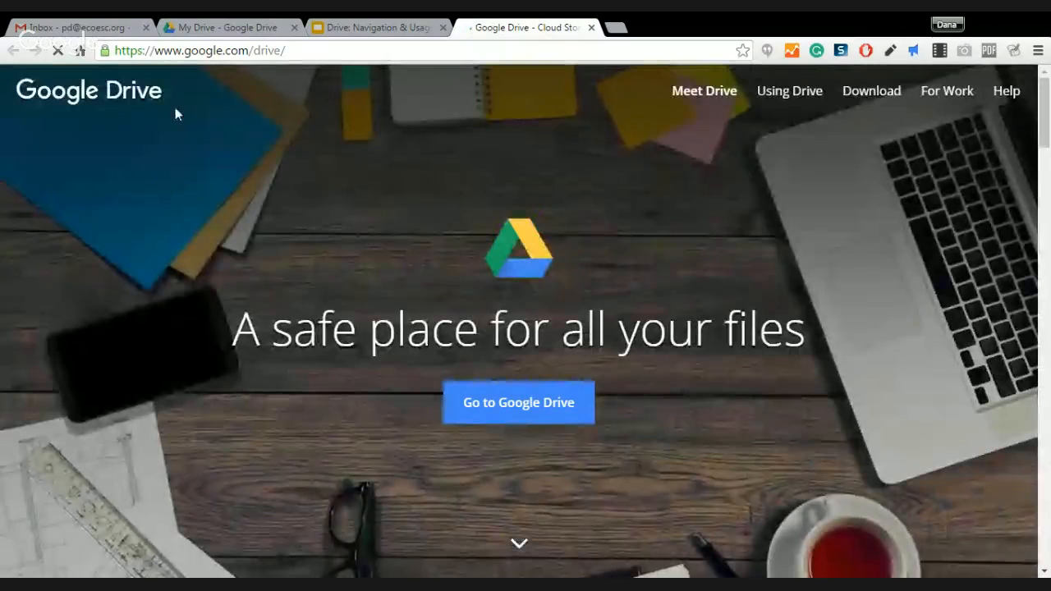
click(863, 93)
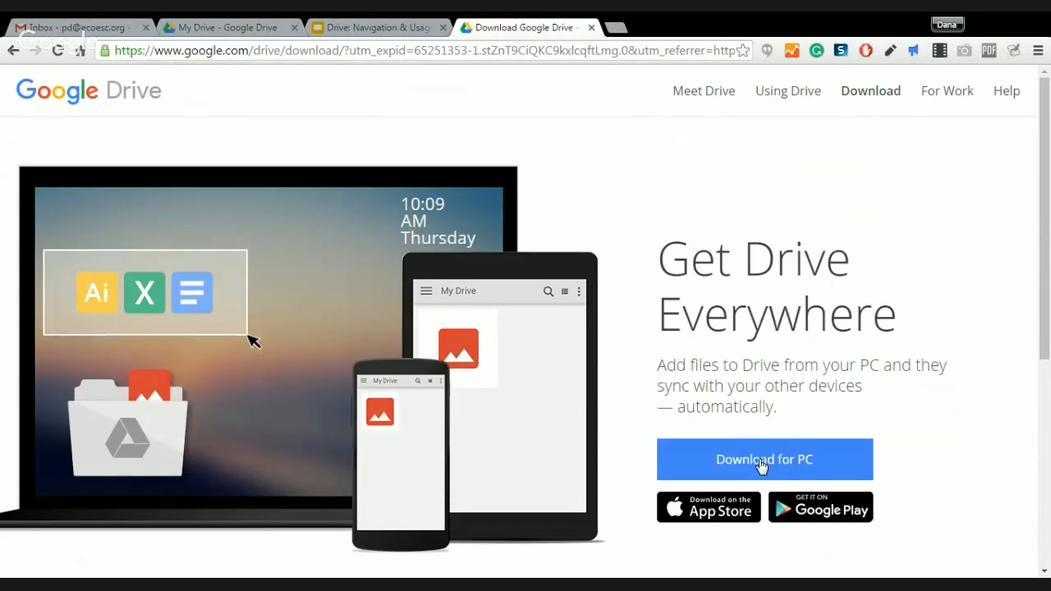
click(345, 27)
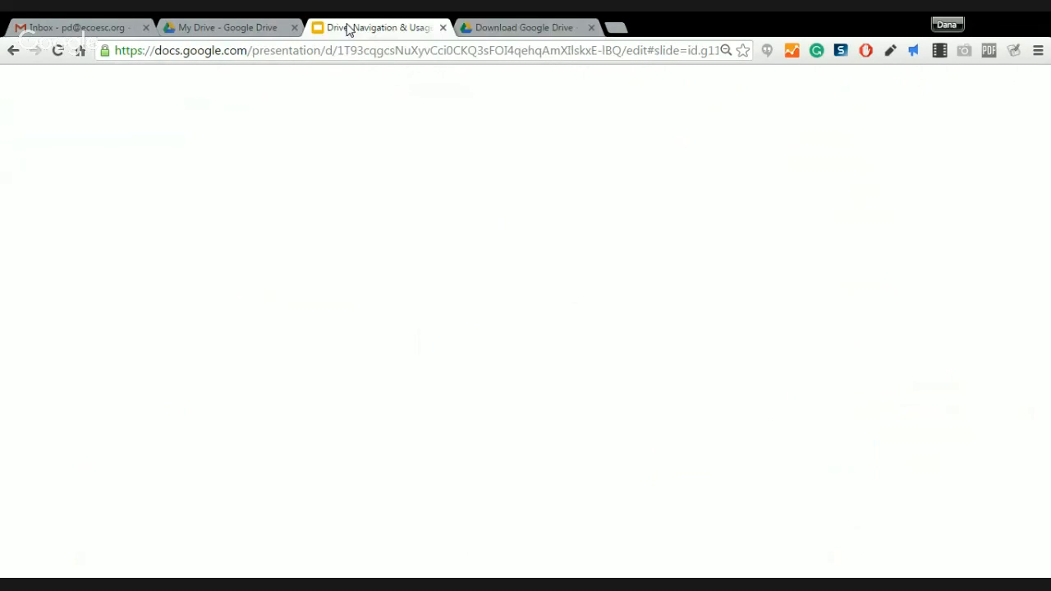
key(ctrl+shift+Tab)
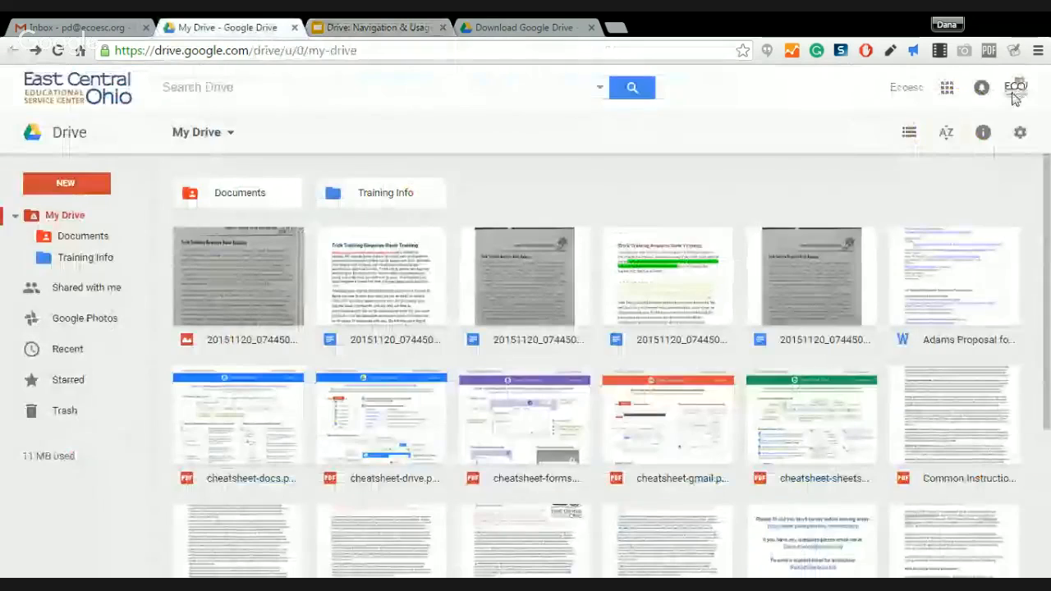
click(1021, 136)
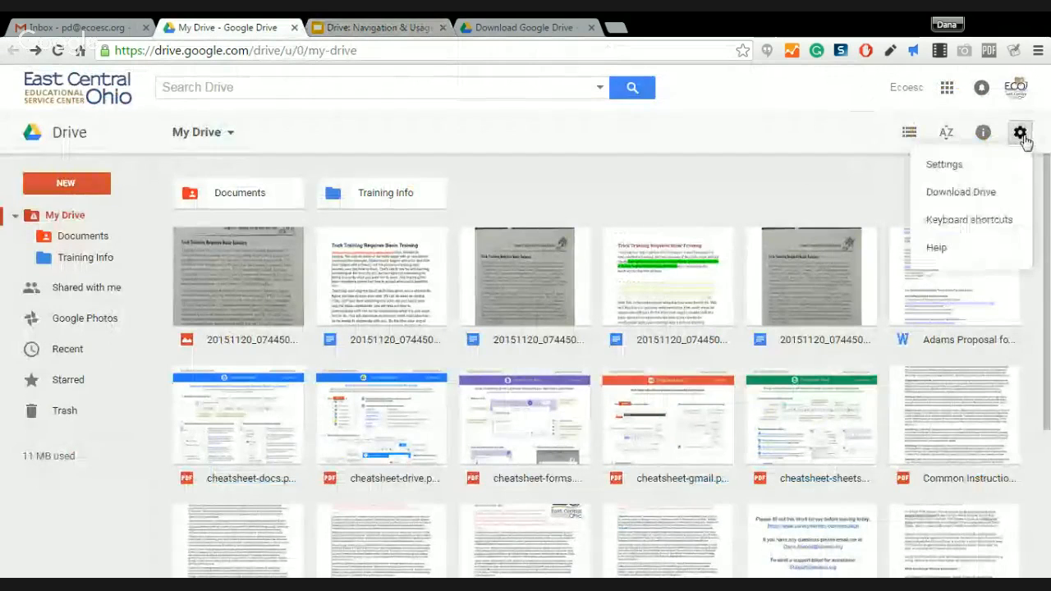
click(975, 193)
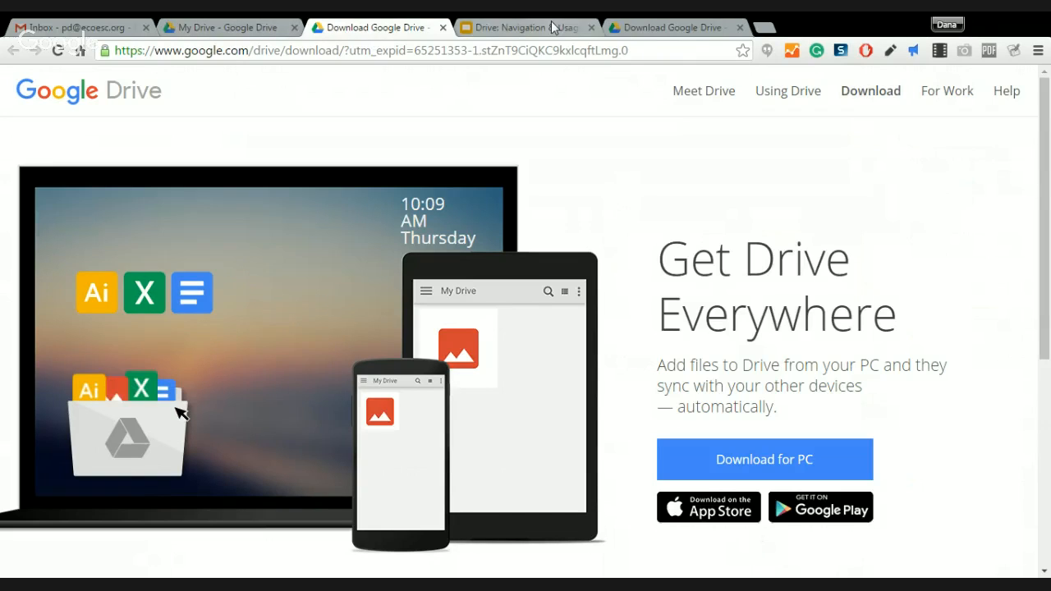
Return to the presentation and advance to slide 7, "Take Drive Even Further"
click(525, 28)
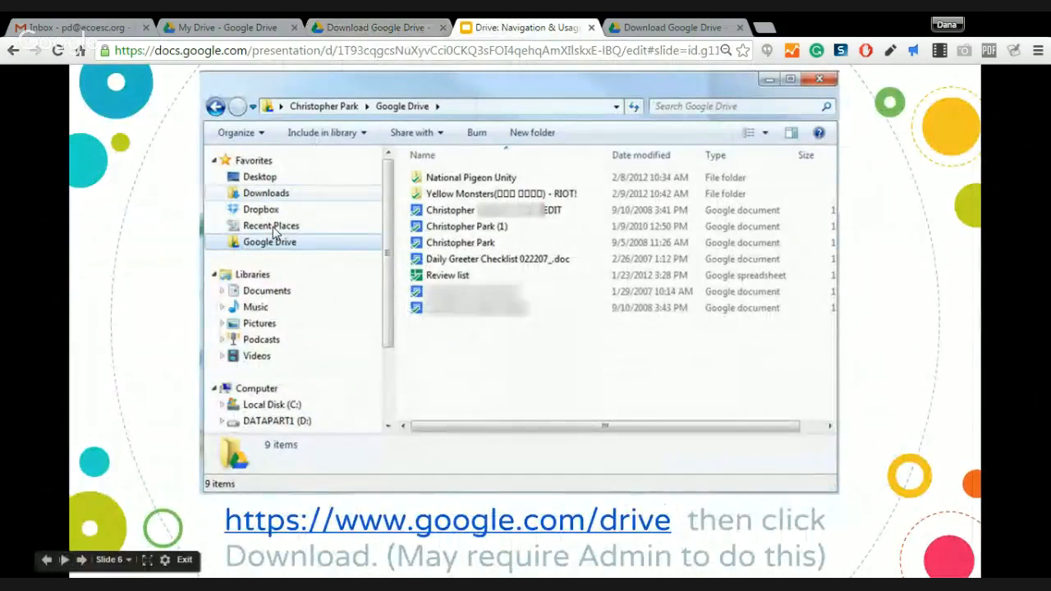
click(845, 239)
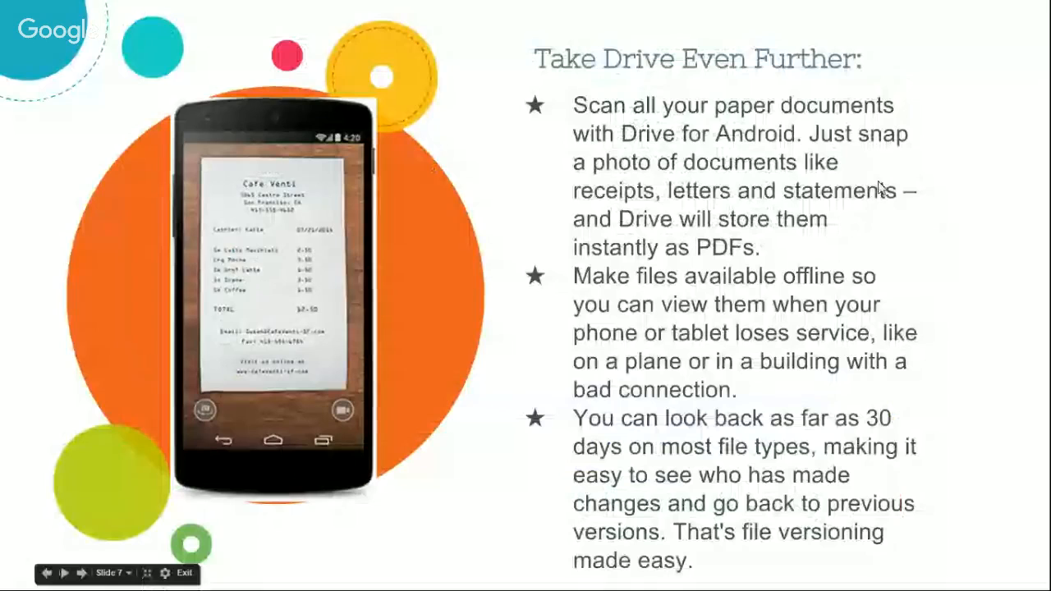
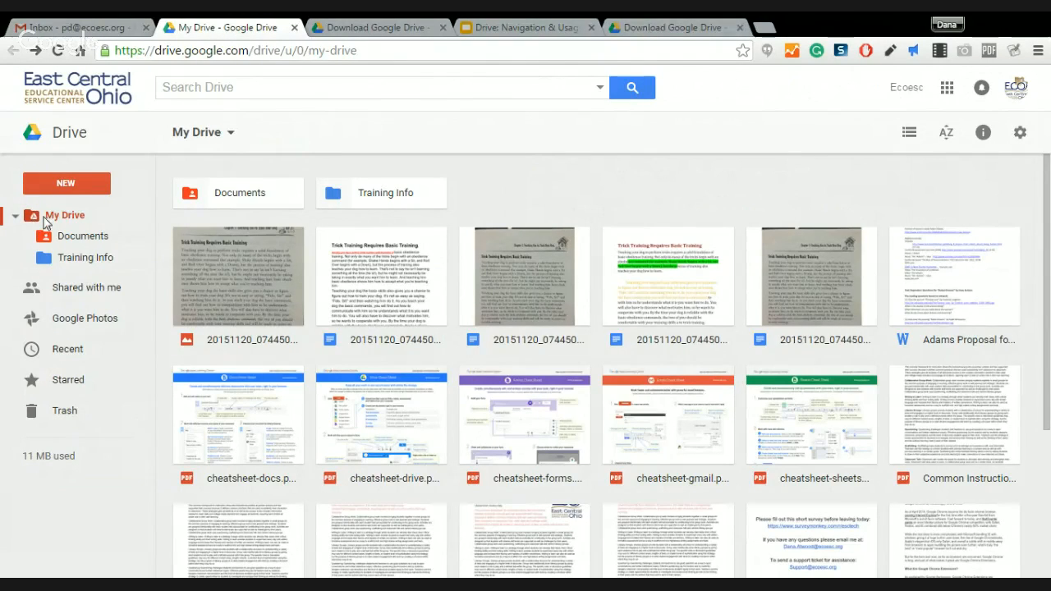
Change the color of the Training Info folder to green
right_click(74, 260)
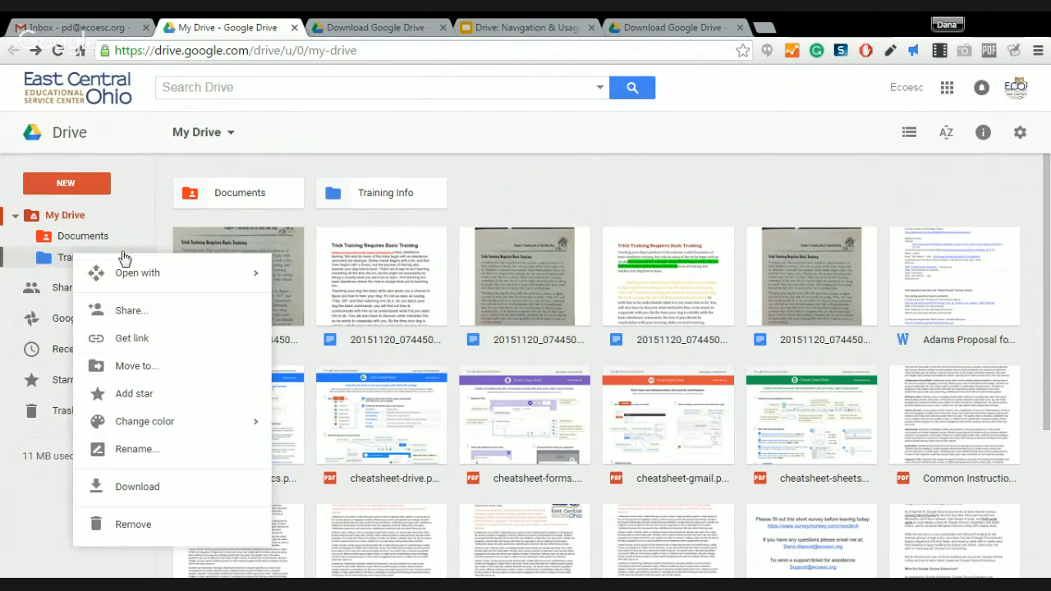
mouse_move(156, 423)
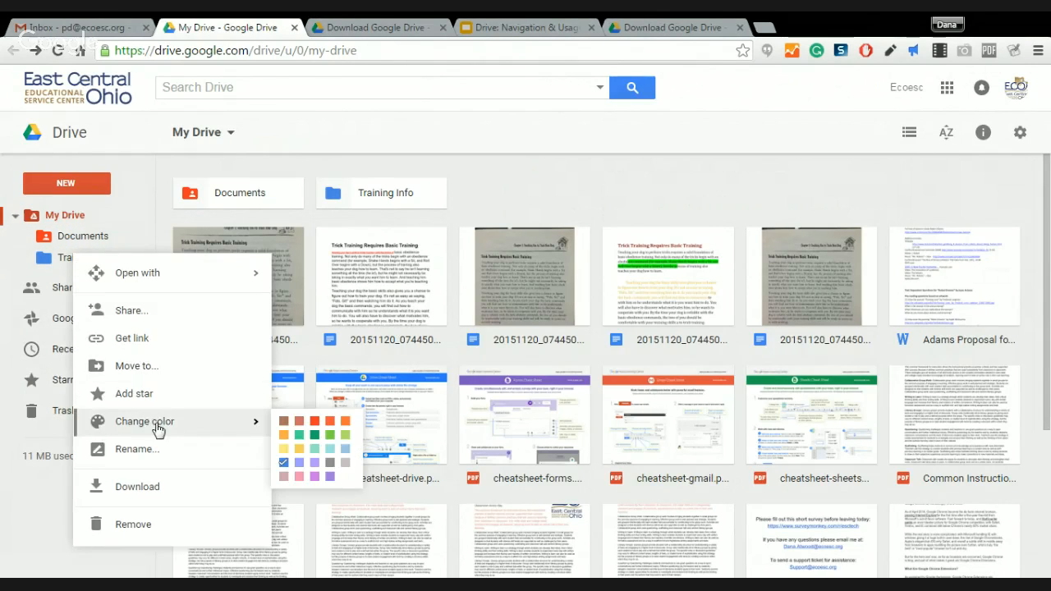
click(330, 434)
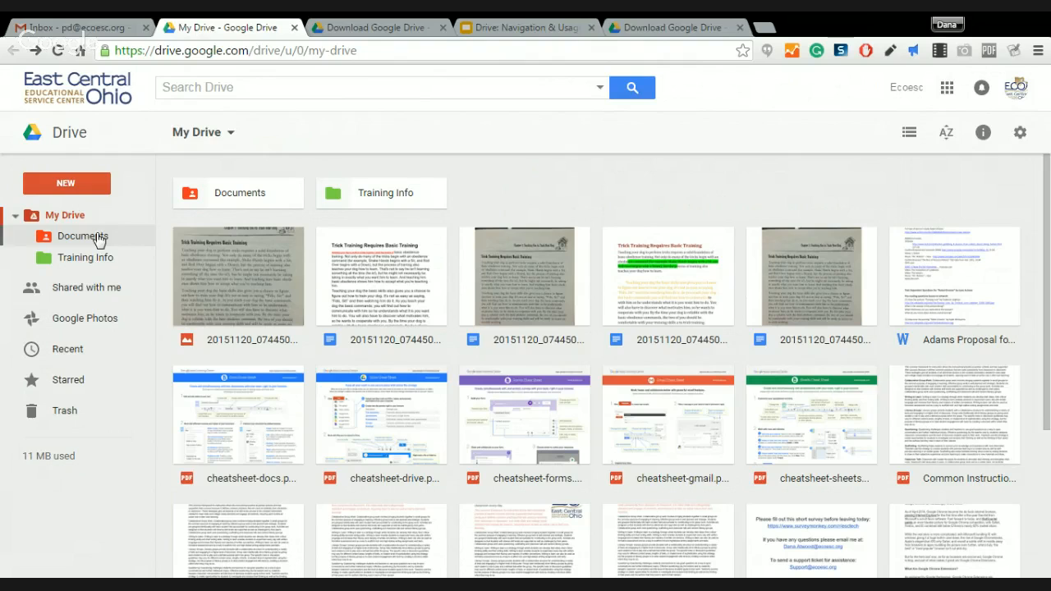
Try green and light purple as the color of the Documents folder
right_click(98, 238)
mouse_move(188, 400)
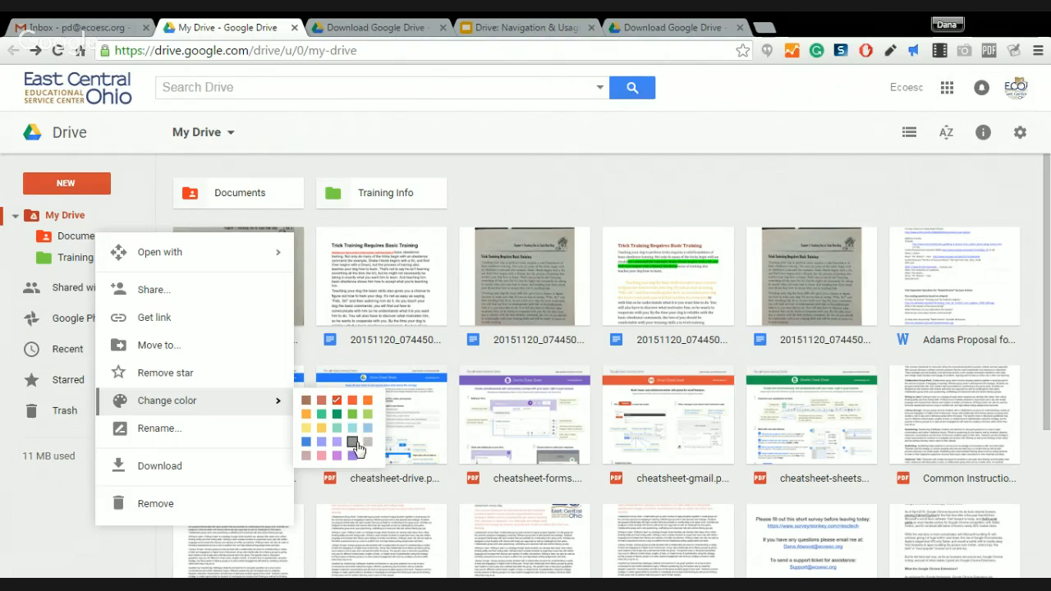
click(353, 416)
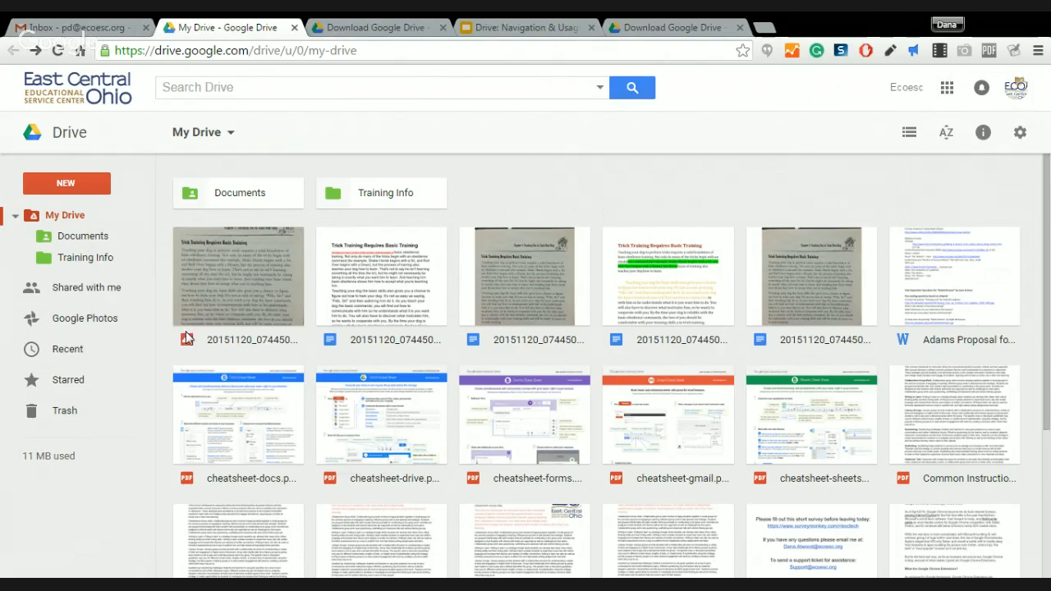
right_click(101, 255)
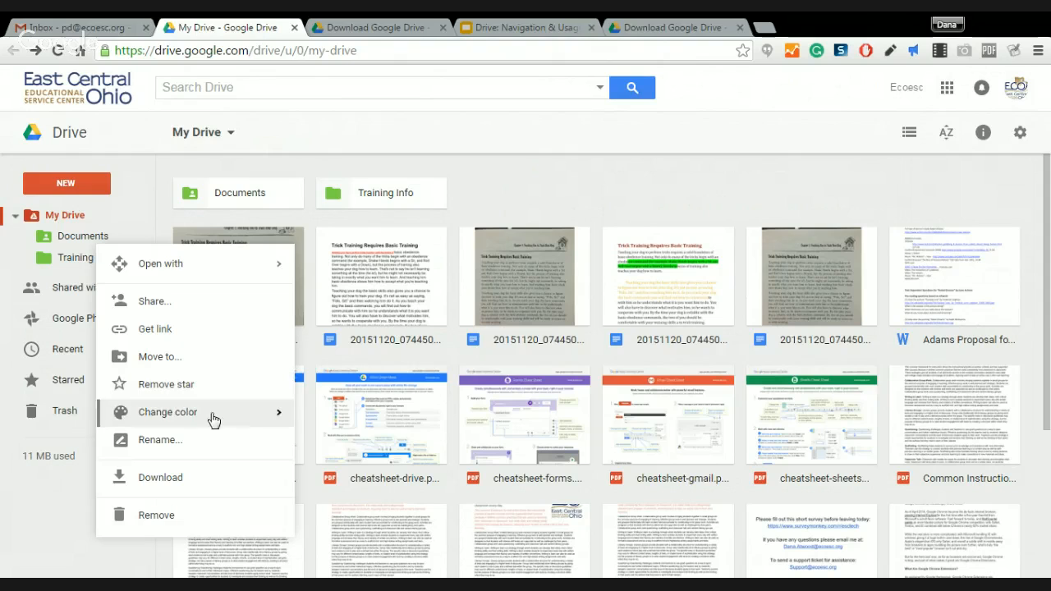
mouse_move(213, 420)
click(338, 465)
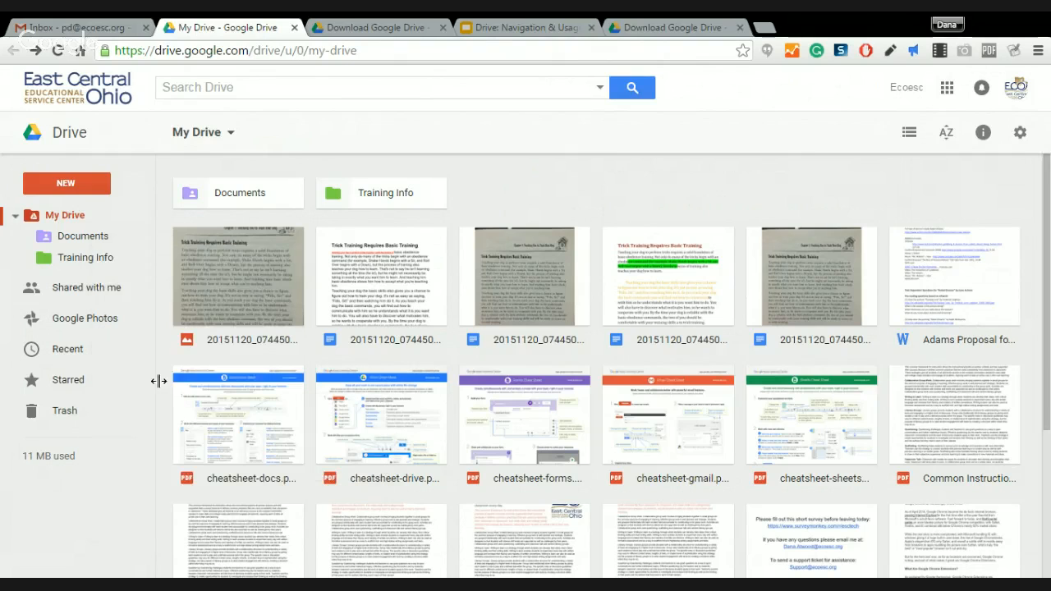
Change the color of the Documents folder to gray
right_click(71, 238)
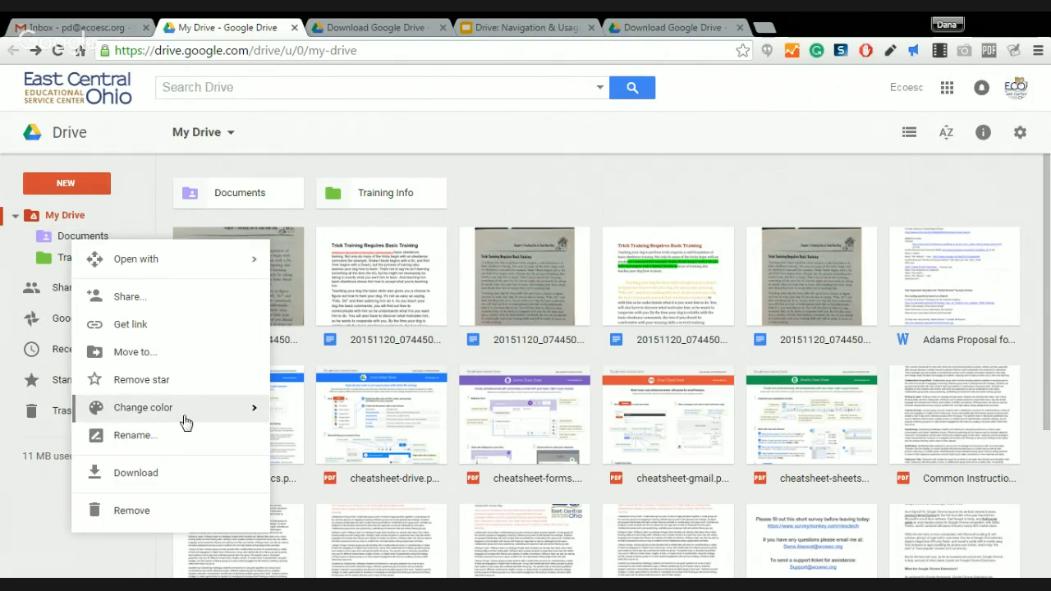
mouse_move(185, 422)
click(277, 465)
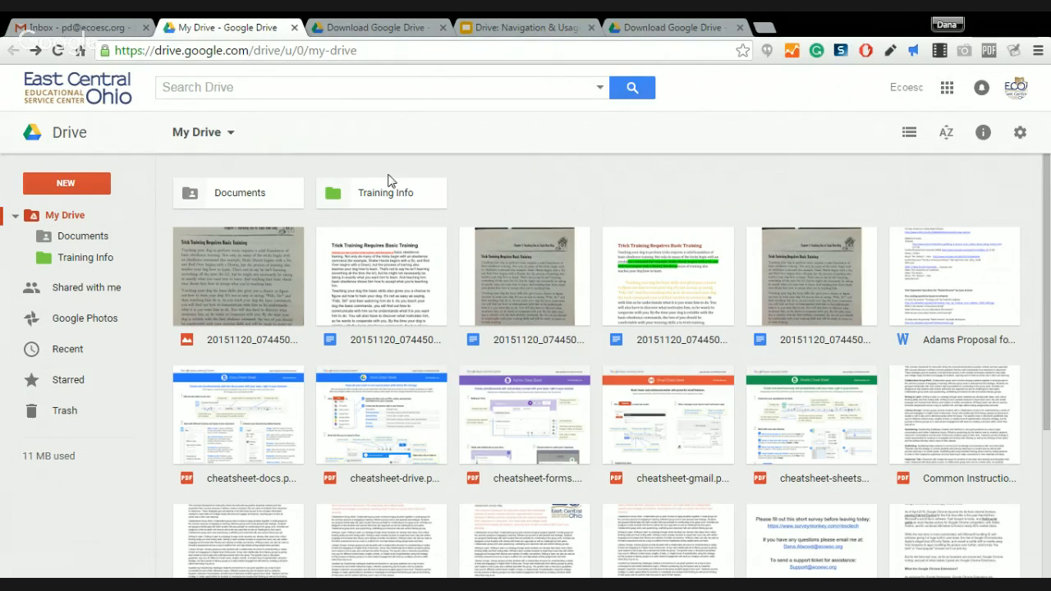
Change the color of the Training Info folder to red
right_click(59, 263)
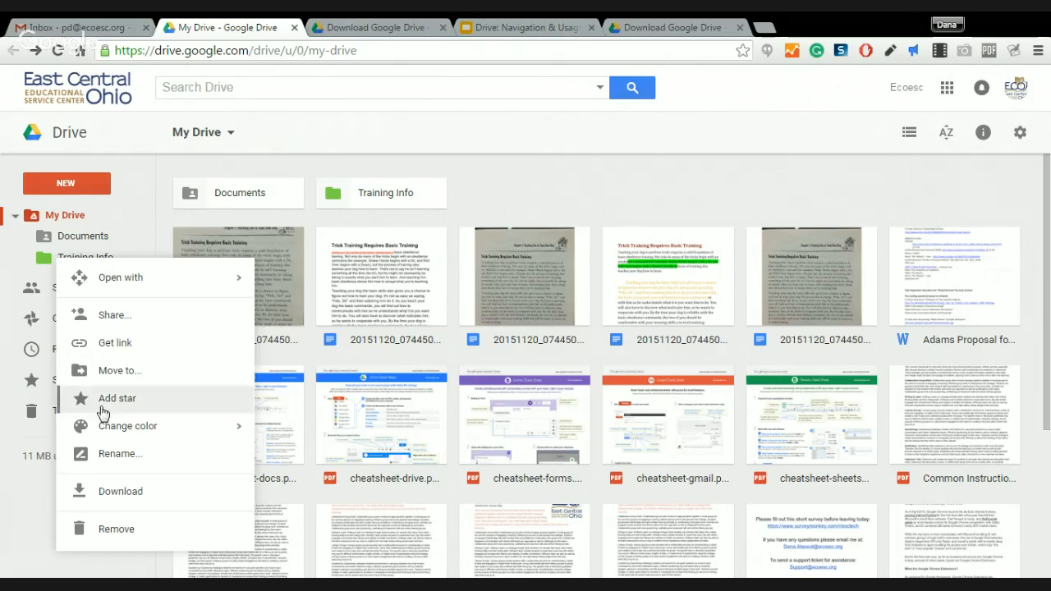
mouse_move(115, 426)
click(297, 427)
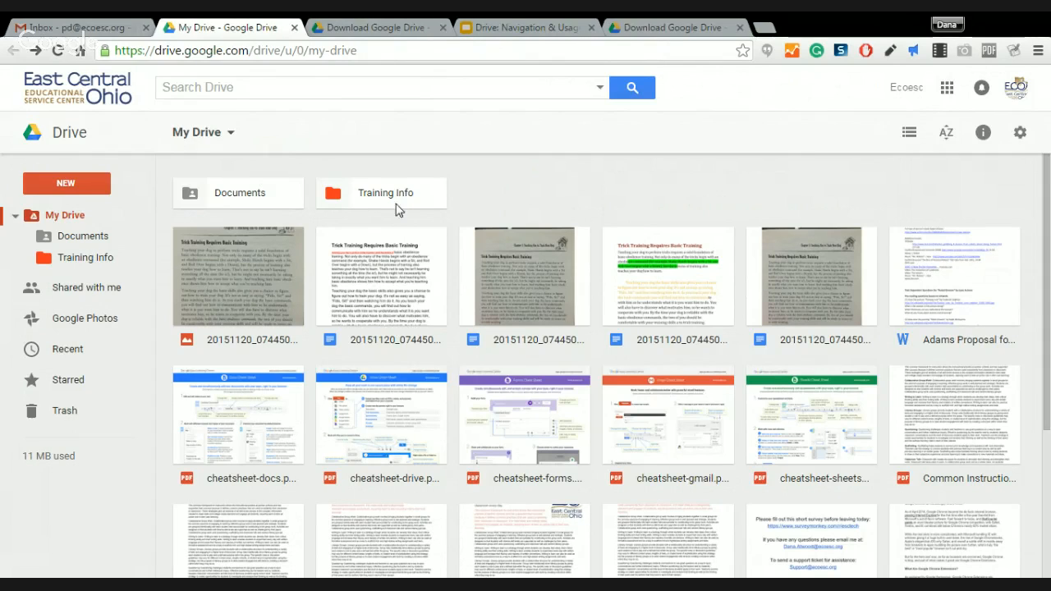
Open sharing for the Documents folder and add the colleague as an invitee with the Can edit permission
right_click(73, 240)
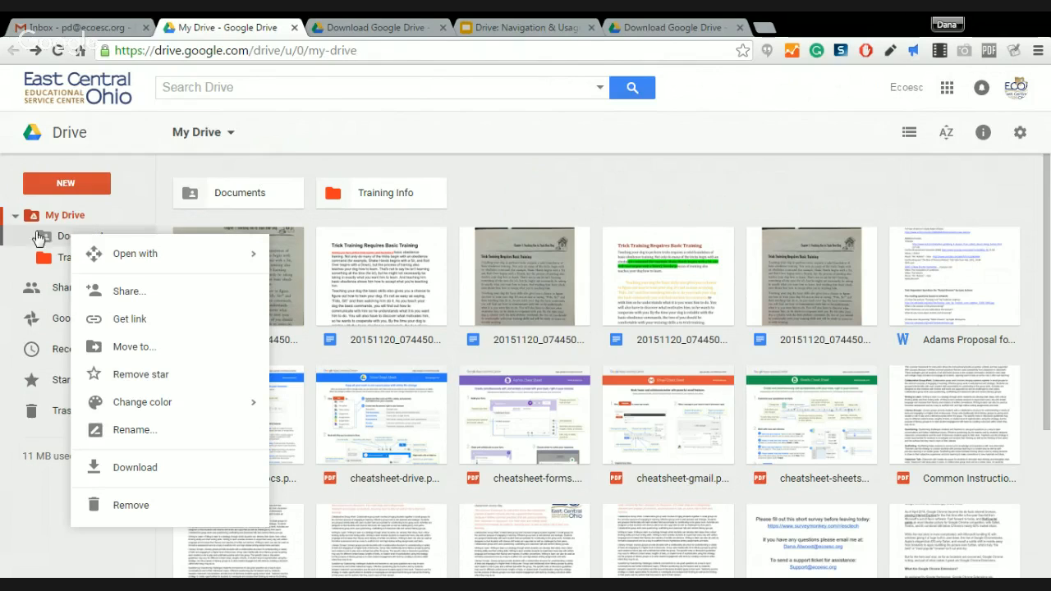
click(468, 202)
right_click(251, 202)
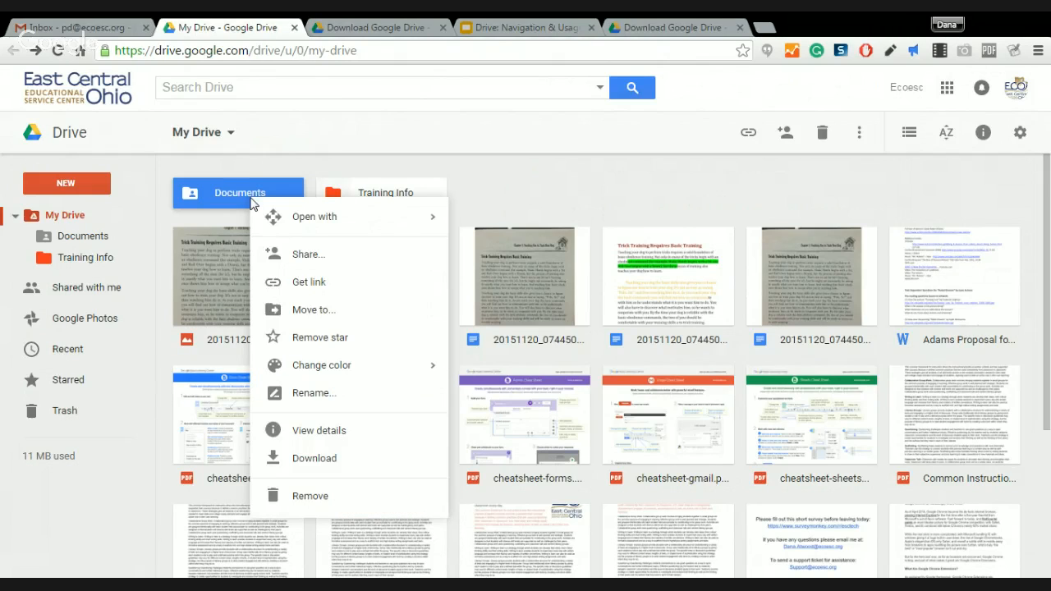
mouse_move(274, 216)
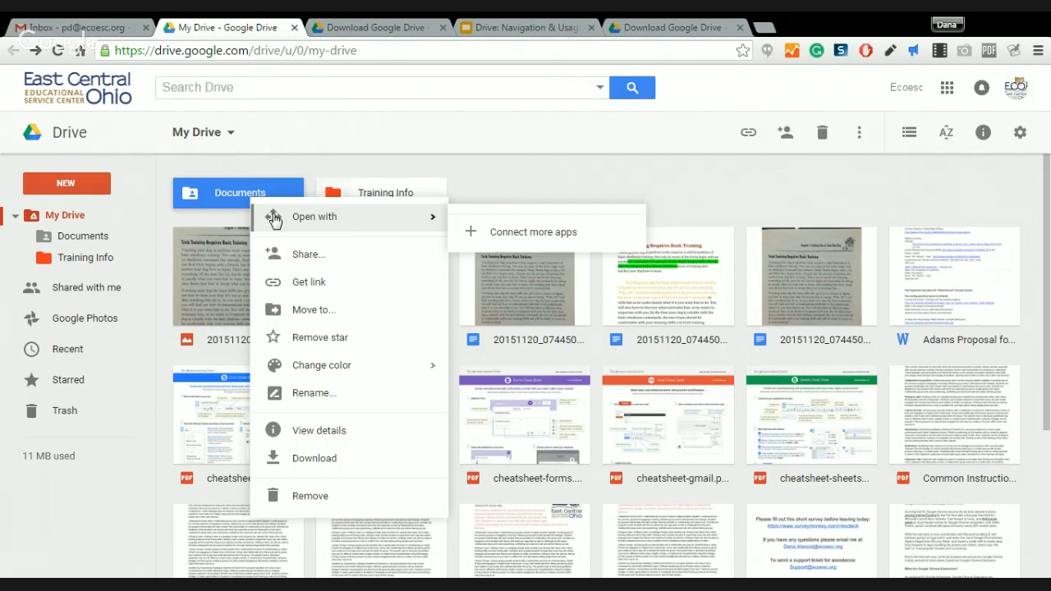
click(280, 254)
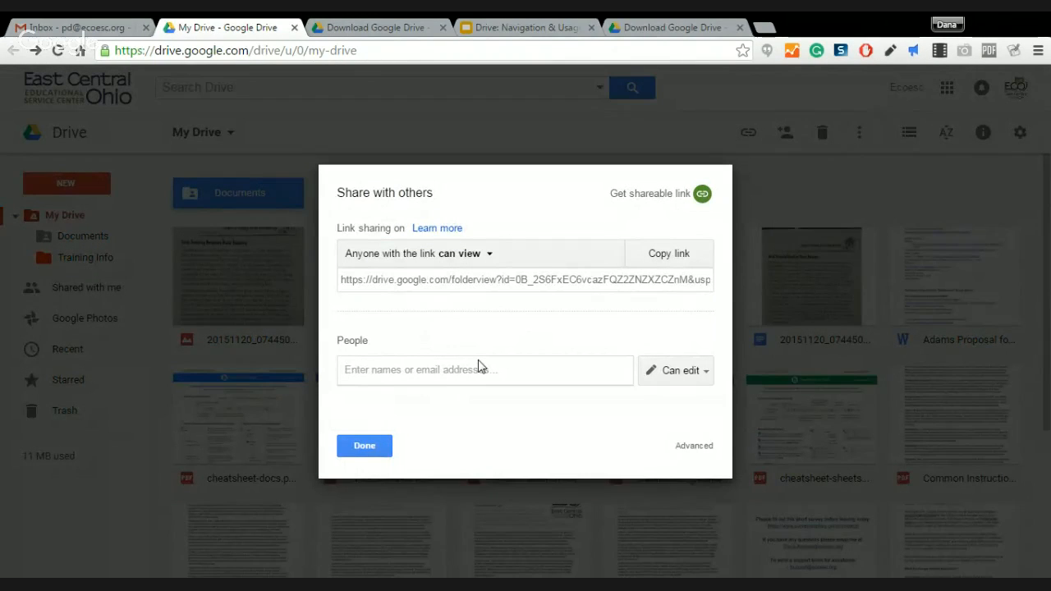
text(dana)
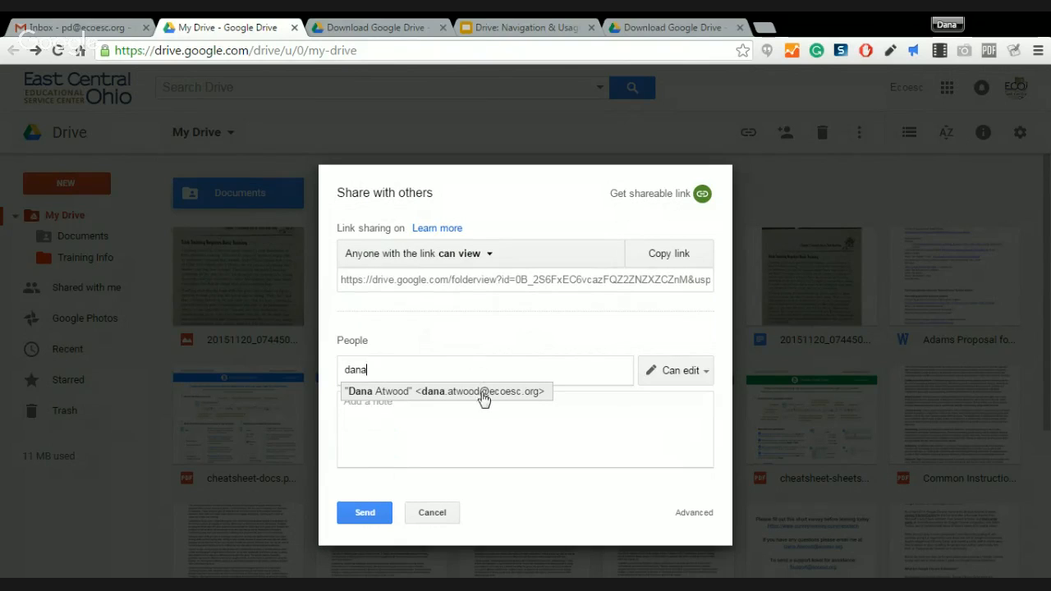
click(482, 392)
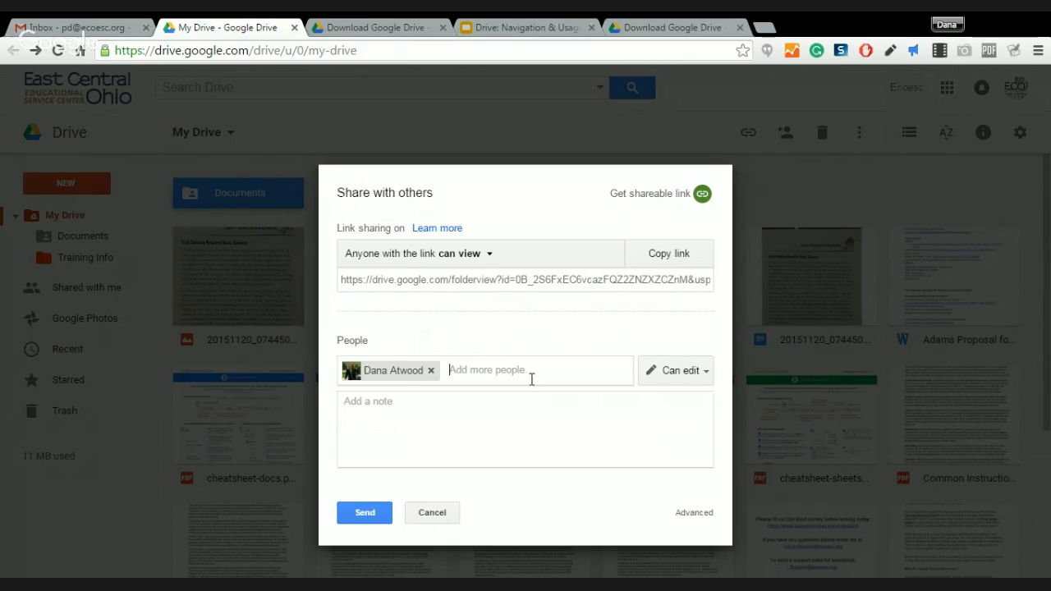
click(706, 372)
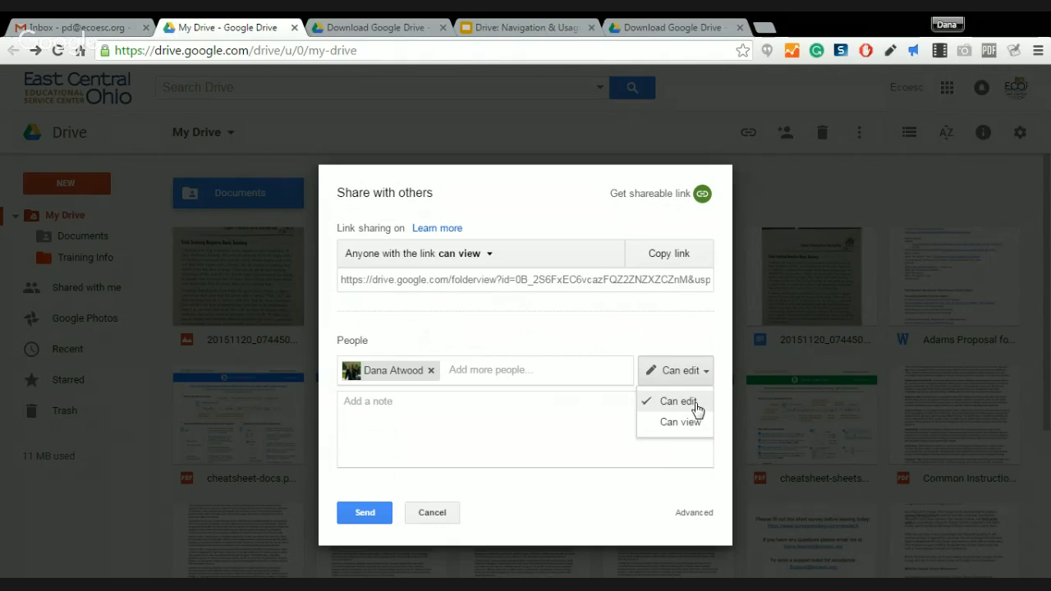
click(695, 408)
Add the note "Please see the folder I have shared with you, and feel free to make any changes. Thank you." and send the invitation
click(528, 419)
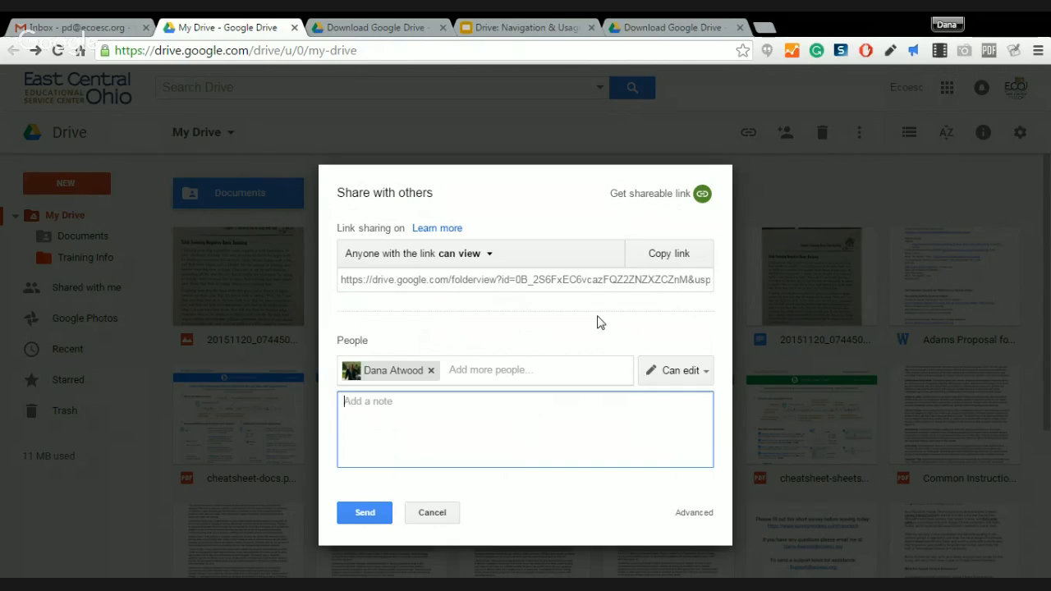
text(Please see the fold)
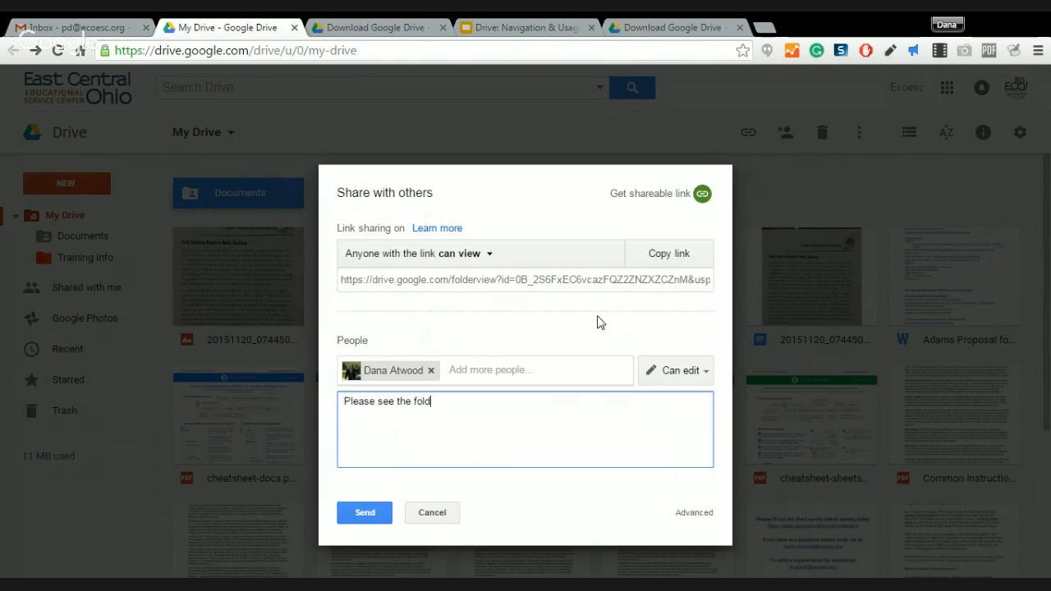
text(er i)
text( have shared with)
text( you)
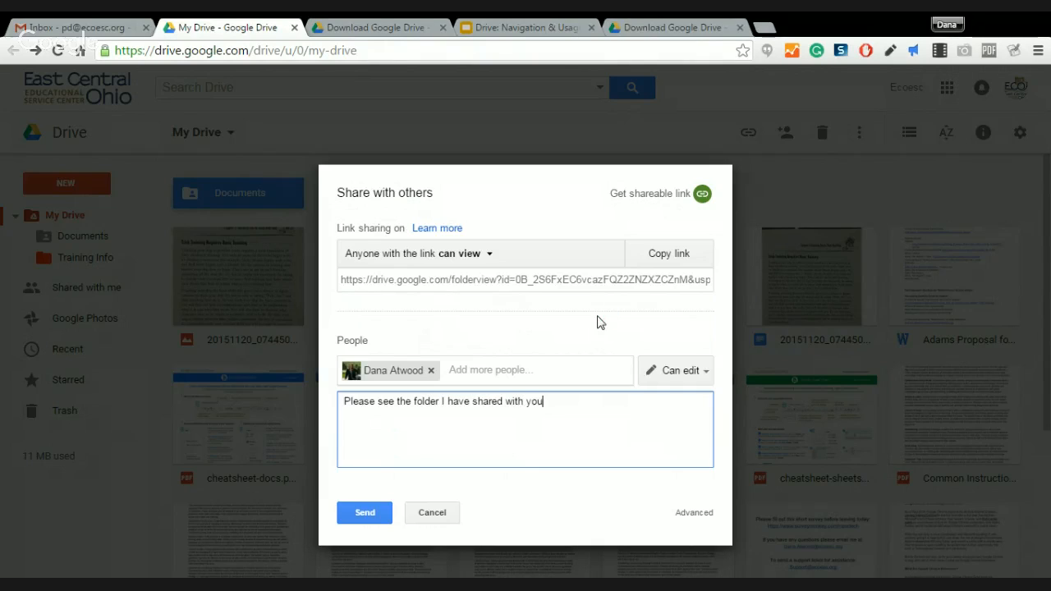
text(, and feel freet)
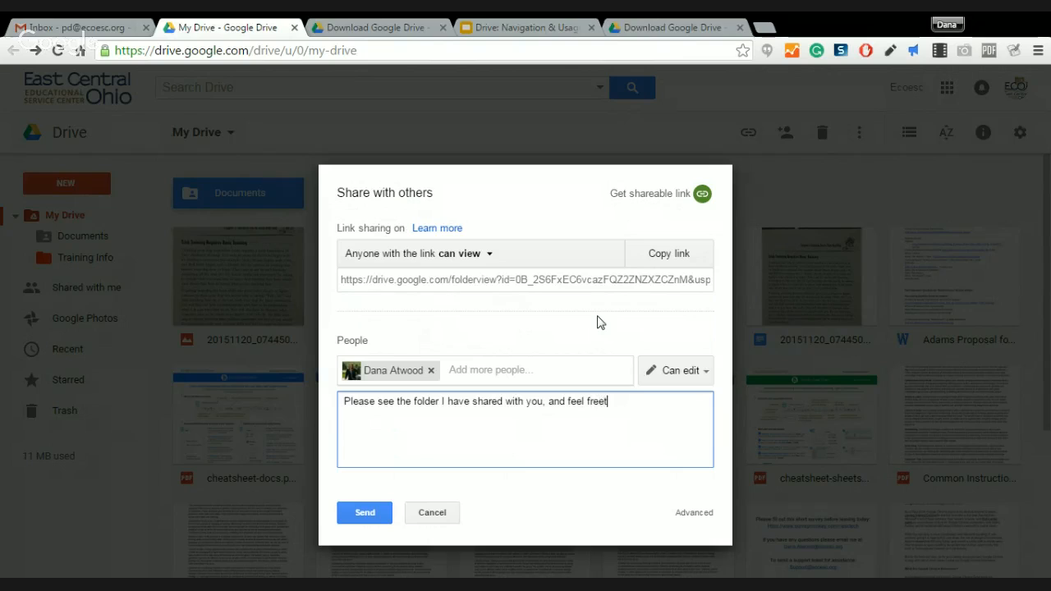
text(to make any changes.)
key(Return)
key(Return)
text(Thank yo)
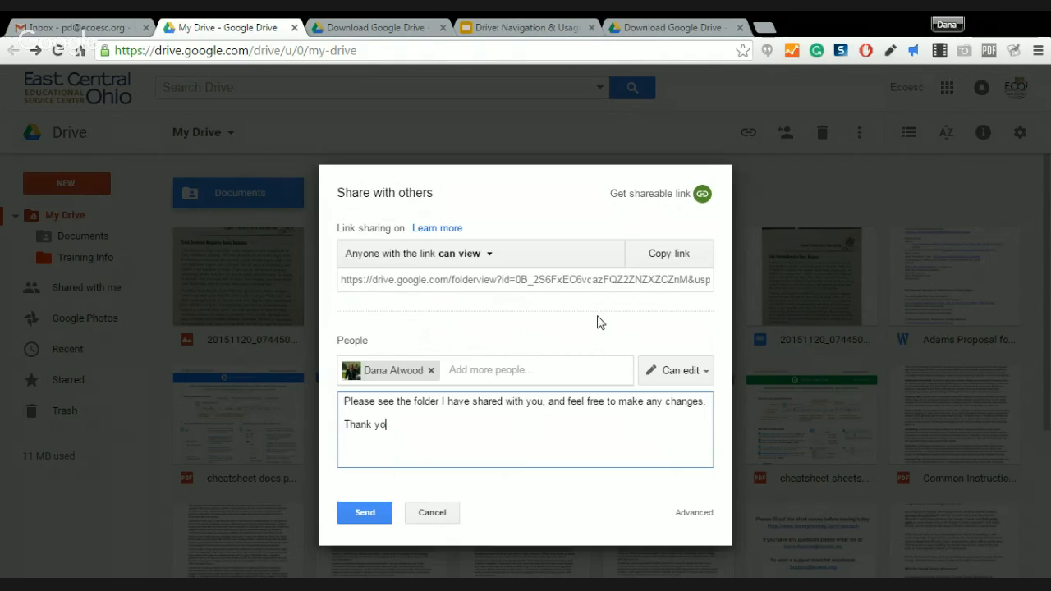
text(u,)
key(BackSpace)
text(.)
click(363, 522)
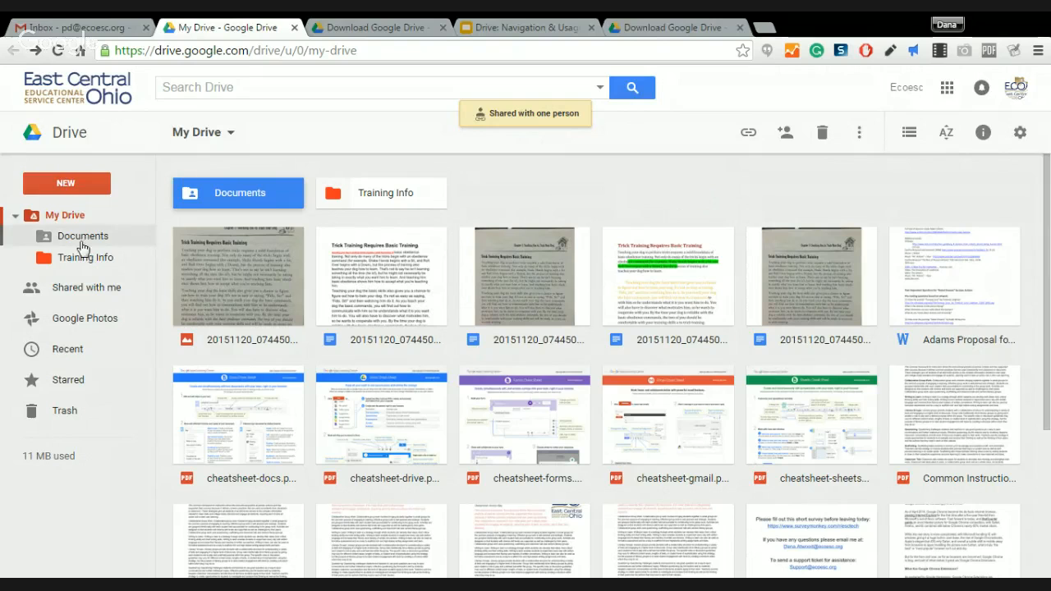
In the advanced sharing settings of the Documents folder, set the colleague's permission to Can view
right_click(193, 193)
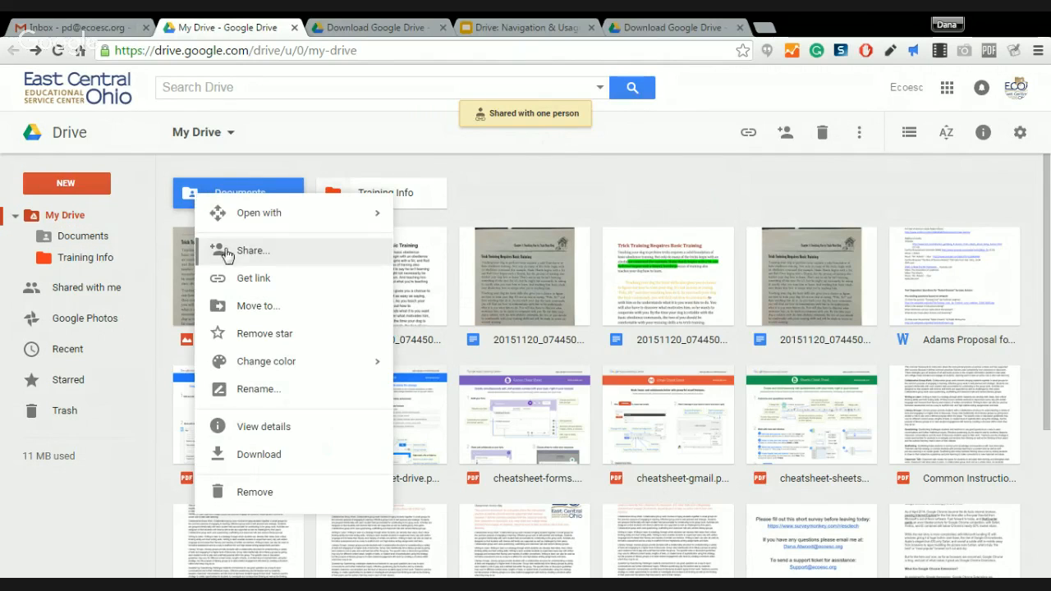
click(224, 251)
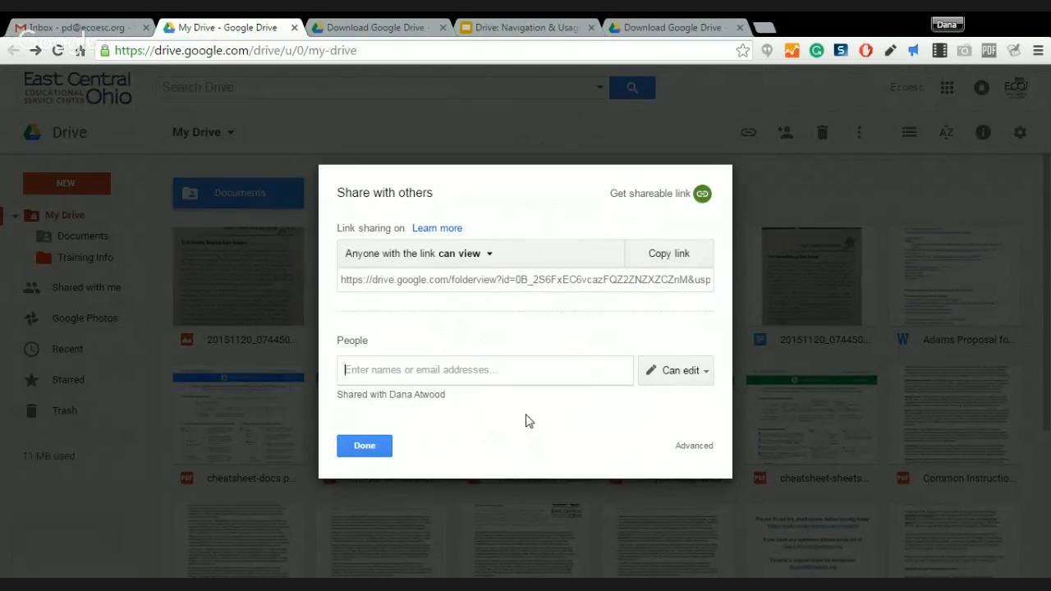
click(709, 447)
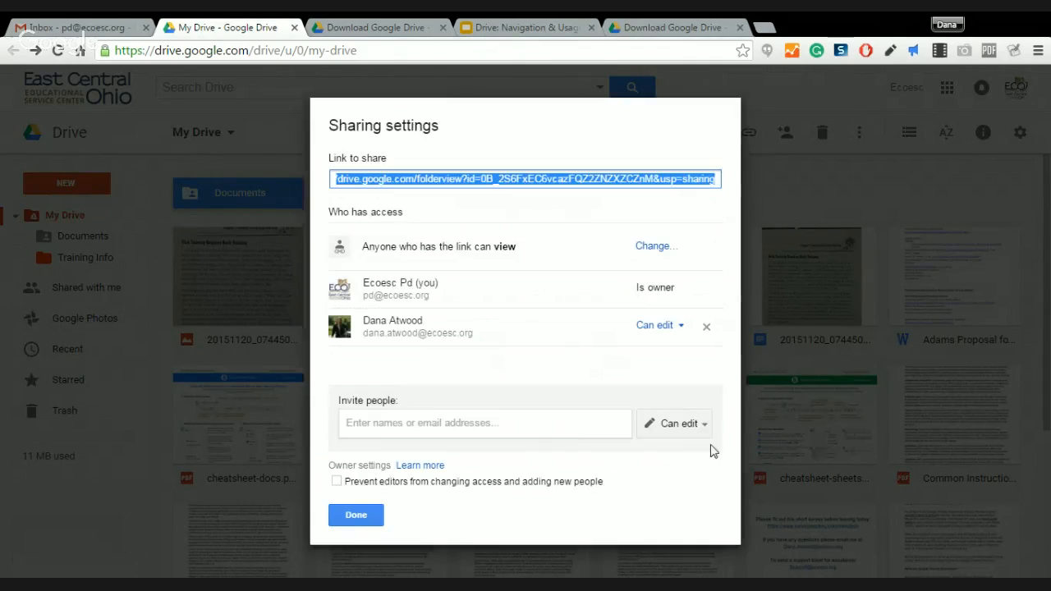
click(679, 334)
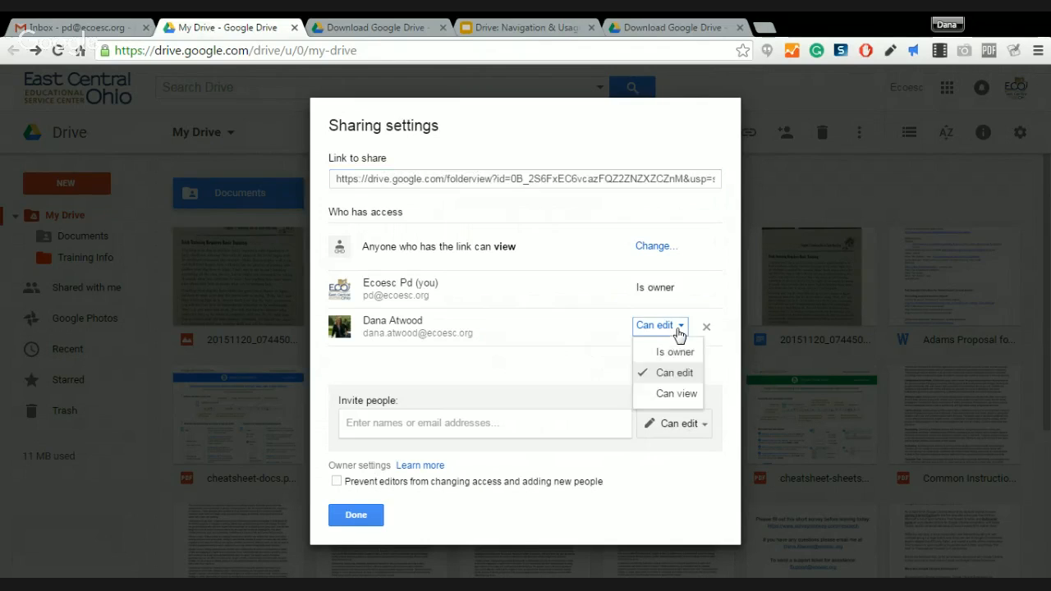
click(678, 395)
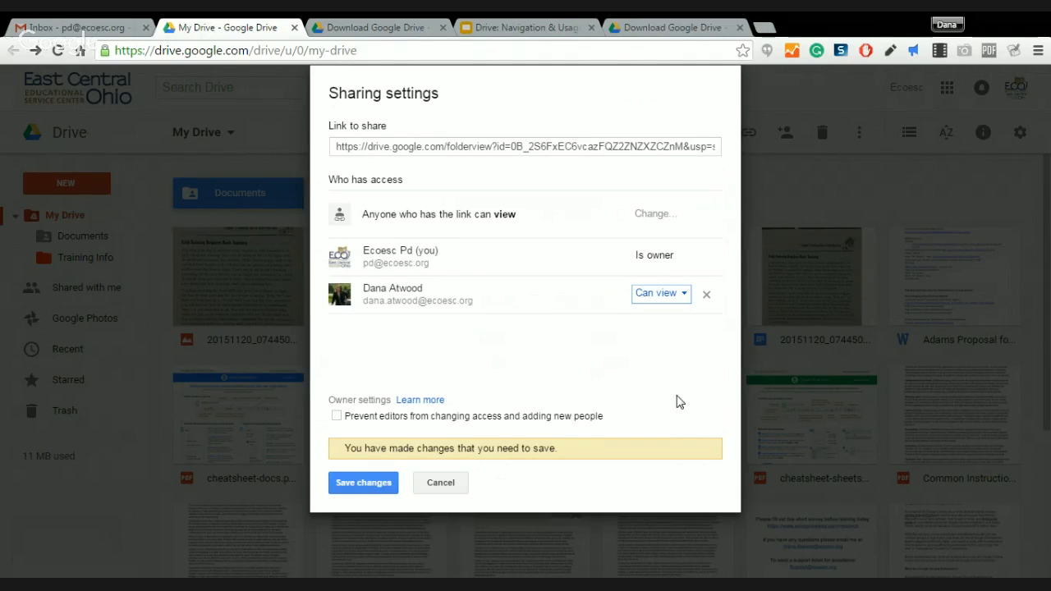
click(683, 301)
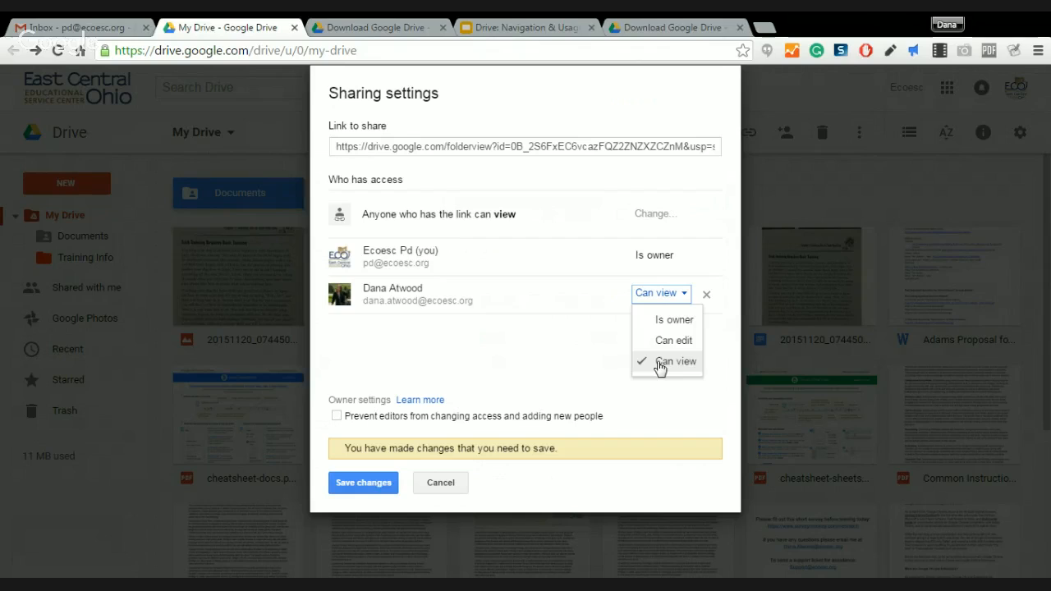
click(660, 364)
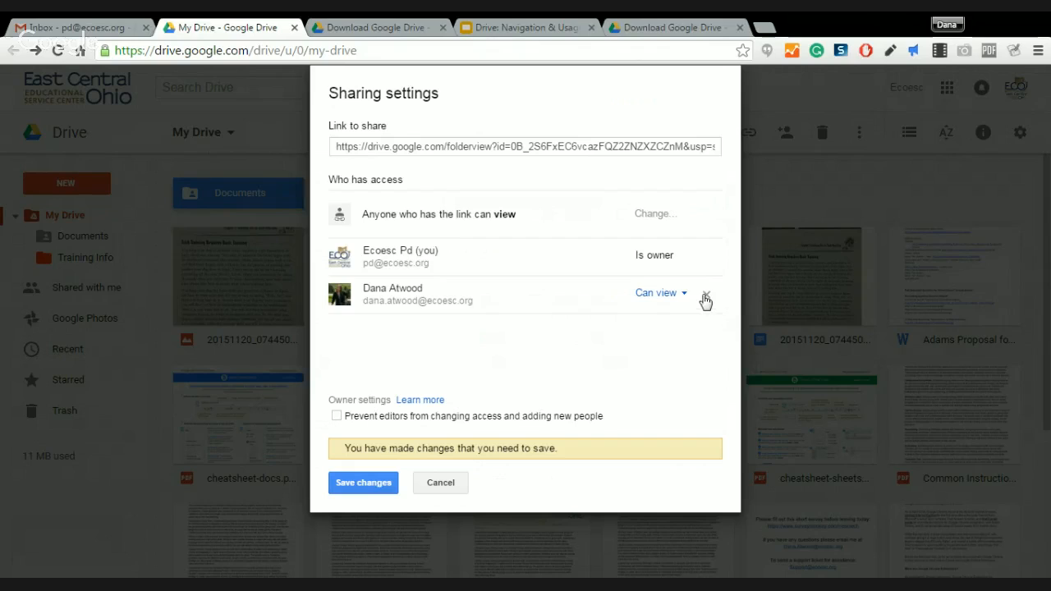
click(678, 295)
Remove the colleague's access to the Documents folder, save the changes and close the sharing settings
click(706, 294)
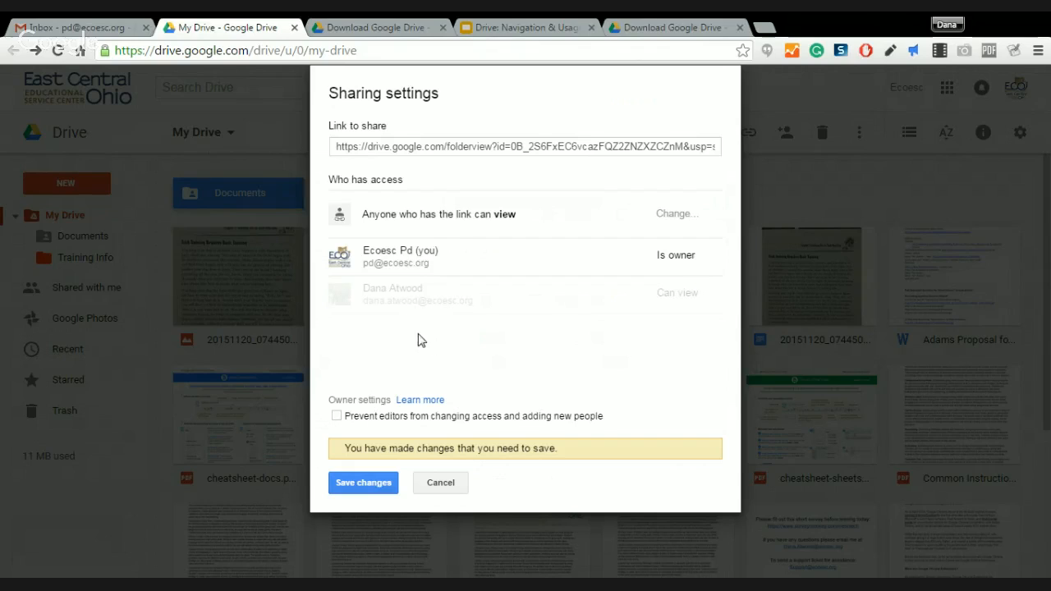
click(380, 487)
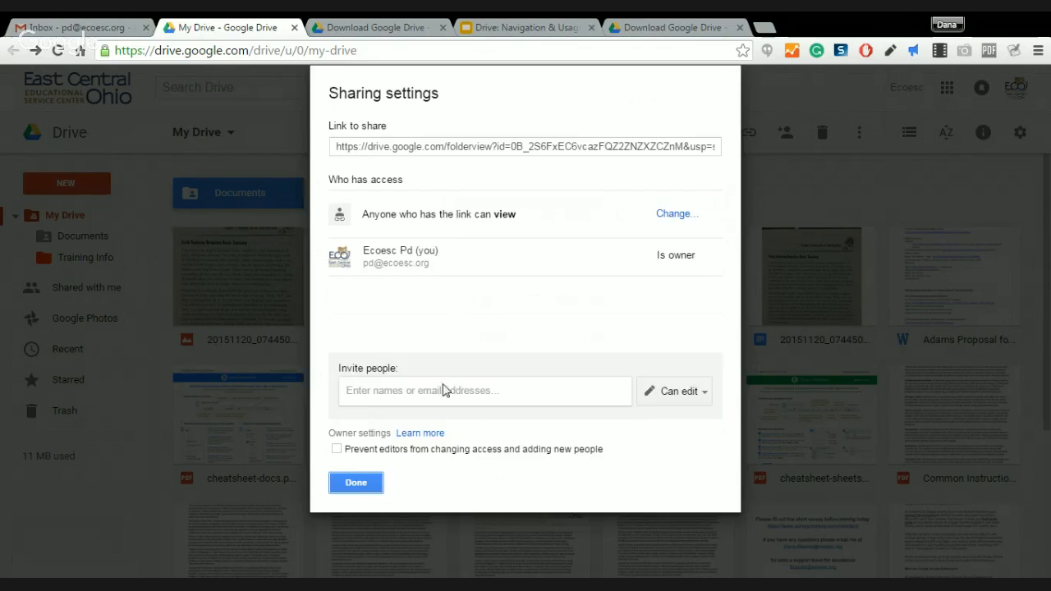
click(353, 482)
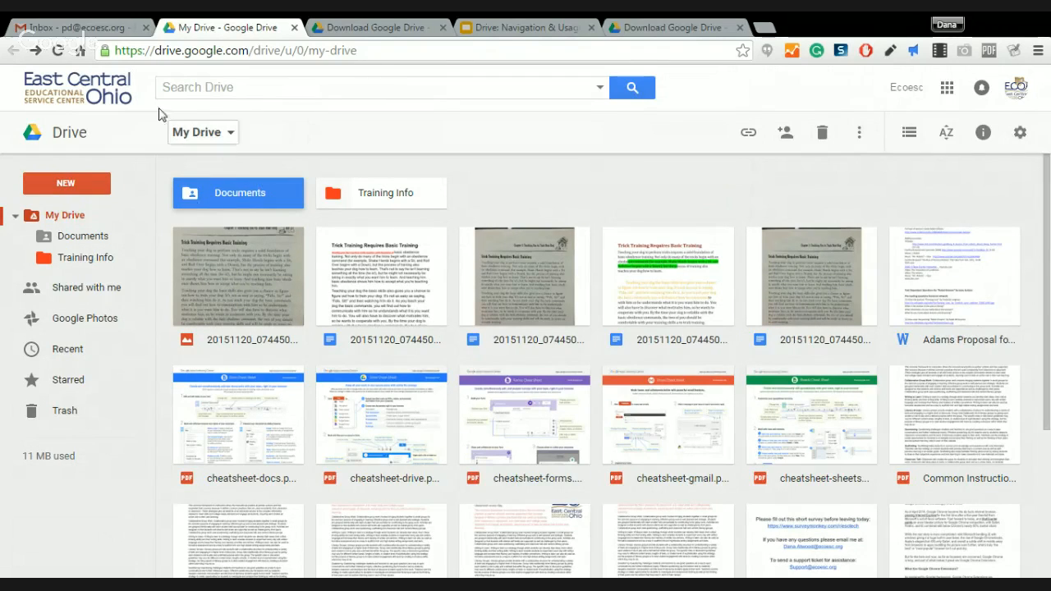
Reload My Drive and check who has access to the Documents folder in its advanced sharing settings
click(58, 51)
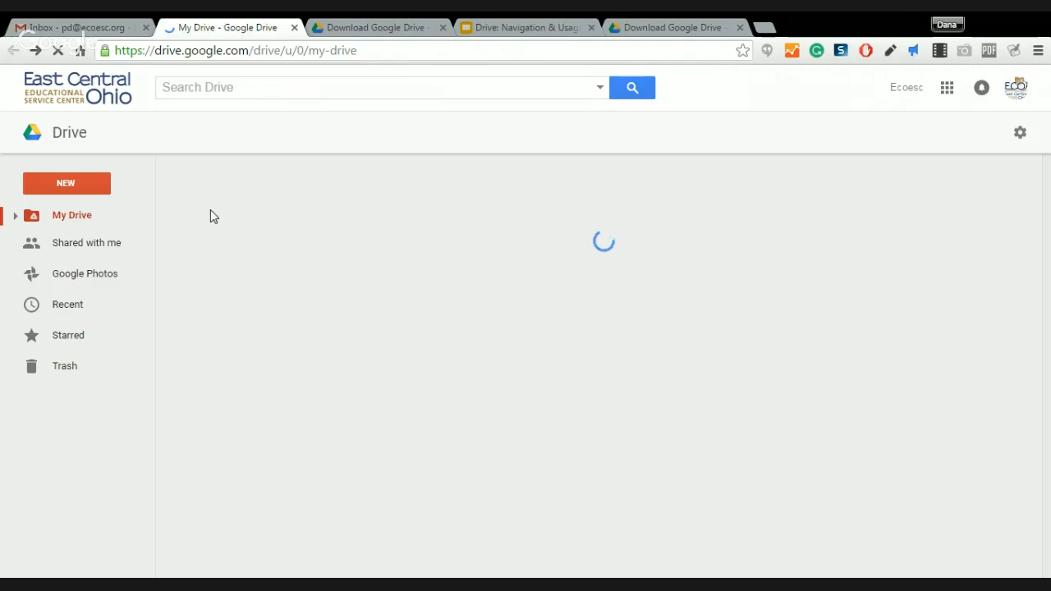
click(15, 215)
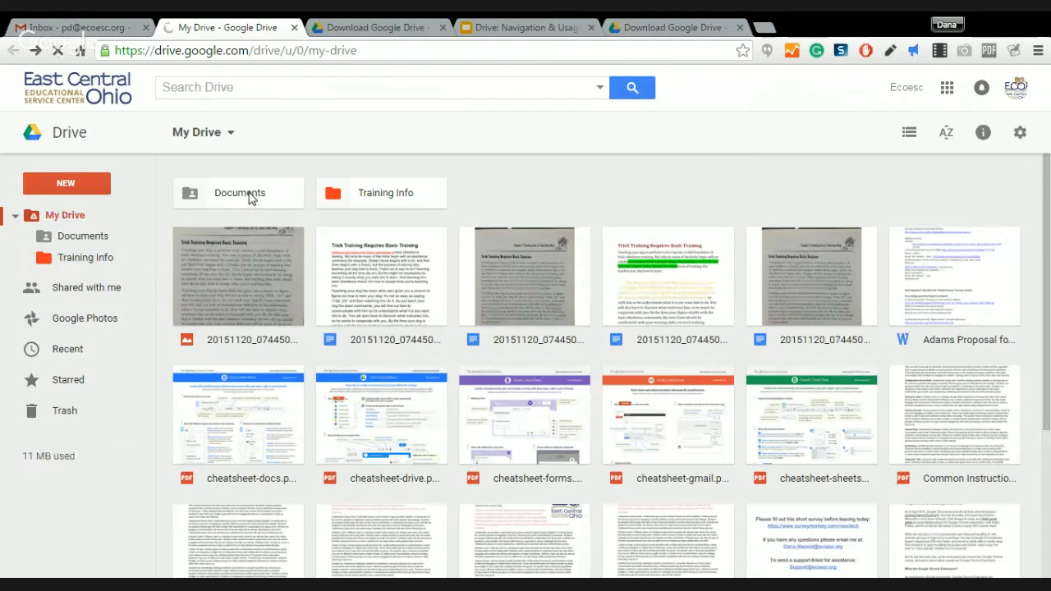
right_click(250, 197)
click(277, 253)
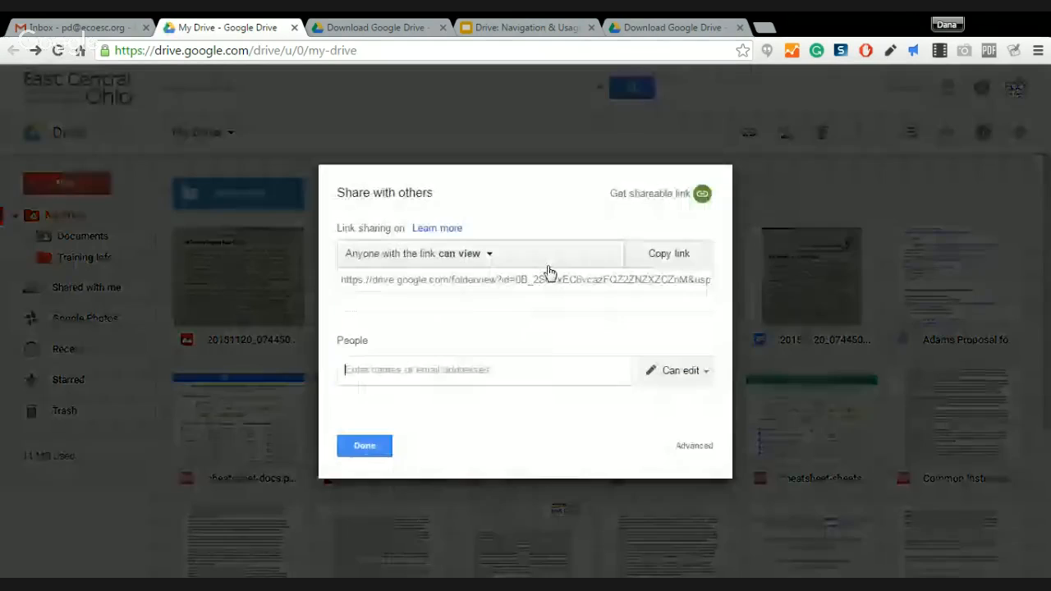
click(690, 446)
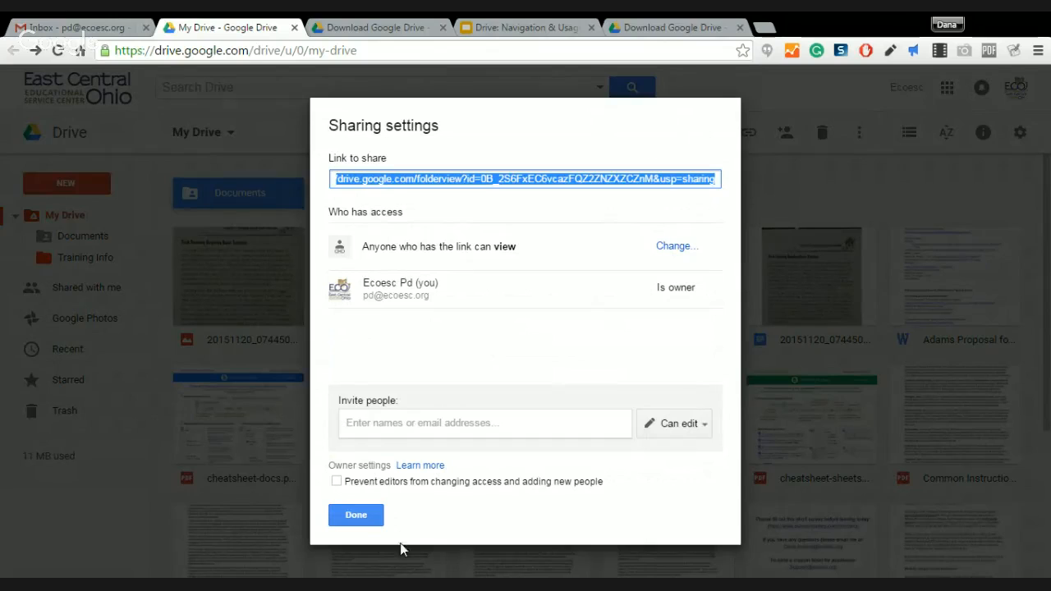
click(366, 517)
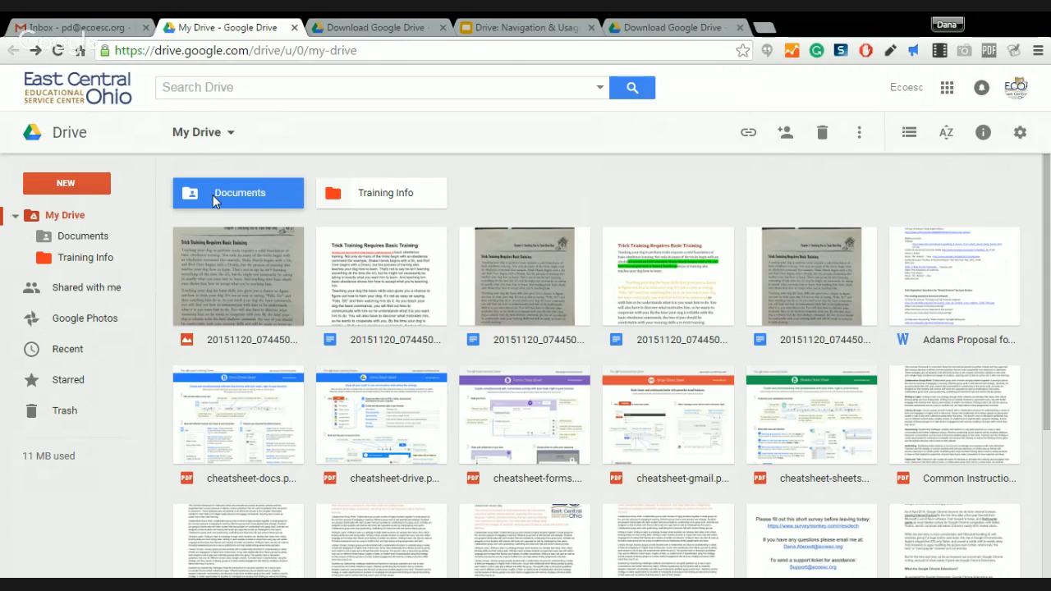
In the Documents folder, review the permission levels offered when sharing Doc Review with the colleague, and close without sending the invitation
double_click(268, 200)
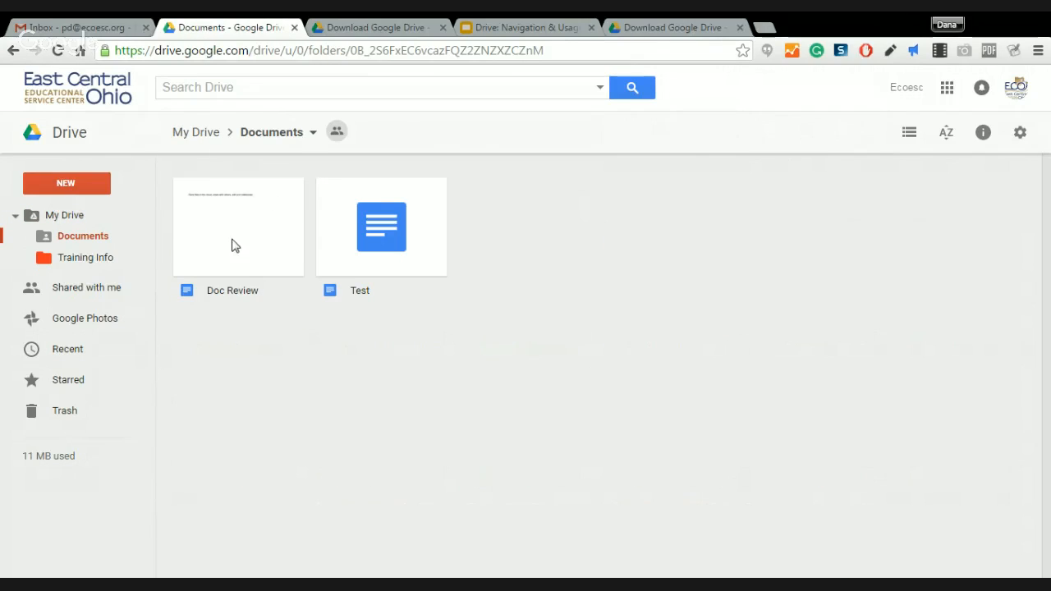
right_click(224, 223)
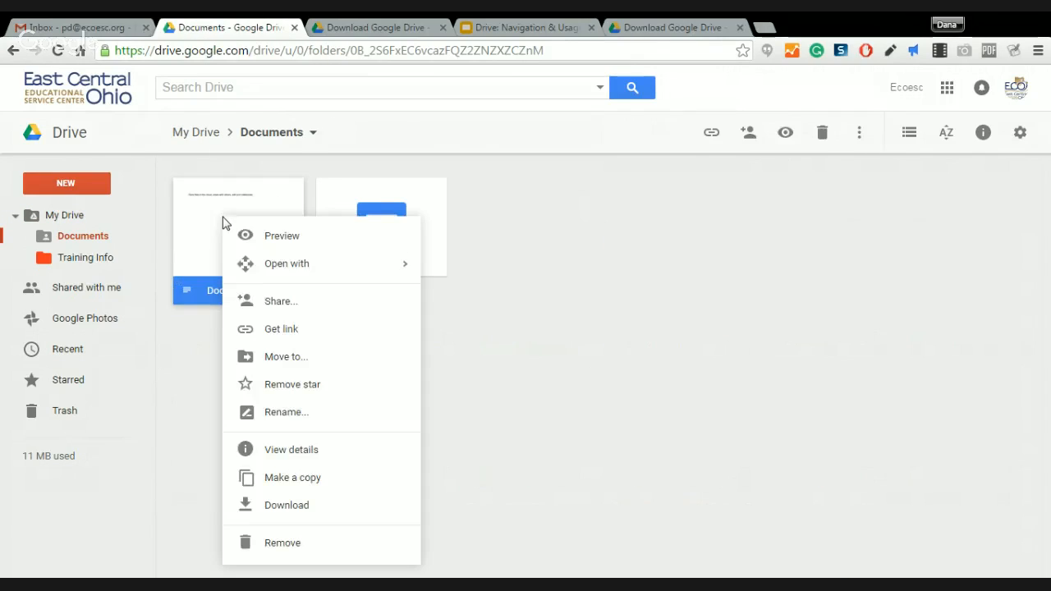
click(274, 303)
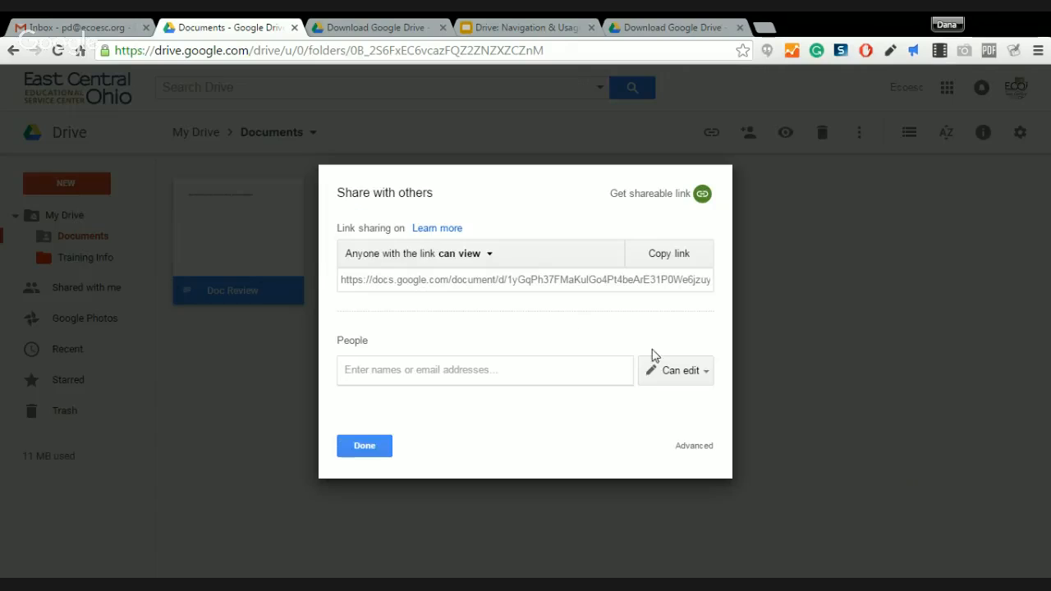
click(371, 374)
text(dana)
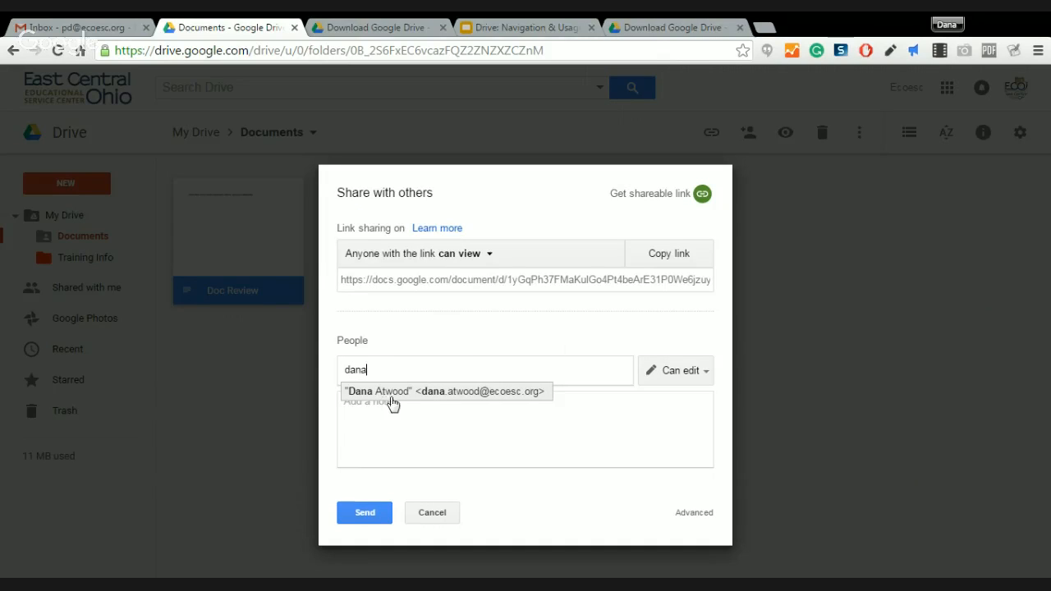
click(396, 393)
click(680, 371)
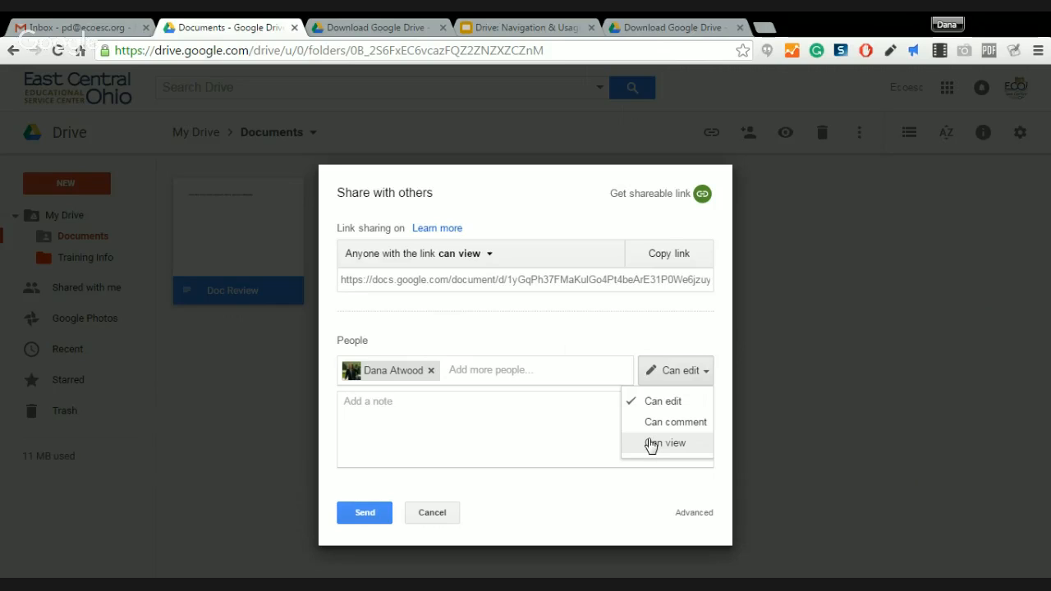
click(441, 520)
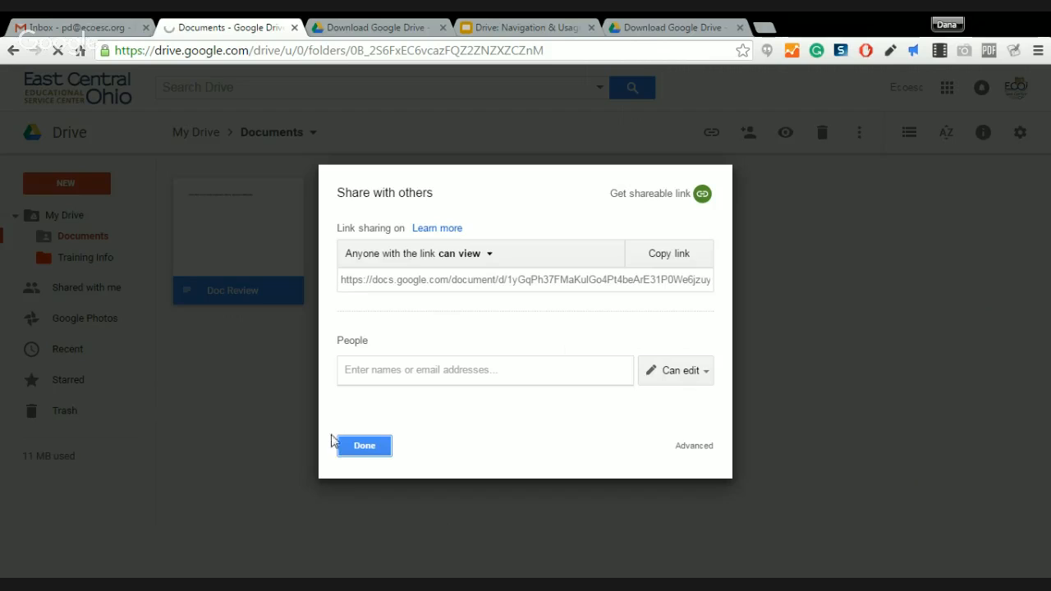
click(364, 447)
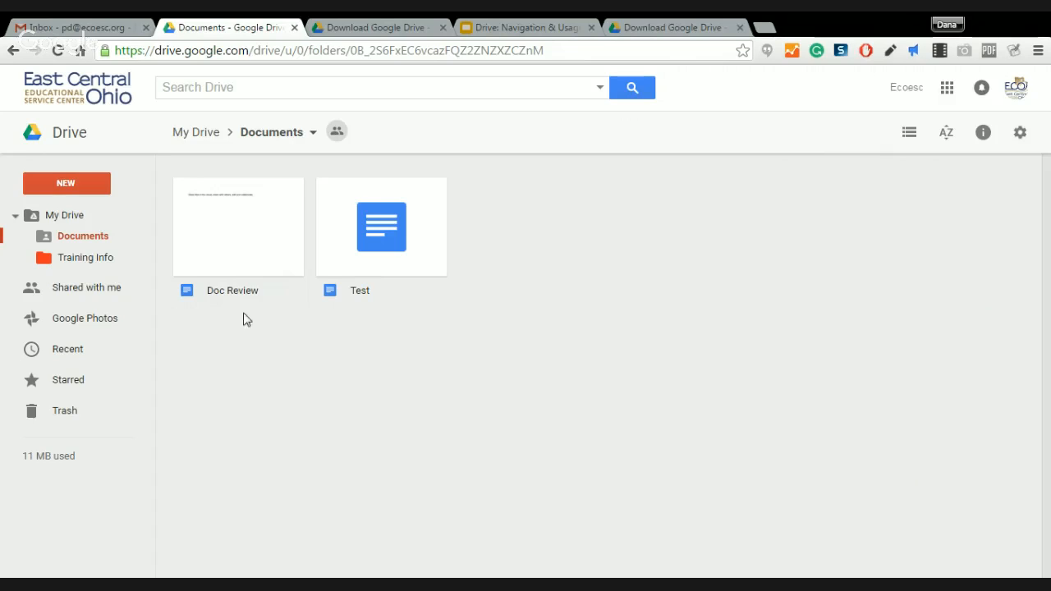
Open the sharing settings of Doc Review in the Documents folder and get its shareable link
click(201, 231)
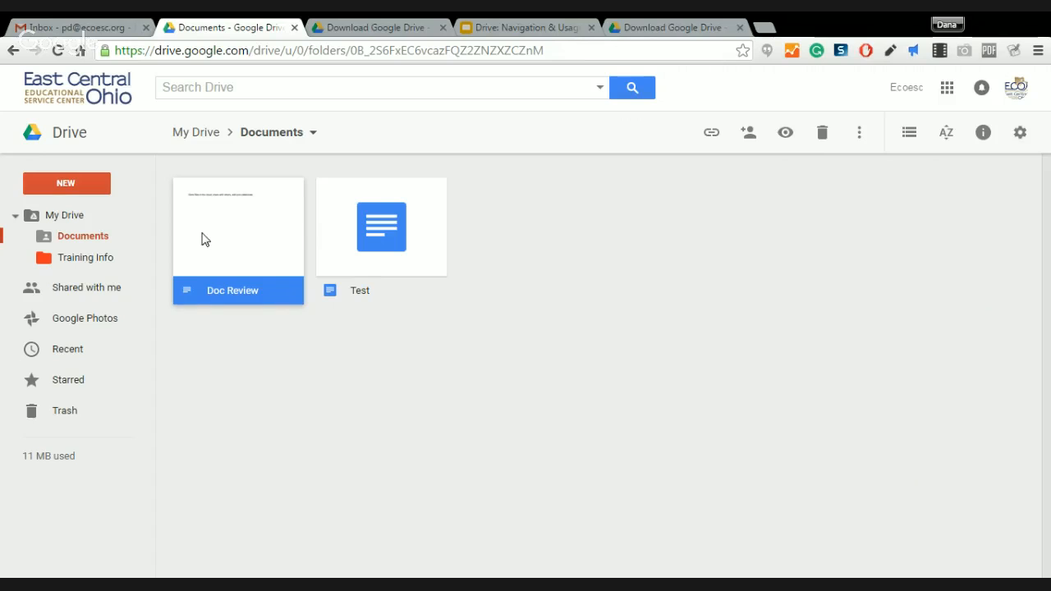
right_click(208, 229)
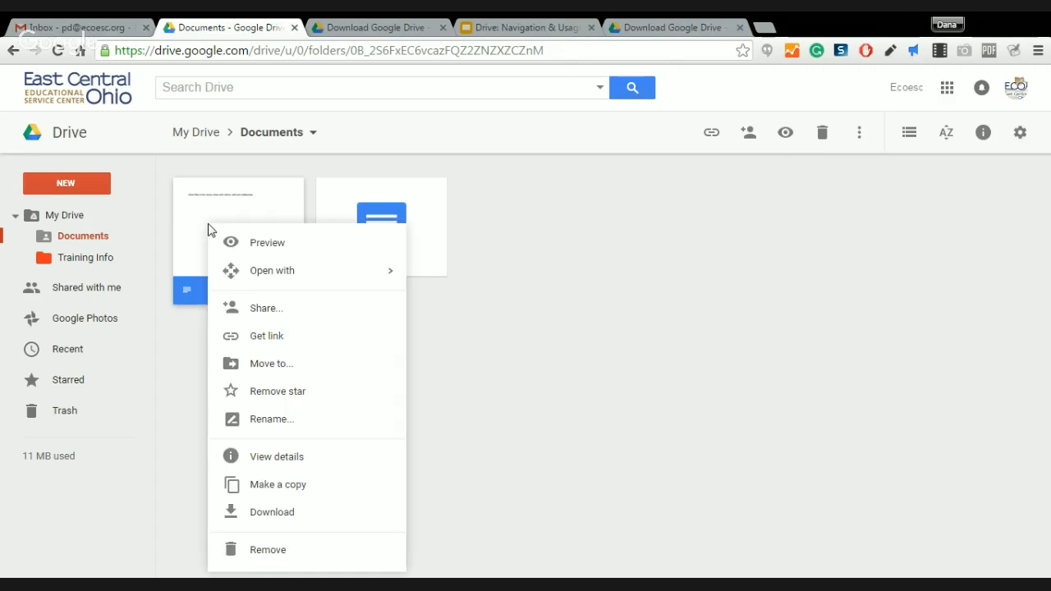
click(263, 309)
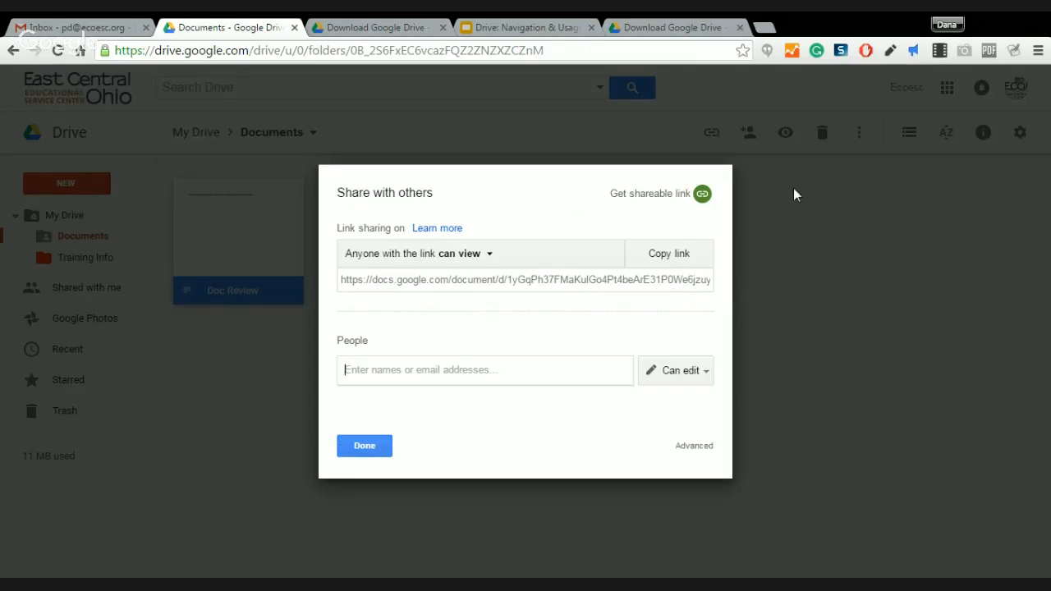
click(699, 197)
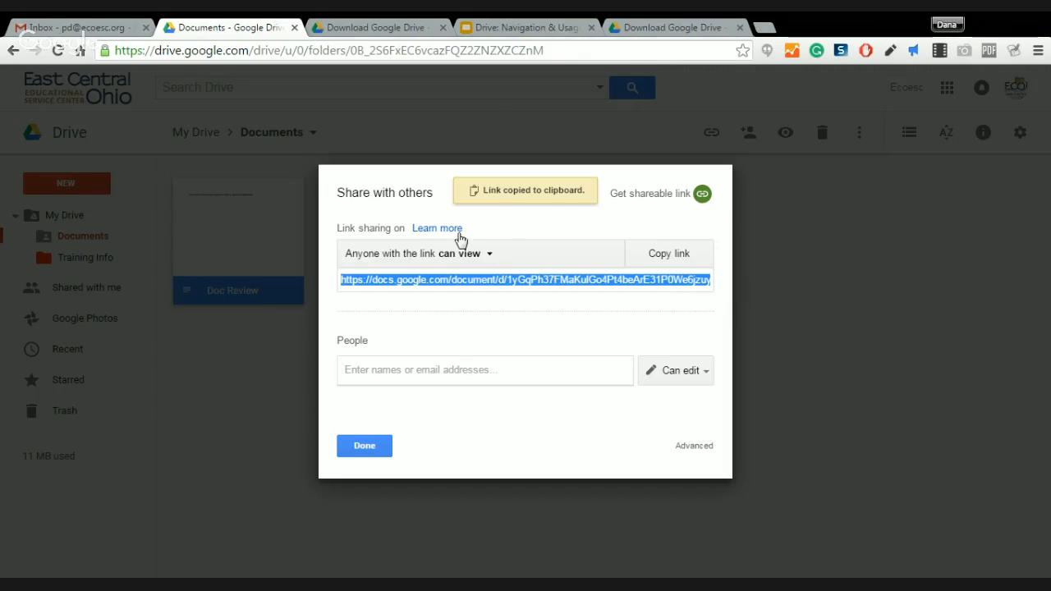
Try the East Central Ohio ESC and specific-people link sharing choices for Doc Review, and save it as Anyone with the link
click(409, 257)
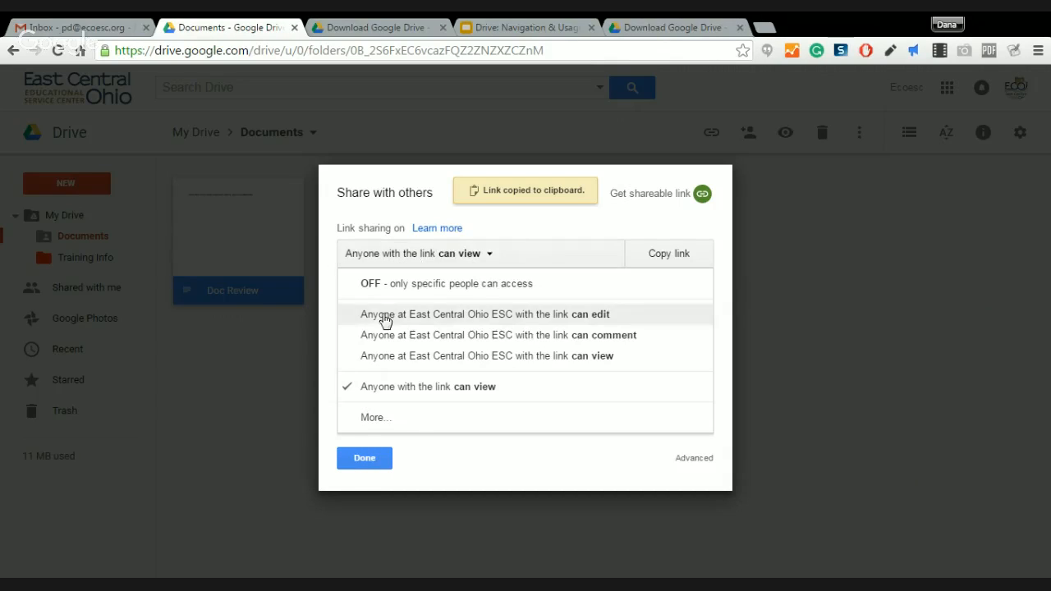
click(370, 418)
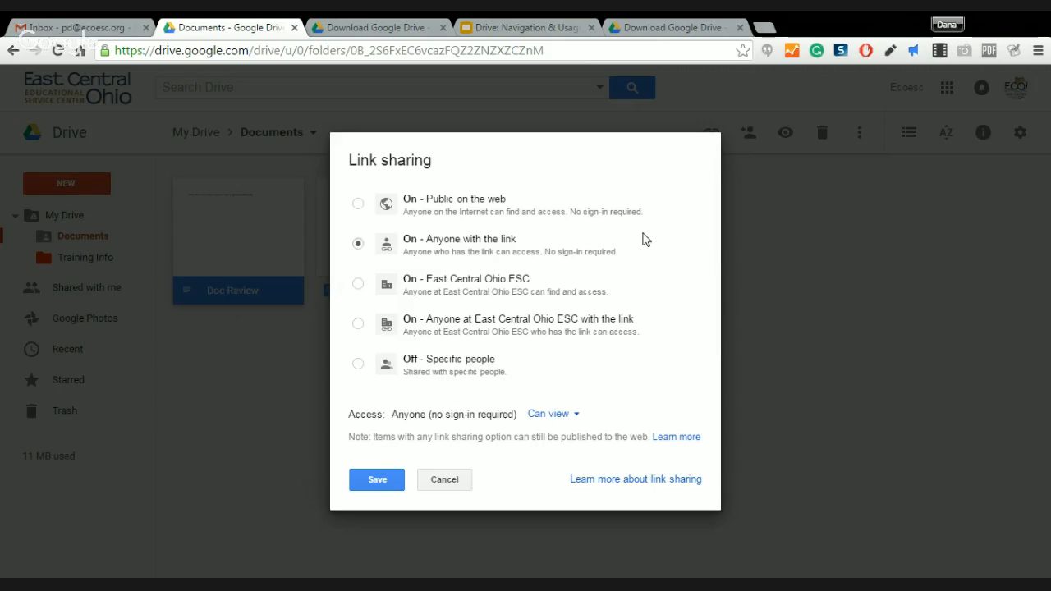
click(359, 285)
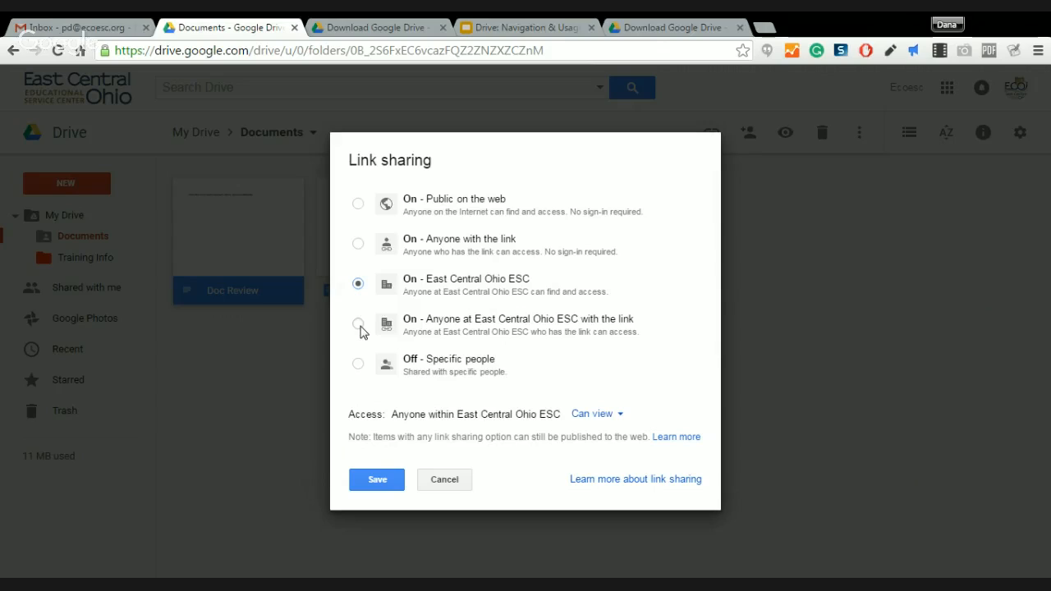
click(359, 325)
click(360, 285)
click(358, 324)
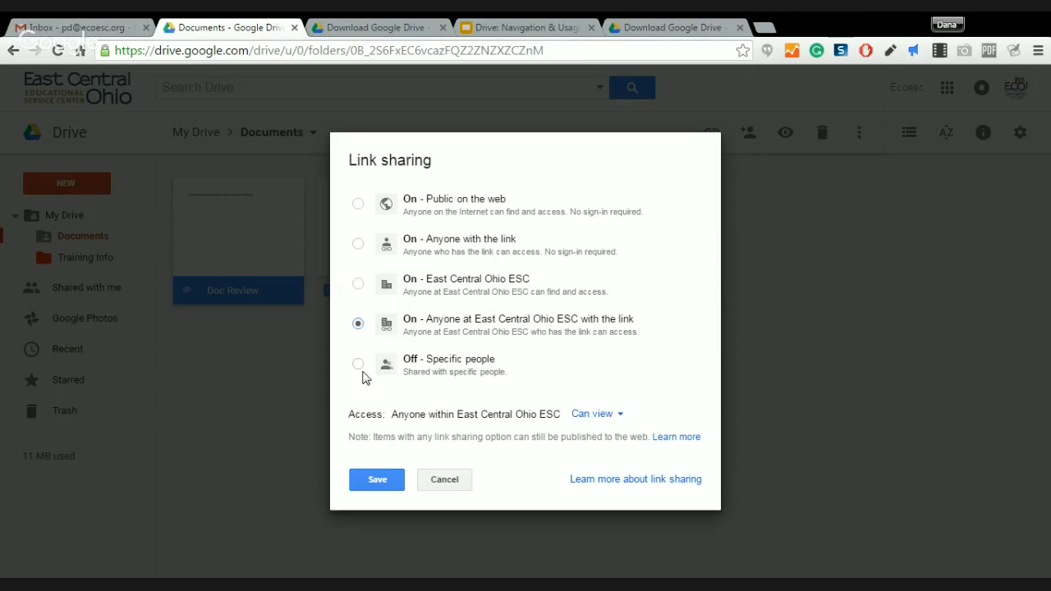
click(359, 366)
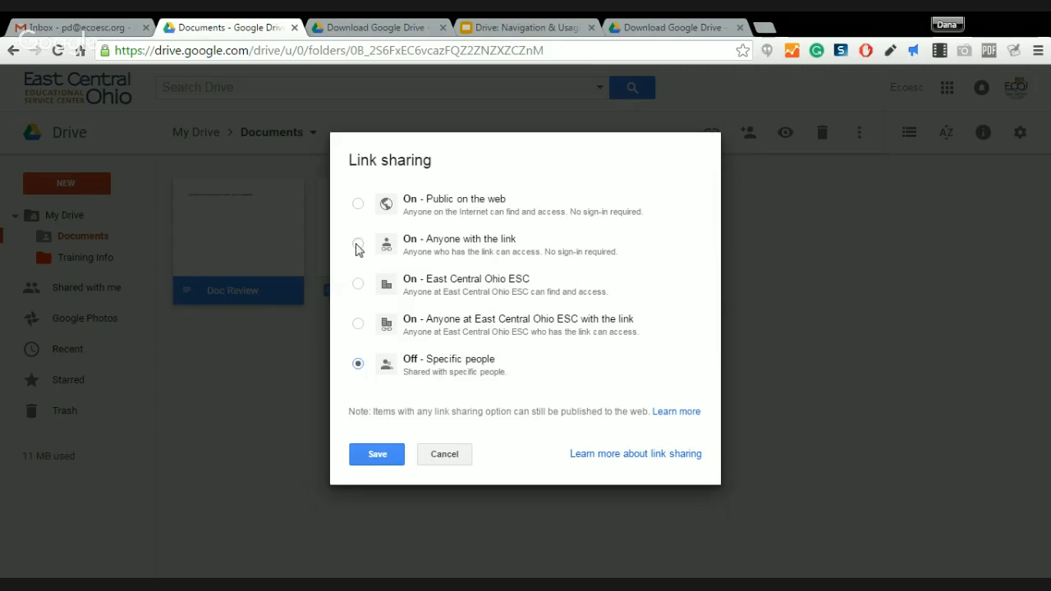
click(358, 247)
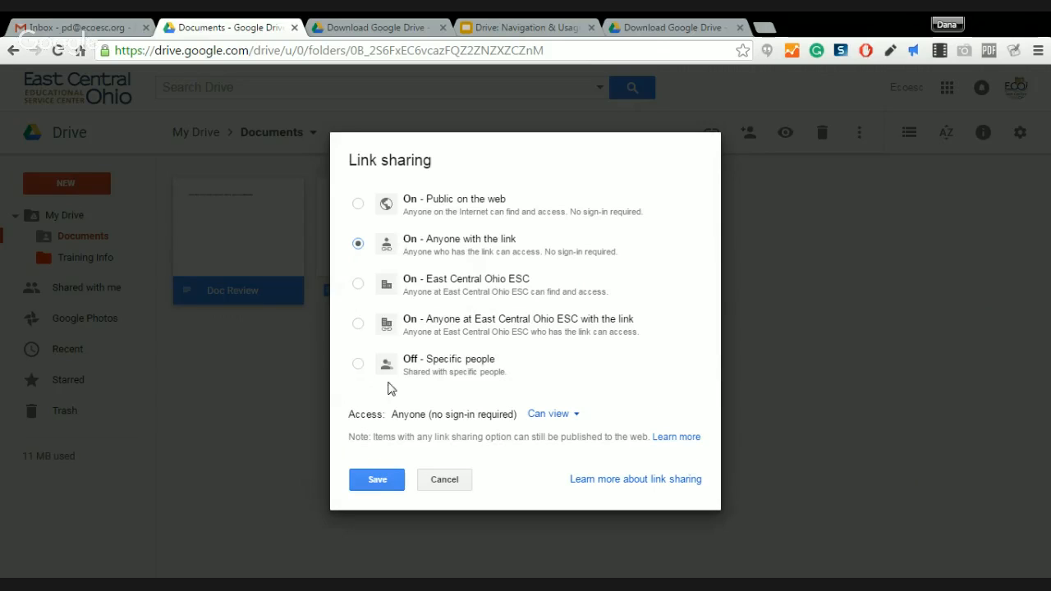
click(378, 481)
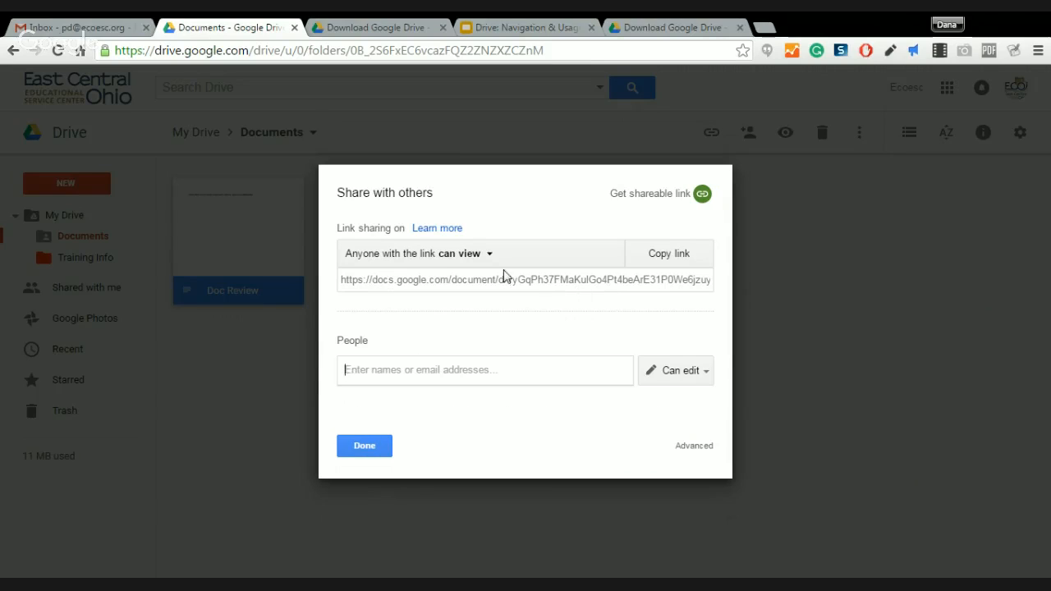
Copy the Doc Review sharing link and paste it into the body of a new Gmail message
click(688, 258)
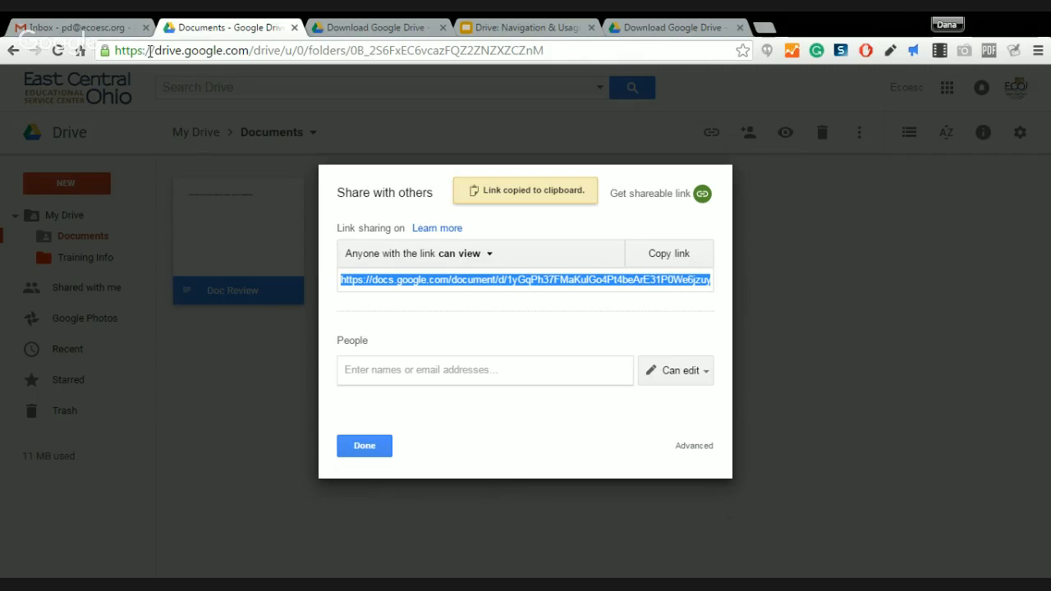
click(99, 28)
click(68, 165)
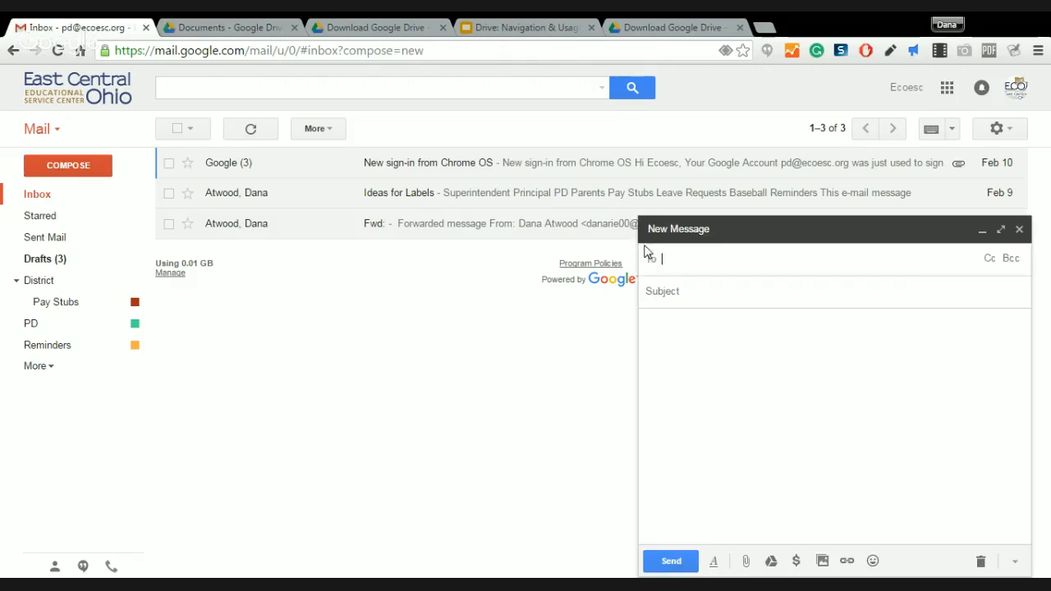
click(661, 346)
key(ctrl+v)
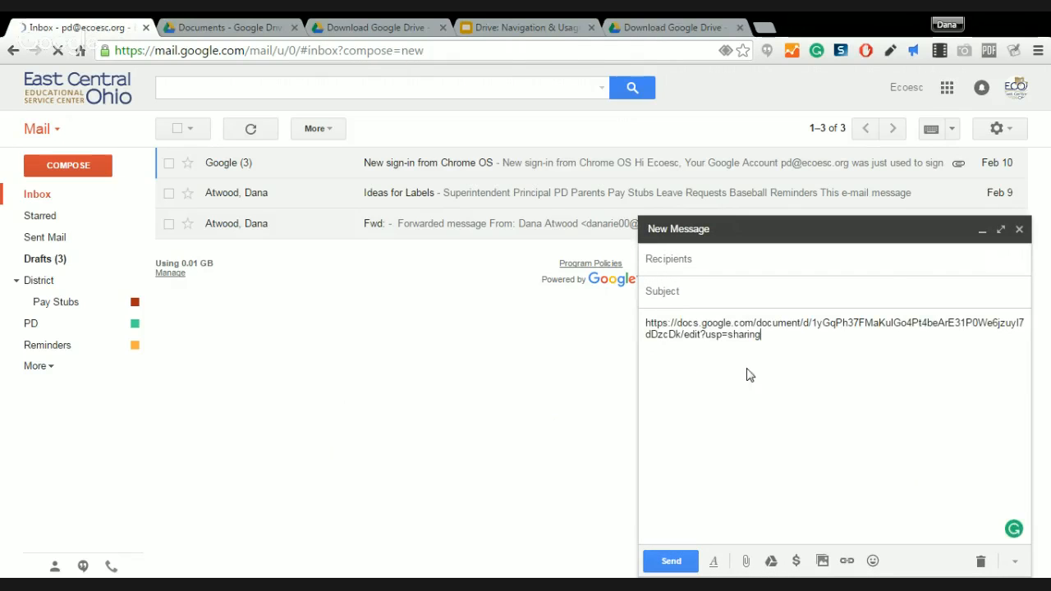
Clear the message body and paste the Doc Review link into it again
key(ctrl+a)
key(BackSpace)
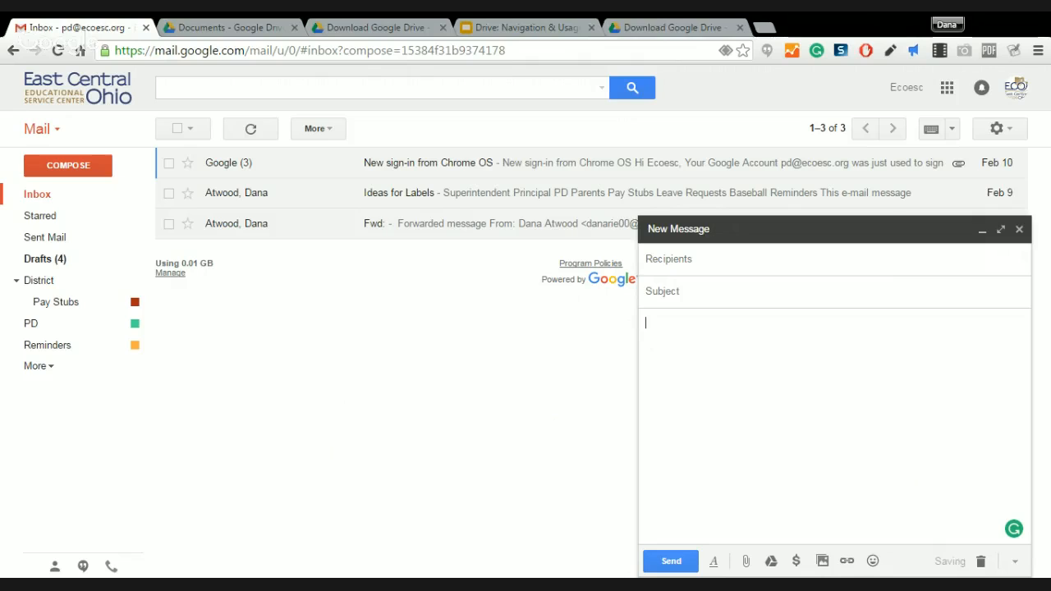
key(ctrl+v)
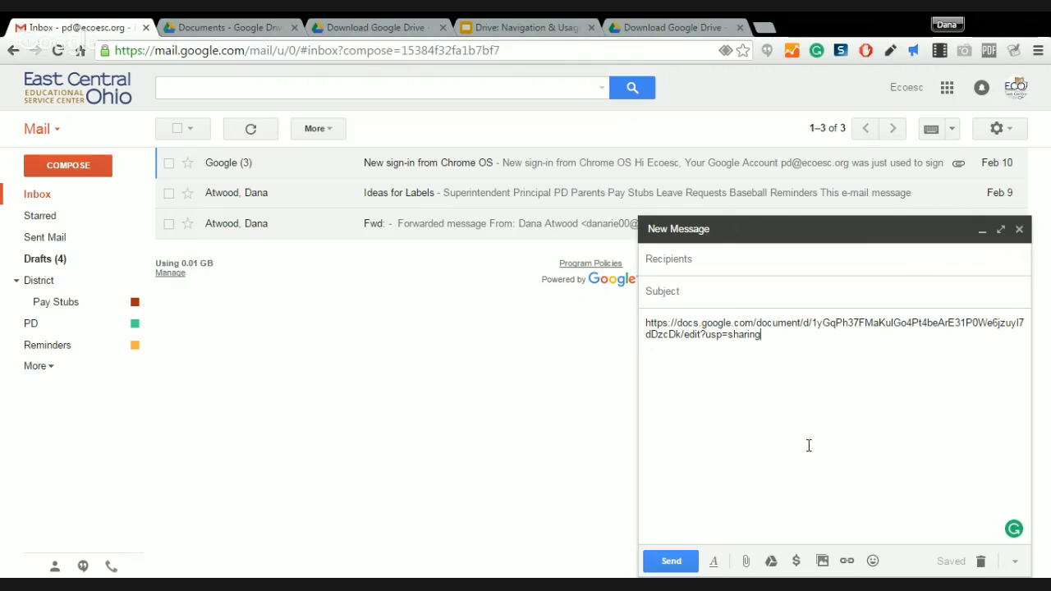
Discard the draft message, and back in Google Drive finish sharing Doc Review
click(981, 562)
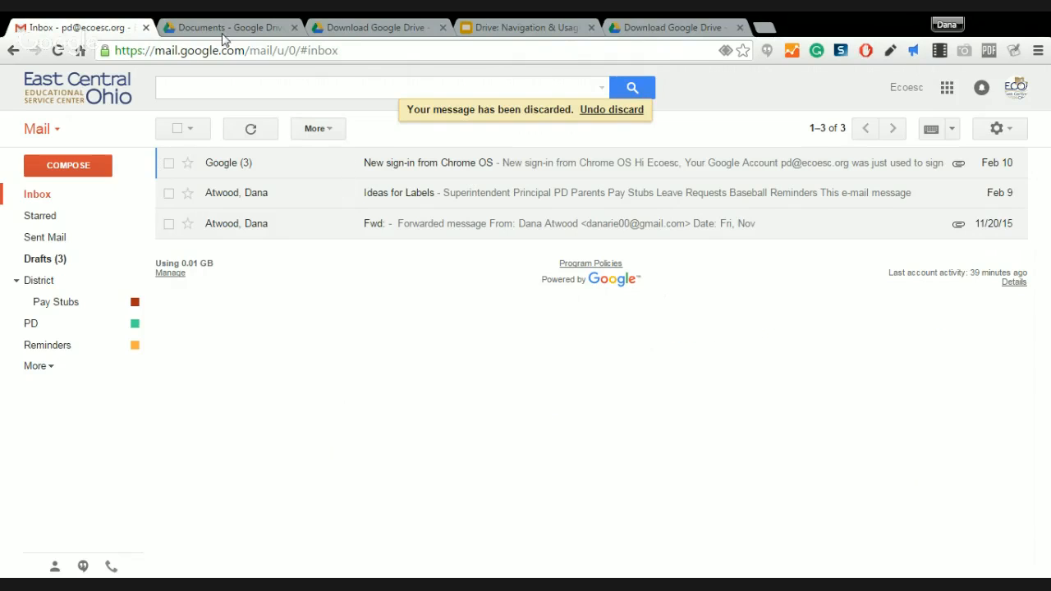
click(223, 31)
click(370, 450)
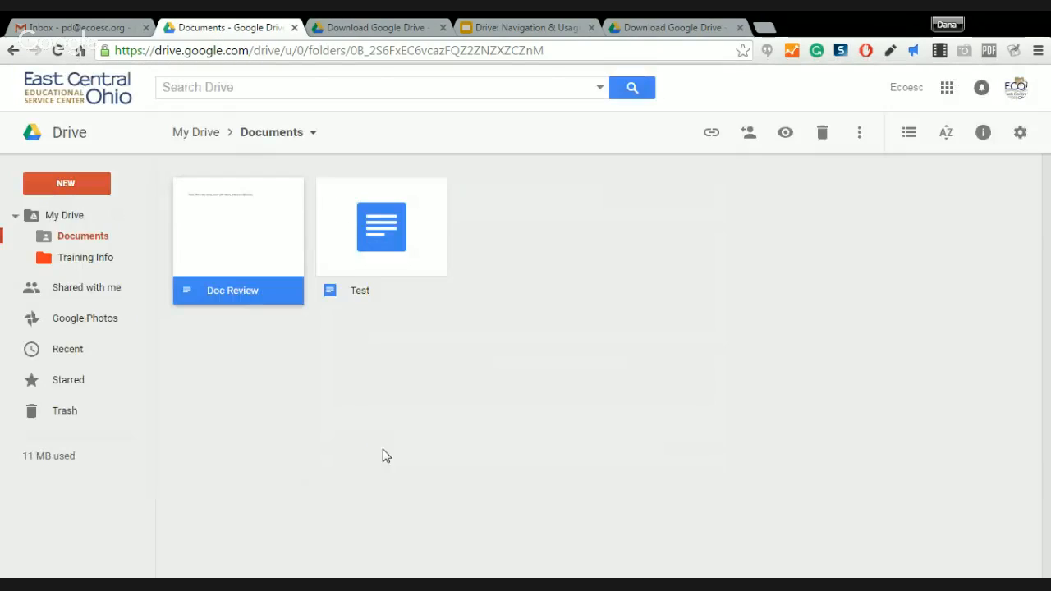
Star the first image file in My Drive and look for it in the Starred view
click(85, 222)
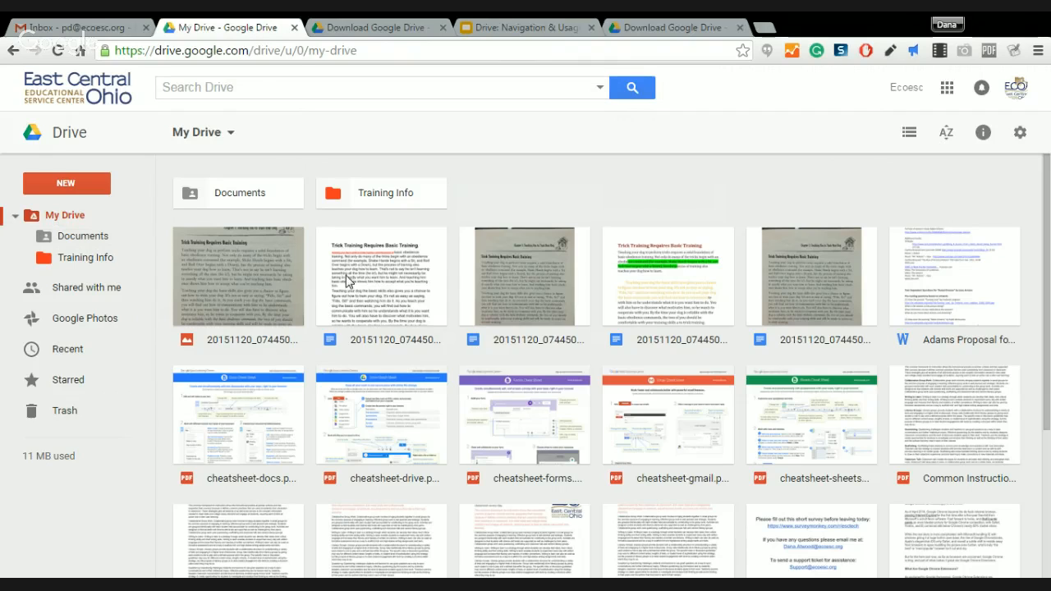
right_click(274, 276)
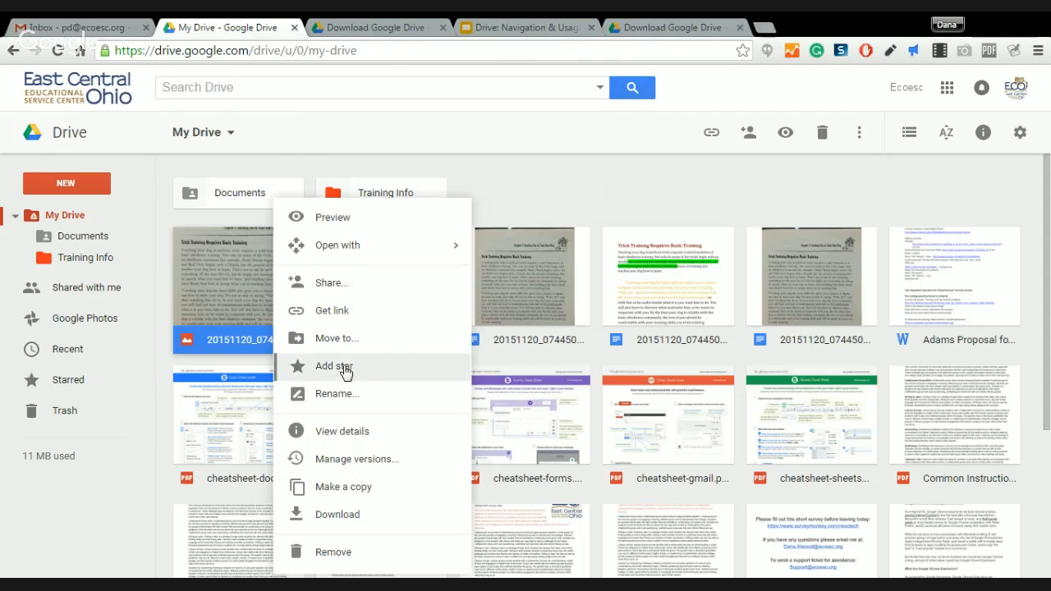
click(319, 375)
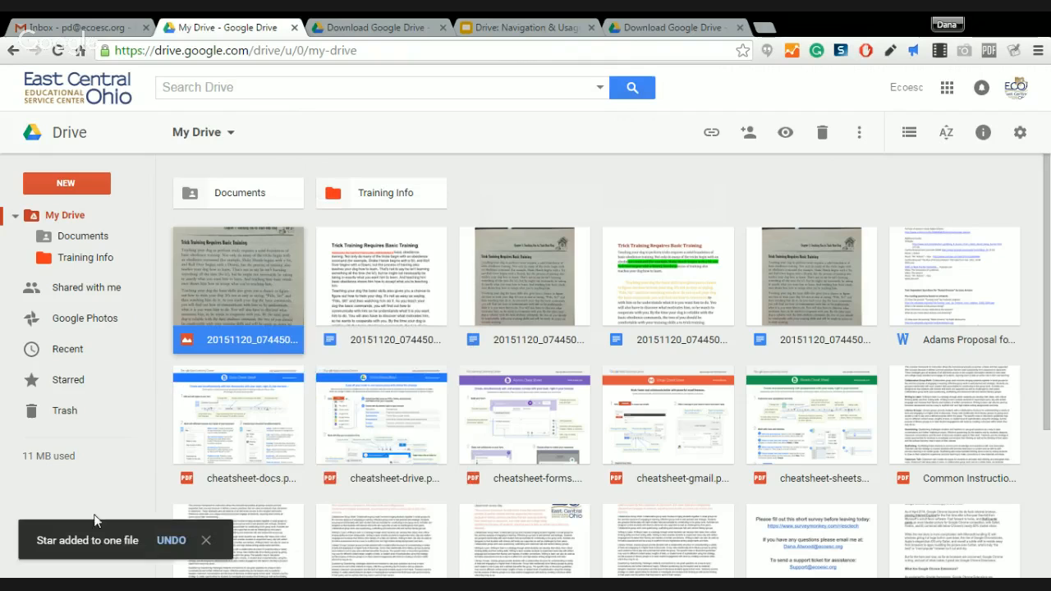
click(82, 386)
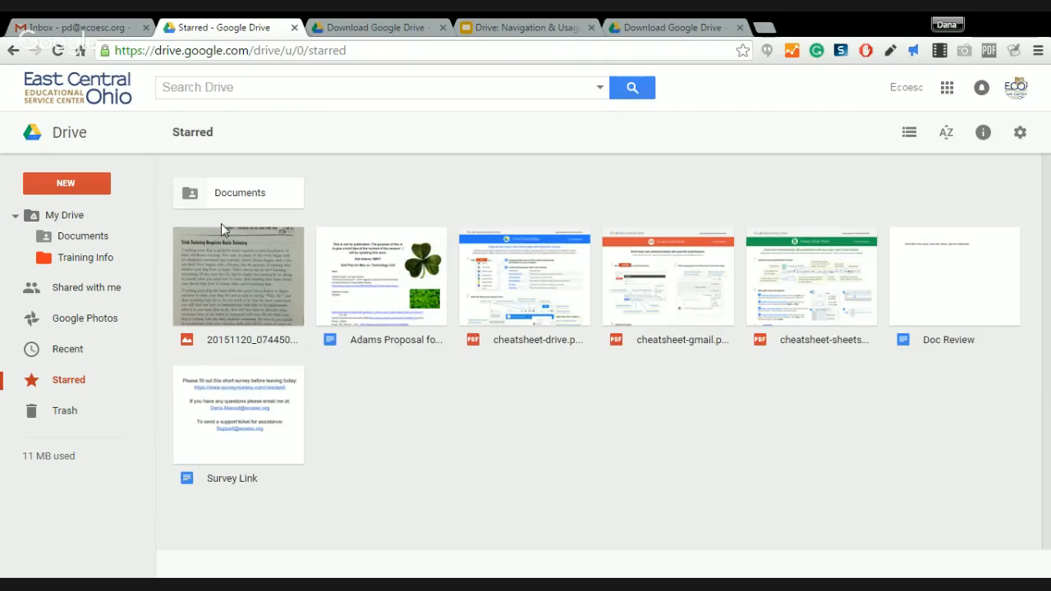
Return to My Drive and search Drive for "forms"
click(56, 215)
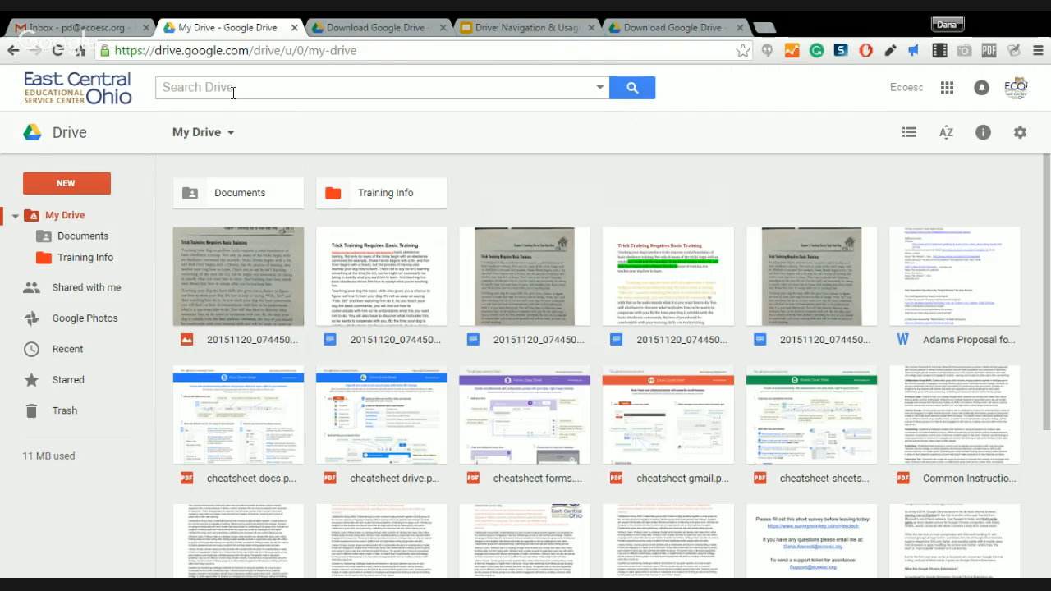
click(233, 90)
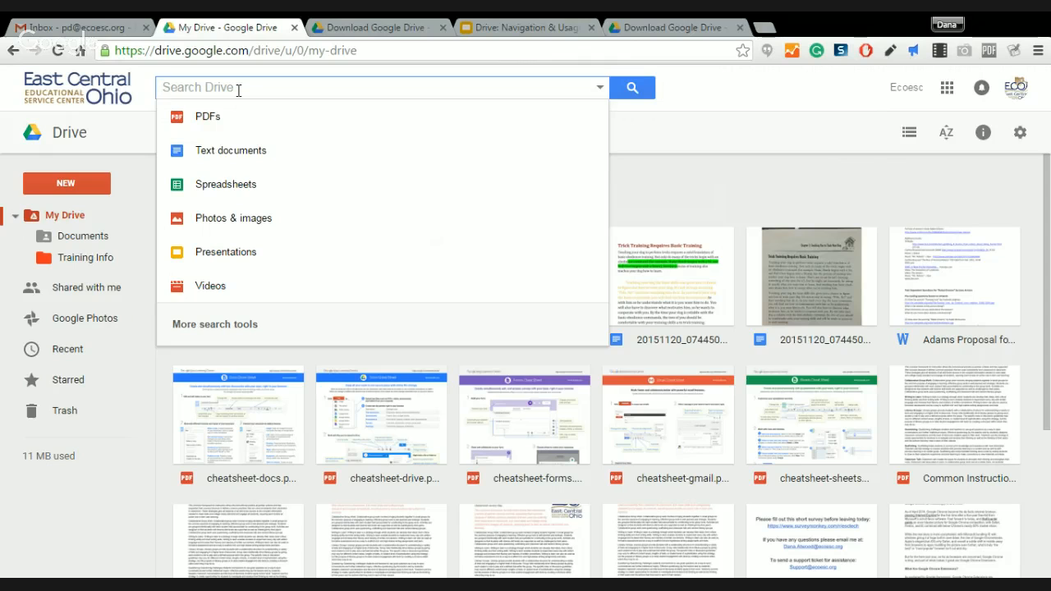
text(forms)
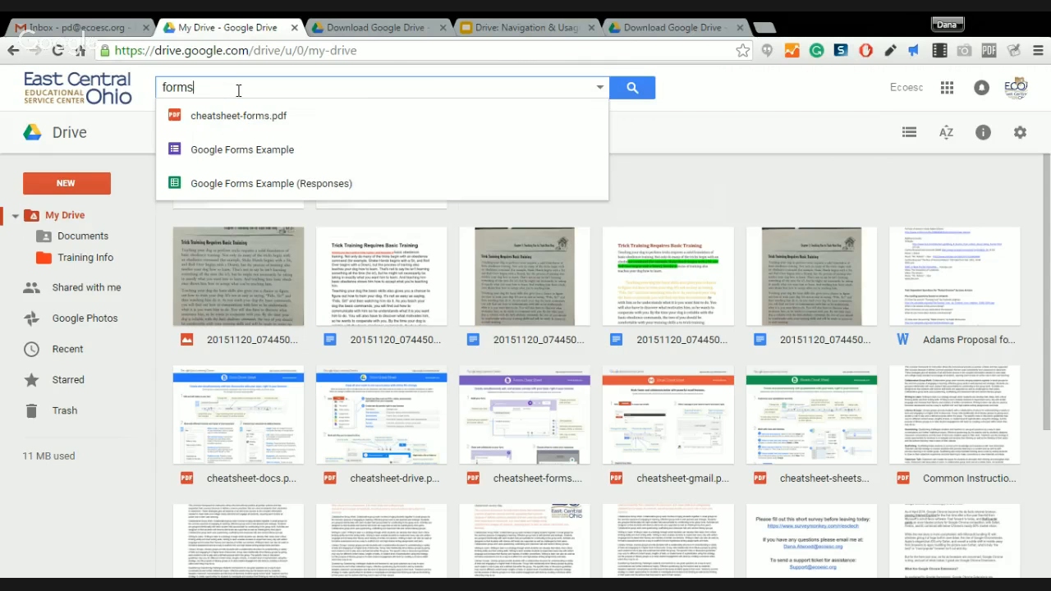
key(Return)
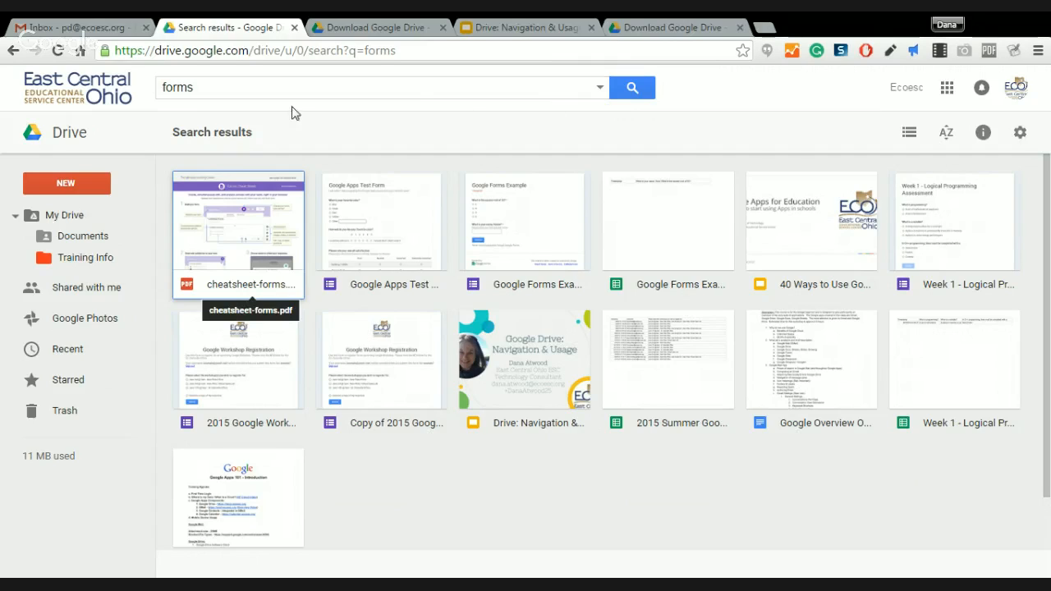
Replace the search term with the PDFs file-type filter, and after that with the Spreadsheets filter
double_click(184, 88)
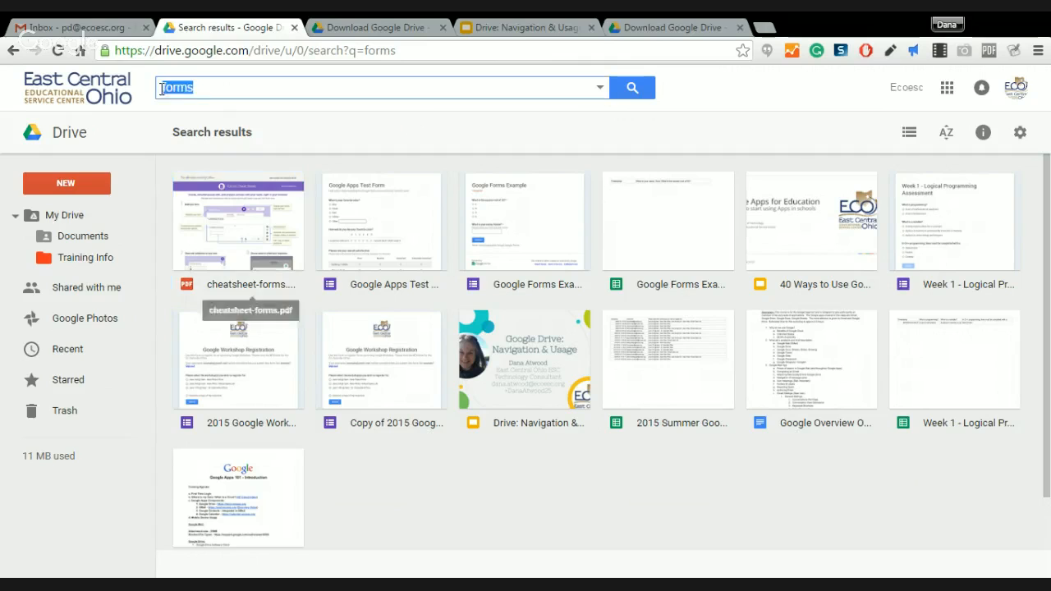
key(BackSpace)
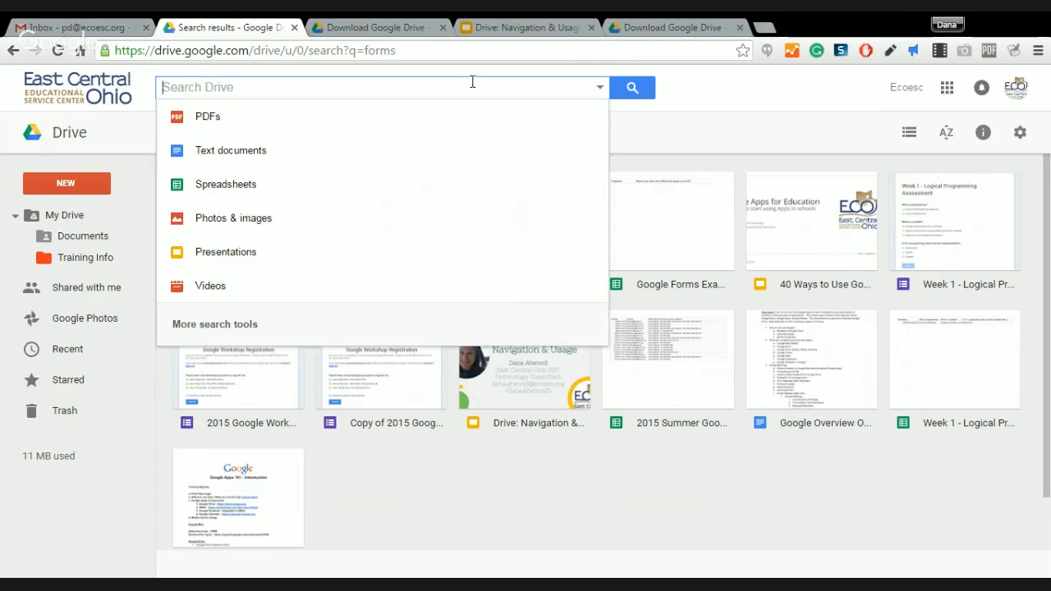
click(207, 117)
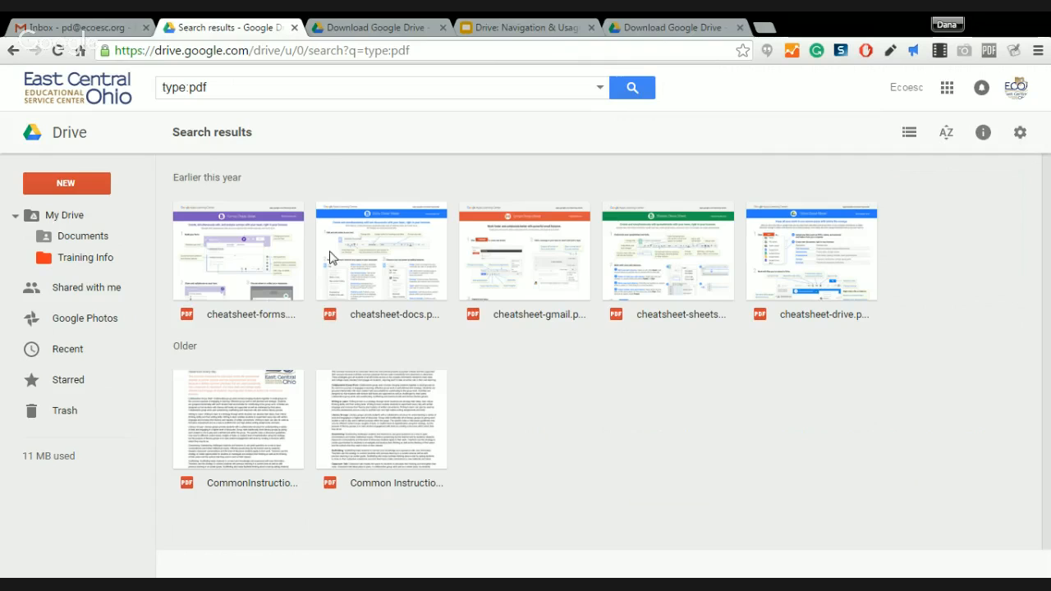
drag(296, 96, 92, 88)
key(BackSpace)
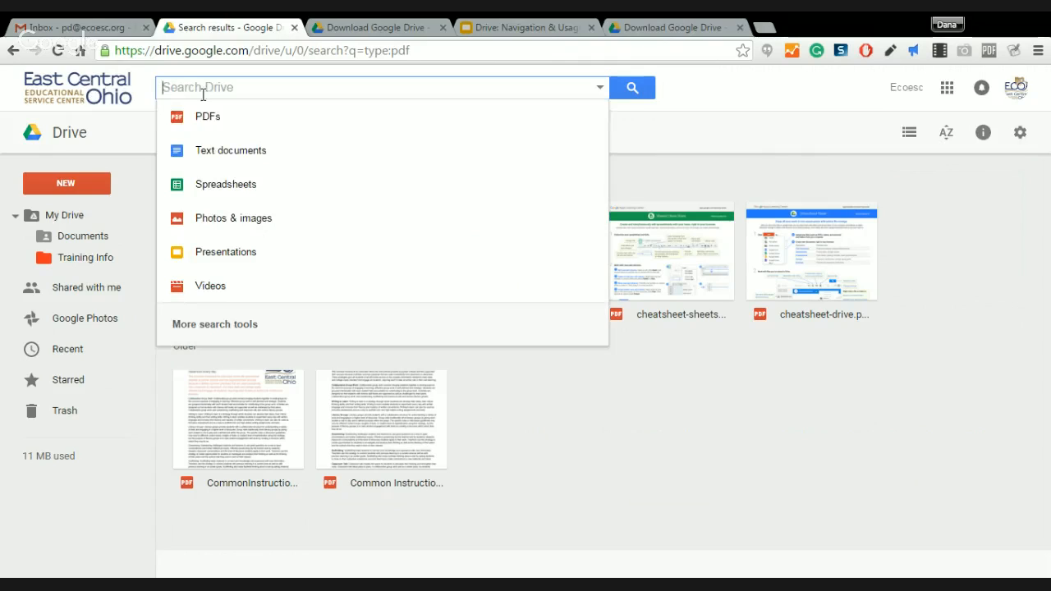
click(244, 188)
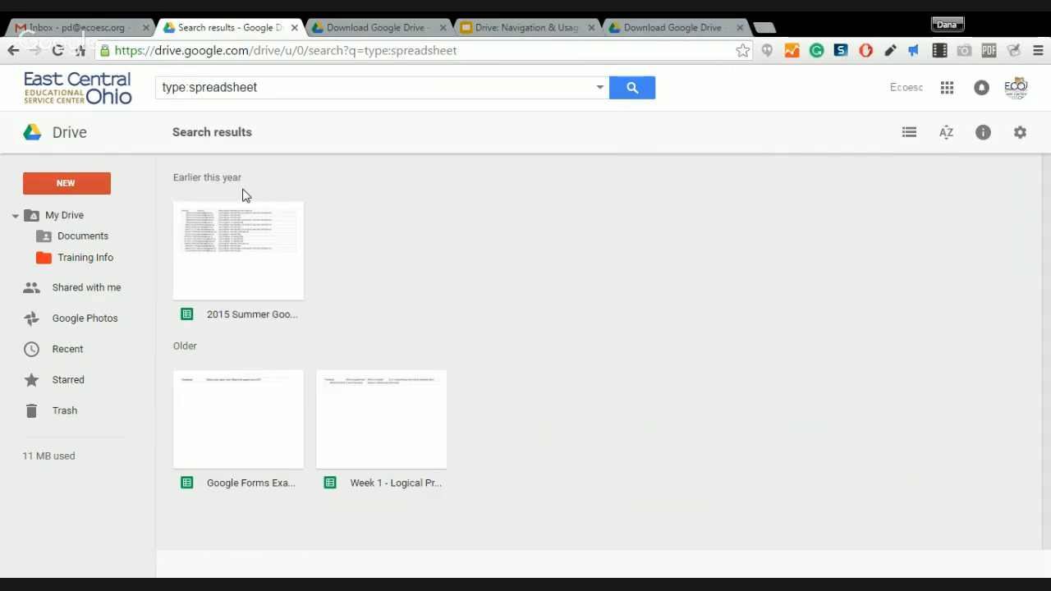
Clear the spreadsheet search and open the advanced search options for Drive
click(290, 86)
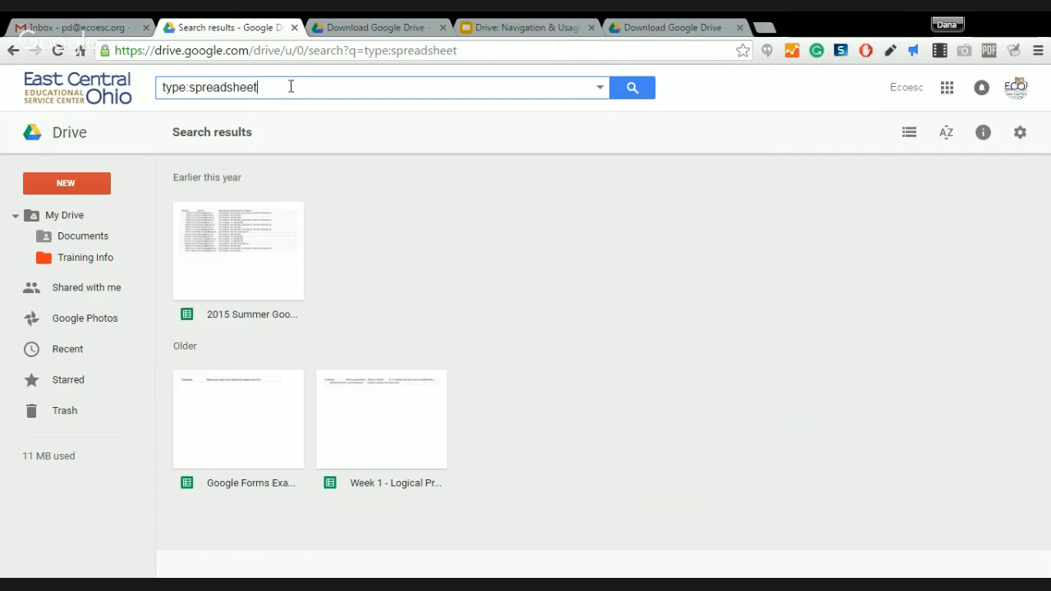
key(ctrl+a)
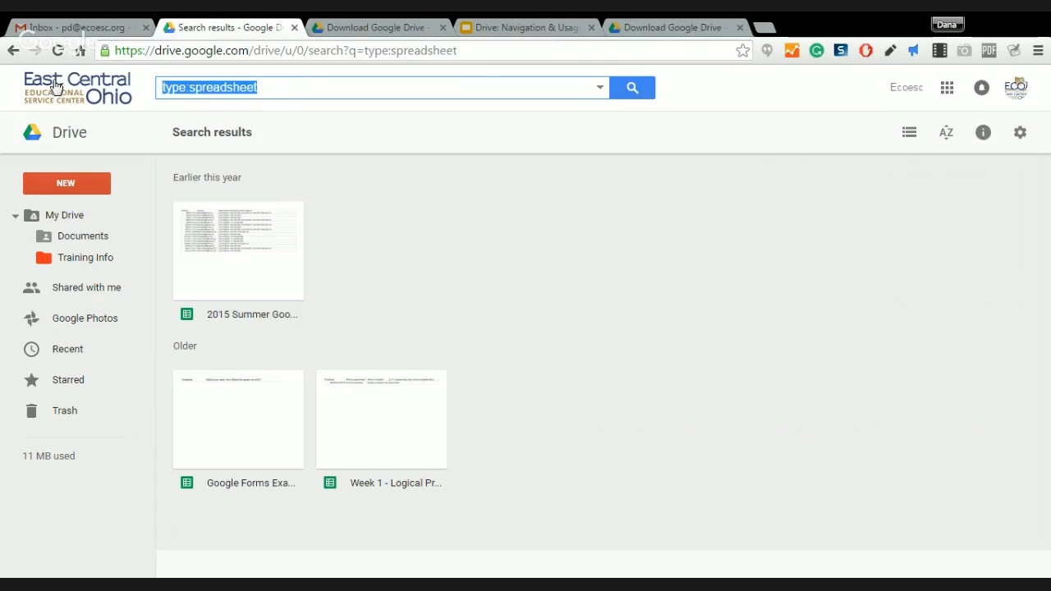
key(BackSpace)
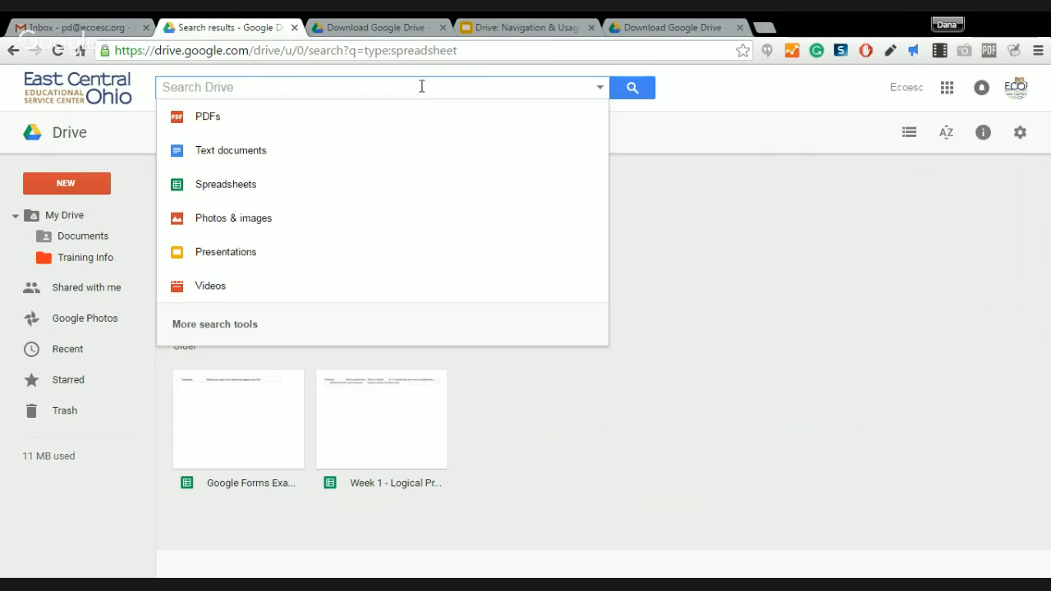
click(601, 89)
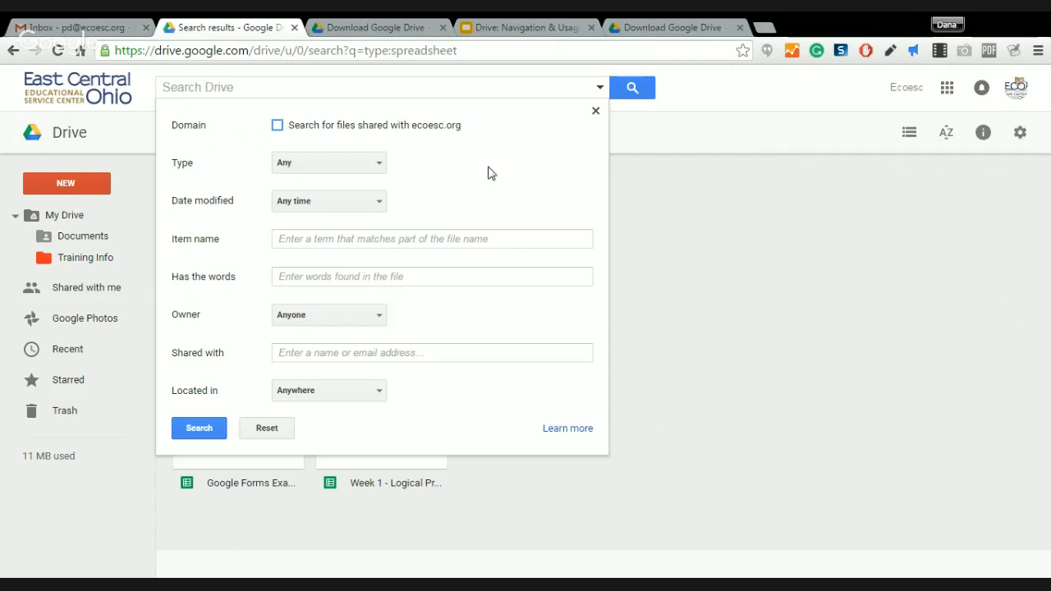
Close the advanced search options and reopen them for Drive
click(595, 110)
click(628, 129)
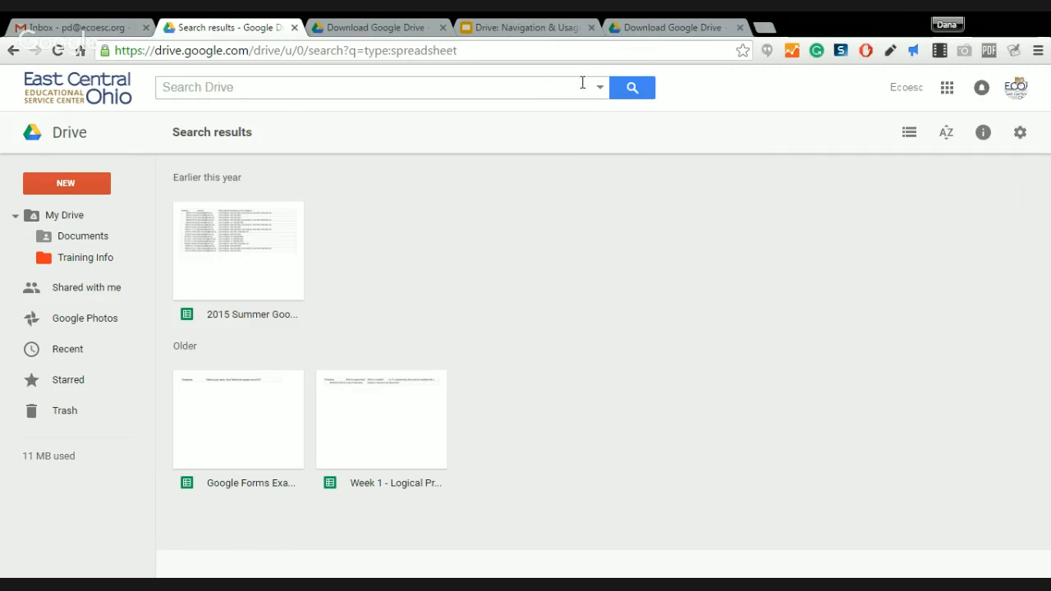
click(260, 92)
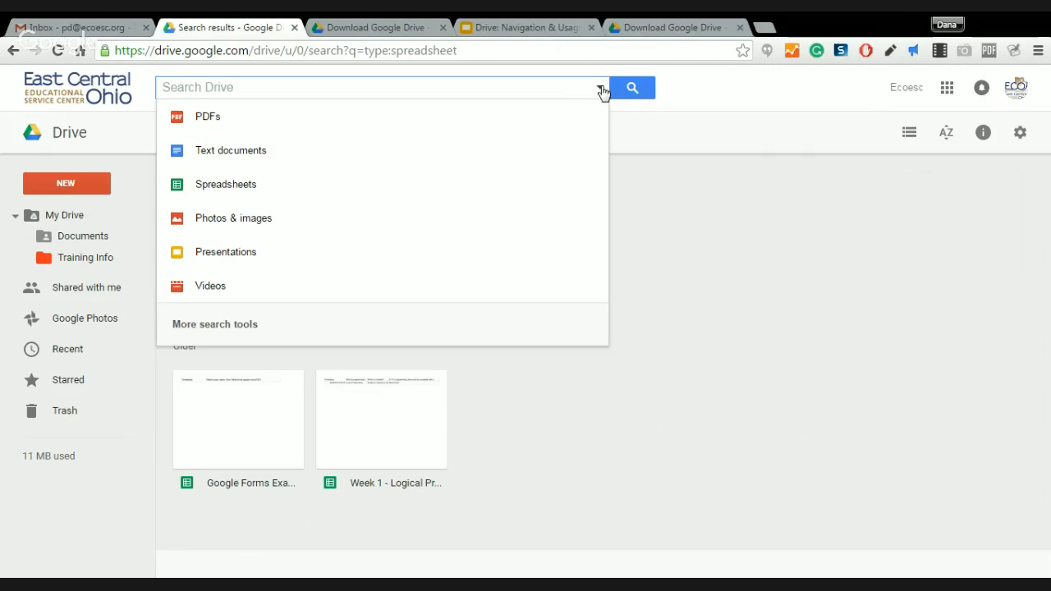
click(600, 88)
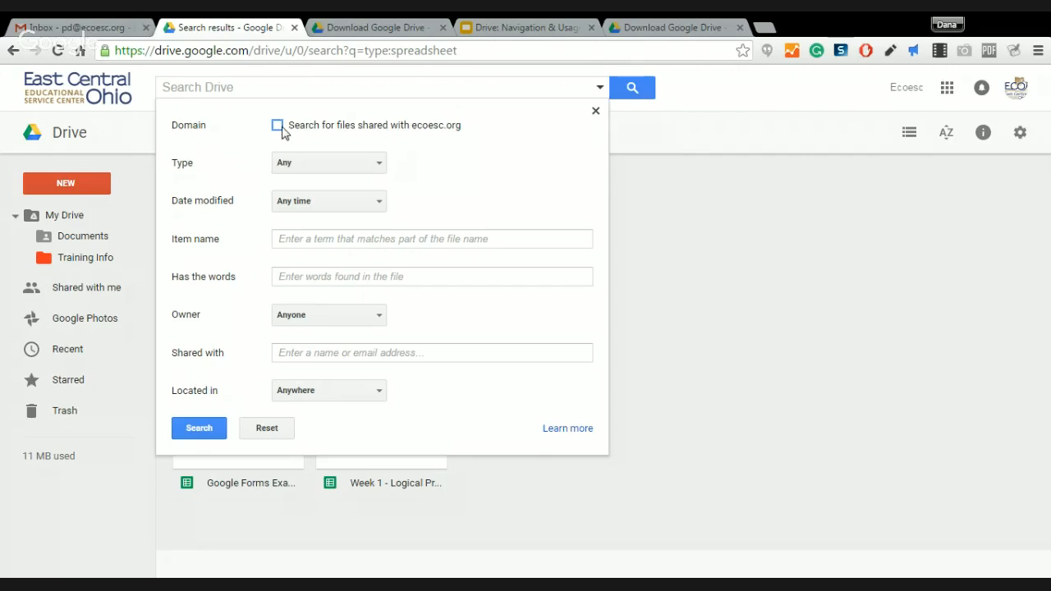
Review the file type and date modified choices in the advanced search options
click(305, 163)
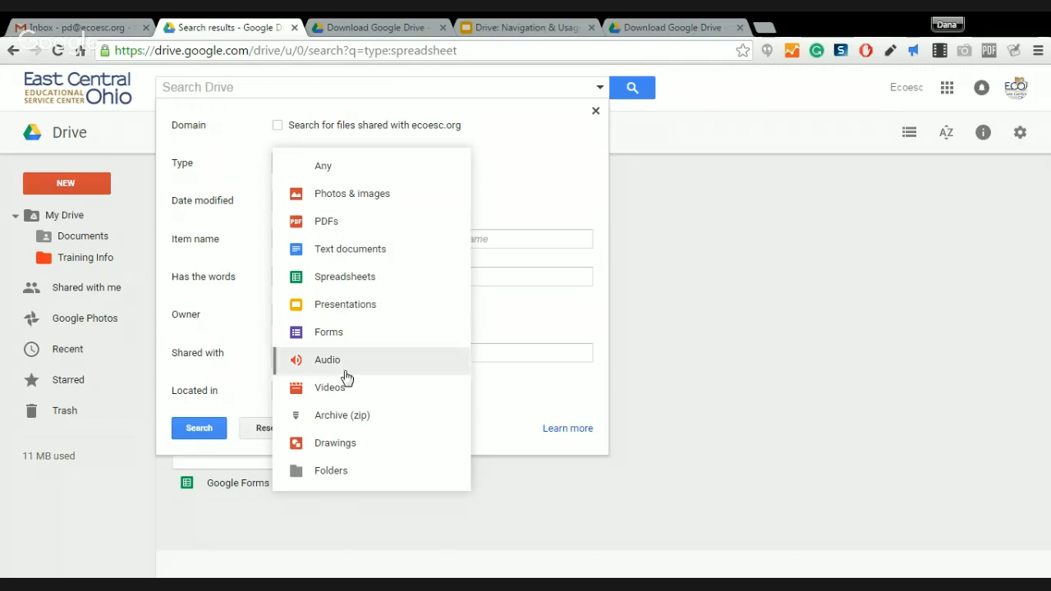
click(220, 162)
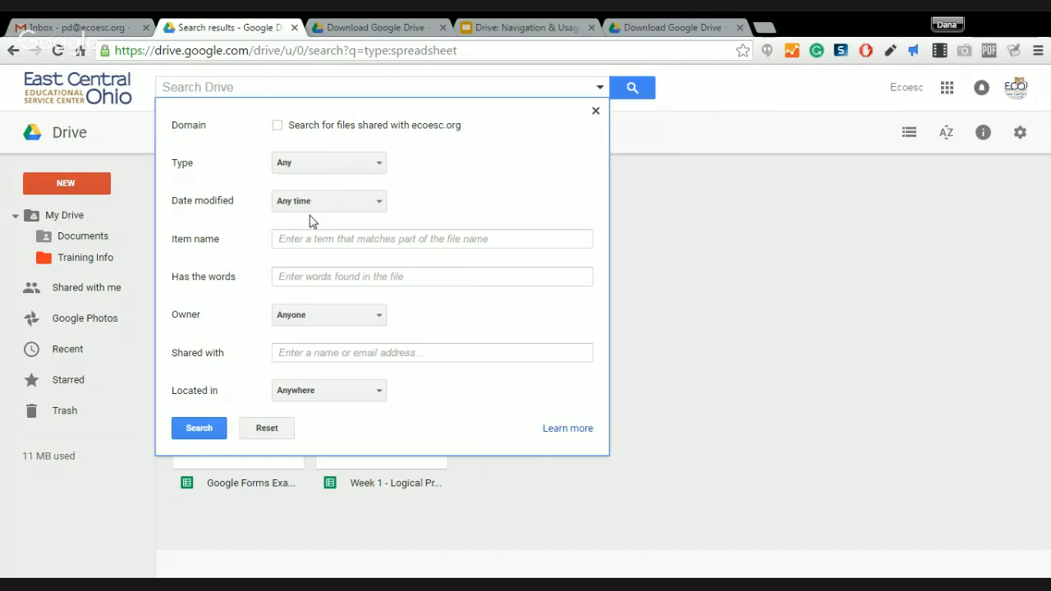
click(353, 207)
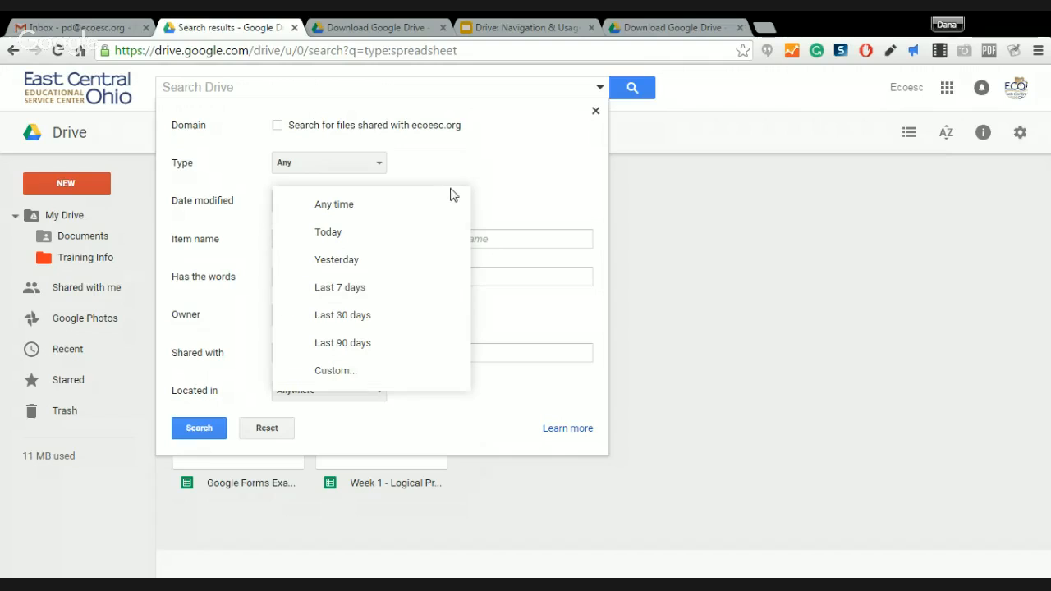
click(501, 174)
Check the item name and location filters, and close the advanced search options
click(300, 238)
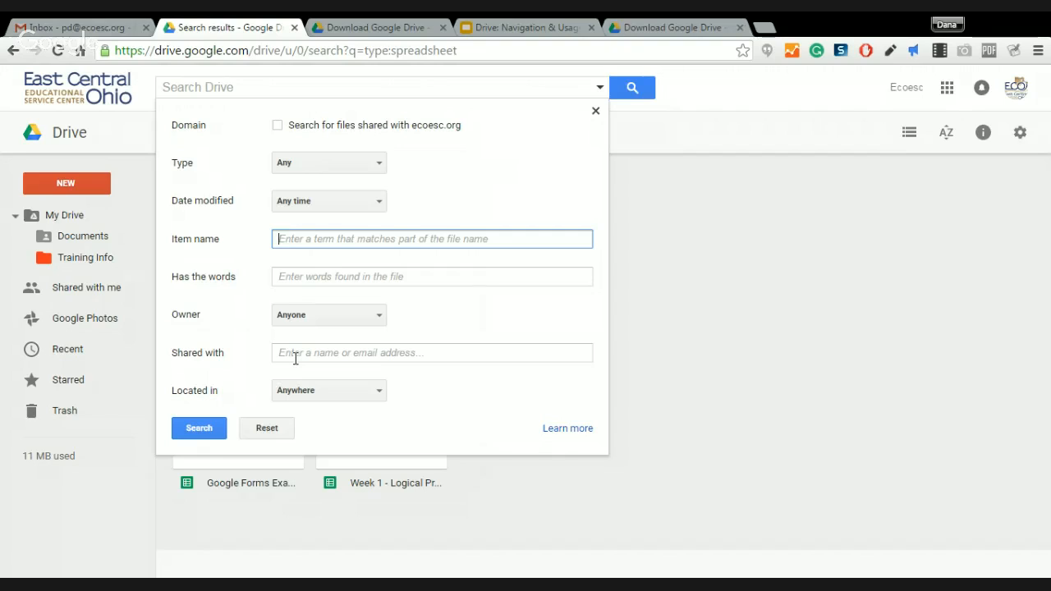
click(348, 399)
click(509, 383)
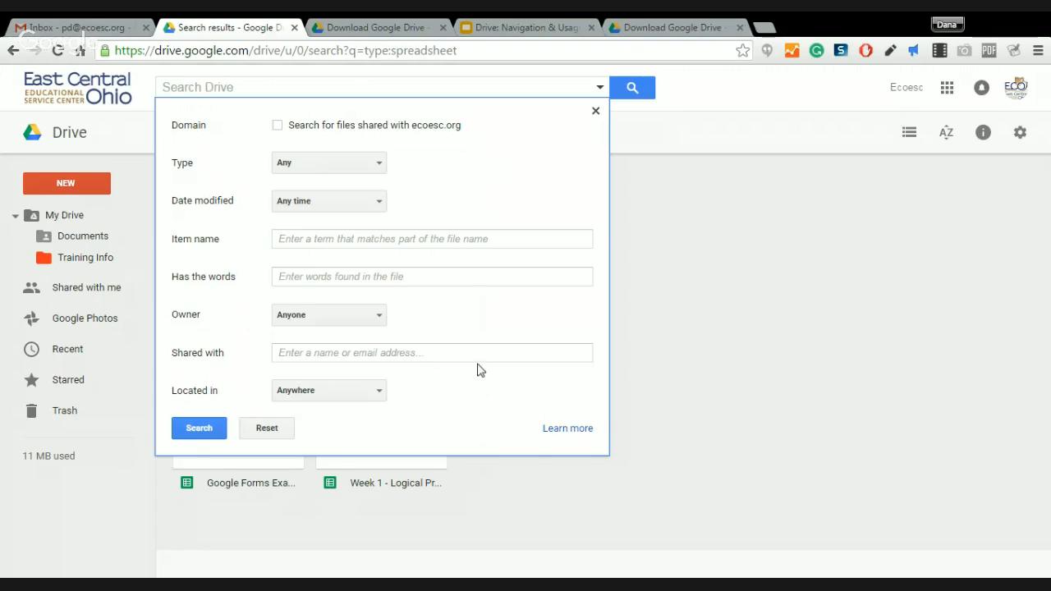
click(596, 111)
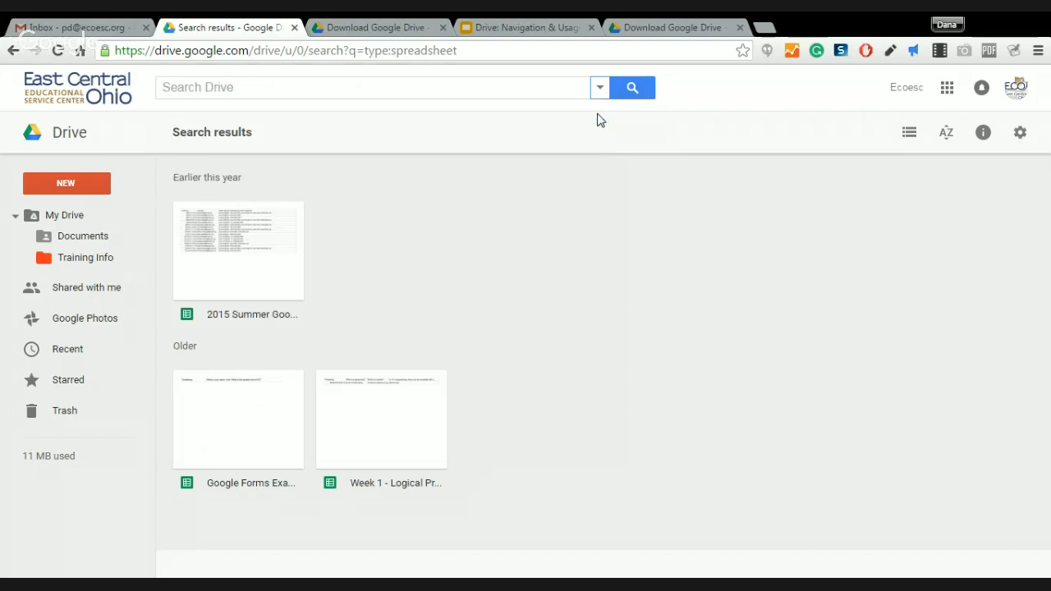
Return to My Drive and look through the files stored there
click(86, 219)
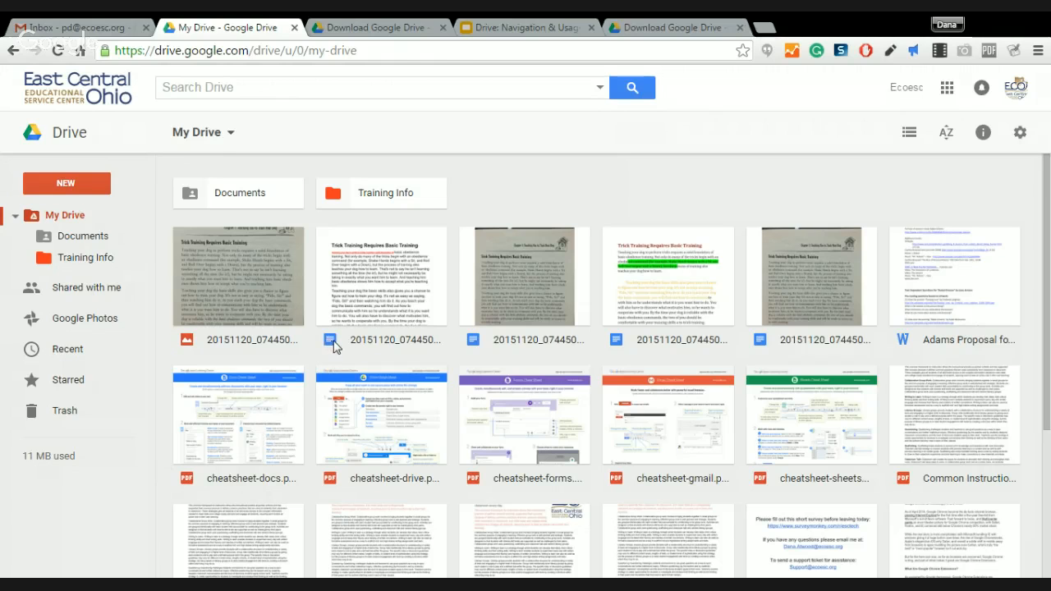
scroll(334, 347, down, 3)
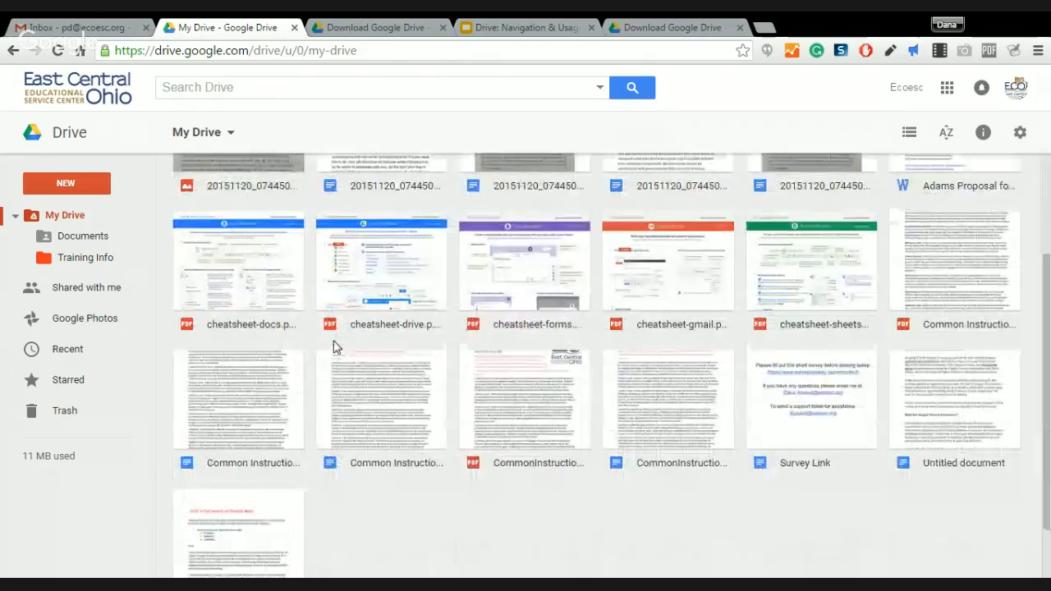
scroll(333, 347, up, 3)
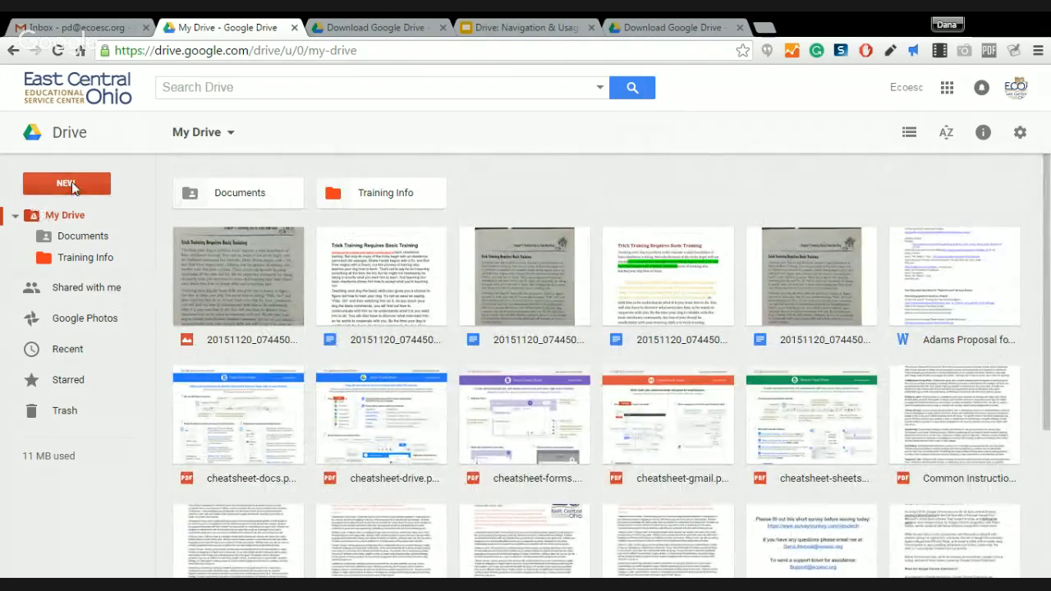
Review the choices for creating or uploading items, and look over the My Drive files again
click(37, 184)
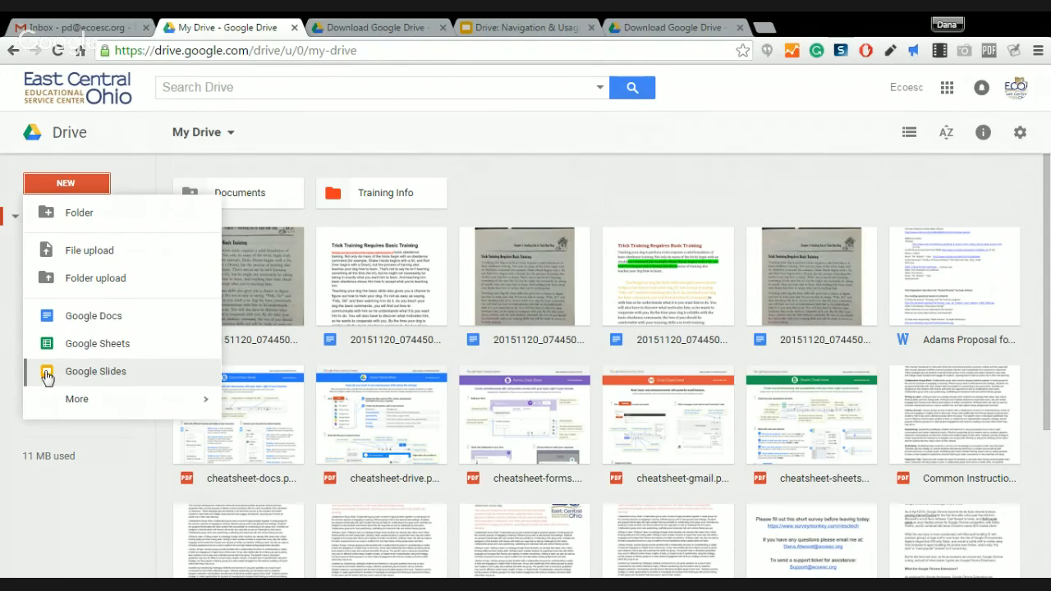
click(320, 138)
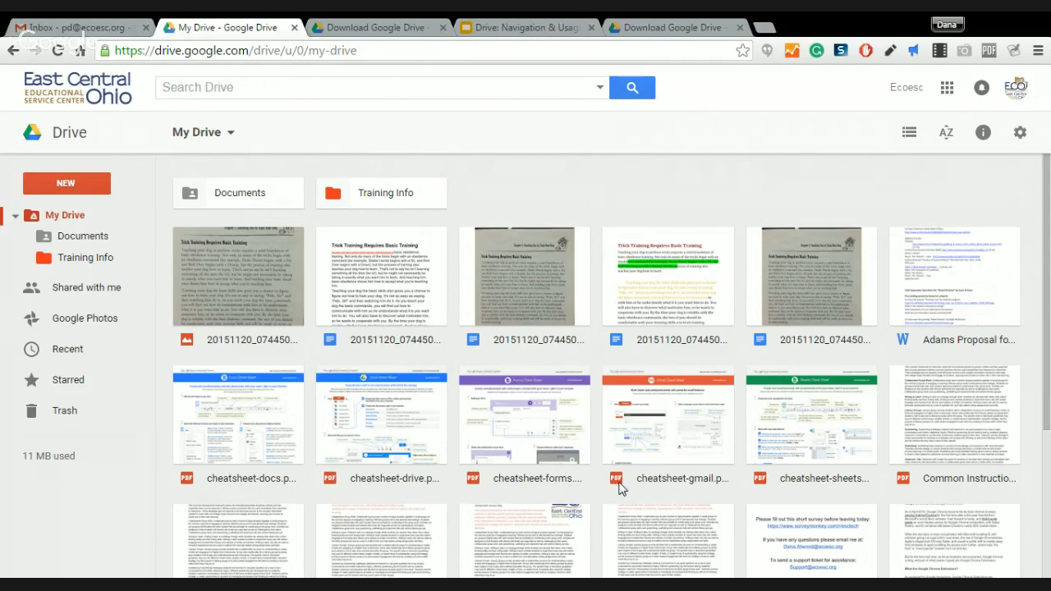
scroll(620, 488, down, 2)
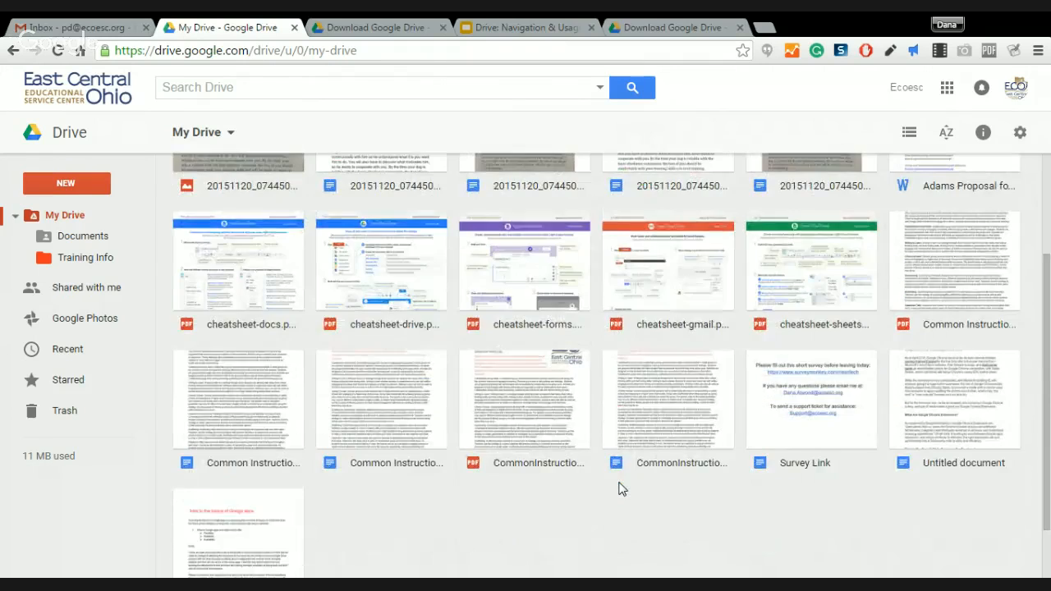
scroll(624, 487, up, 3)
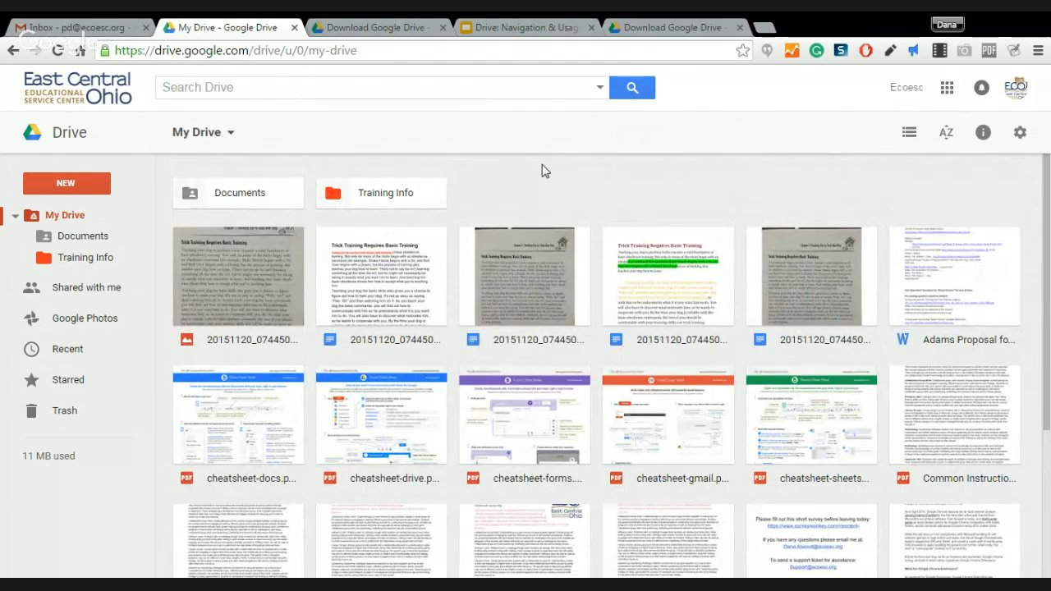
Present the "Drive: Navigation & Usage" slides from slide 7, advance to slide 8 and exit the presentation
click(507, 27)
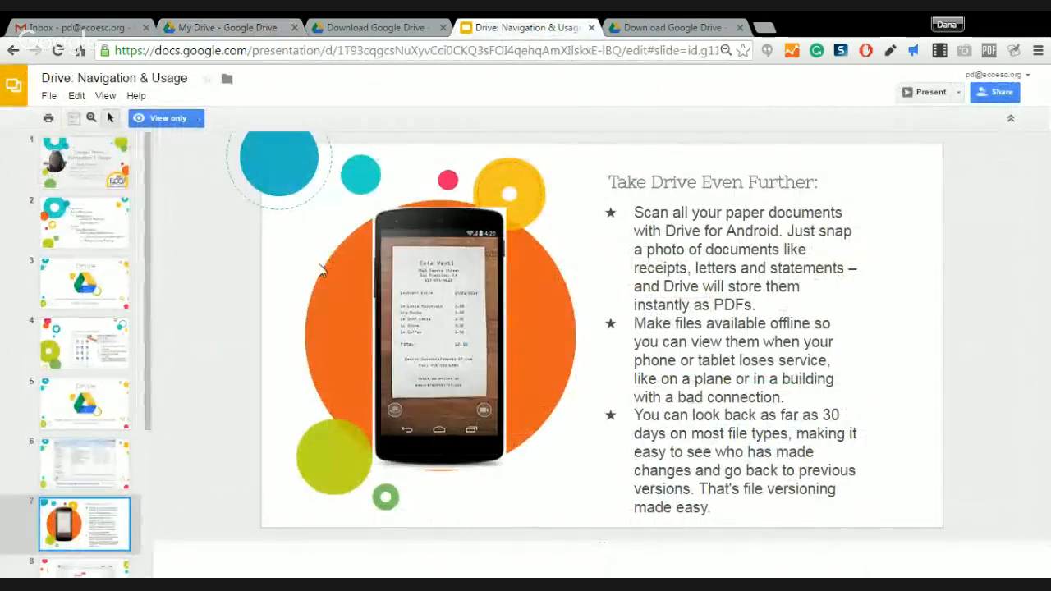
click(923, 93)
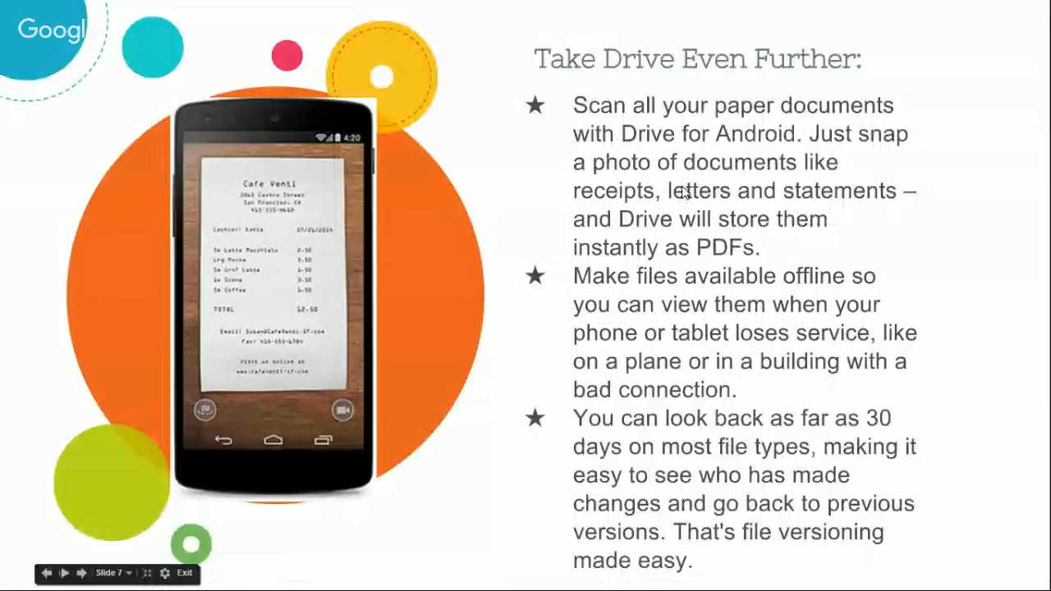
click(681, 186)
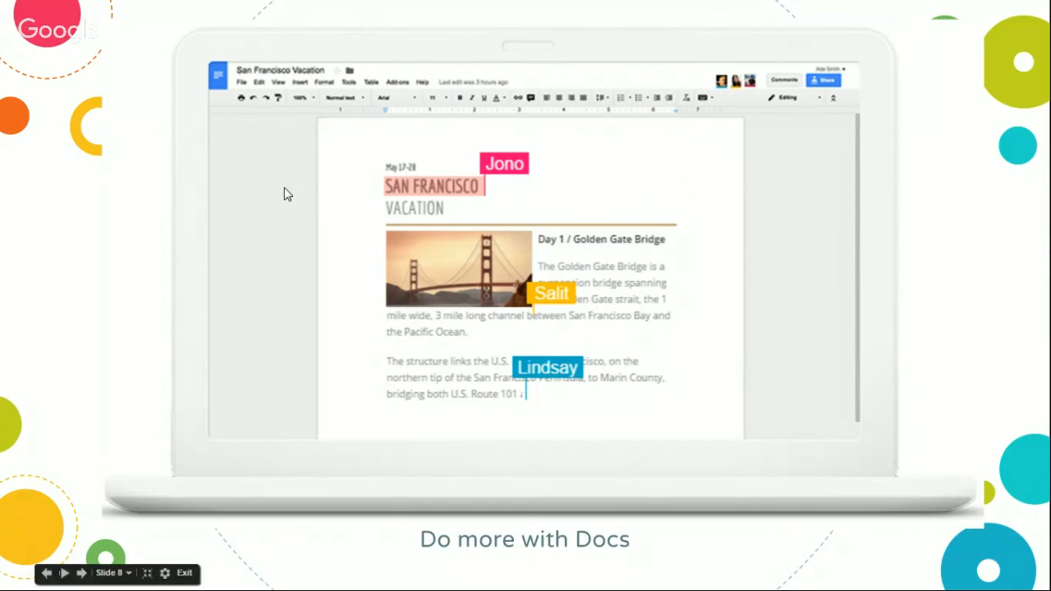
key(Escape)
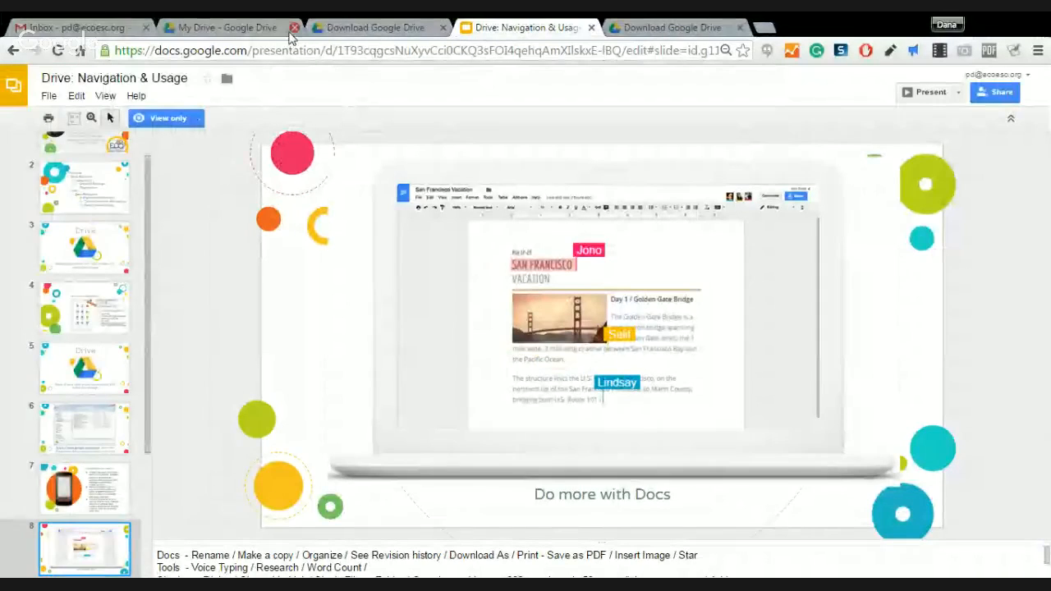
Close both open Download Google Drive pages
click(377, 30)
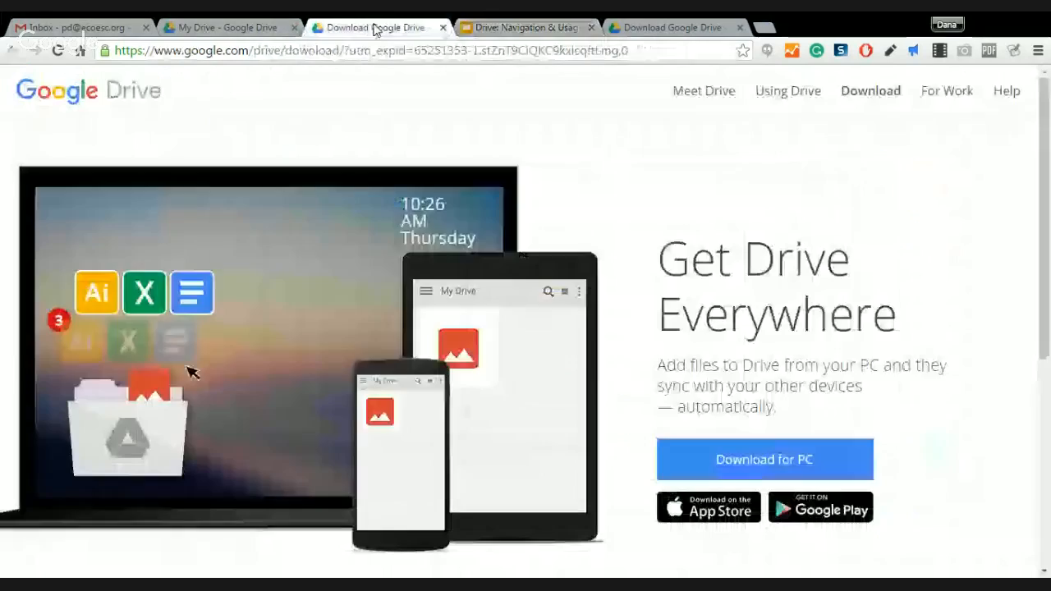
click(443, 28)
click(525, 28)
click(591, 28)
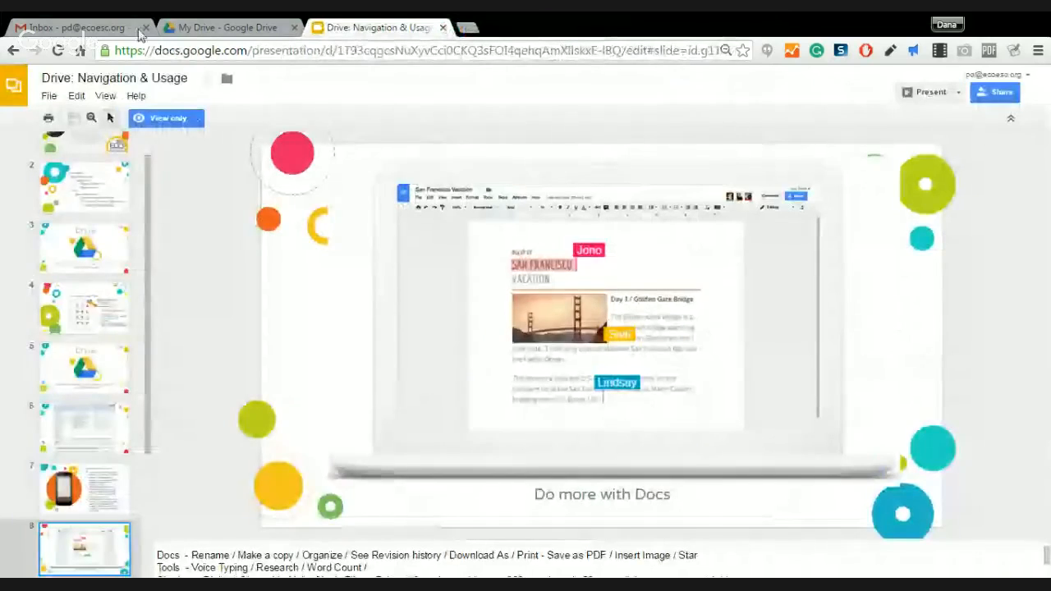
Switch to My Drive, open Google Docs from the Google apps, look through its recent documents and close it
click(191, 29)
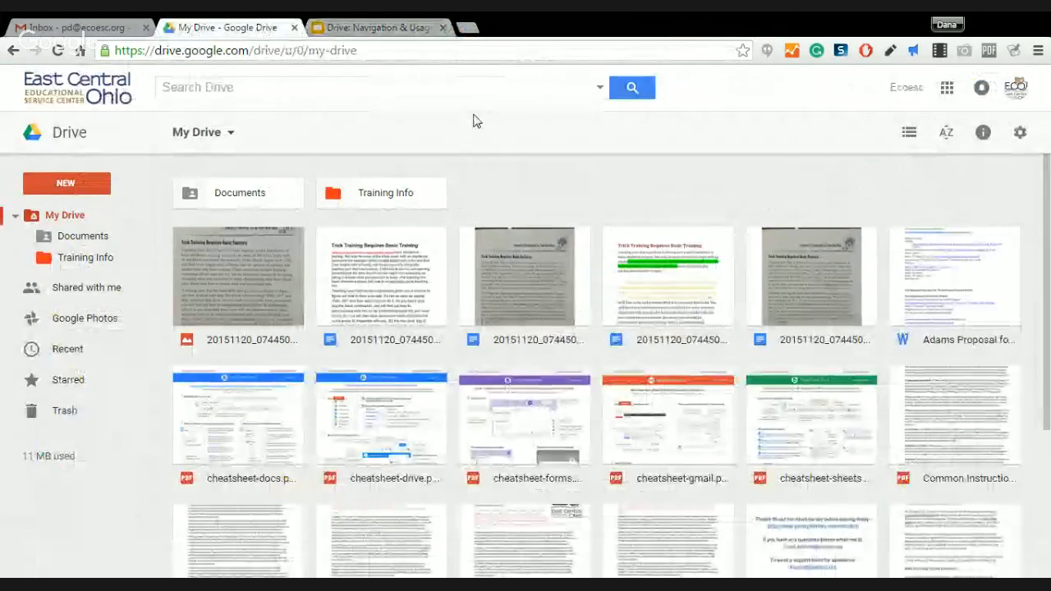
click(948, 90)
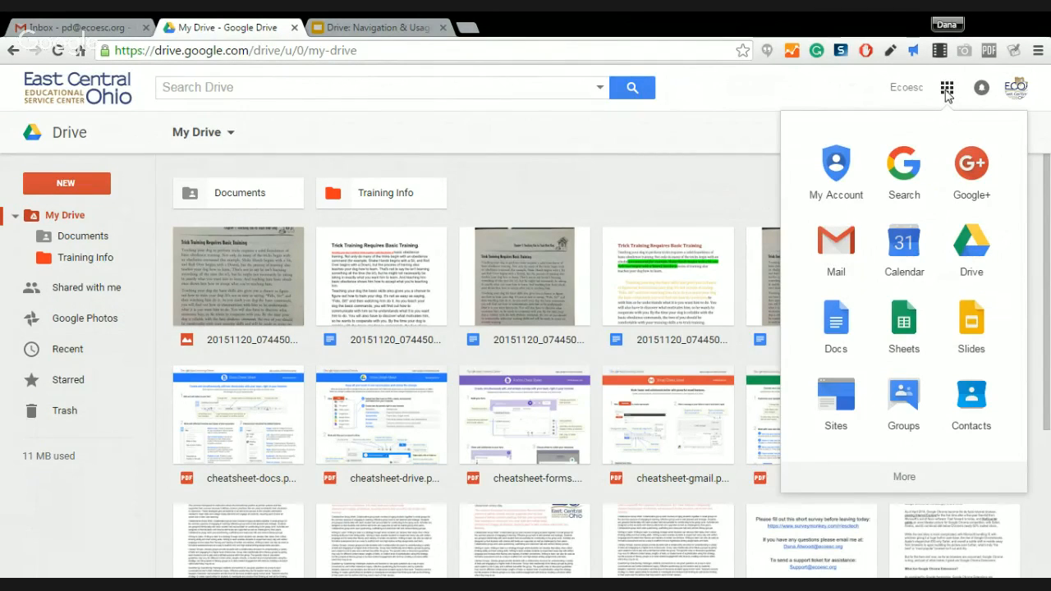
click(842, 343)
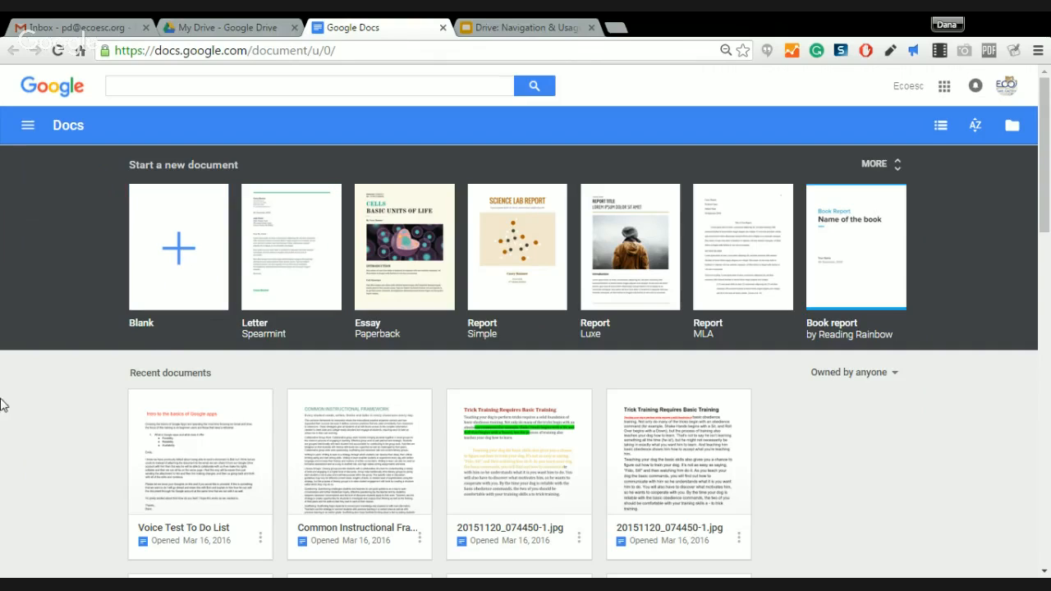
scroll(129, 326, down, 1)
scroll(129, 326, down, 10)
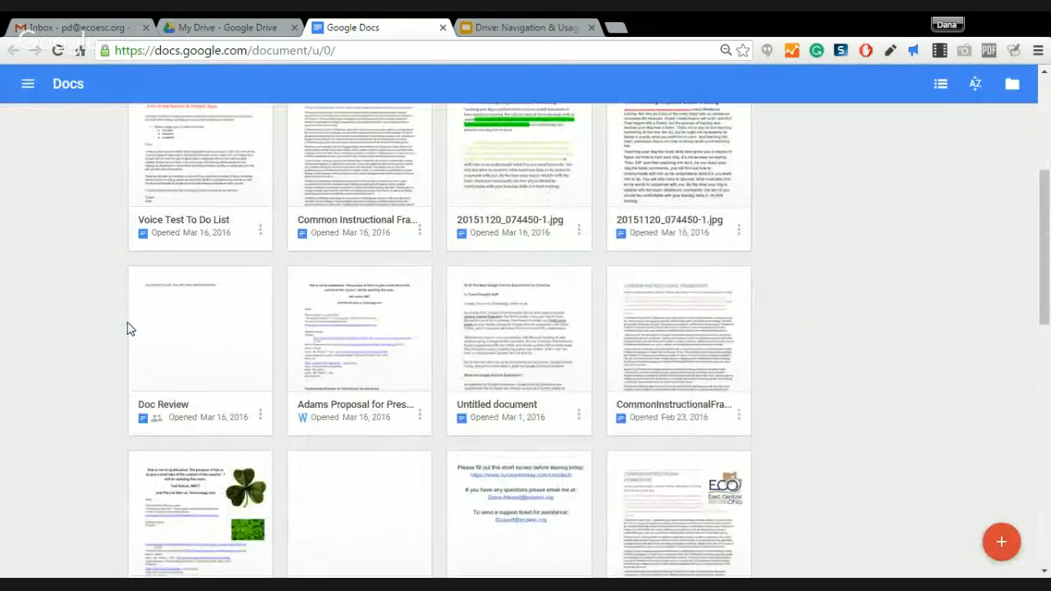
scroll(176, 377, up, 12)
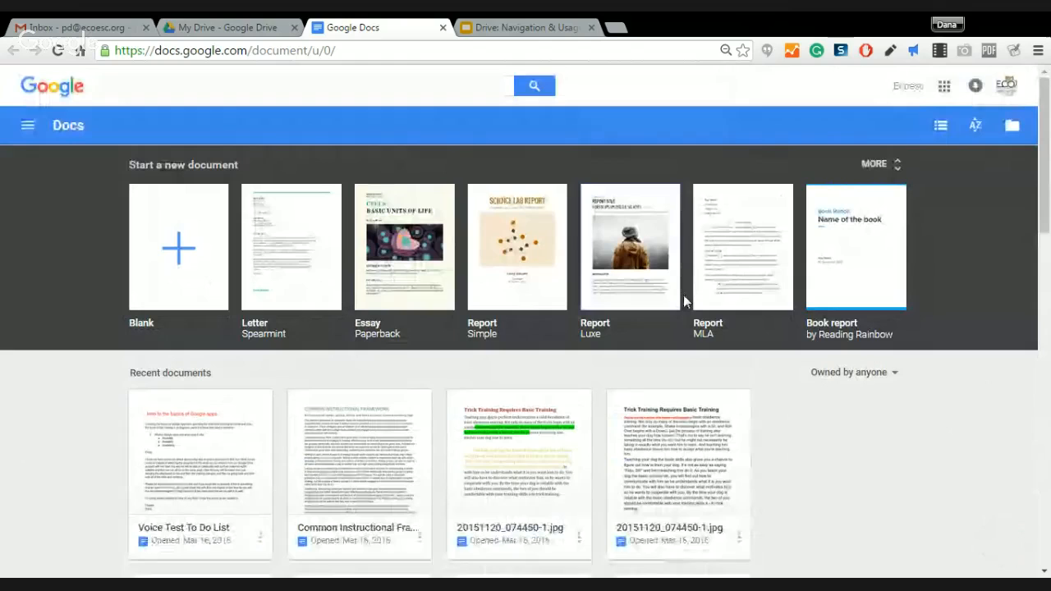
click(443, 29)
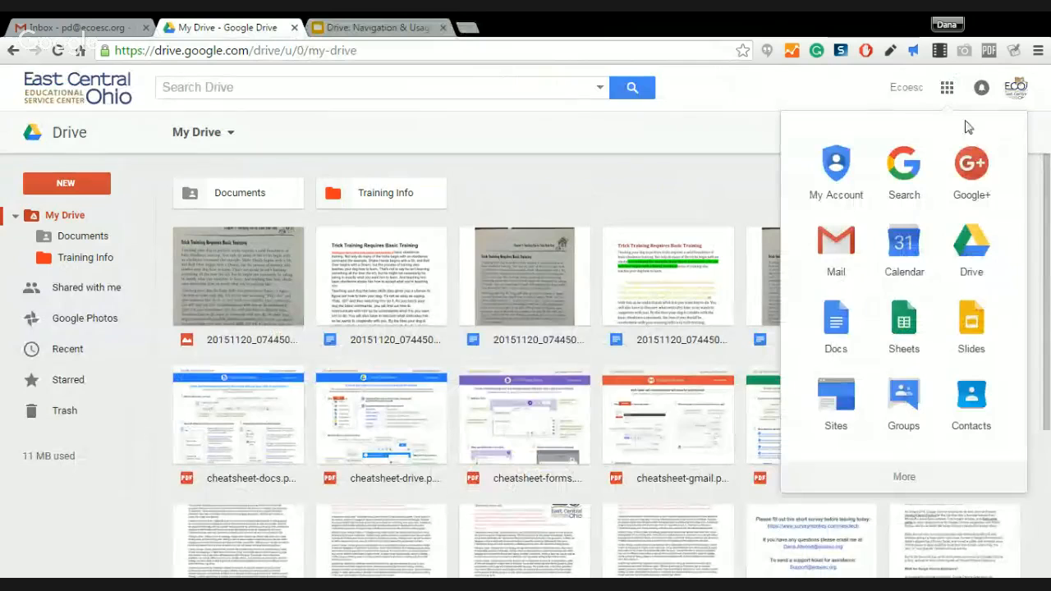
Review the available Google apps and the choices for creating new items in My Drive
click(947, 87)
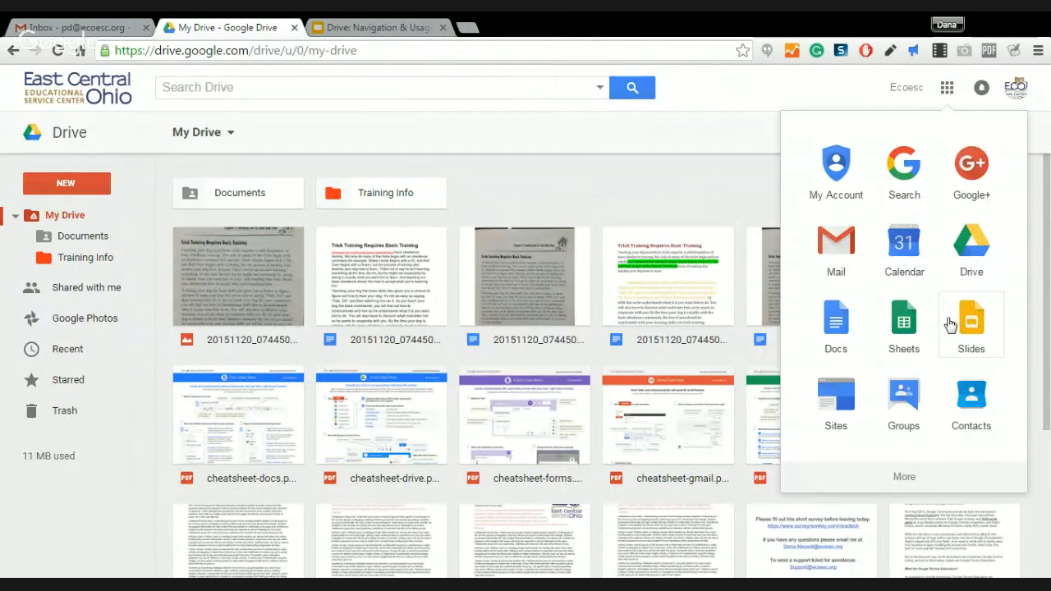
click(472, 135)
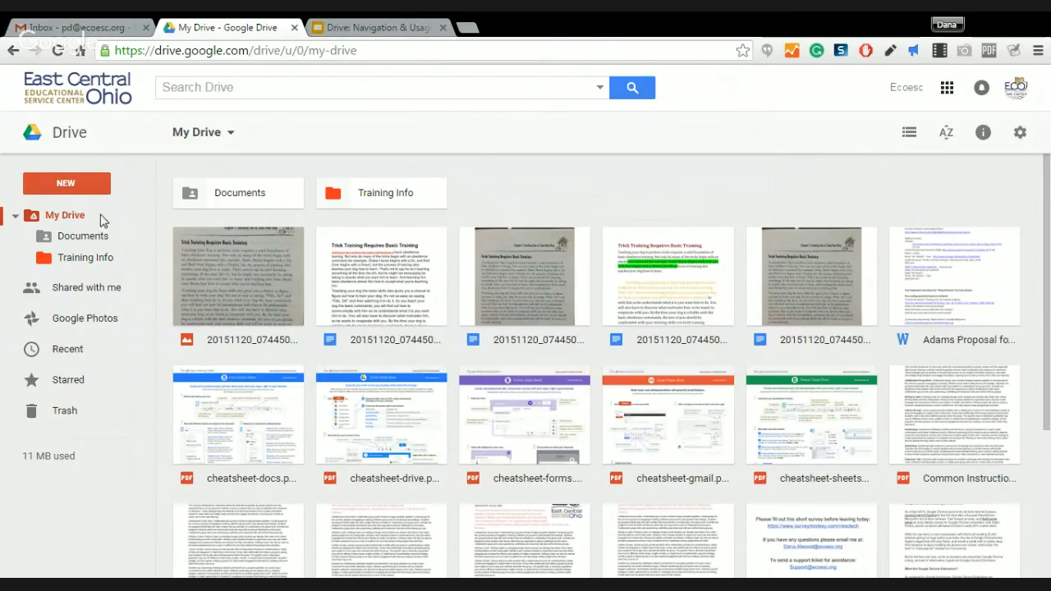
click(78, 187)
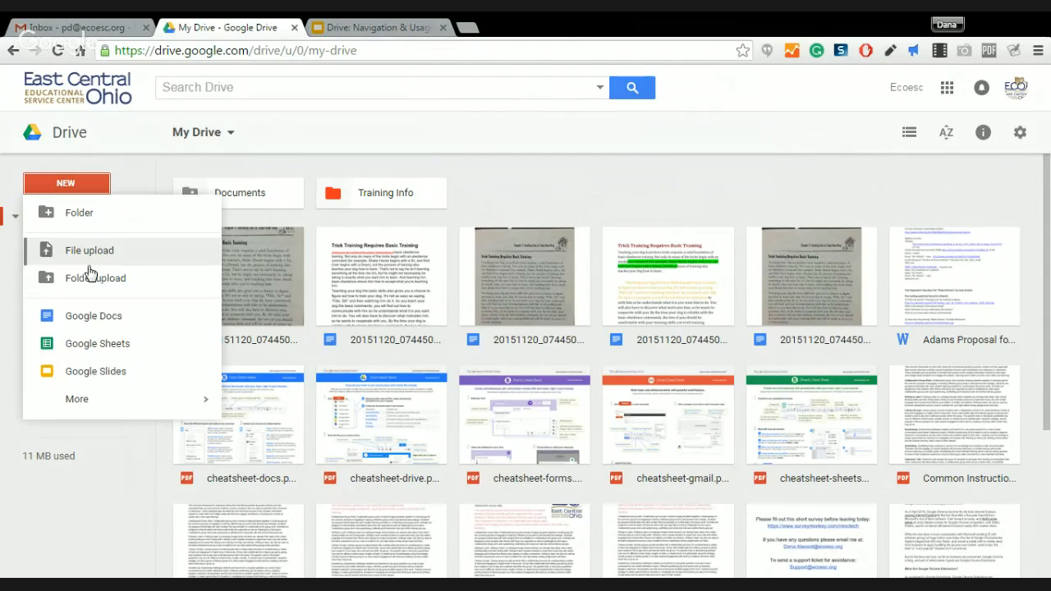
click(573, 197)
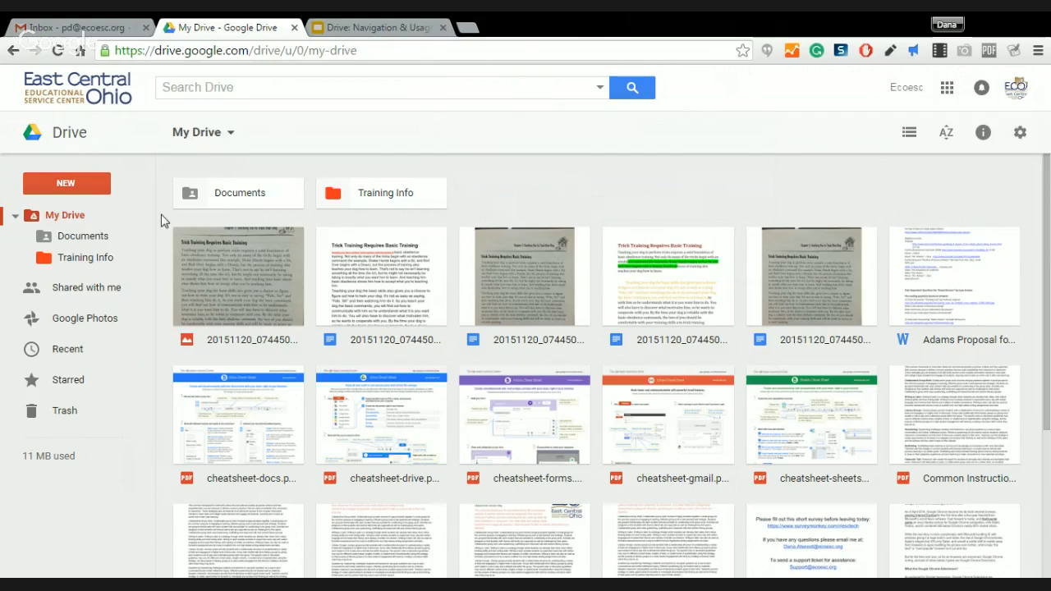
Create a new folder named "Math Period 3" in My Drive
click(78, 185)
click(81, 215)
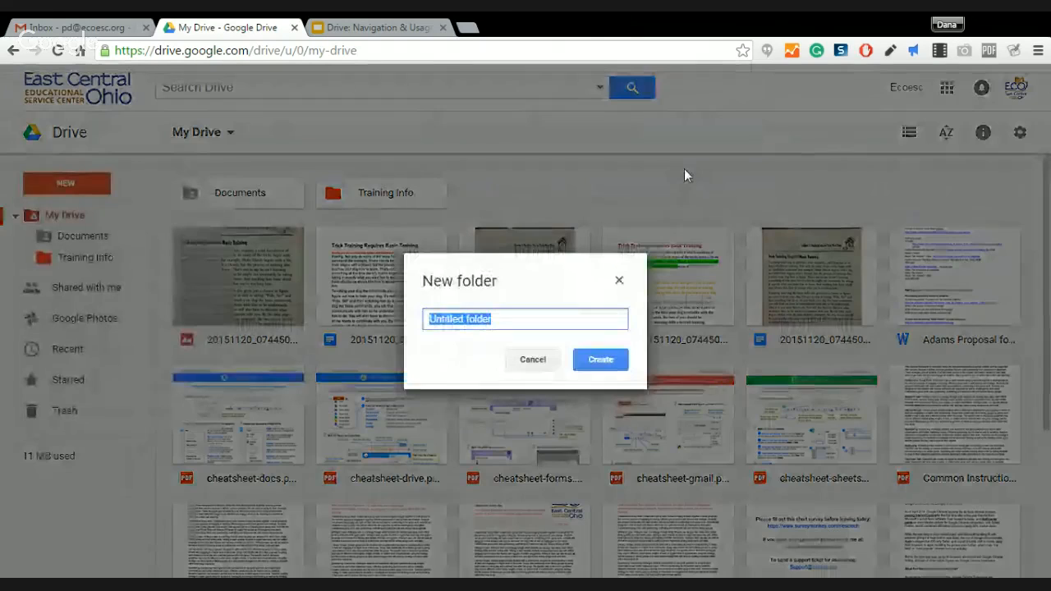
text(Math)
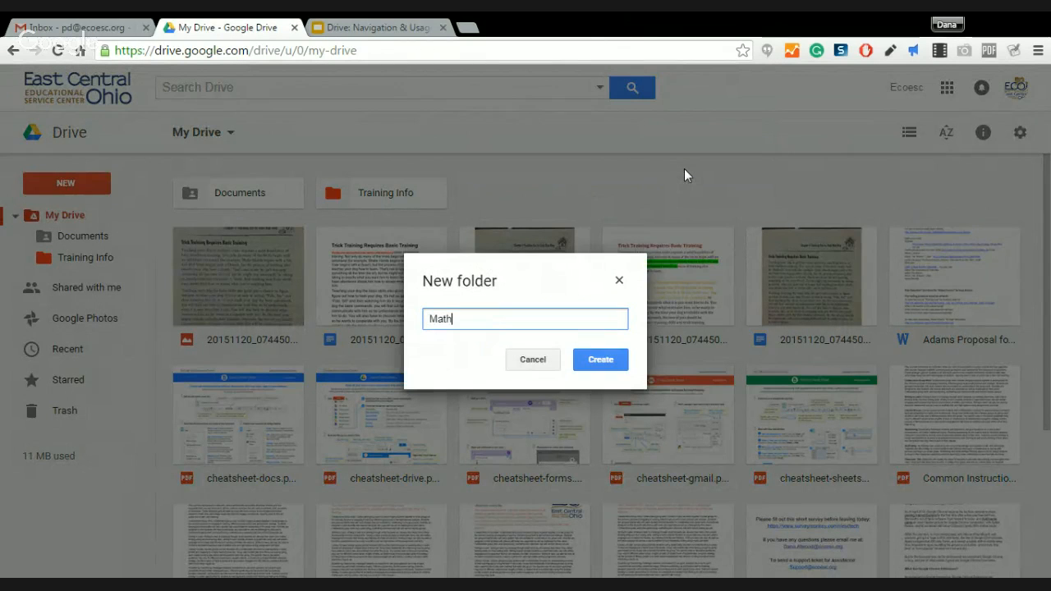
text( p)
key(BackSpace)
text(Period 3)
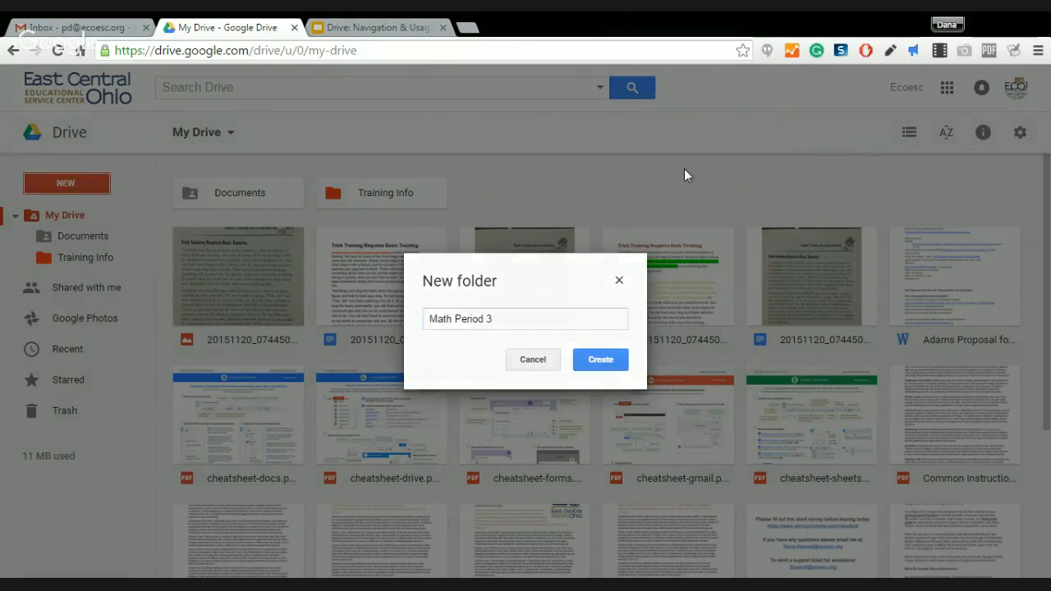
key(Return)
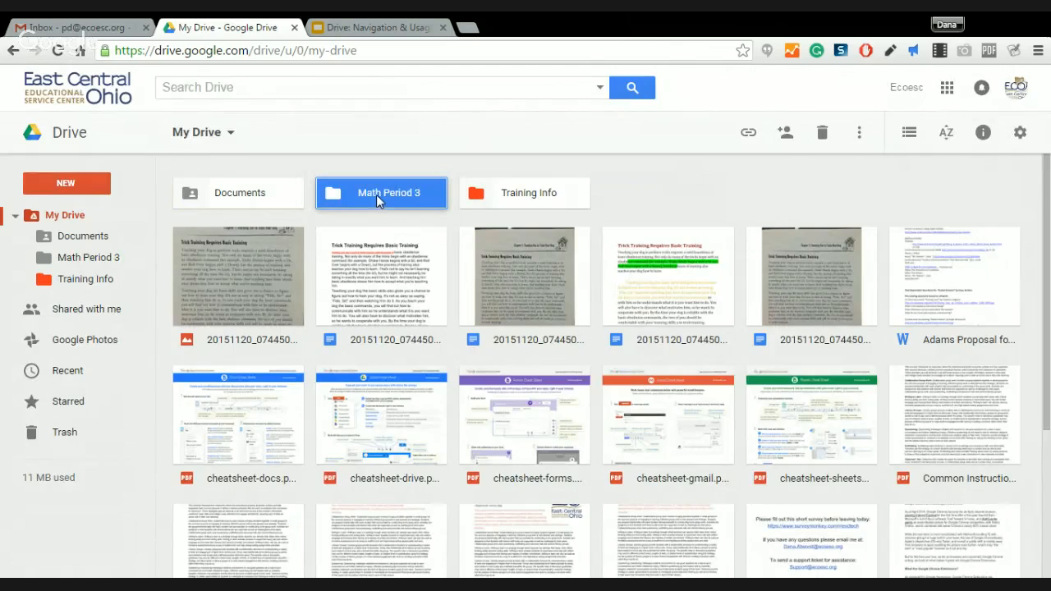
Open the Math Period 3 folder and create a blank Google Docs document inside it
double_click(378, 195)
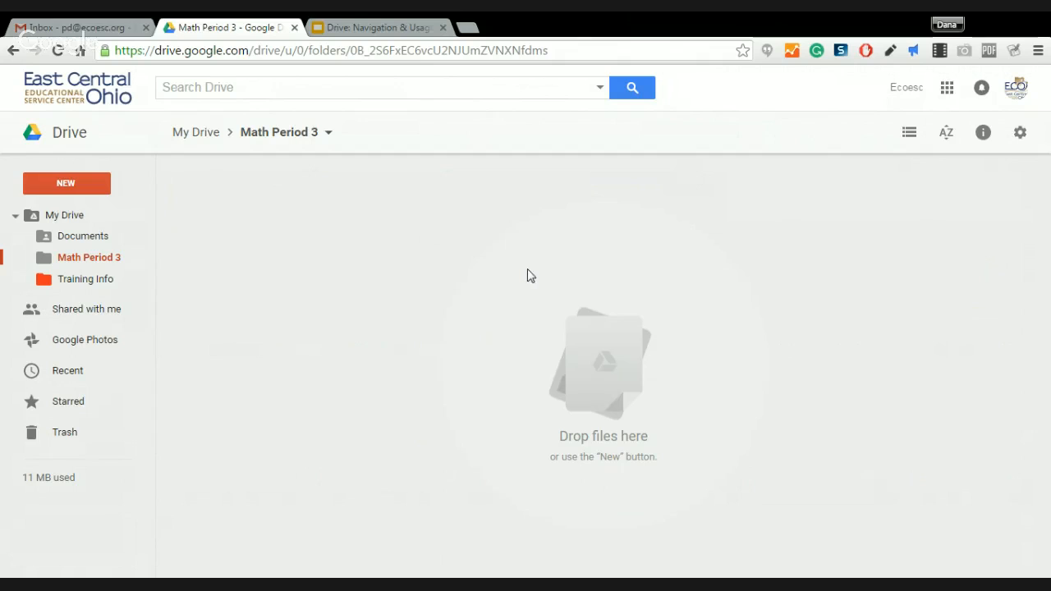
click(39, 188)
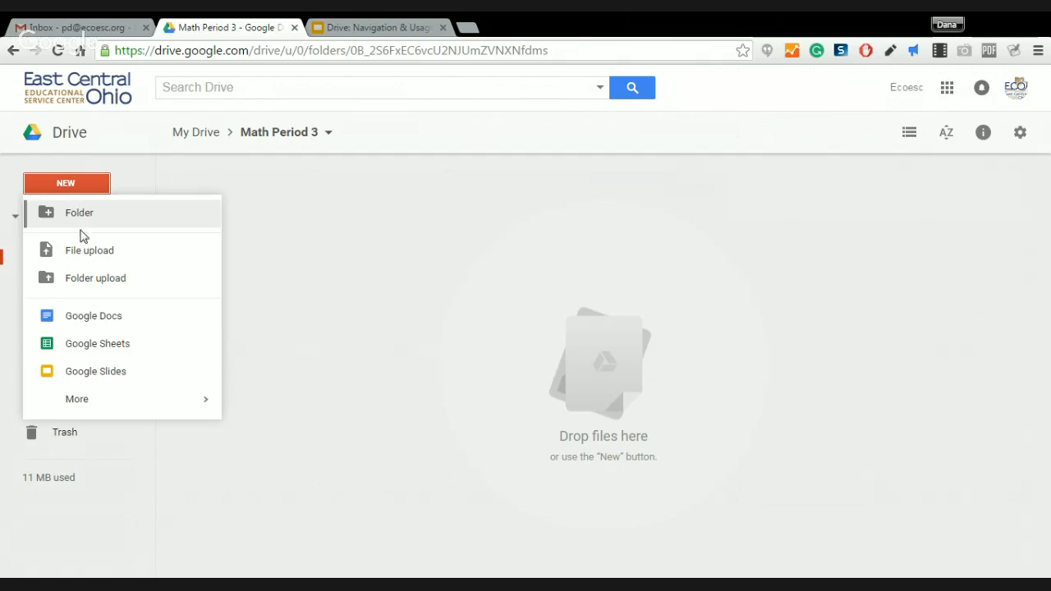
click(78, 321)
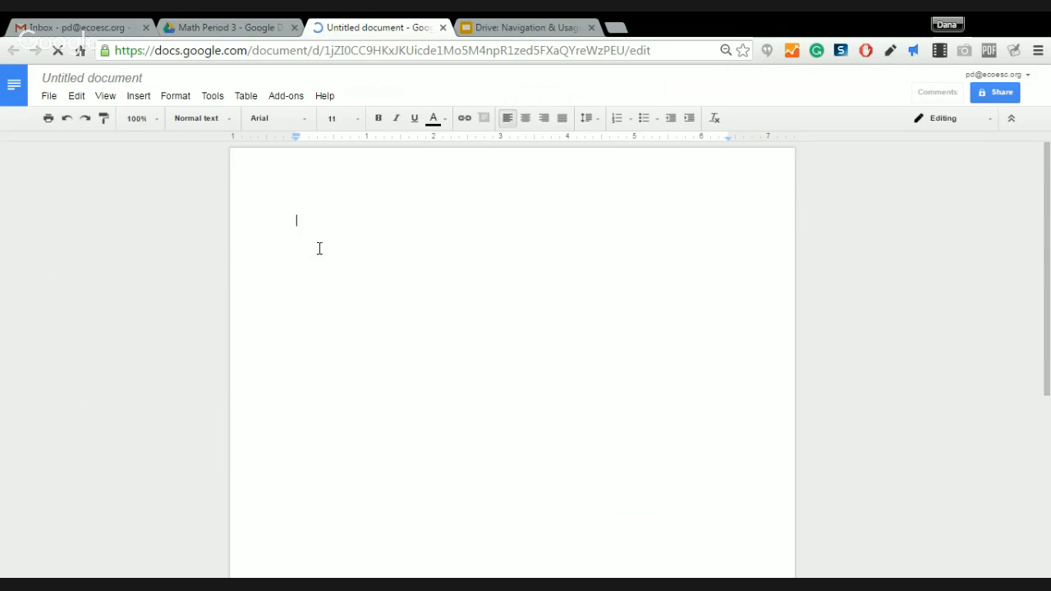
click(219, 27)
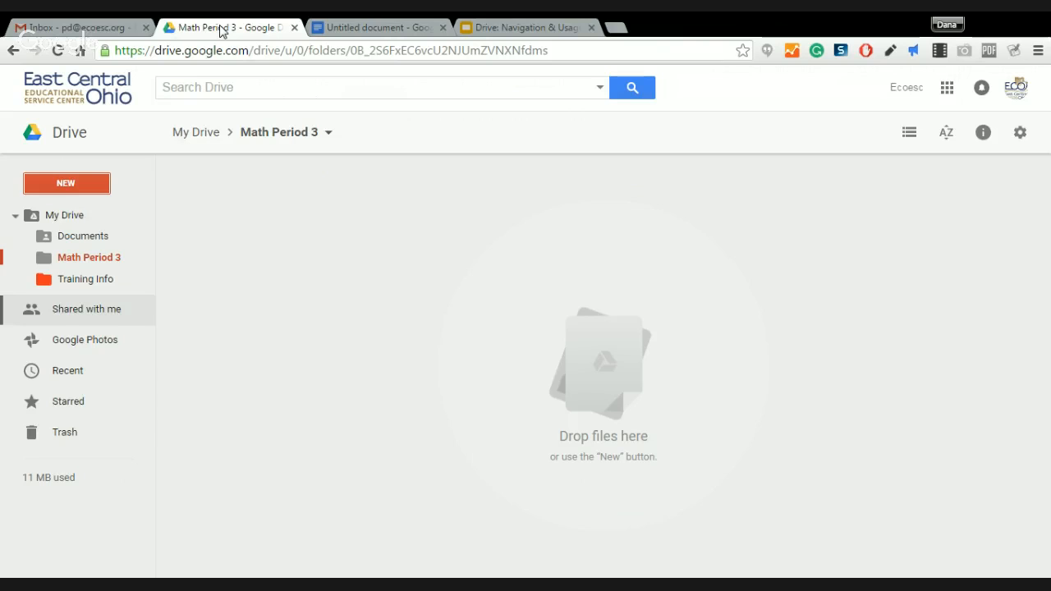
click(347, 29)
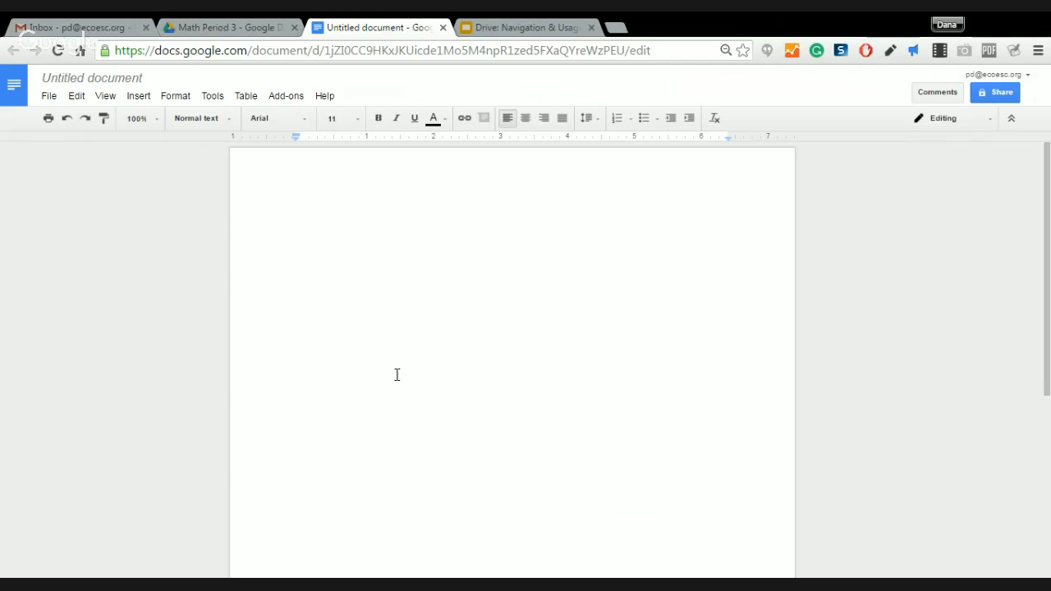
click(228, 24)
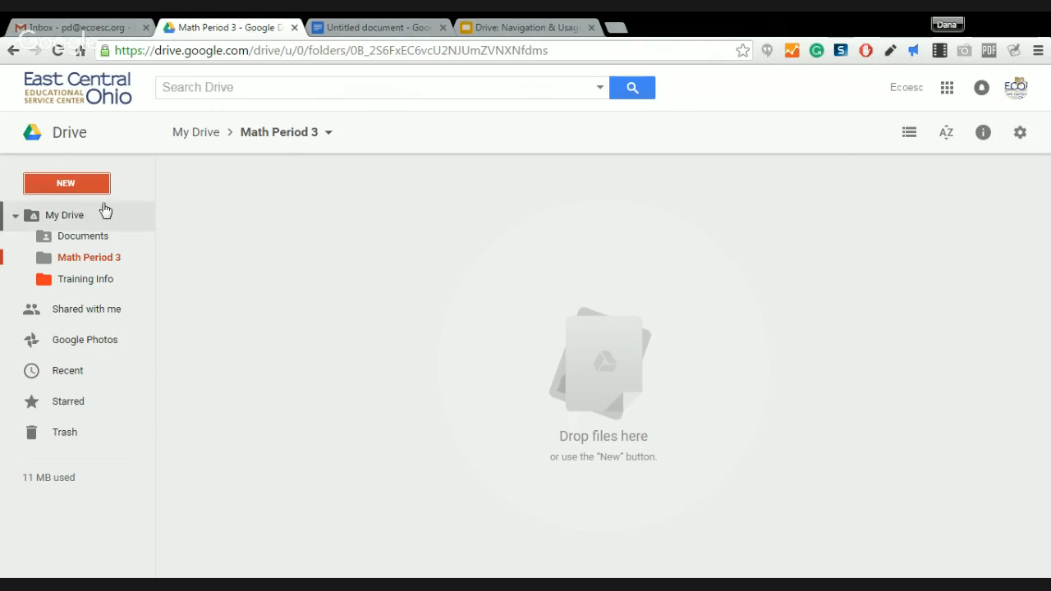
click(352, 27)
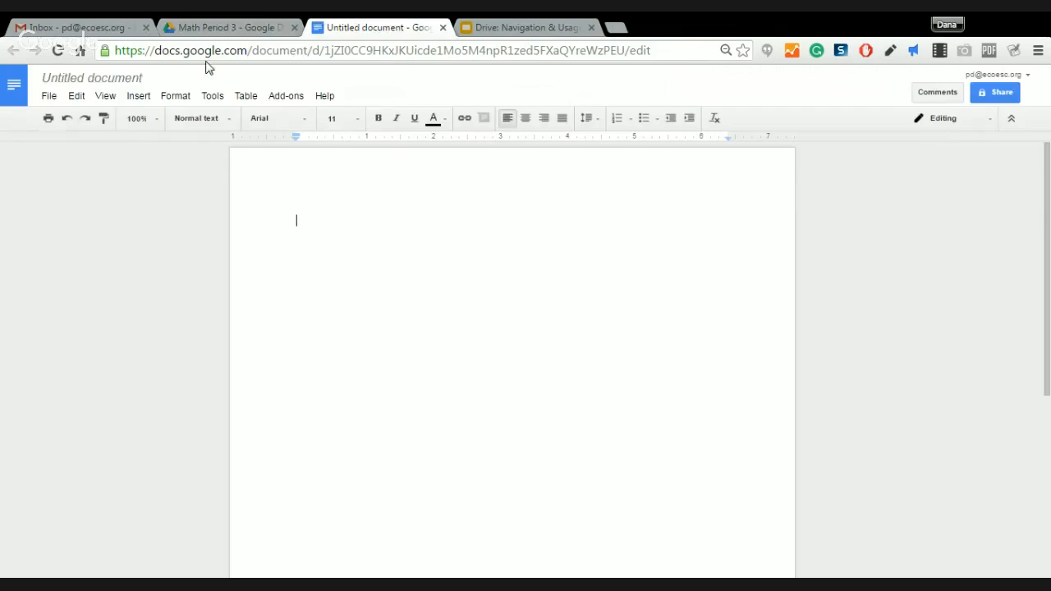
Rename the untitled document as "Math Period 3 Test"
click(128, 78)
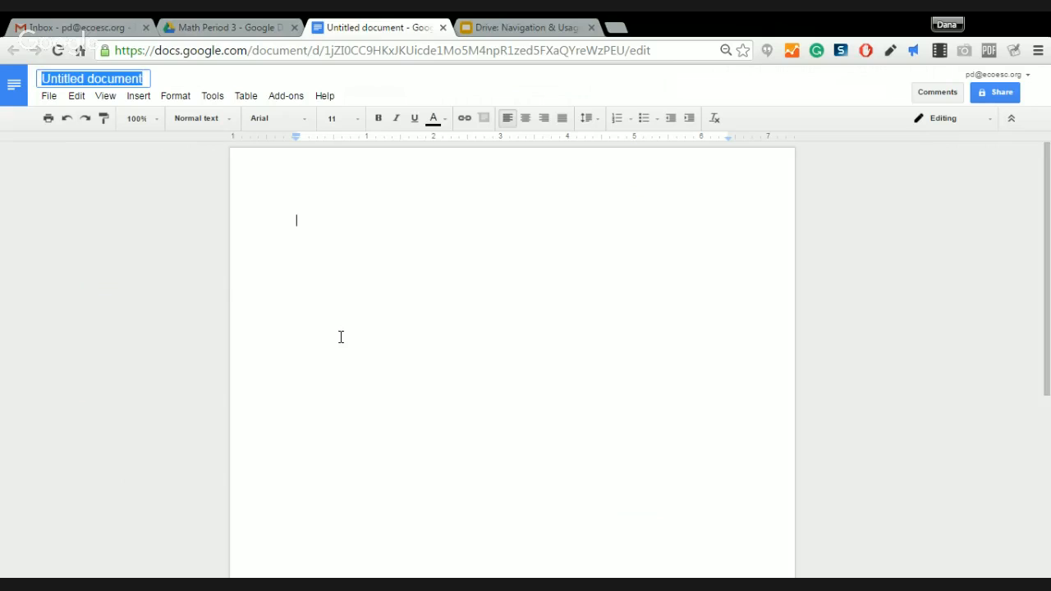
text(Math Per)
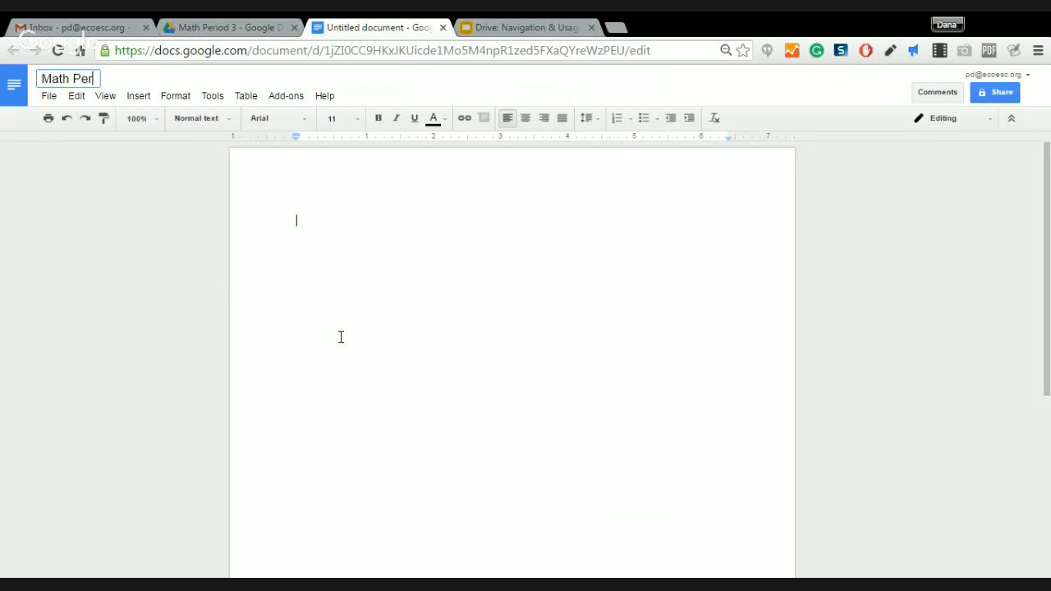
text(iod 3 Test)
key(Return)
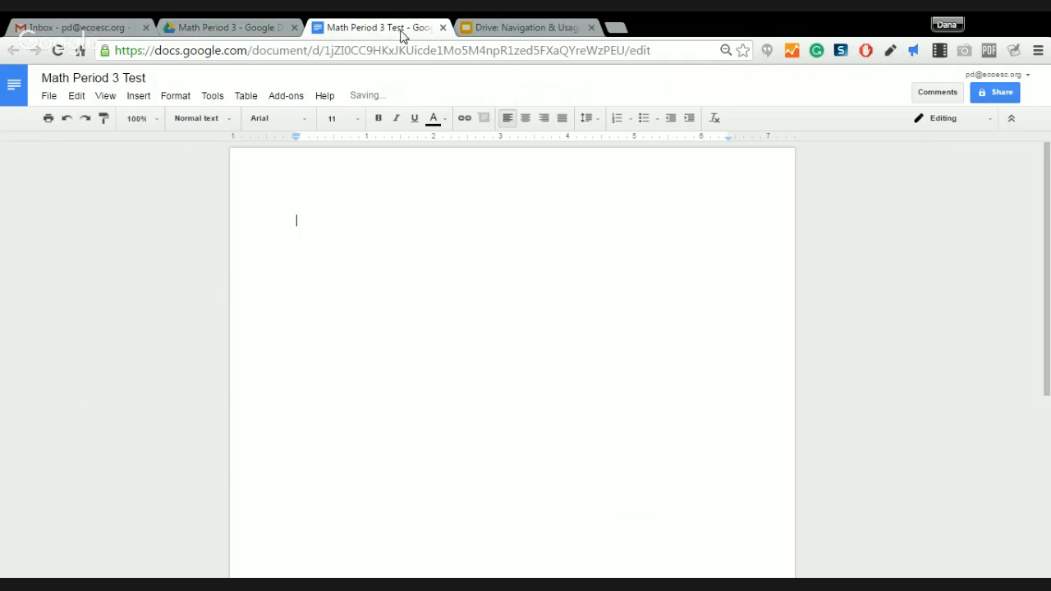
Return to the Math Period 3 folder in Drive, reload the page and expand the My Drive folder tree
click(208, 27)
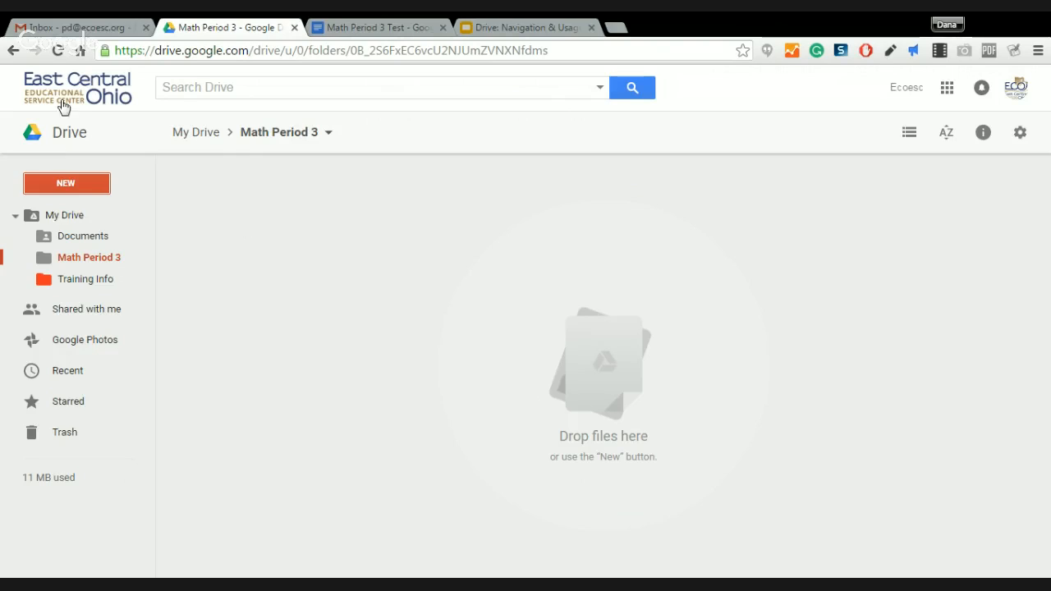
click(58, 51)
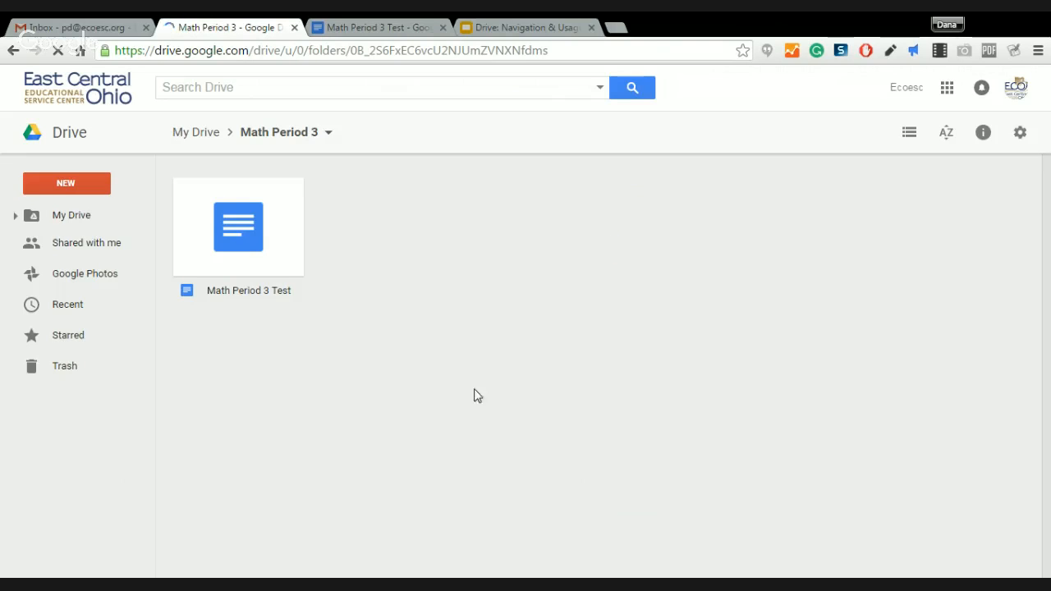
click(15, 215)
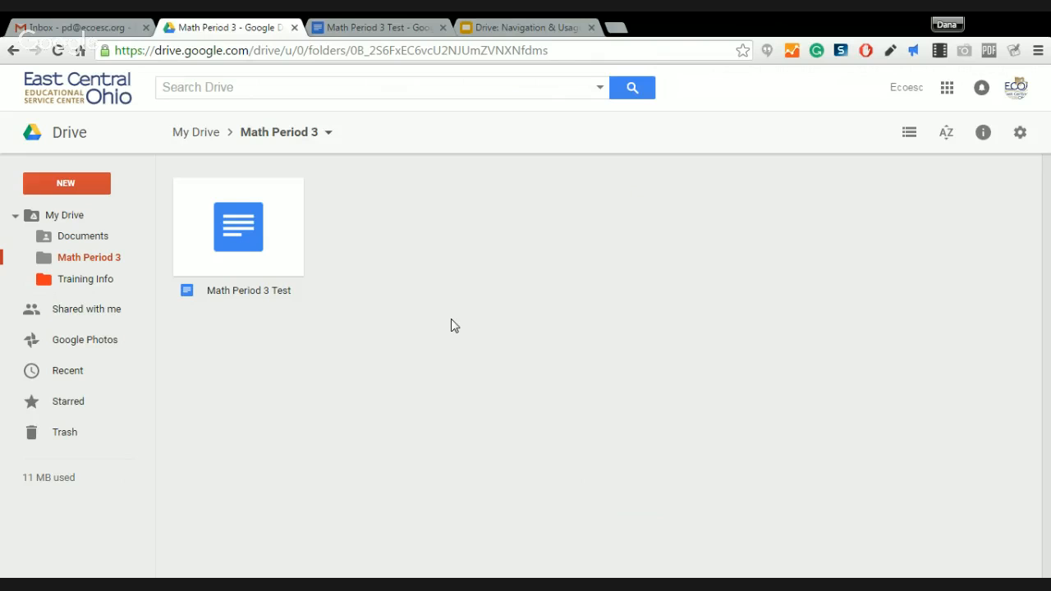
Star the Math Period 3 Test document and view the Starred items in Drive
click(339, 27)
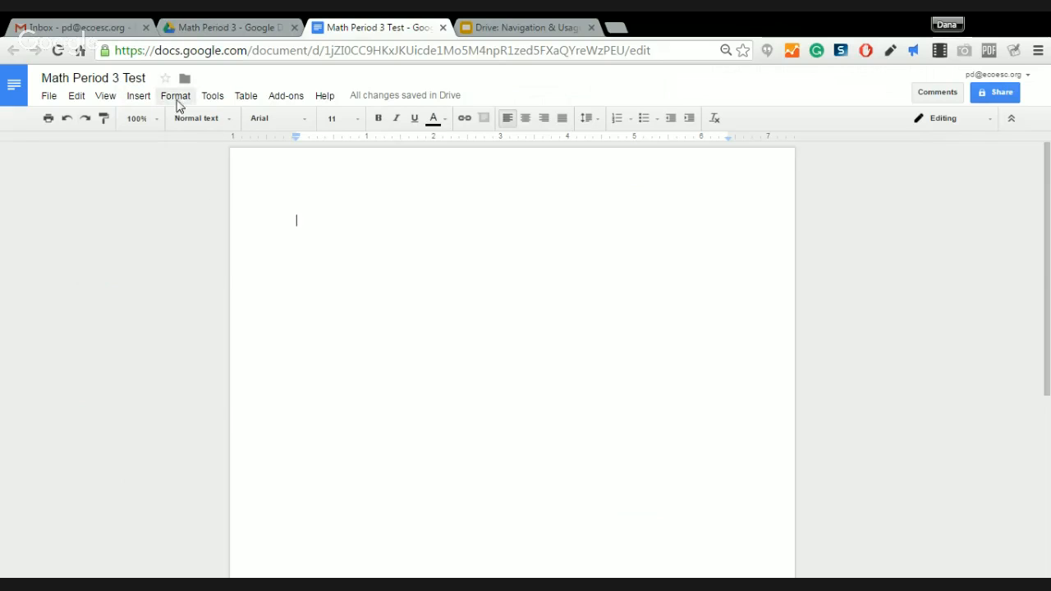
click(165, 78)
click(230, 31)
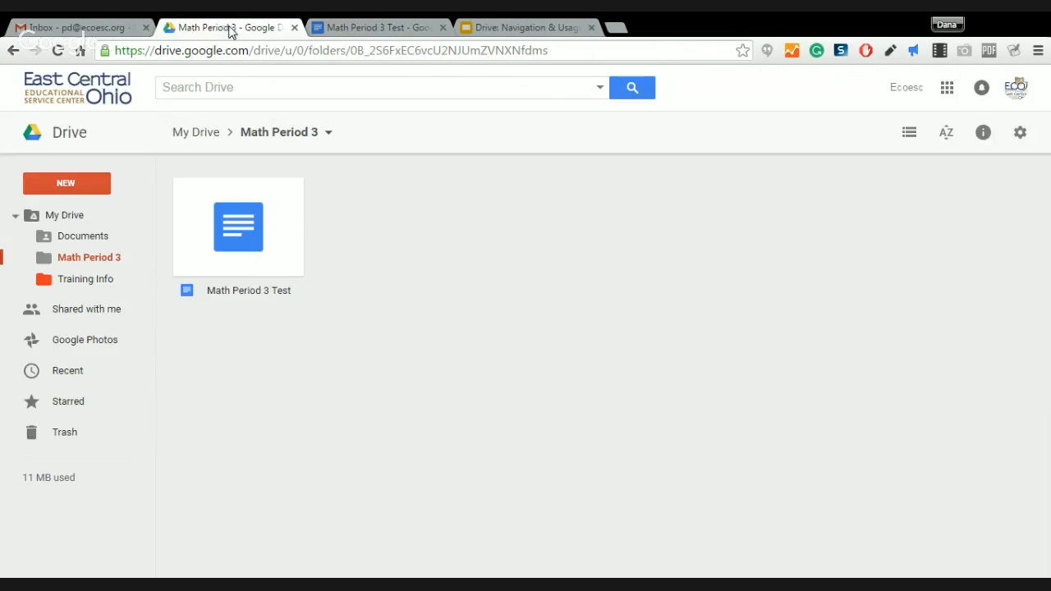
click(66, 402)
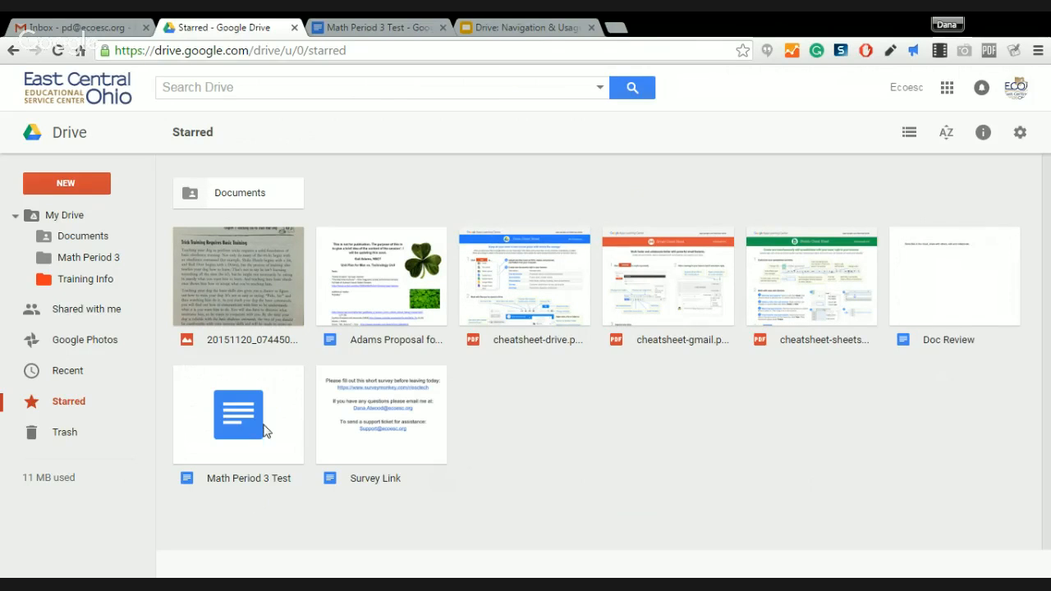
In the Math Period 3 Test document, enter "Hello - How are you today? Hope you are having a great week." followed by two line breaks
click(337, 30)
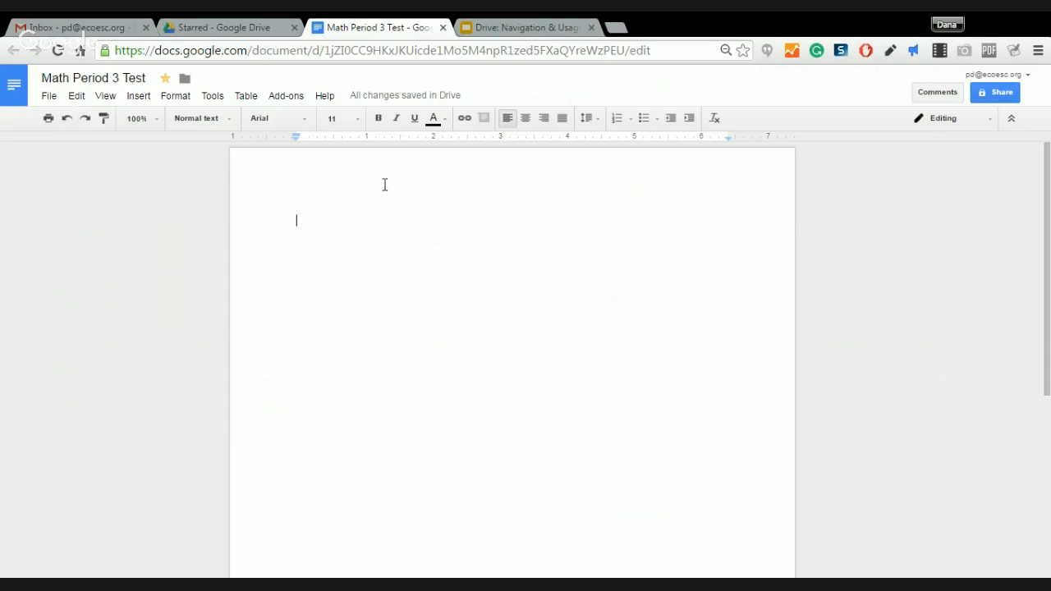
click(46, 98)
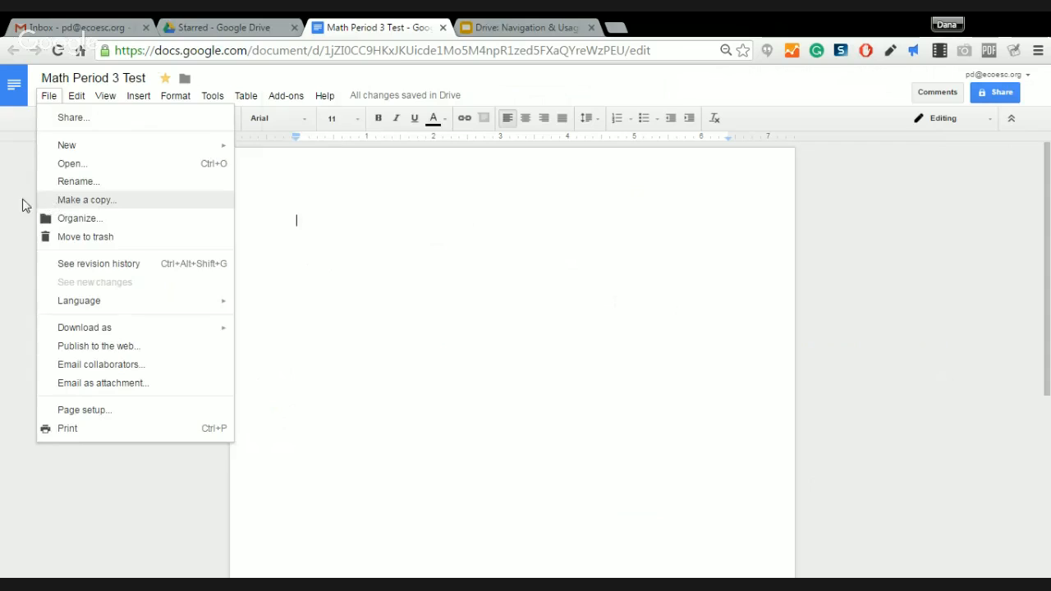
click(501, 186)
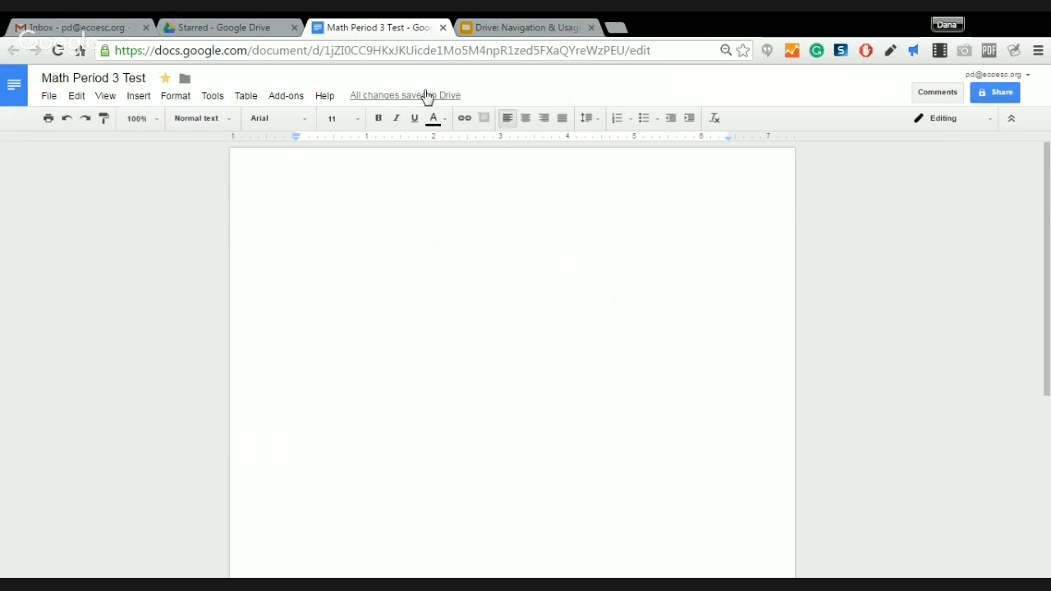
mouse_move(426, 96)
text(Hello - How)
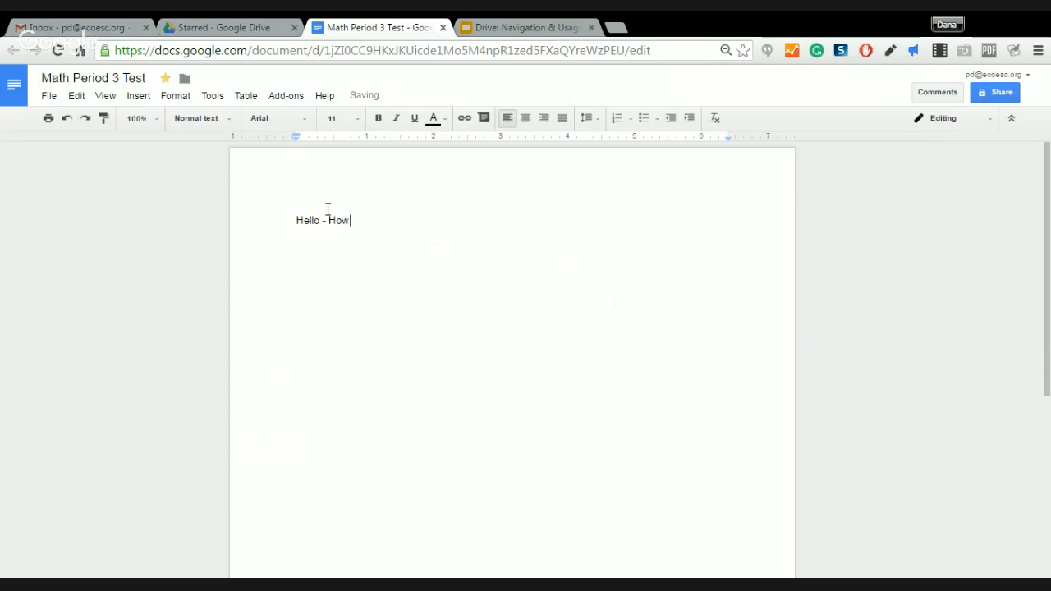
text( are you today? HOpe)
key(BackSpace)
key(BackSpace)
key(BackSpace)
text(ope you are having a )
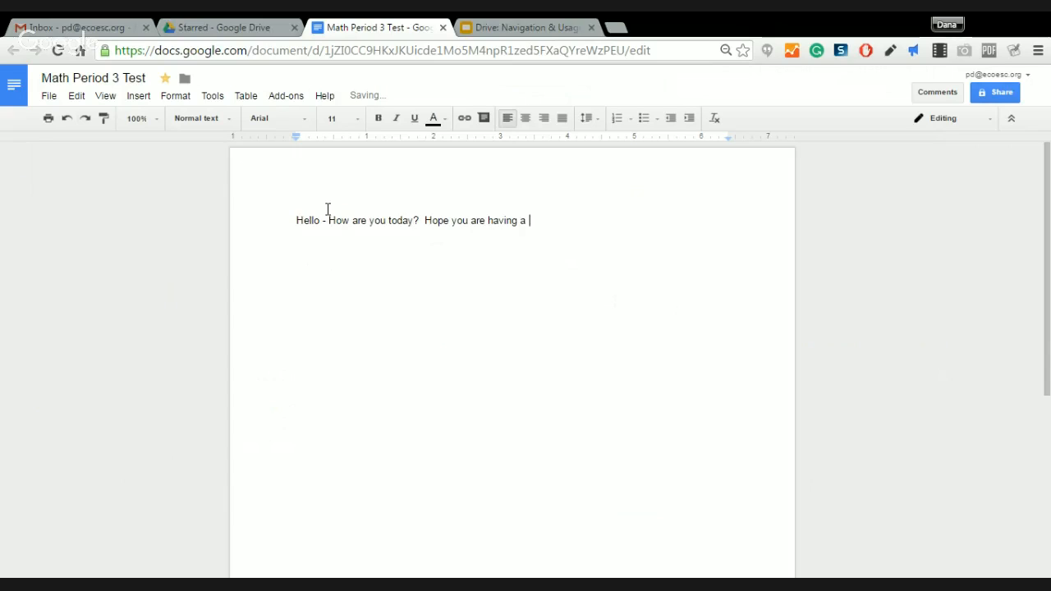
text(great week.)
key(Return)
key(Return)
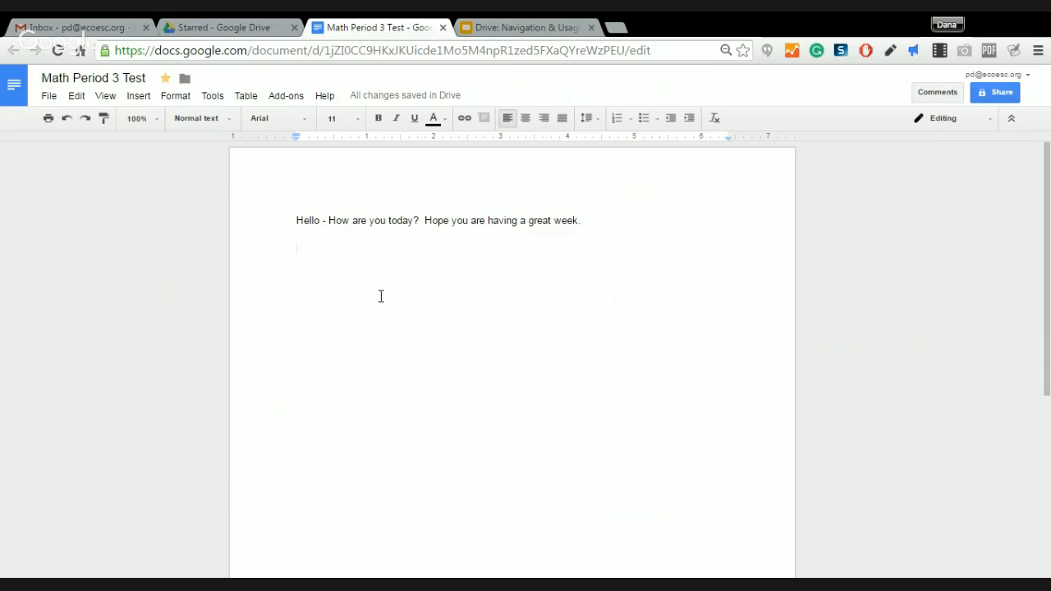
Make a copy of the Math Period 3 Test document, keeping the suggested name and leaving sharing with the same people off
click(48, 97)
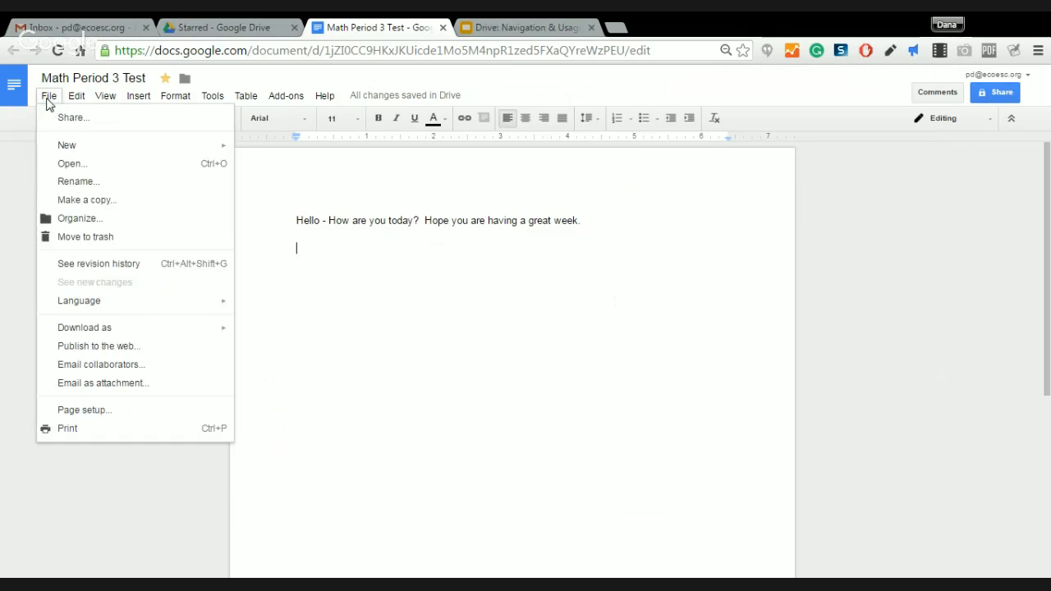
click(54, 203)
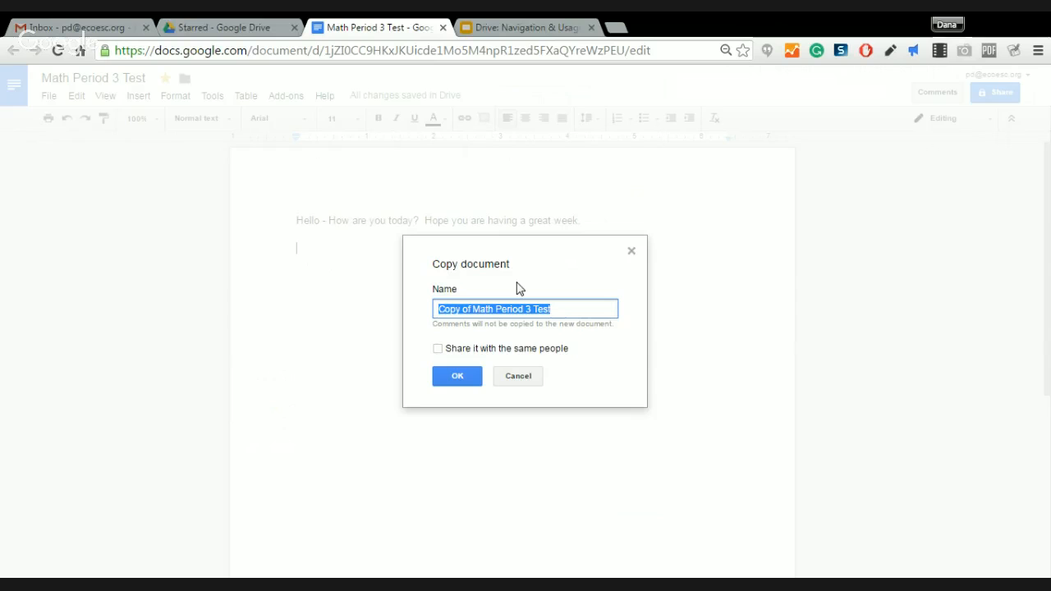
click(474, 375)
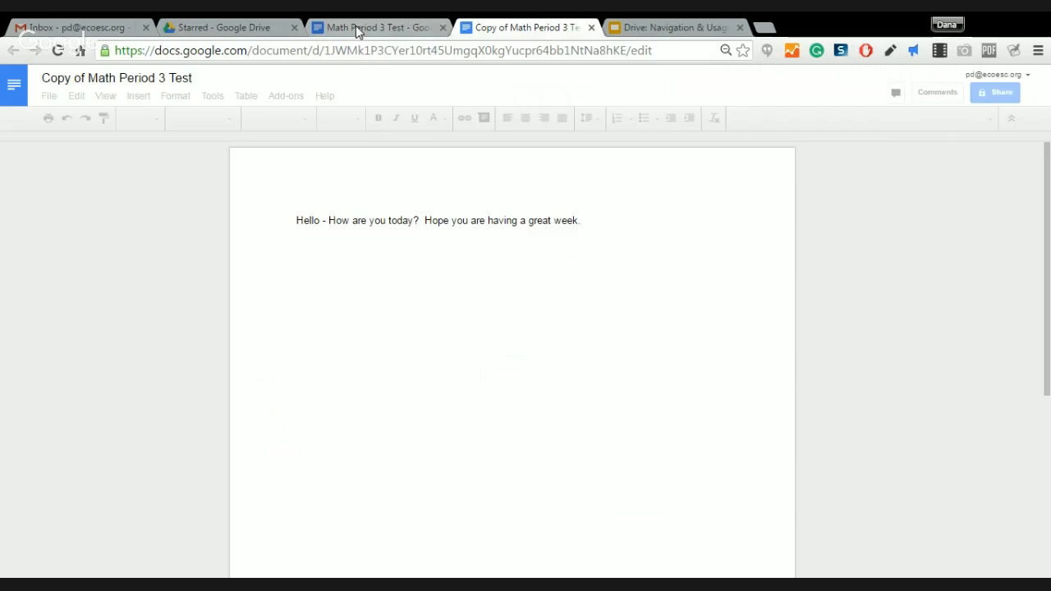
click(356, 25)
click(541, 30)
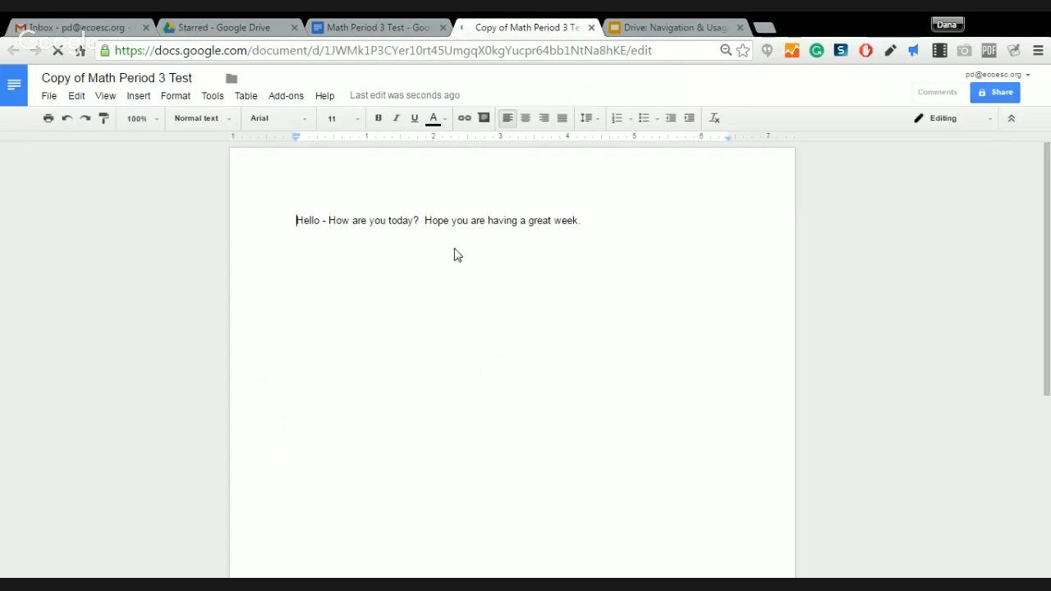
Add the line "Making a change on the copy." to the copied document and compare it with the original
drag(709, 233, 680, 224)
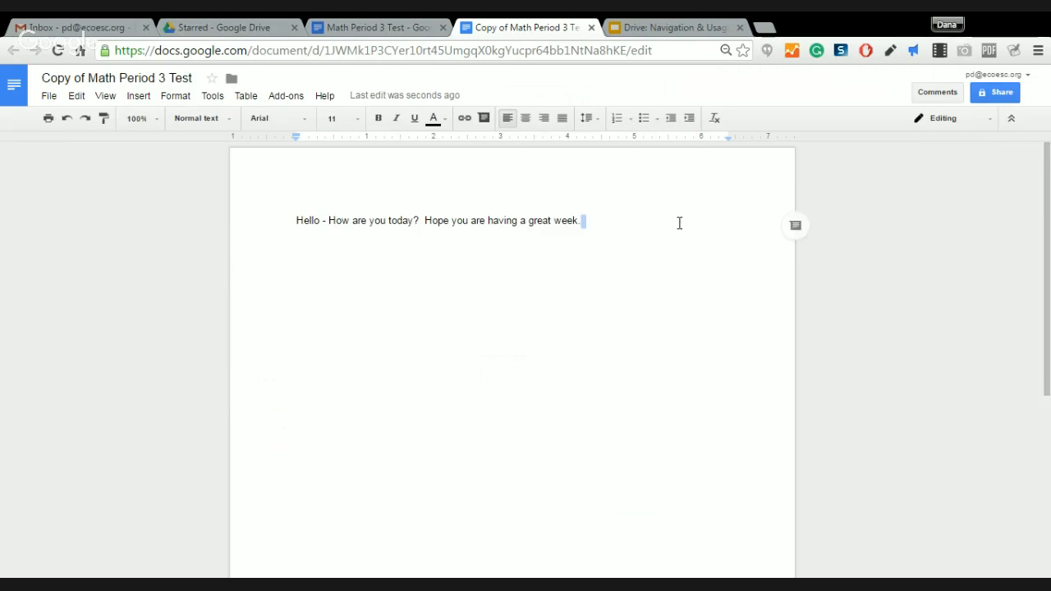
key(Return)
text(Makin)
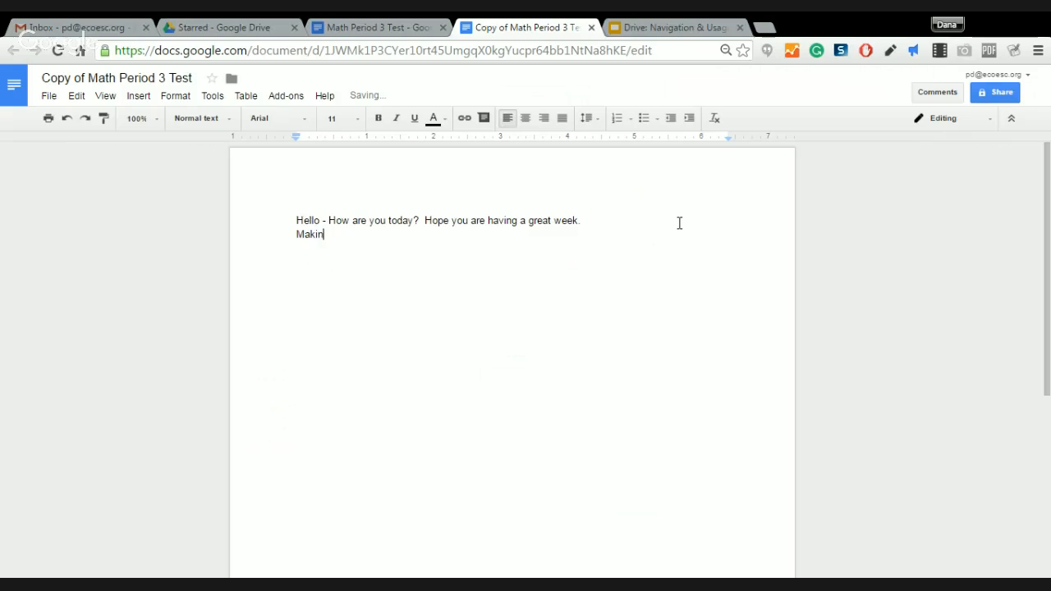
text(g a change on the copy.)
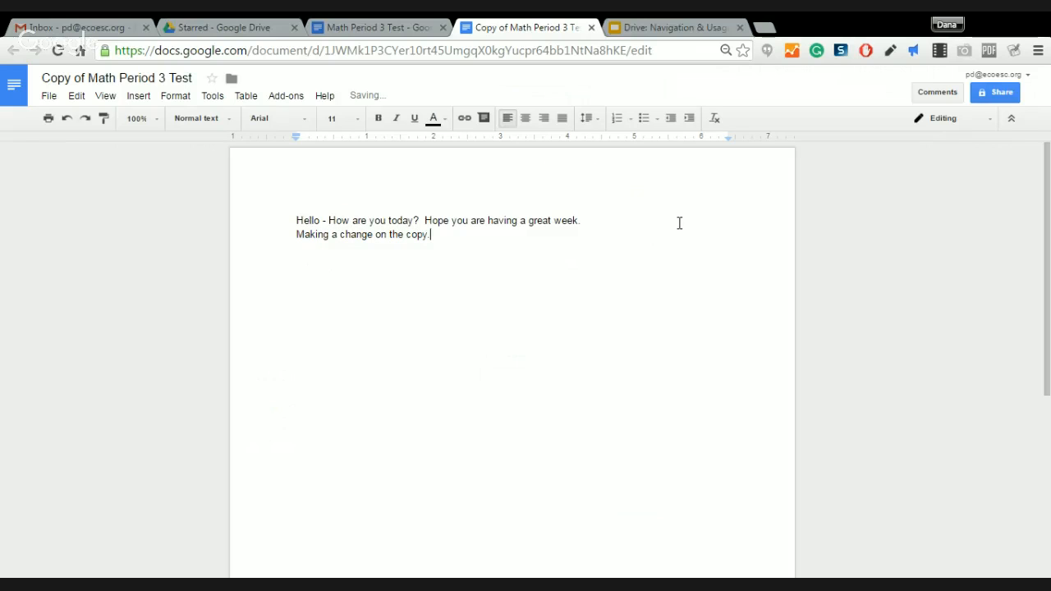
click(408, 33)
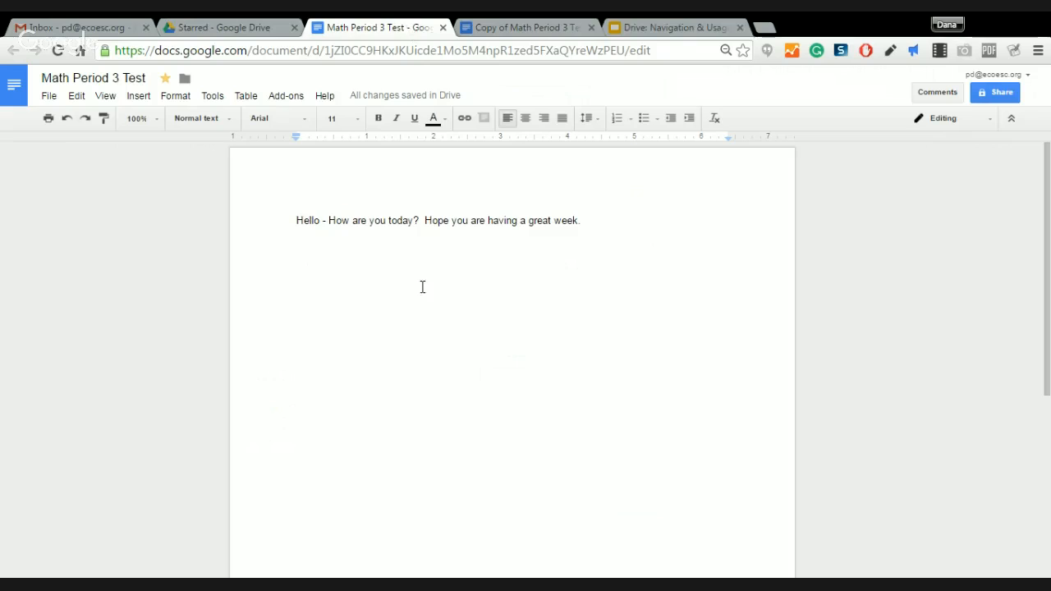
click(521, 26)
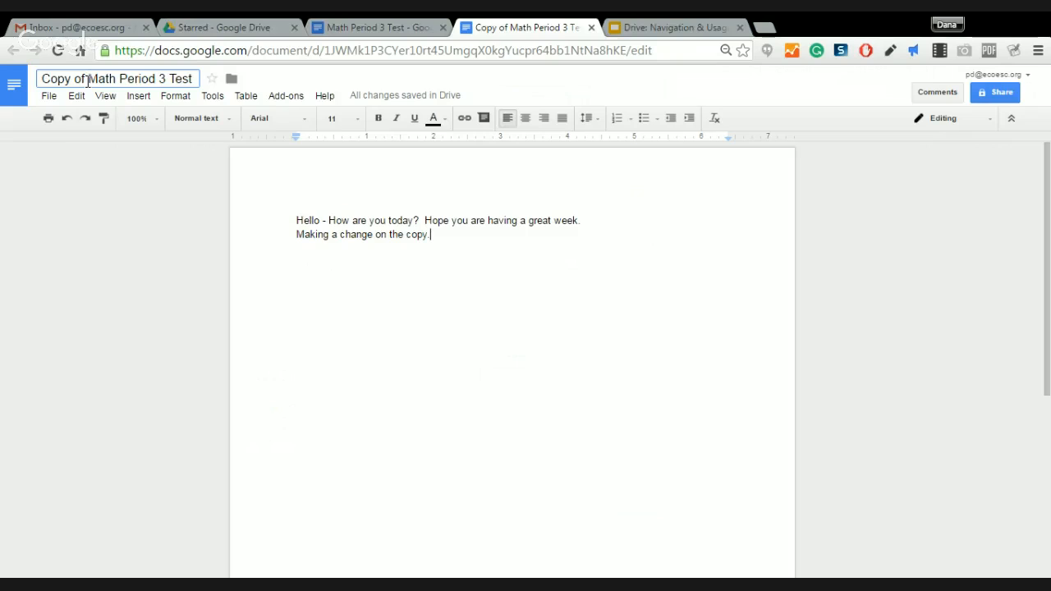
Rename the copied document to "Math Period 3 Test X"
drag(88, 82, 25, 82)
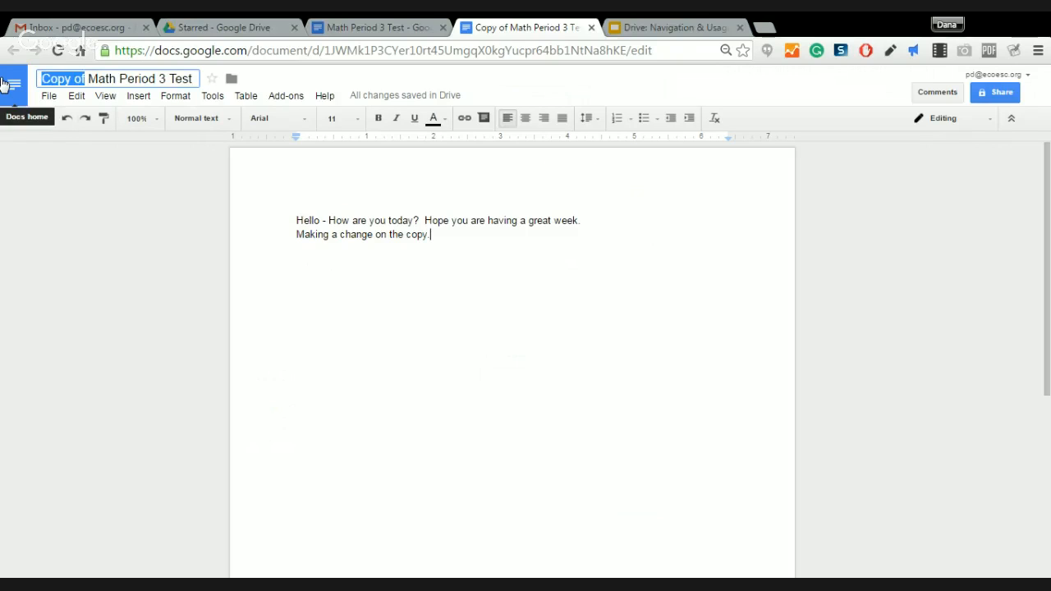
key(BackSpace)
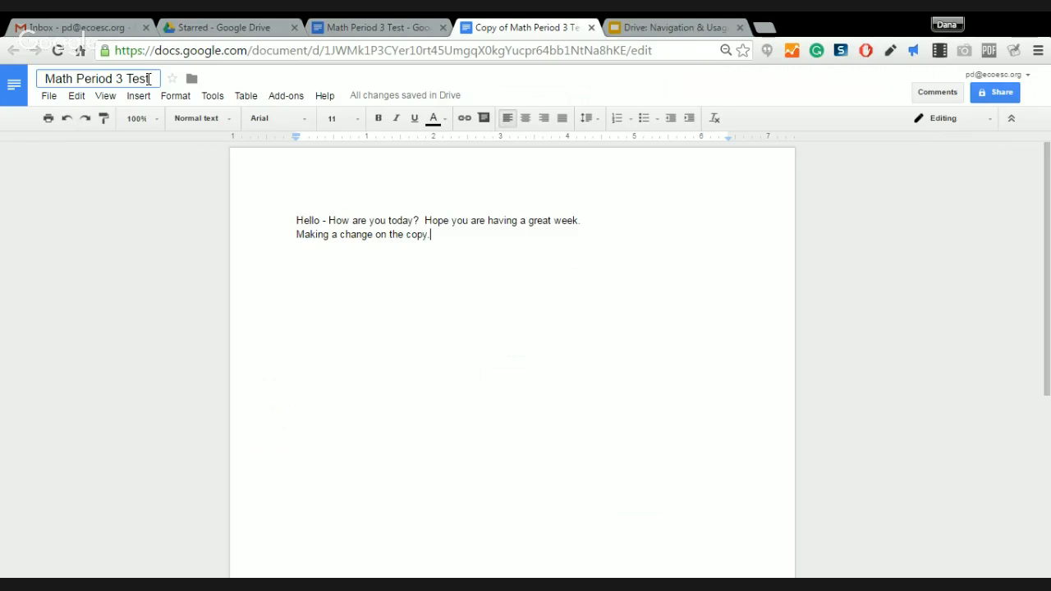
text(X)
key(Return)
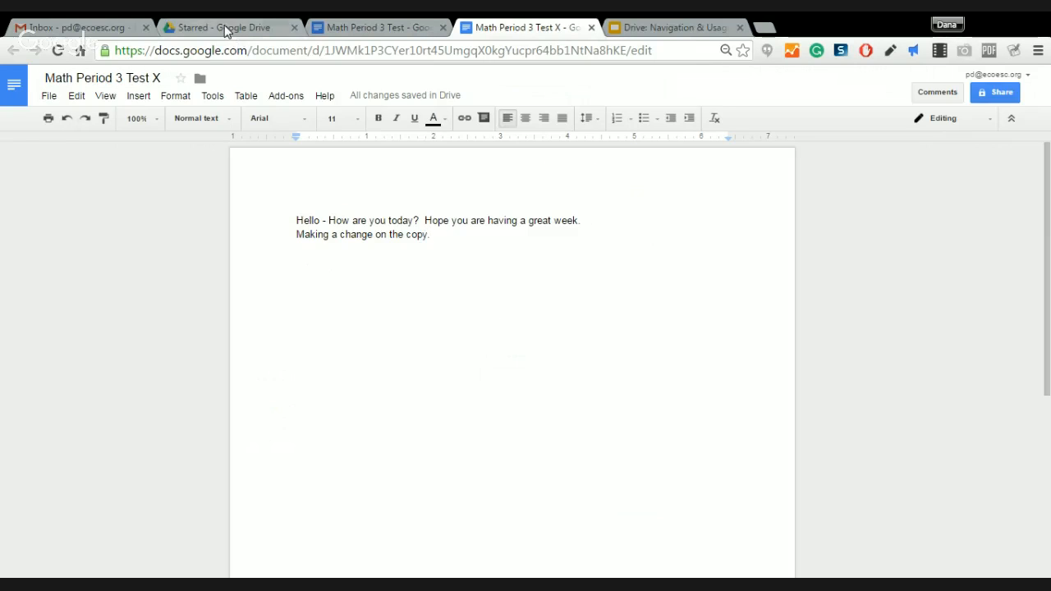
Open the Math Period 3 folder in Drive and reload it to look for the renamed copy
click(197, 28)
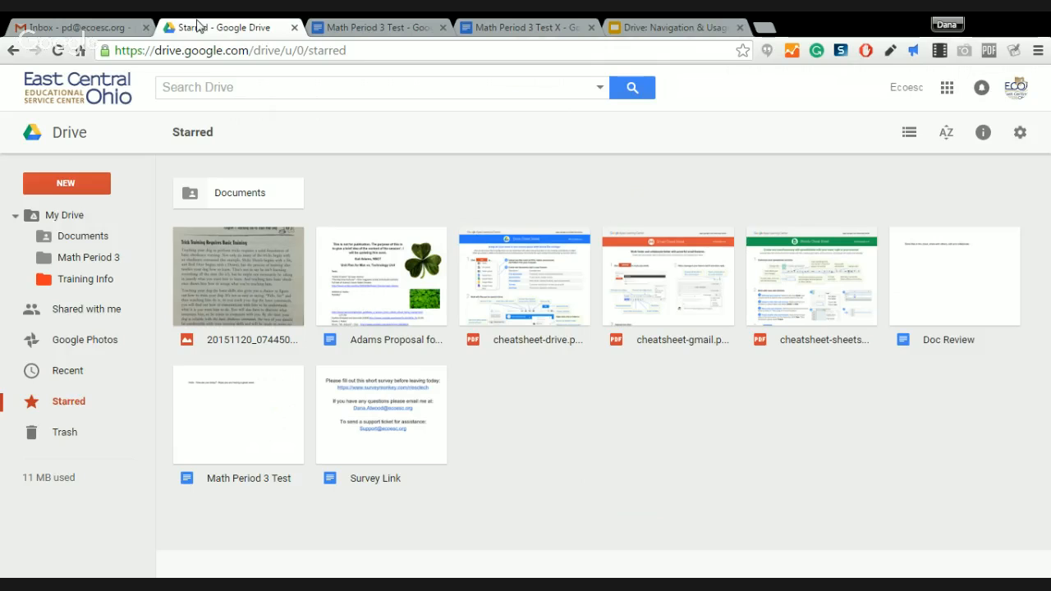
click(78, 258)
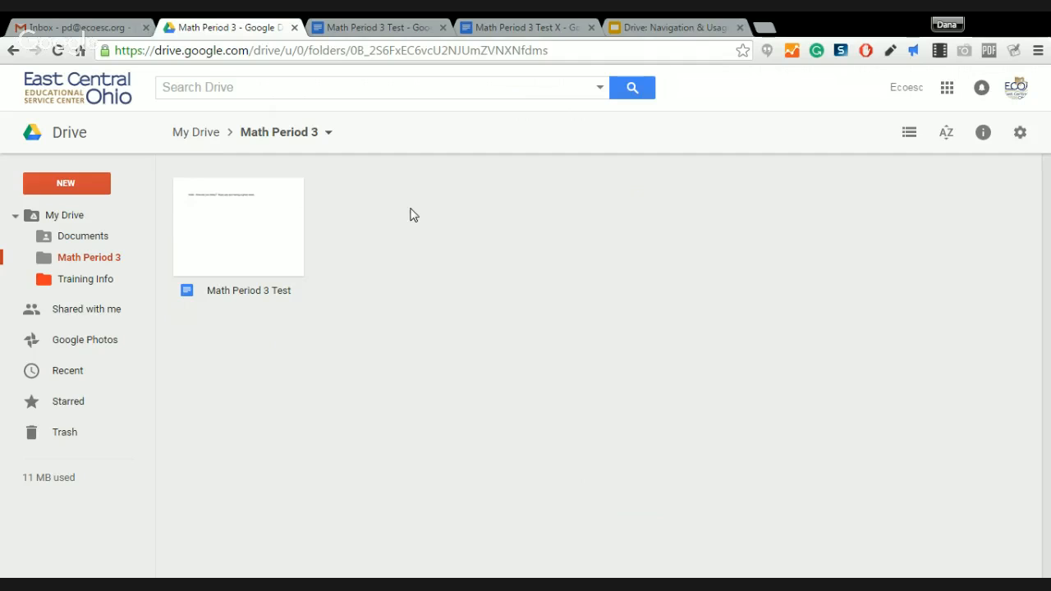
click(58, 50)
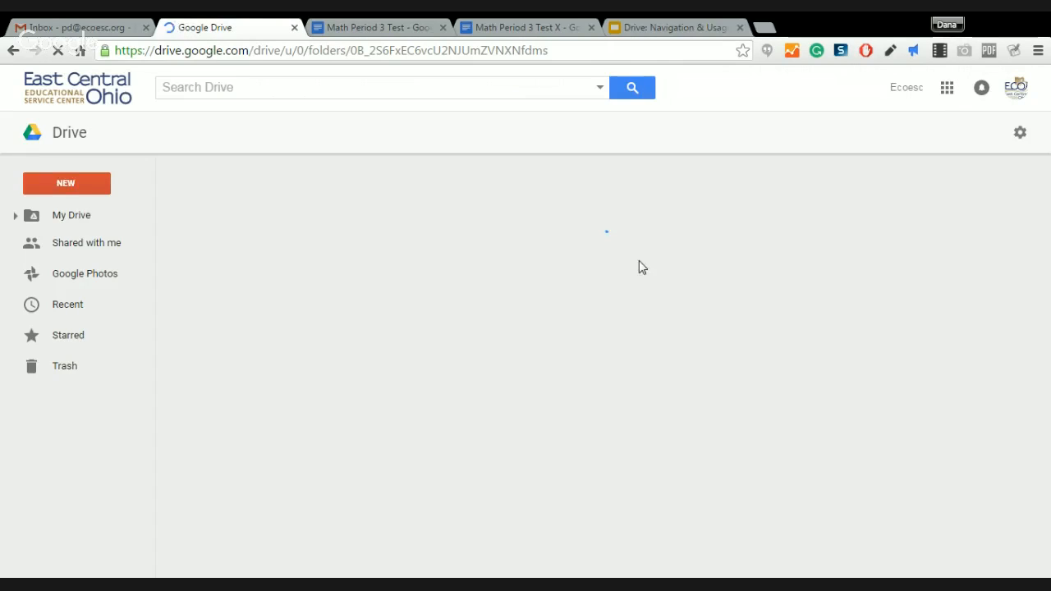
Move Math Period 3 Test X from My Drive into the Math Period 3 folder and view that folder's refreshed contents
click(15, 216)
click(69, 222)
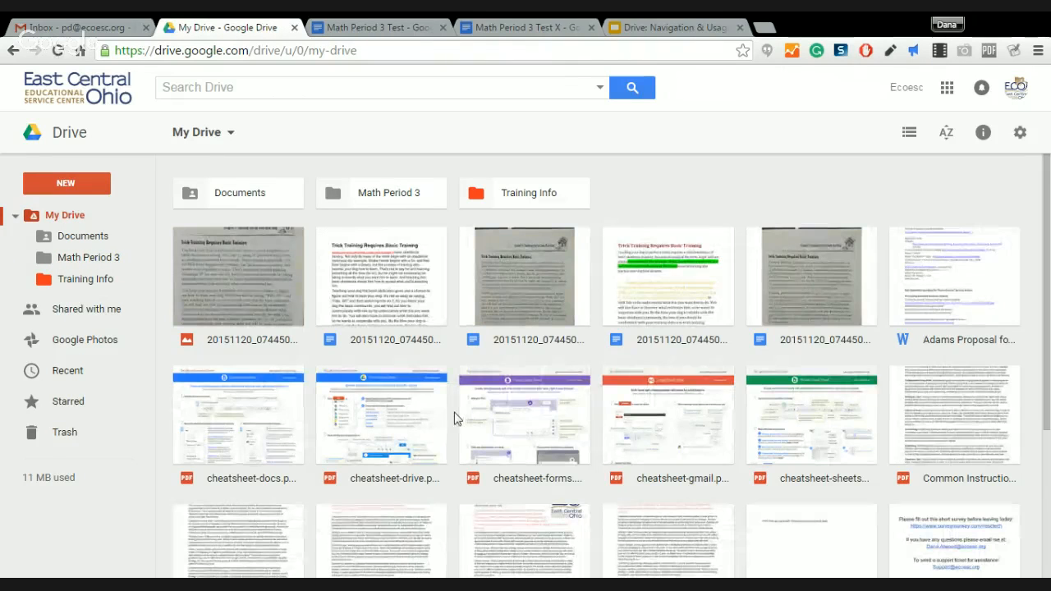
click(405, 411)
scroll(404, 413, down, 2)
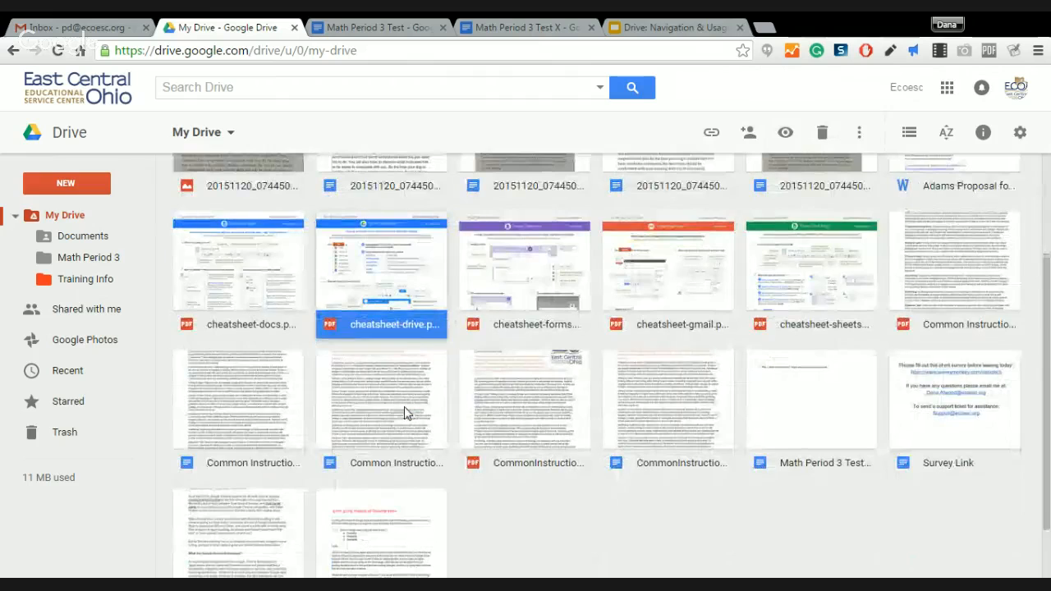
click(790, 430)
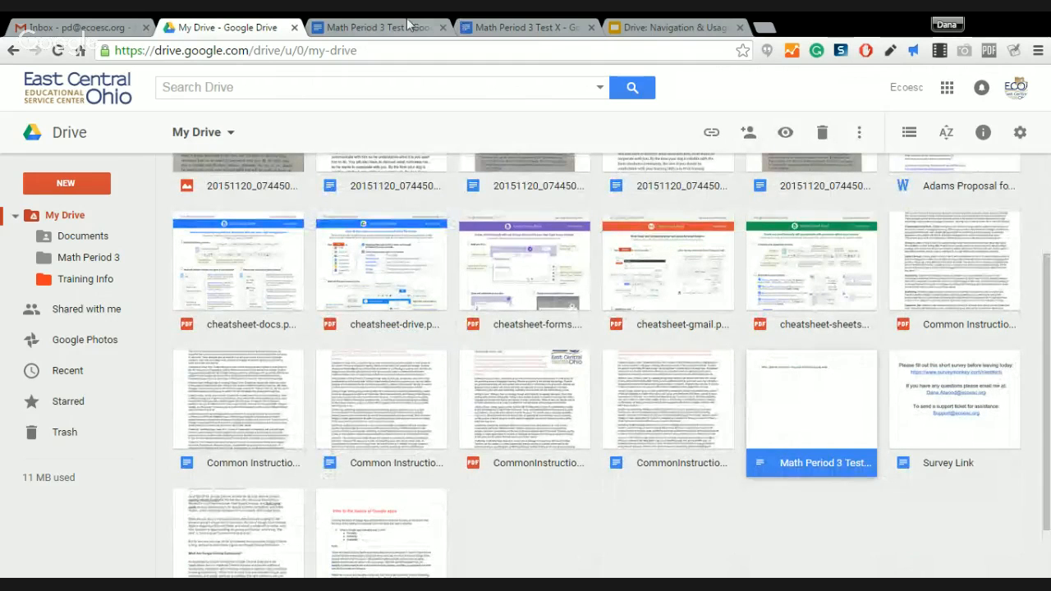
drag(782, 416, 75, 263)
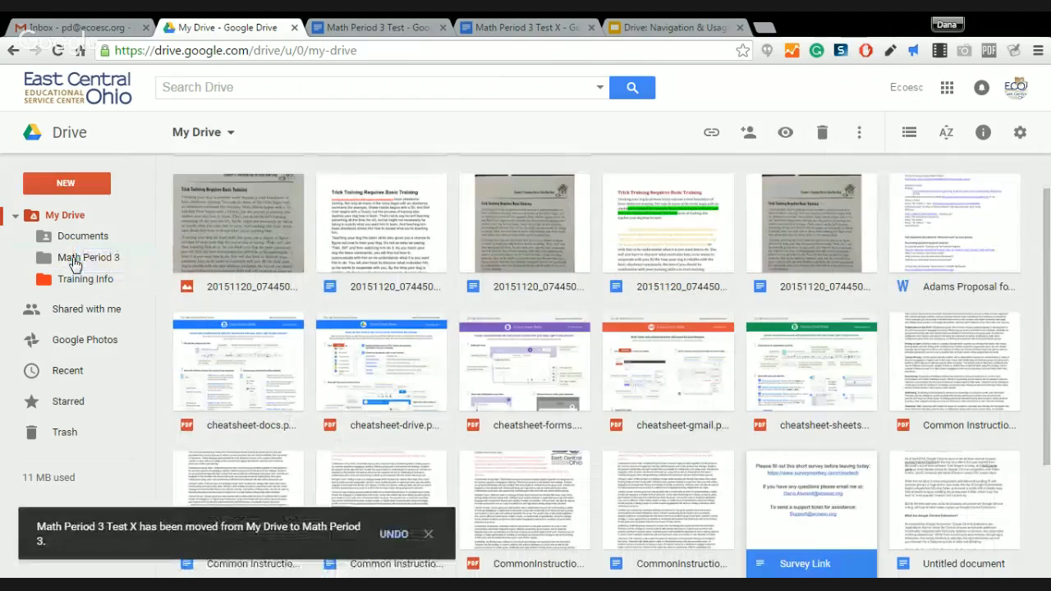
click(75, 261)
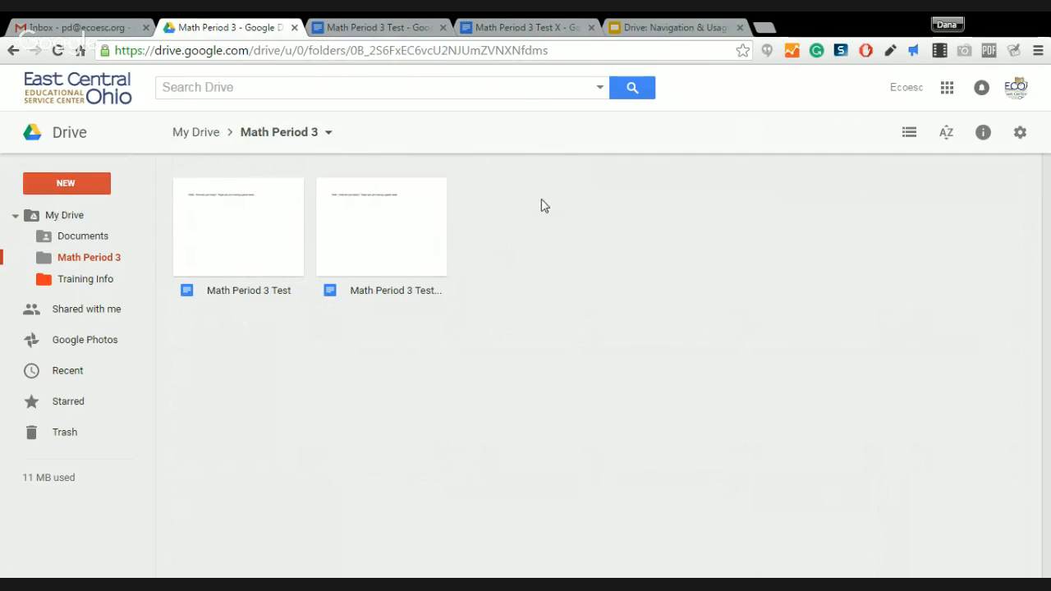
click(58, 51)
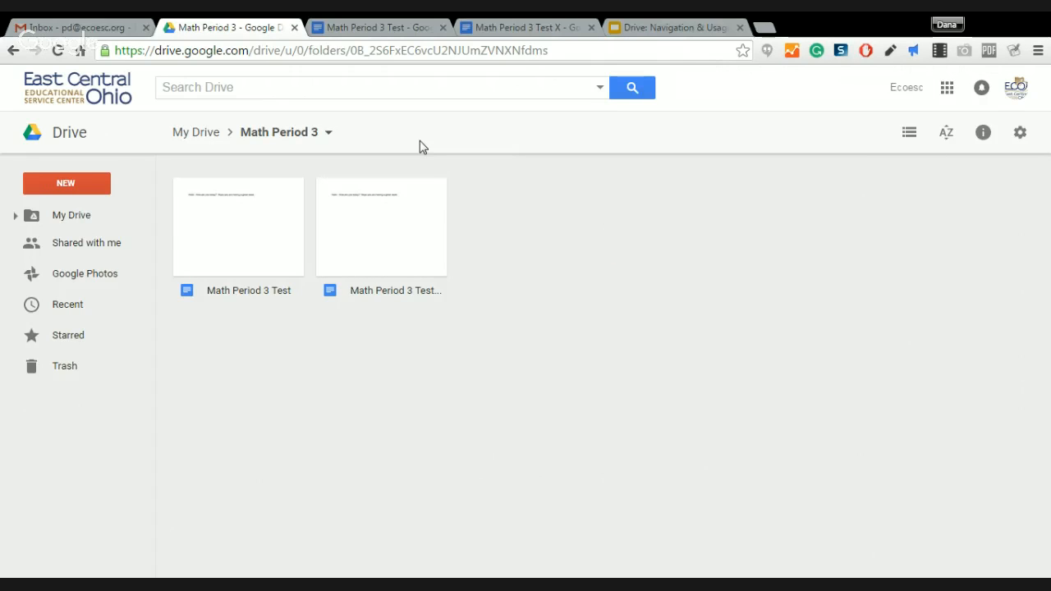
From within the Math Period 3 Test X document, use Organize to move it to My Drive
click(538, 28)
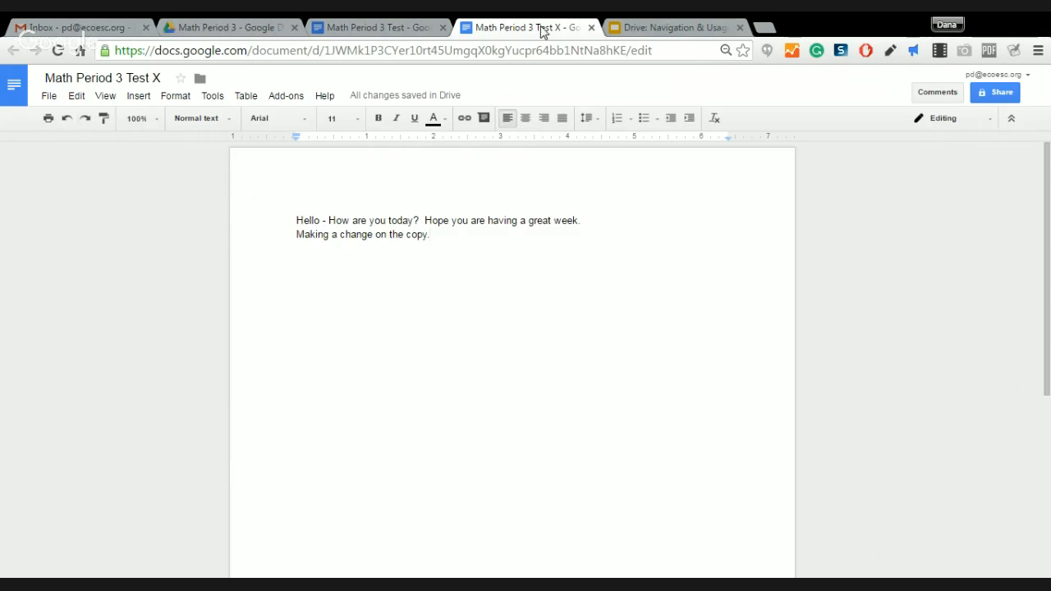
click(40, 100)
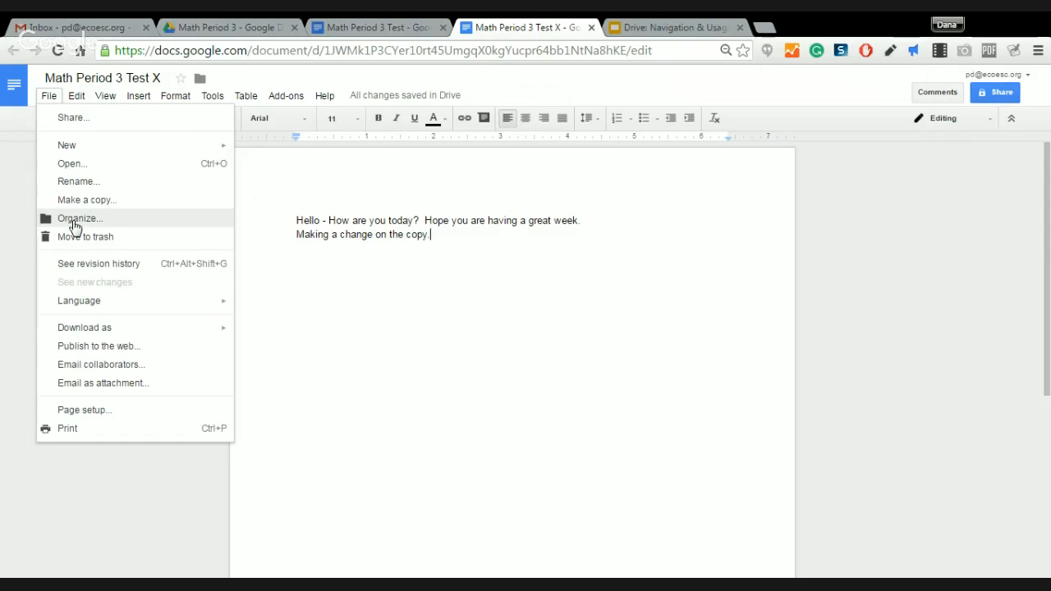
click(74, 219)
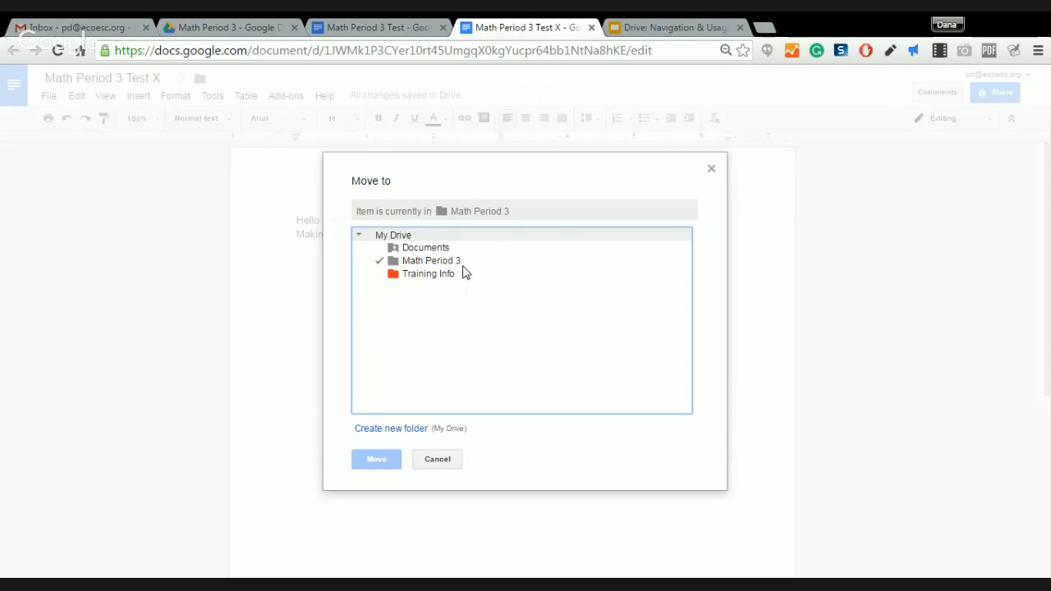
click(421, 248)
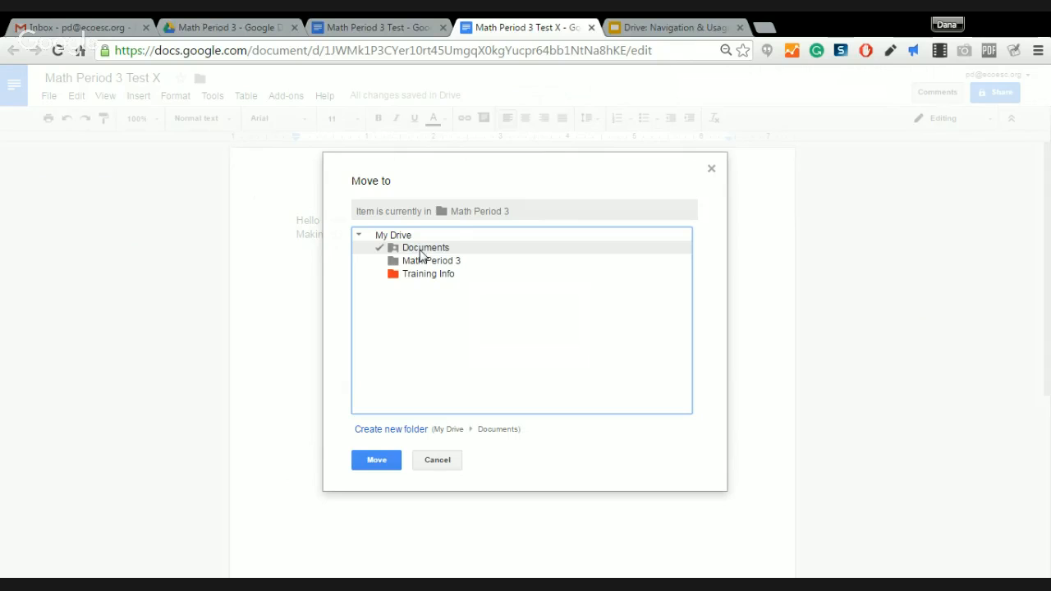
click(395, 237)
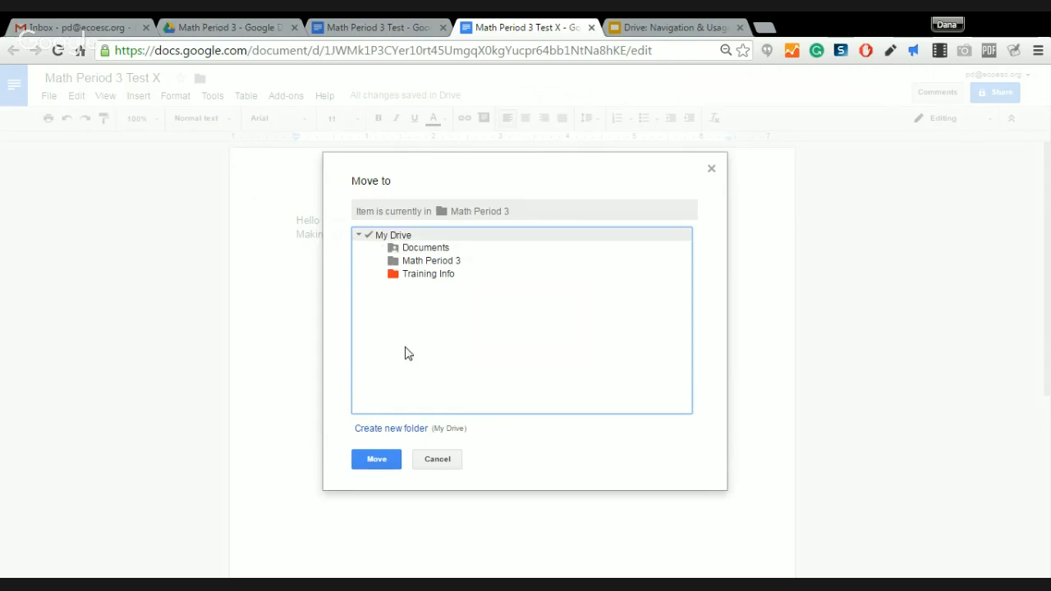
click(377, 460)
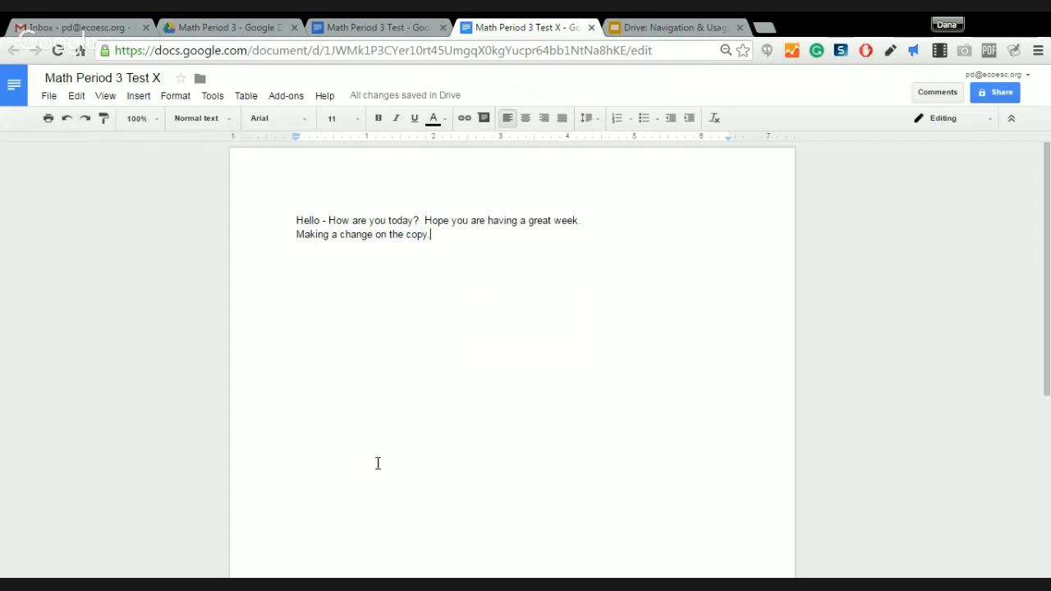
Refresh the Math Period 3 folder in Drive and locate Math Period 3 Test X in My Drive
click(222, 28)
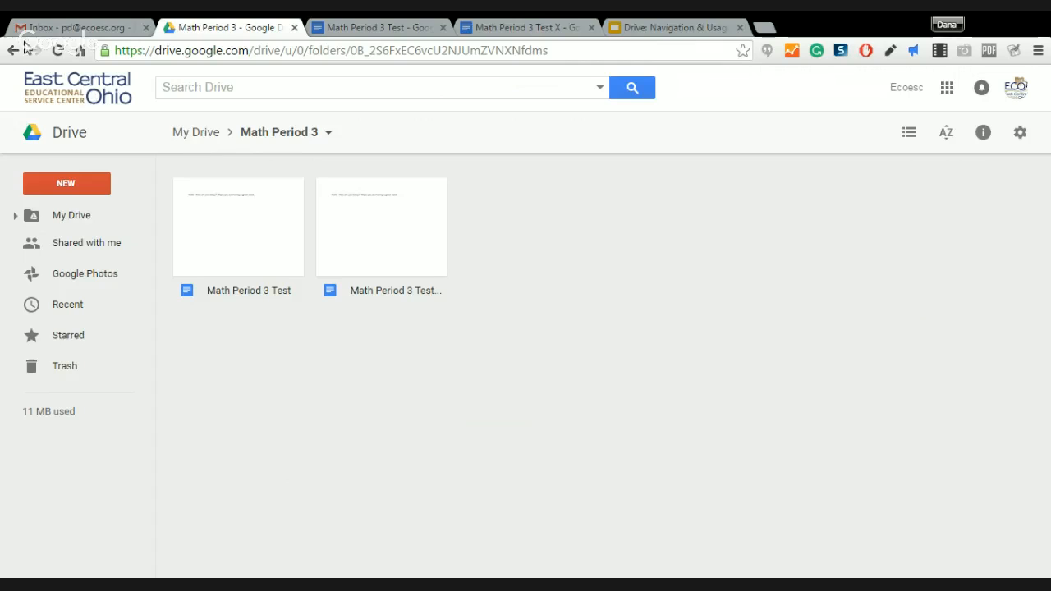
click(59, 51)
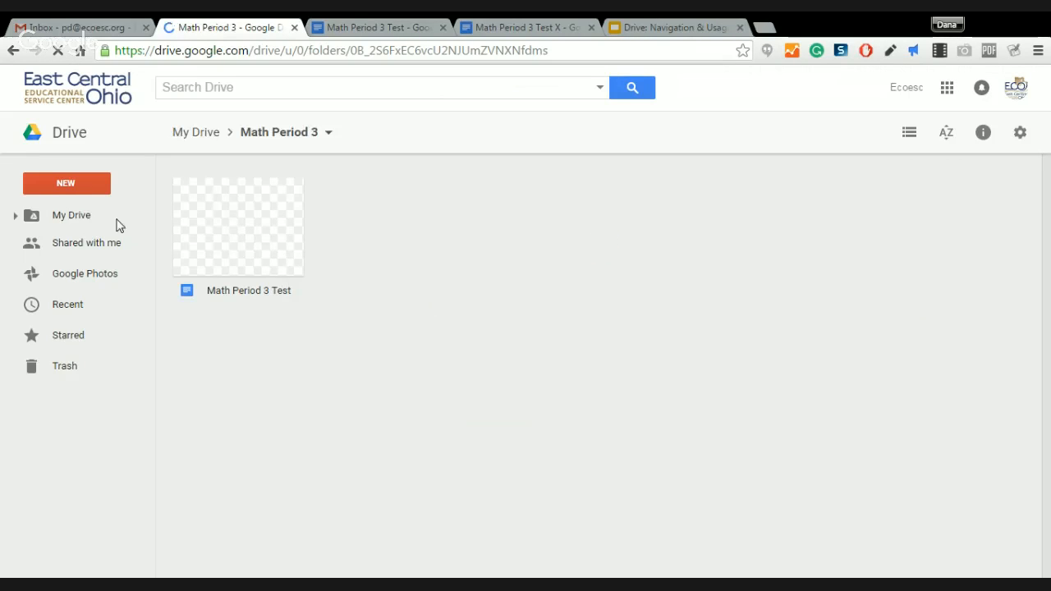
click(80, 220)
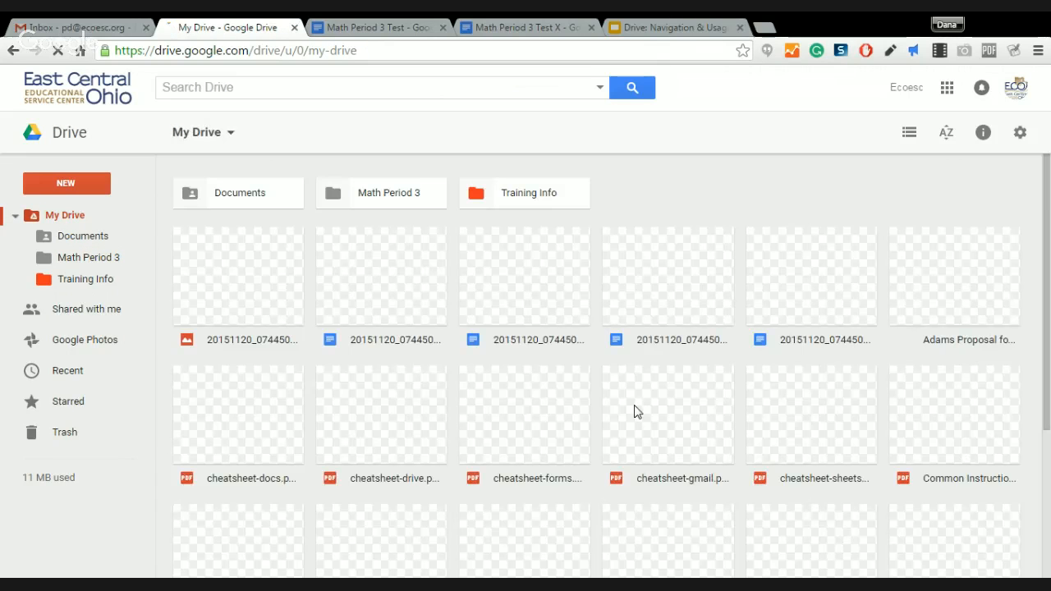
click(770, 436)
scroll(770, 435, down, 2)
click(778, 430)
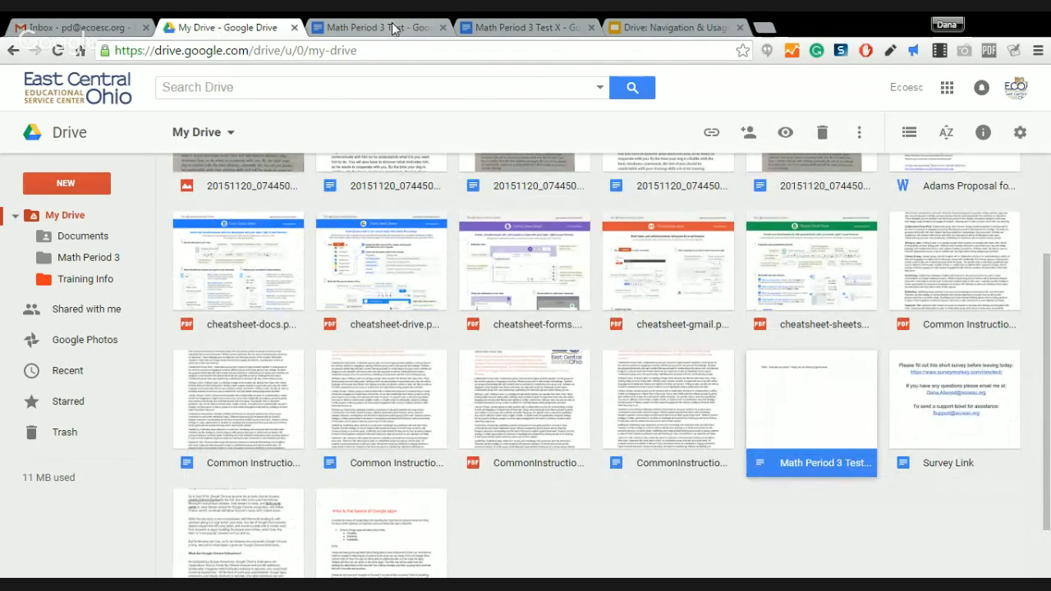
Use Organize in the Math Period 3 Test X document to move it back into the Math Period 3 folder
click(518, 27)
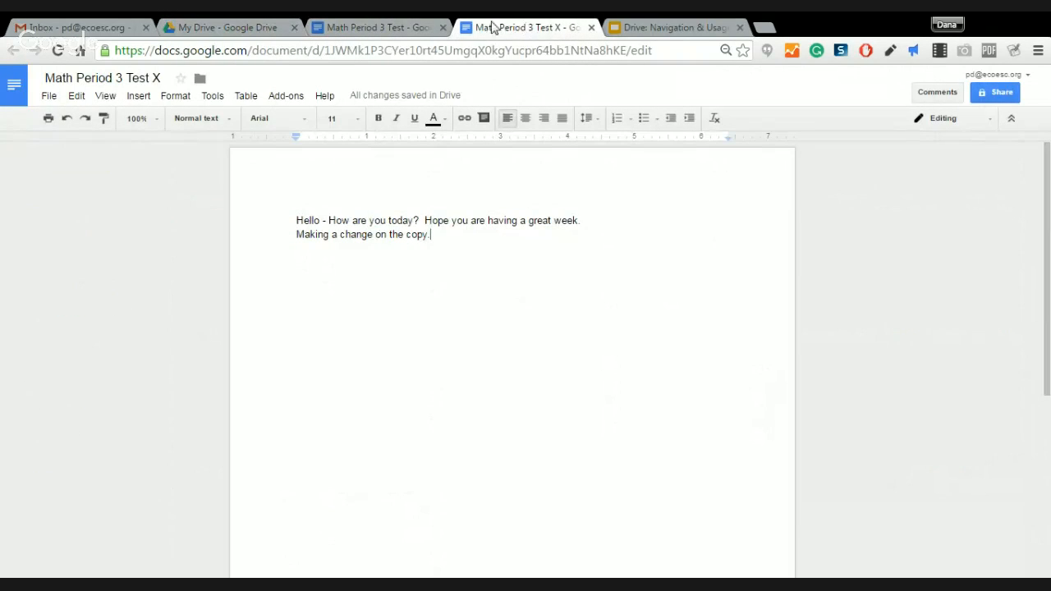
click(46, 97)
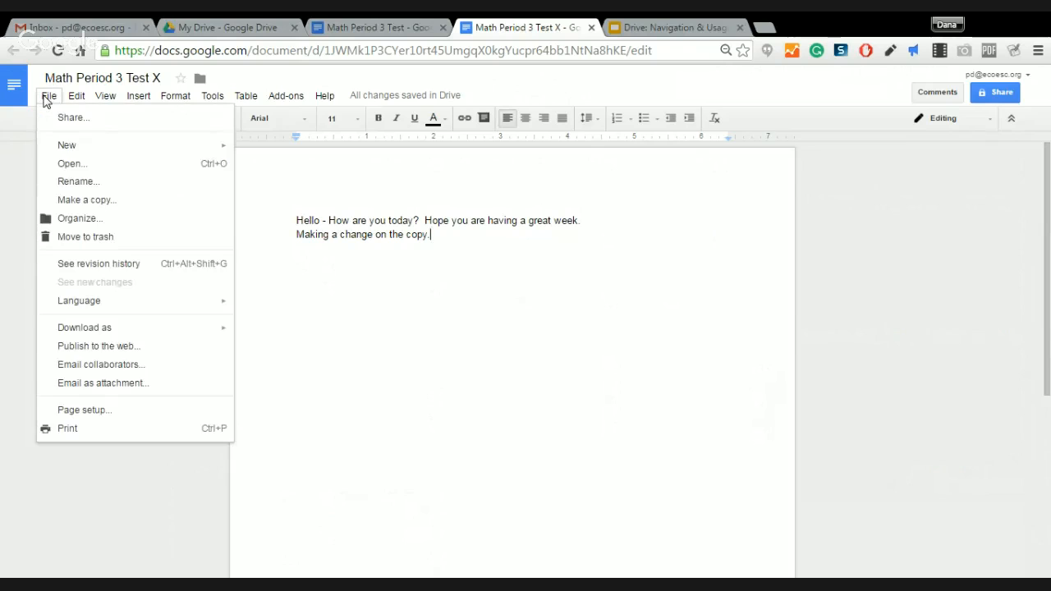
click(84, 219)
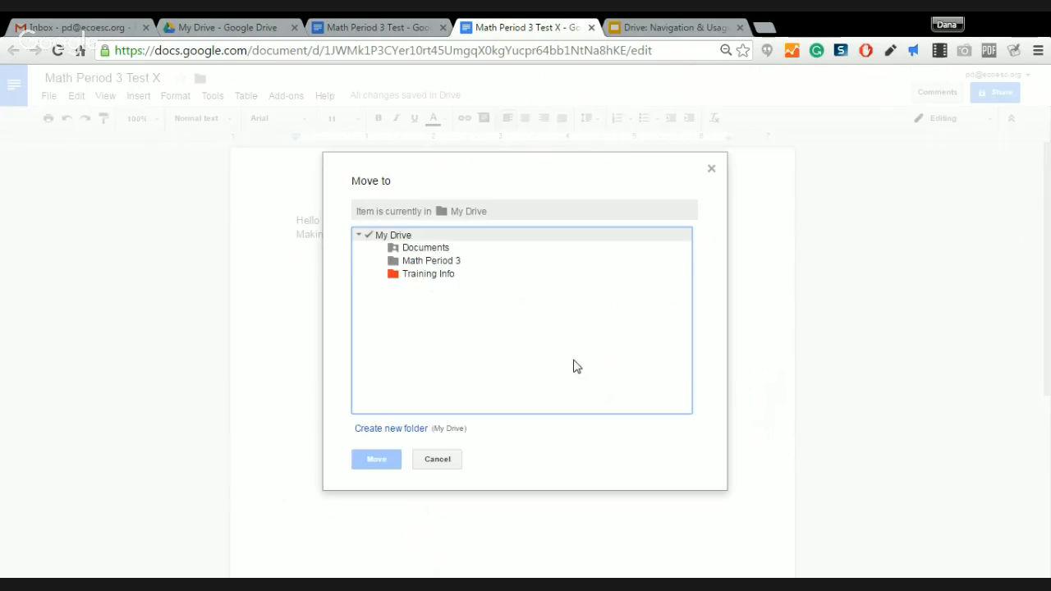
click(431, 261)
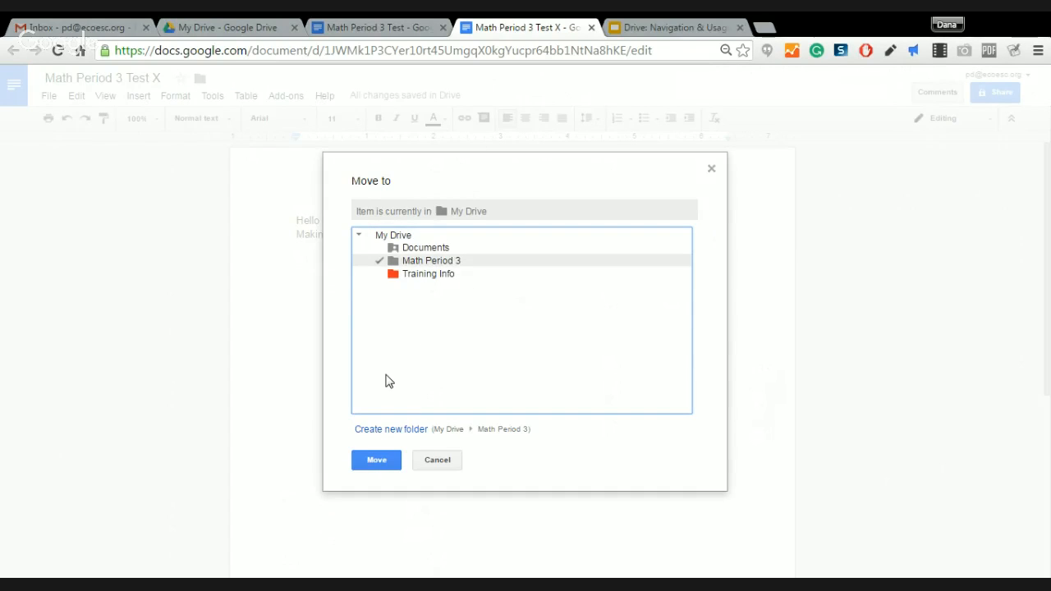
click(361, 464)
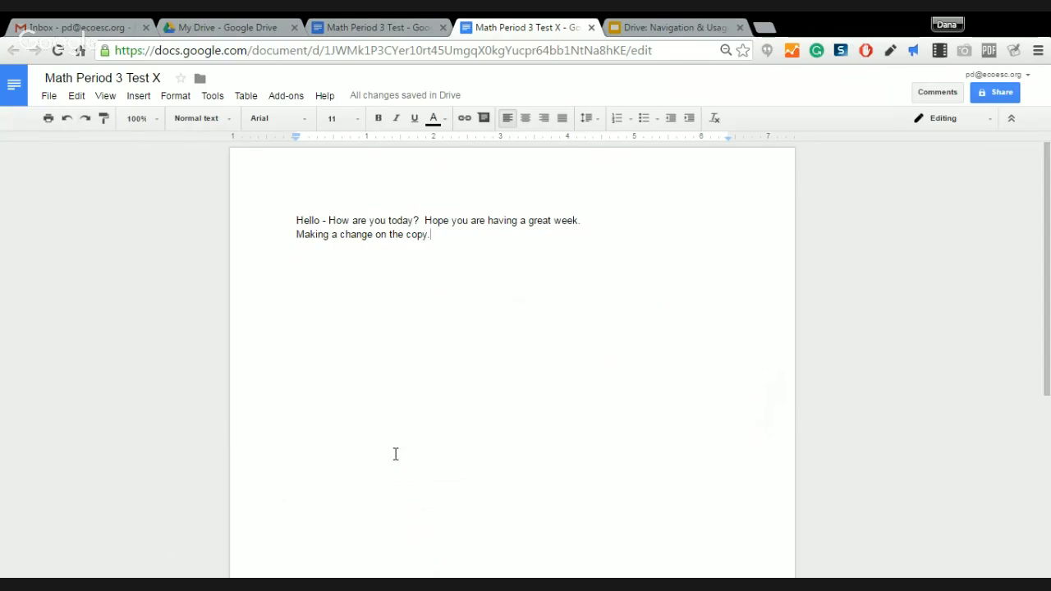
click(49, 96)
click(64, 221)
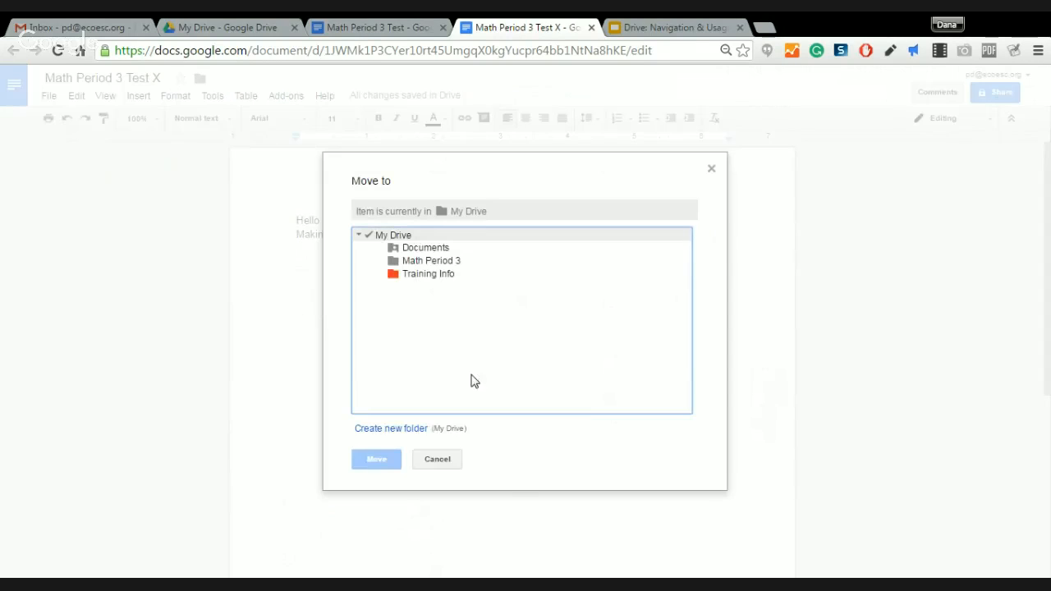
click(413, 439)
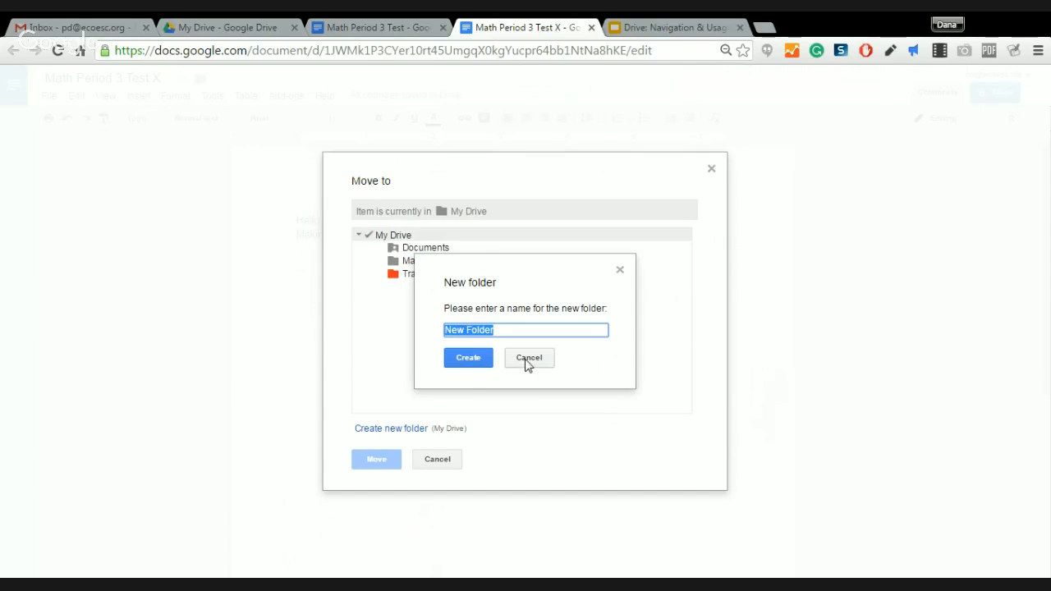
click(528, 362)
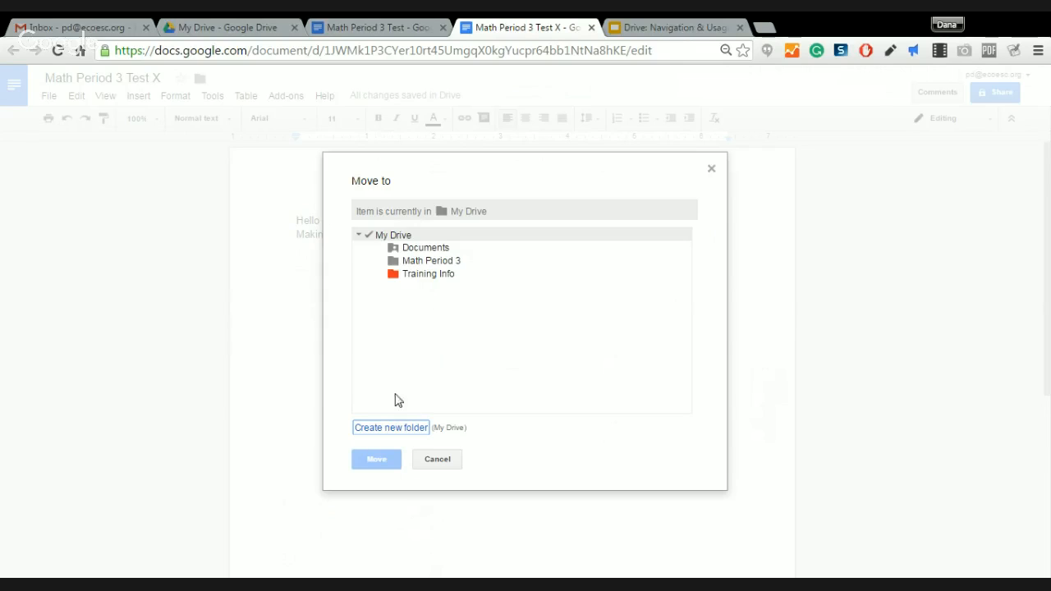
click(440, 469)
Check the refreshed contents of the Math Period 3 folder in Drive
click(228, 31)
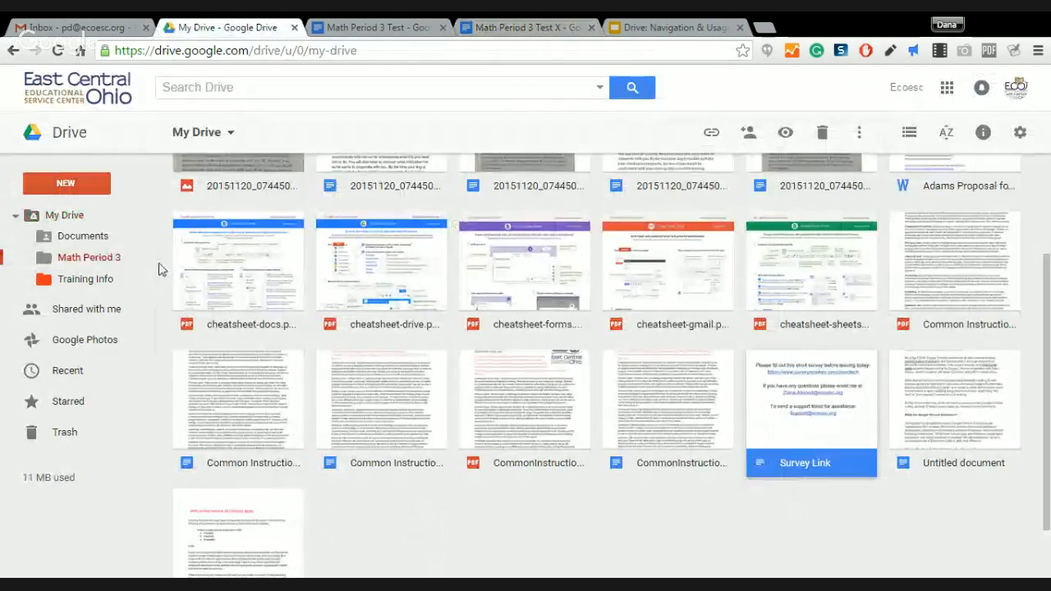
click(124, 258)
click(60, 51)
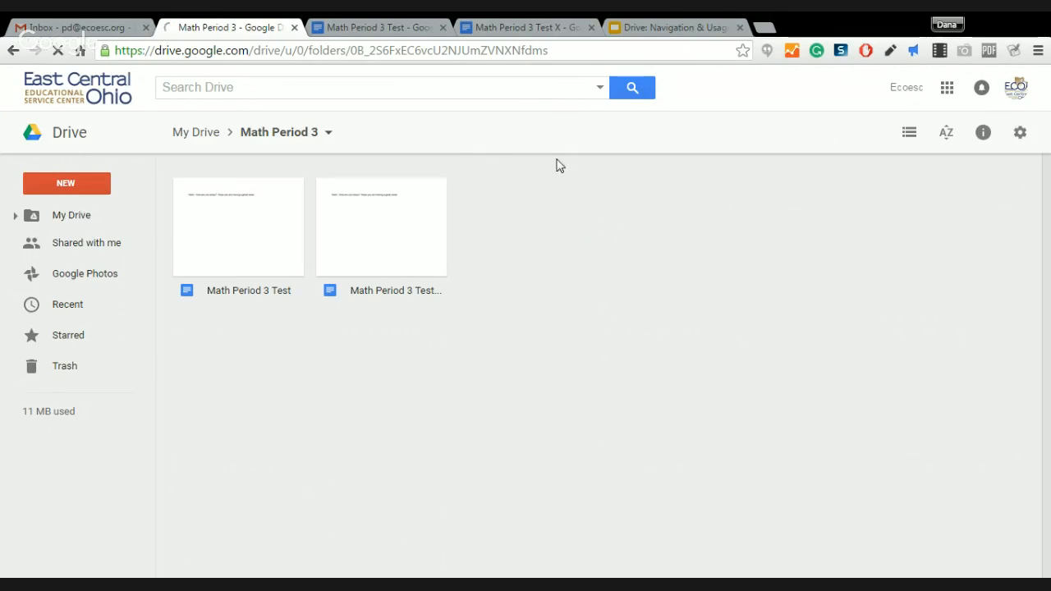
Open the revision history of the Math Period 3 Test X document
click(500, 25)
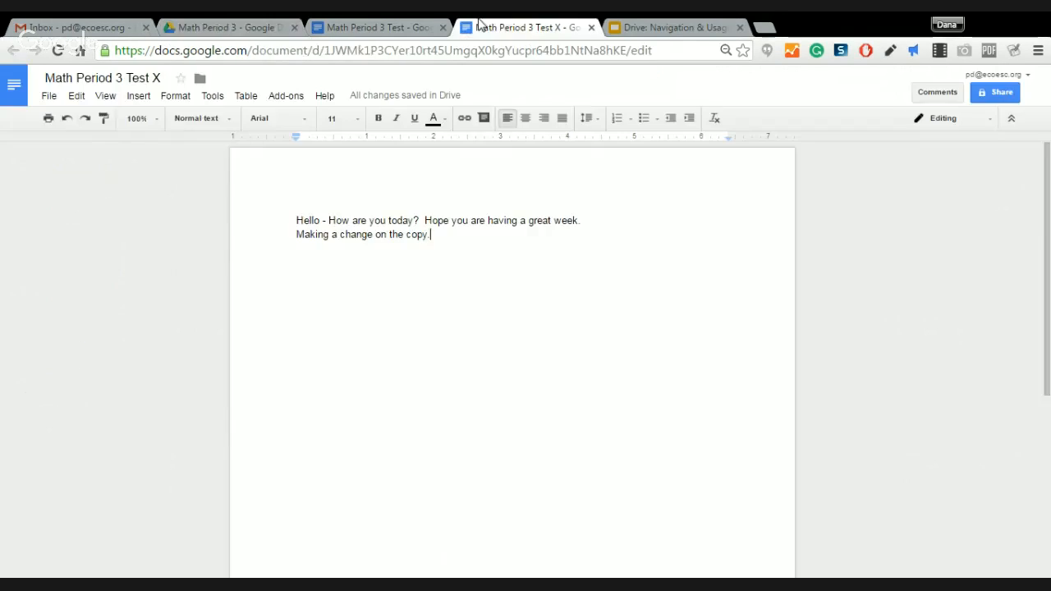
click(51, 97)
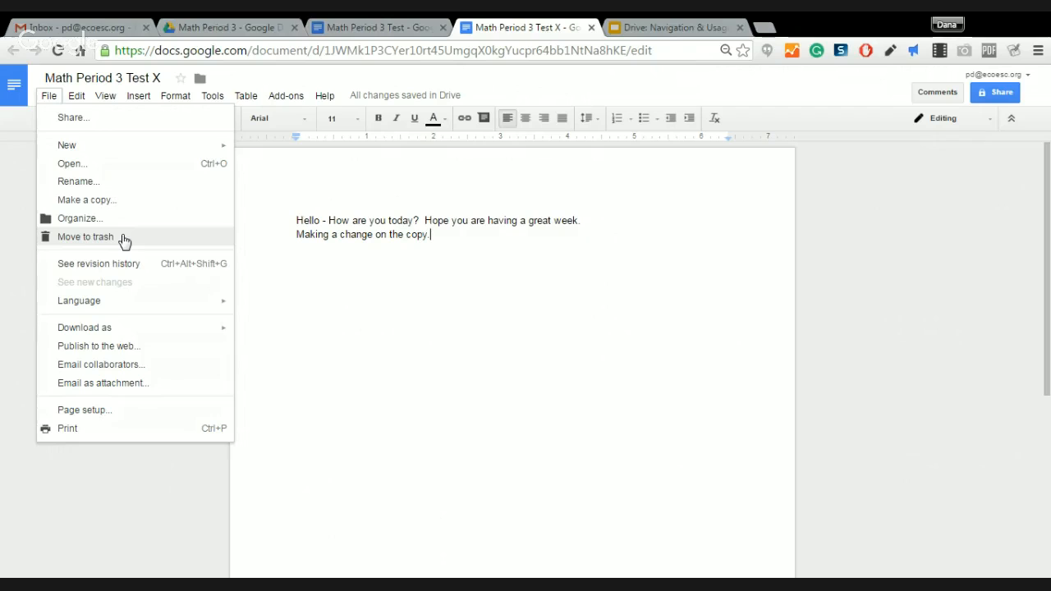
click(83, 273)
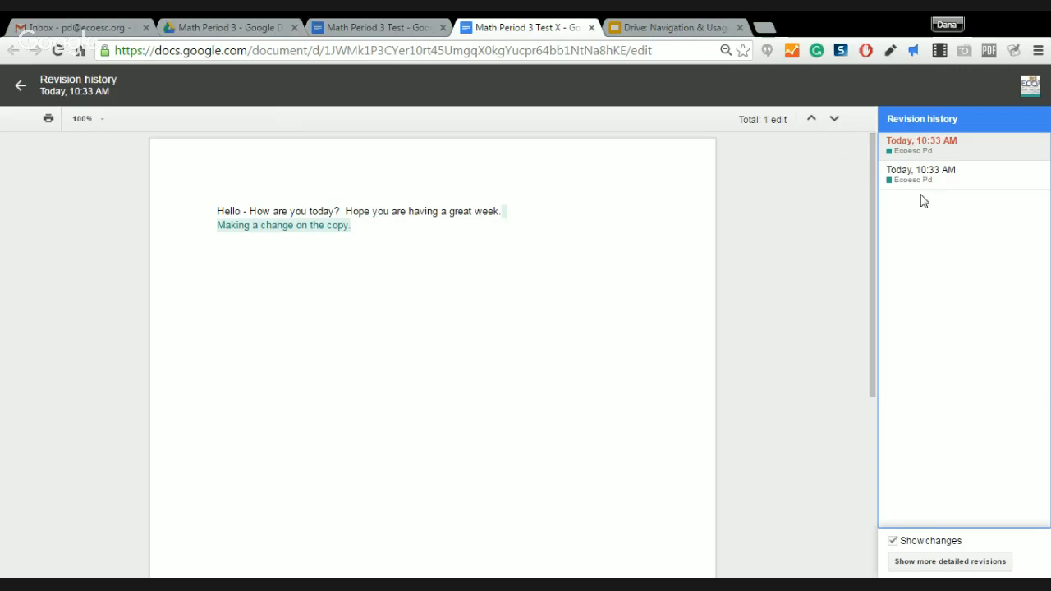
Restore the oldest 10:33 AM revision of Math Period 3 Test X, from before the added second line
click(971, 174)
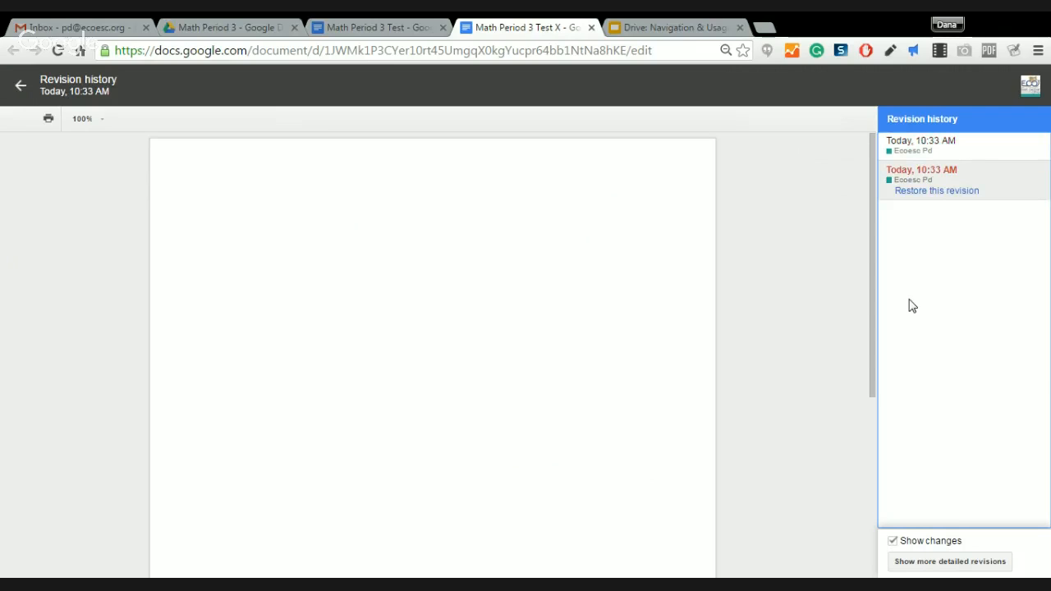
click(955, 194)
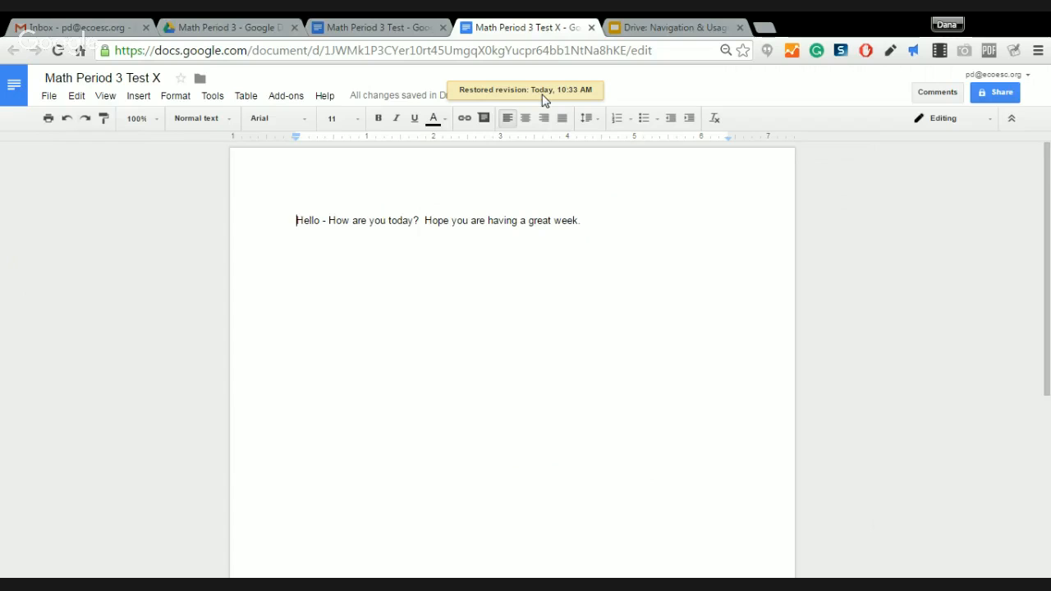
Reopen the revision history and restore the 10:33 AM revision containing the line "Making a change on the copy."
click(54, 98)
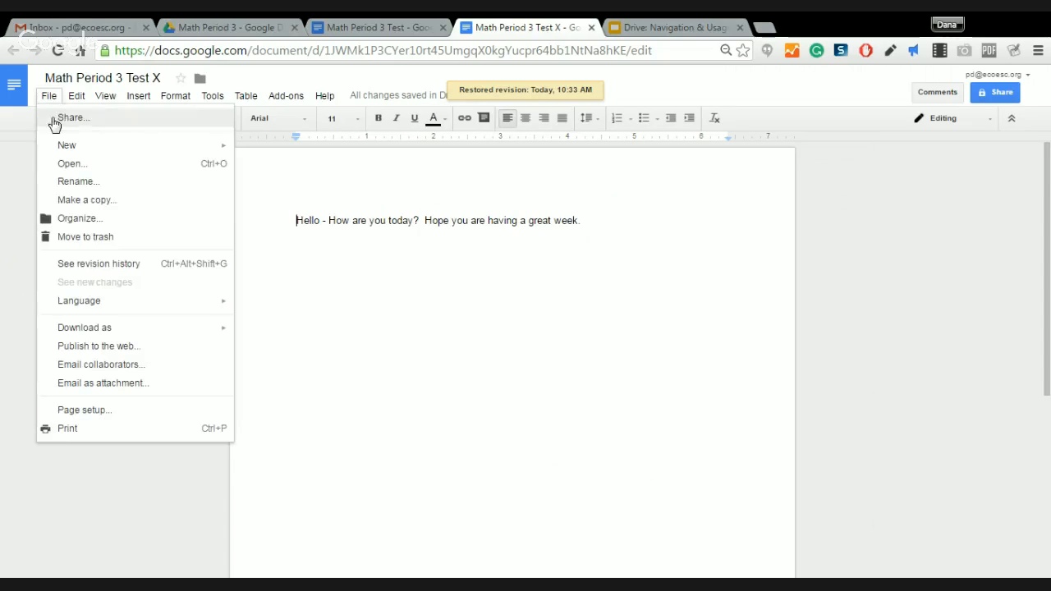
click(83, 270)
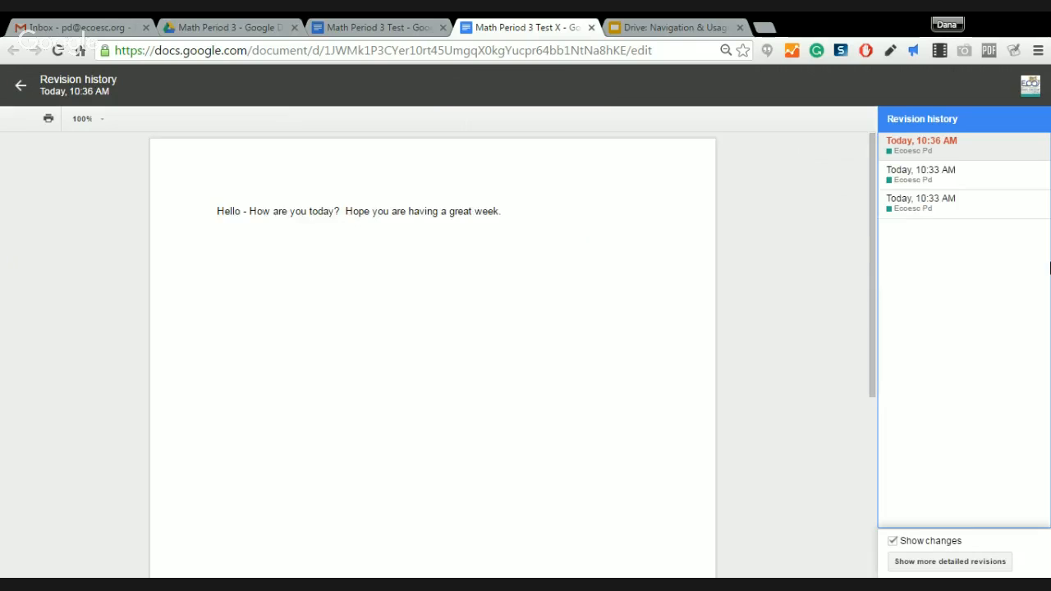
click(1021, 183)
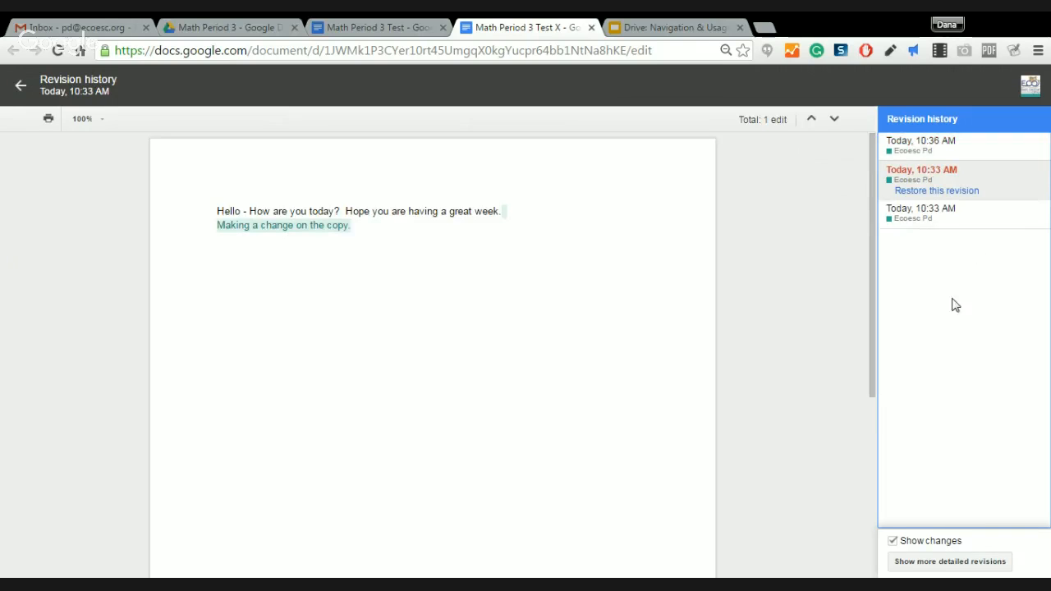
click(969, 192)
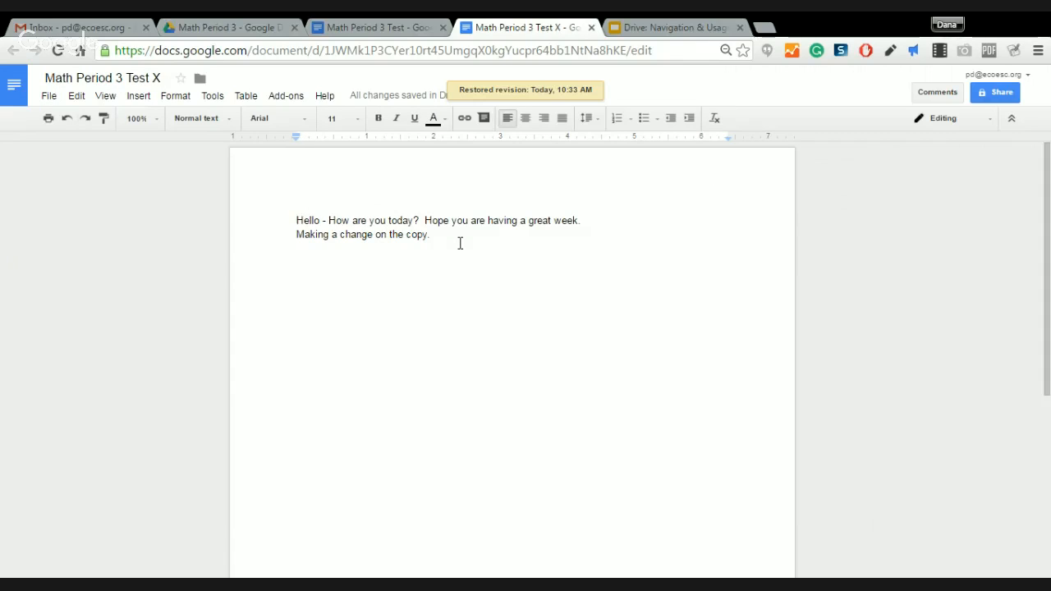
Check the updated revision history of Math Period 3 Test X and return to the document
click(51, 98)
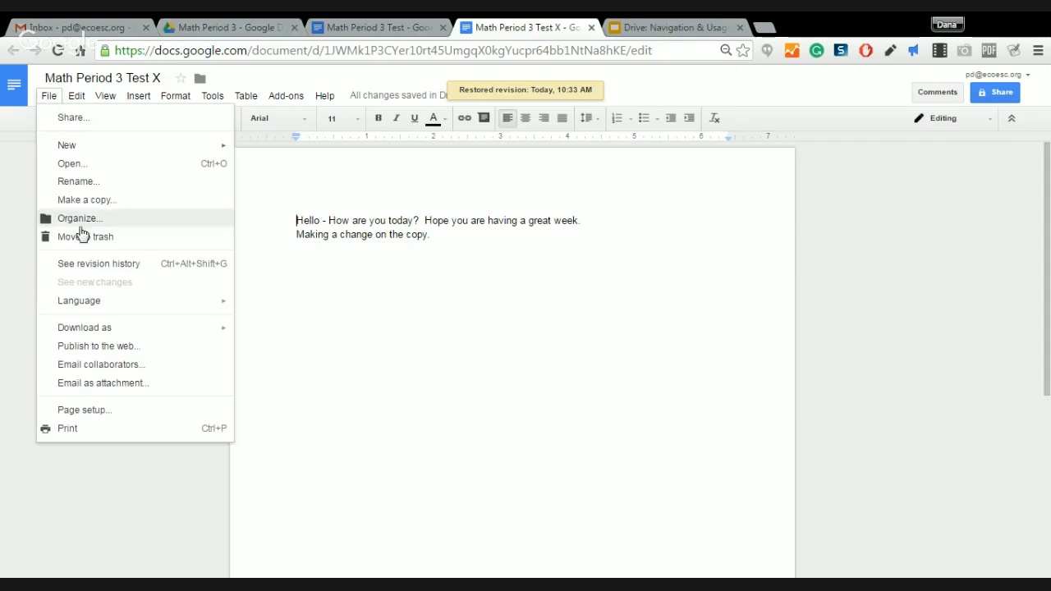
click(96, 265)
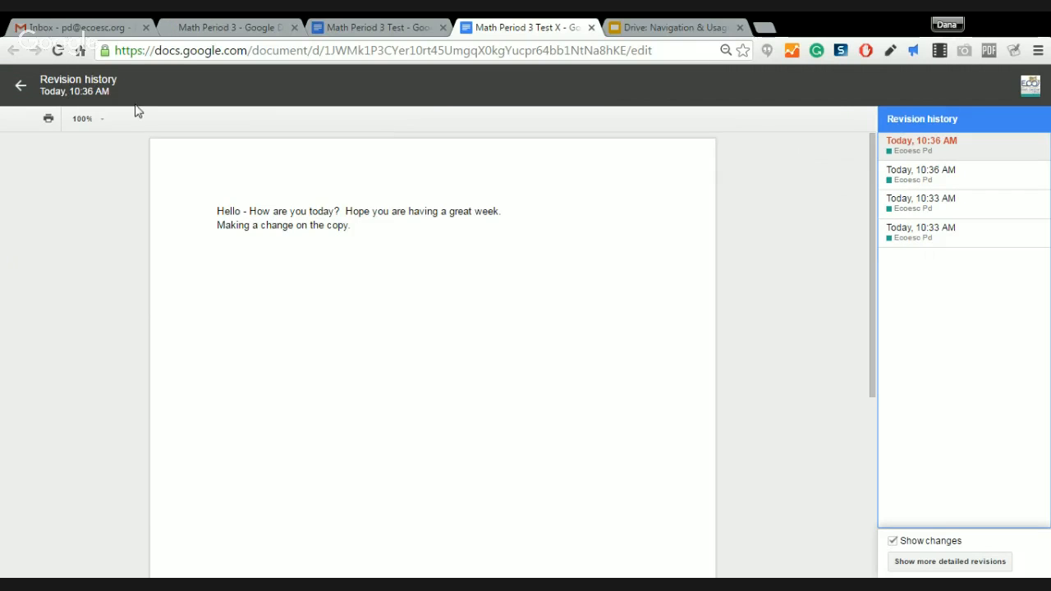
click(20, 89)
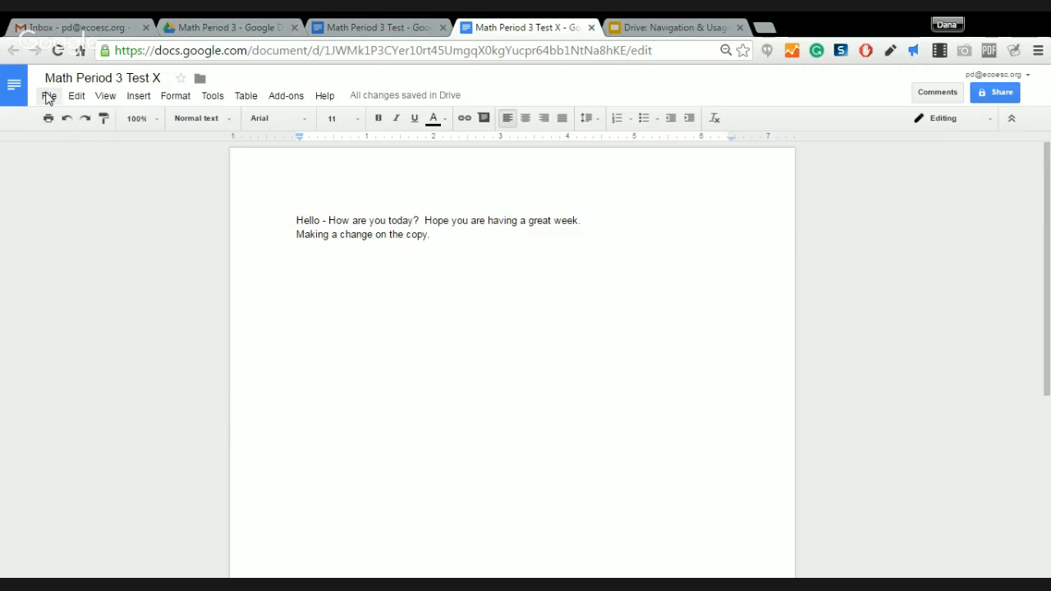
Look over the file commands available for the Math Period 3 Test X document
click(48, 96)
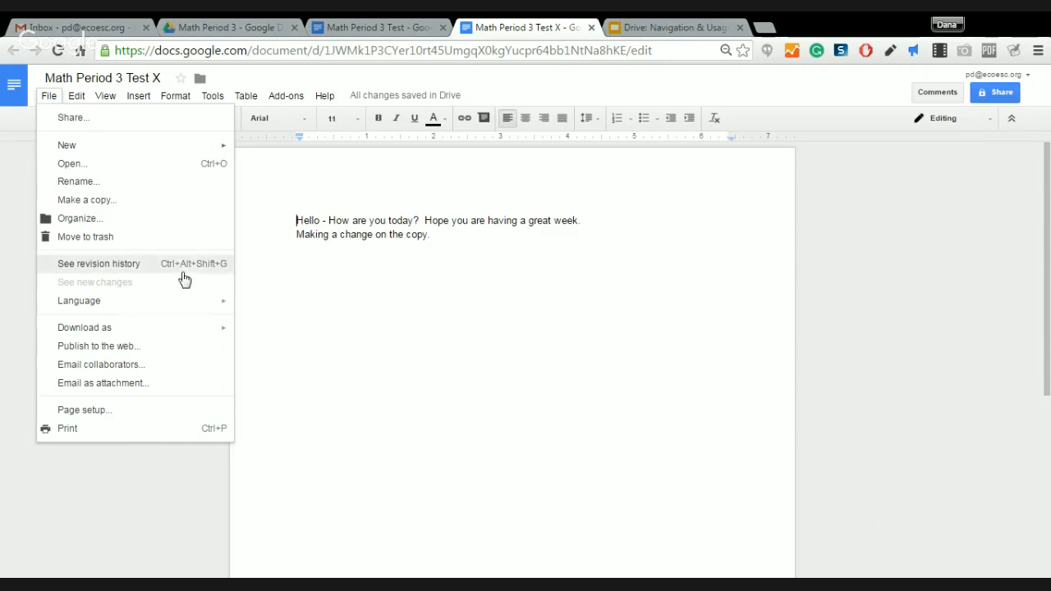
Look at the option for emailing collaborators and close the sharing dialog without adding anyone
mouse_move(174, 334)
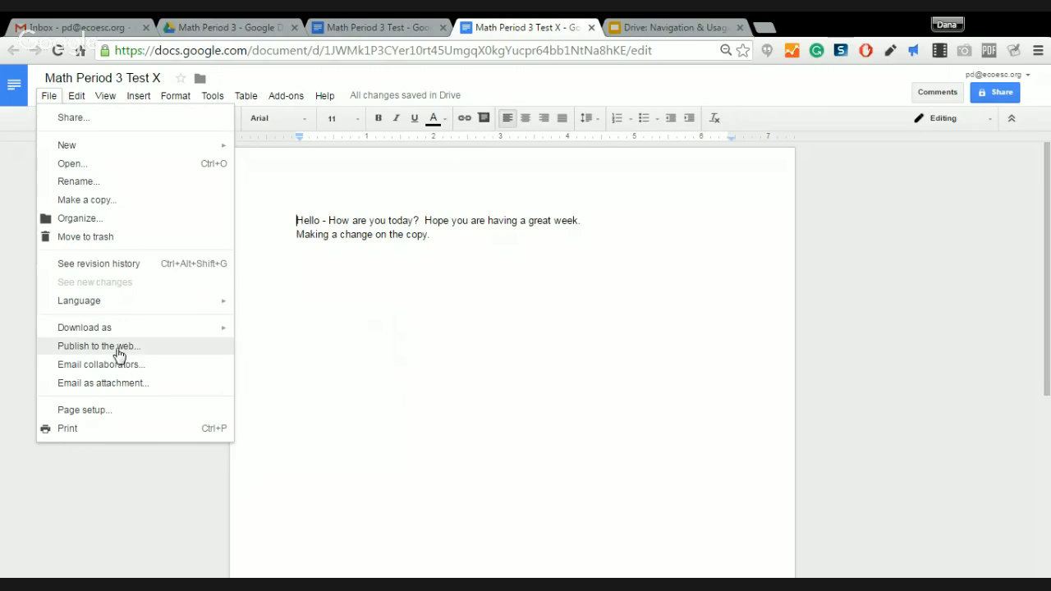
click(415, 343)
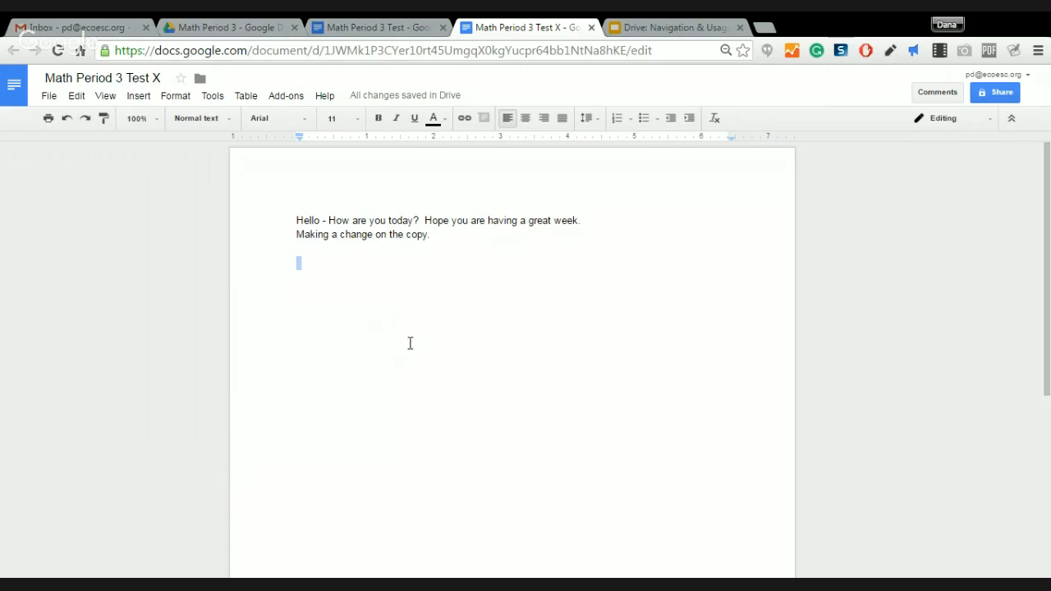
click(51, 96)
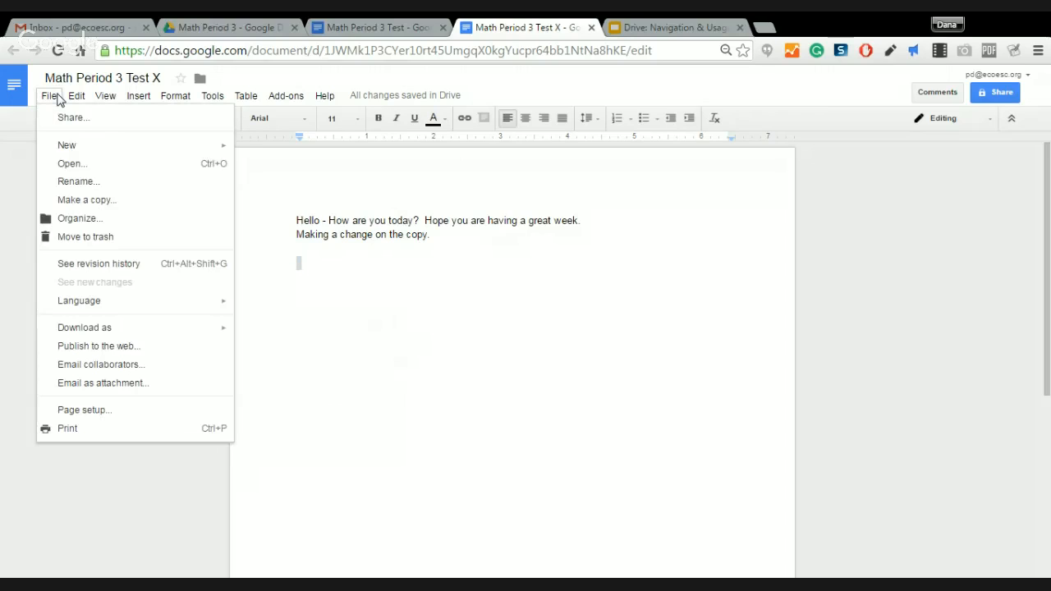
click(69, 368)
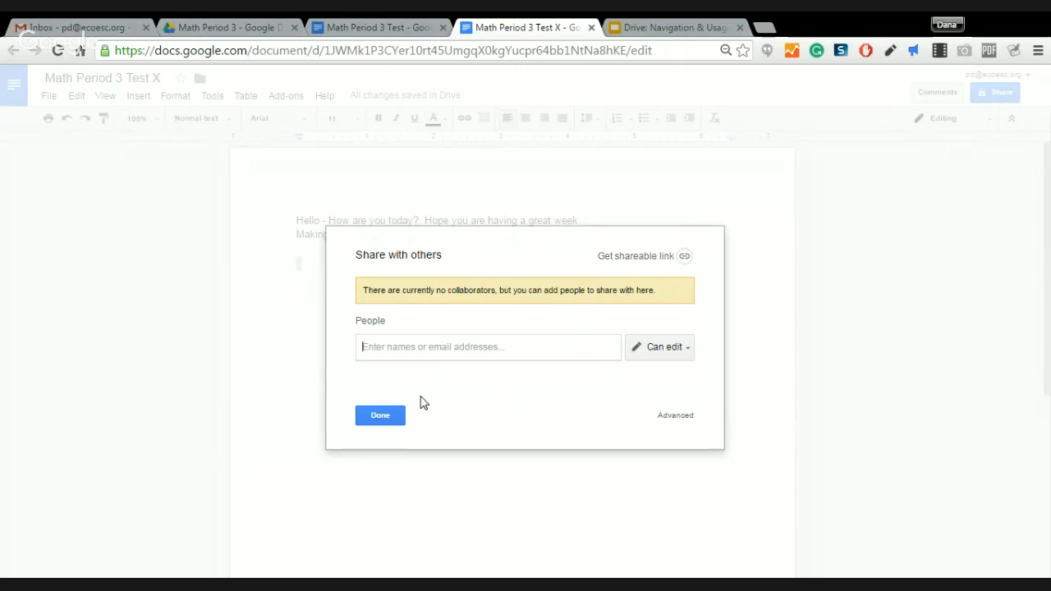
click(398, 417)
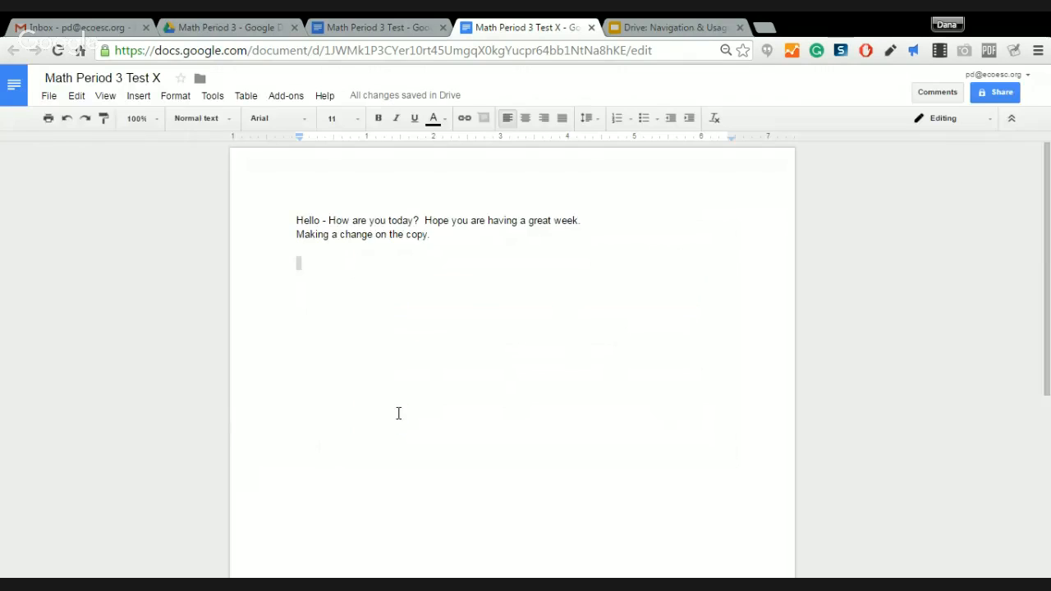
Review the file formats offered for emailing the document as an attachment, and leave without sending
click(49, 95)
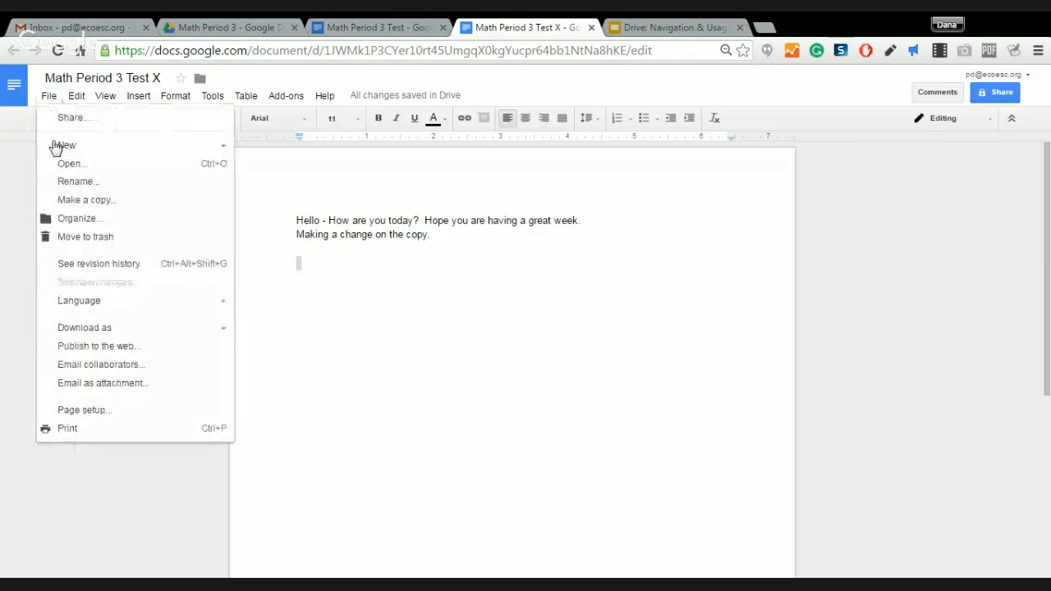
click(100, 390)
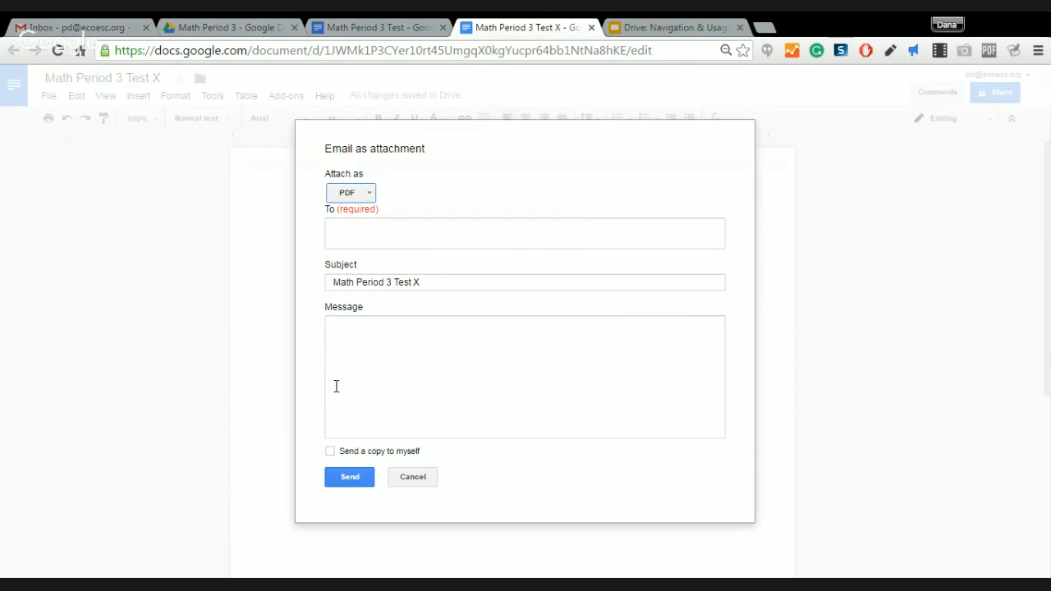
click(367, 197)
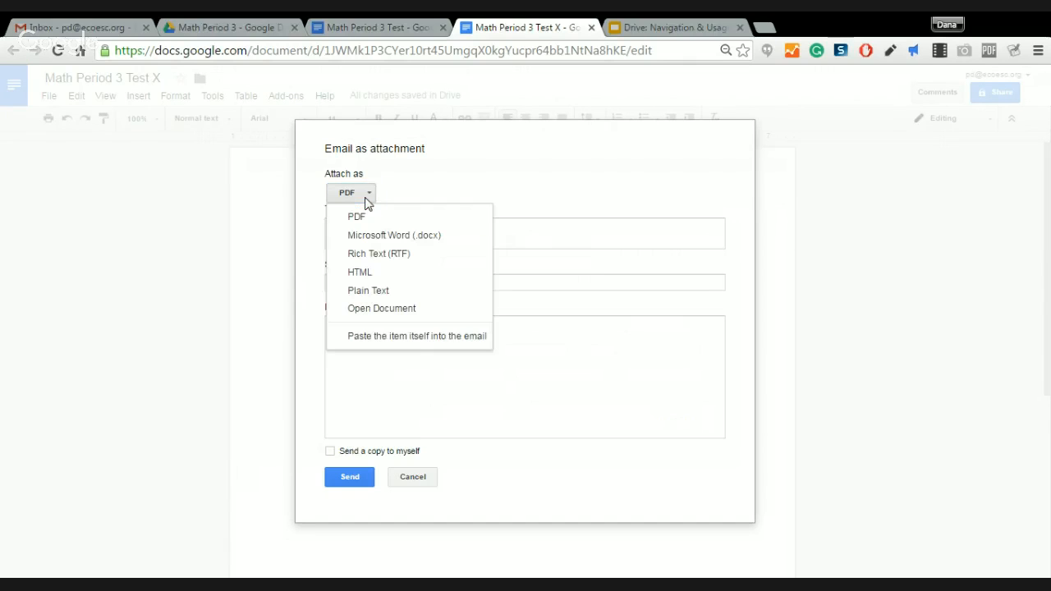
click(470, 184)
click(362, 235)
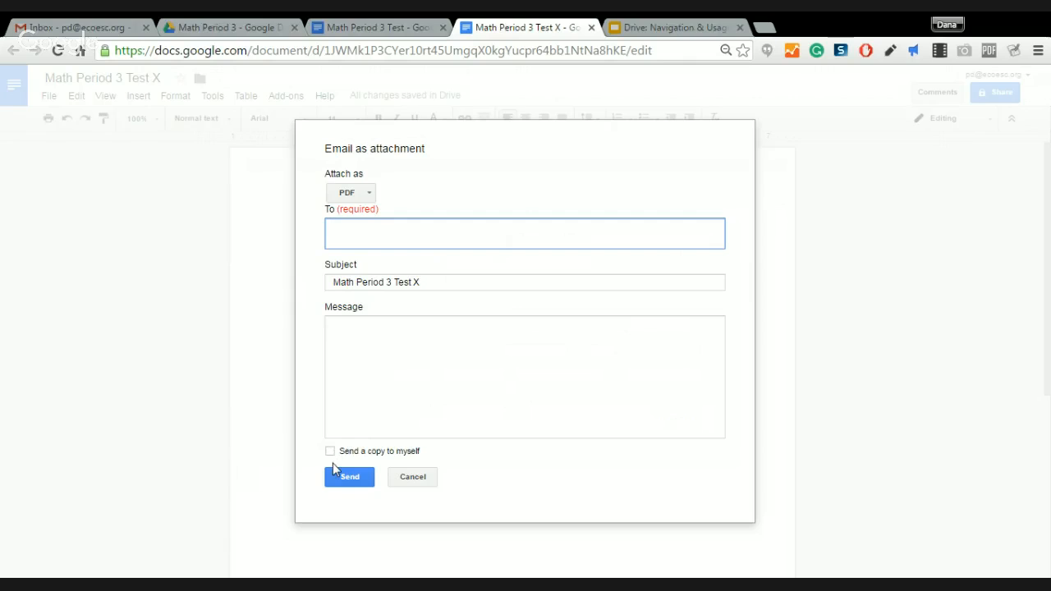
click(367, 196)
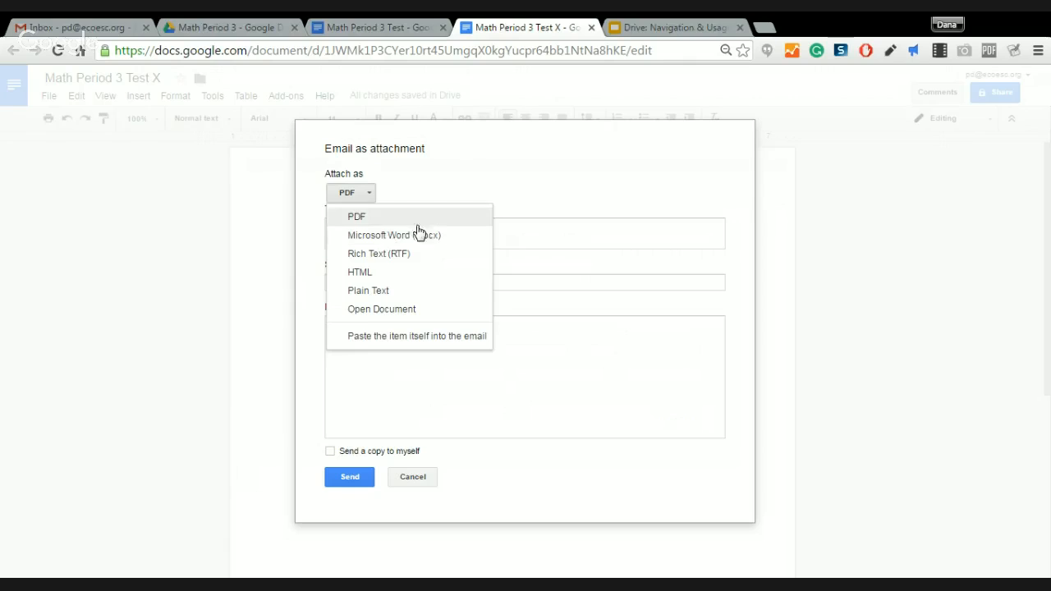
click(462, 195)
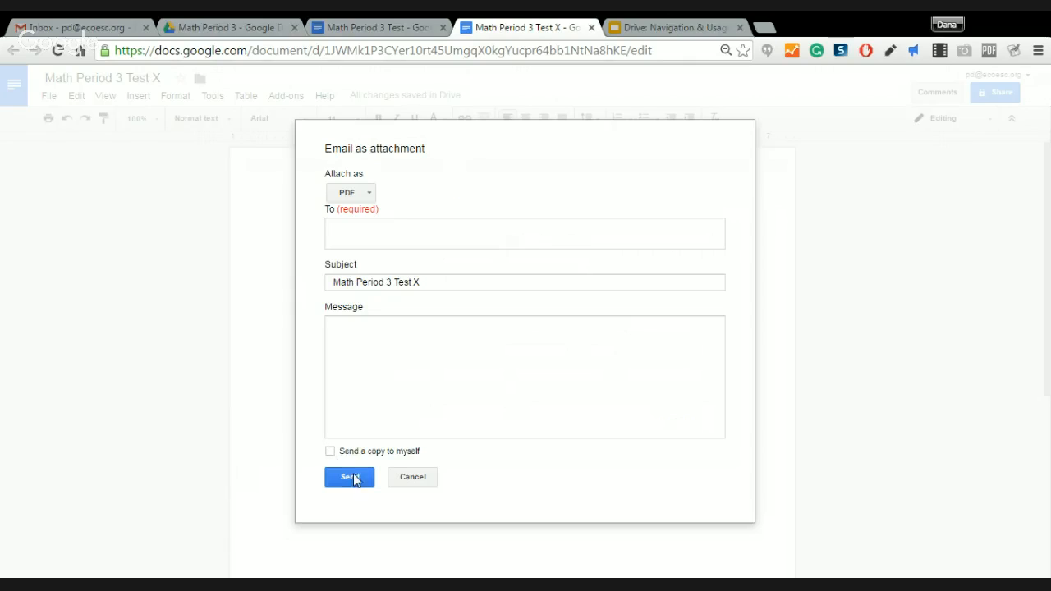
click(427, 484)
Try a dark red page color for the document and undo it
click(49, 96)
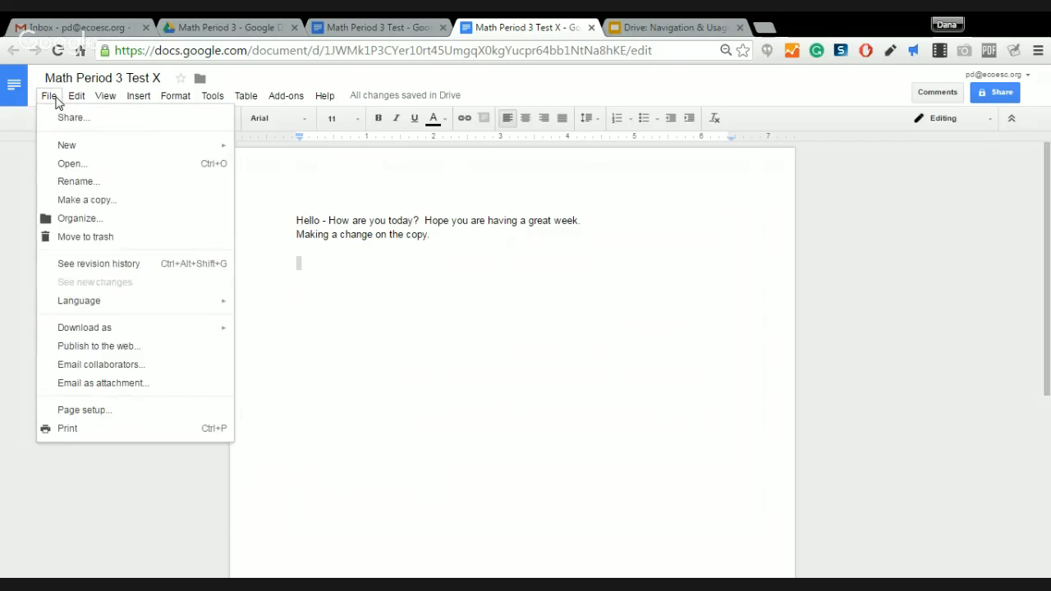
click(78, 410)
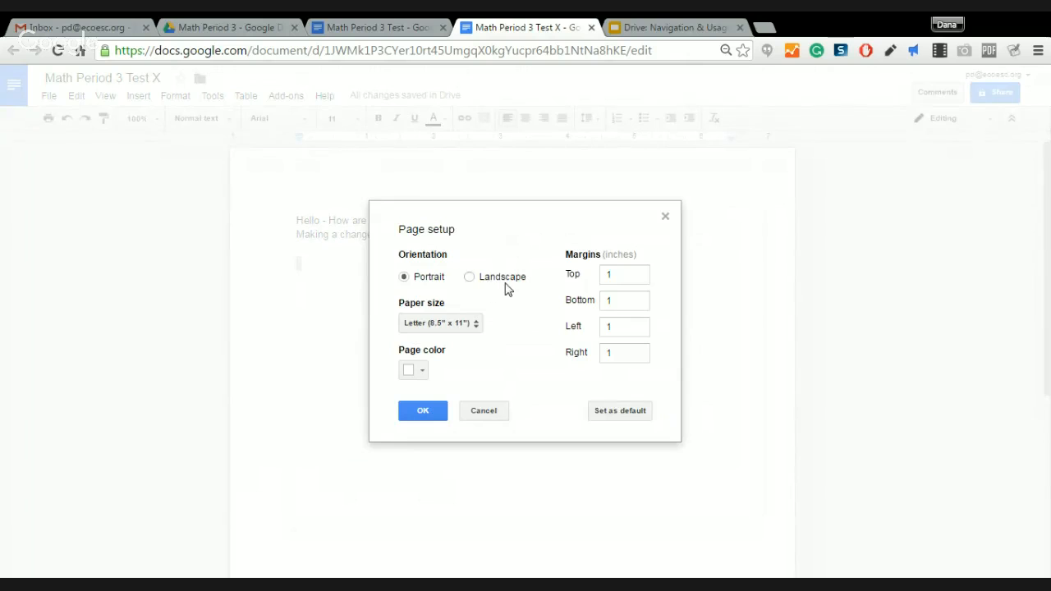
click(423, 373)
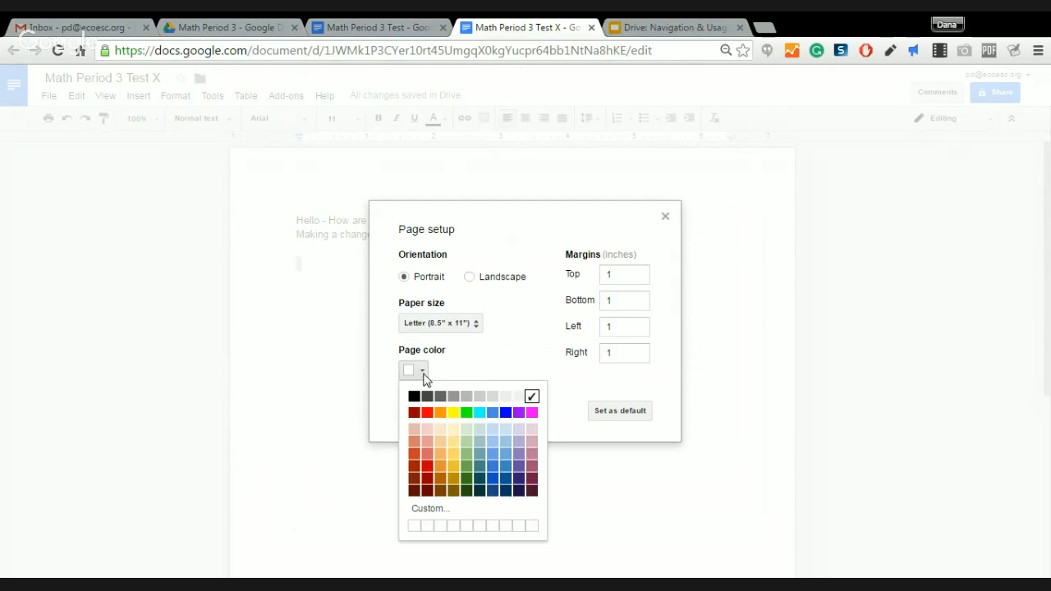
click(414, 413)
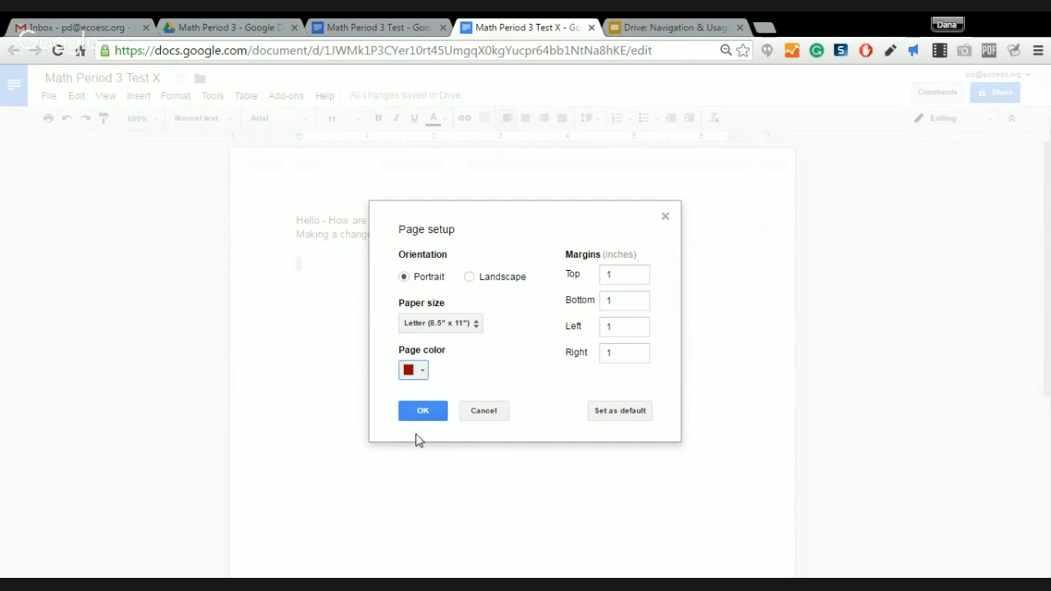
click(420, 416)
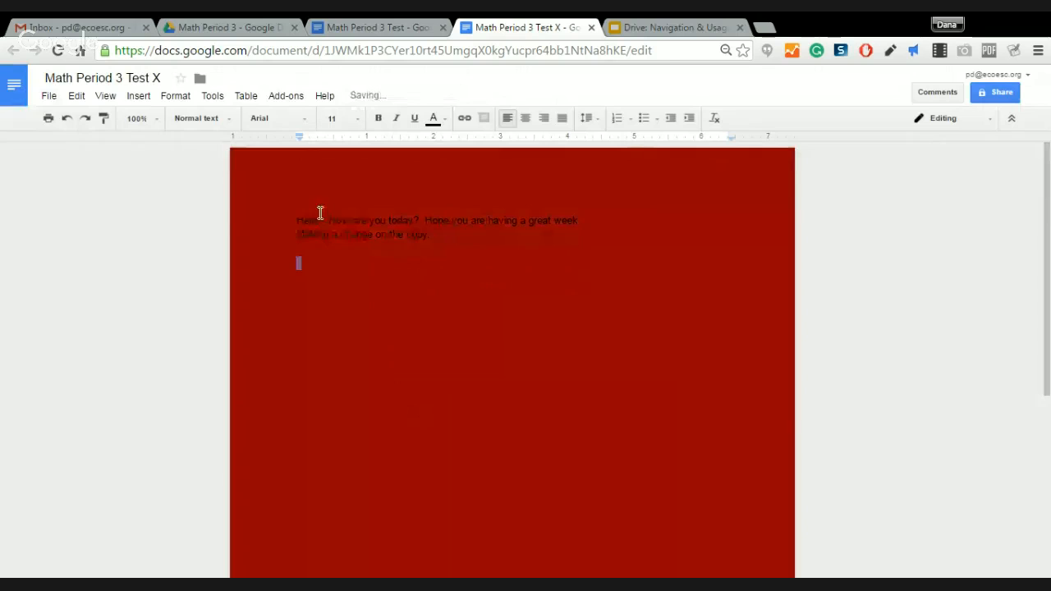
click(67, 119)
Review the orientation, paper size and margin settings in the page setup, and close it without changes
click(49, 96)
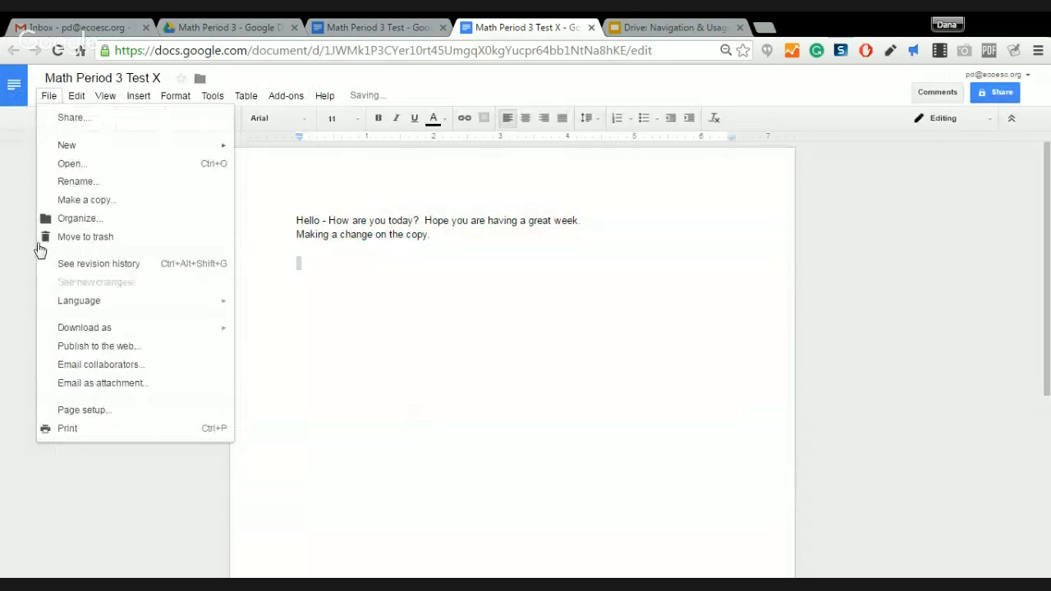
click(88, 413)
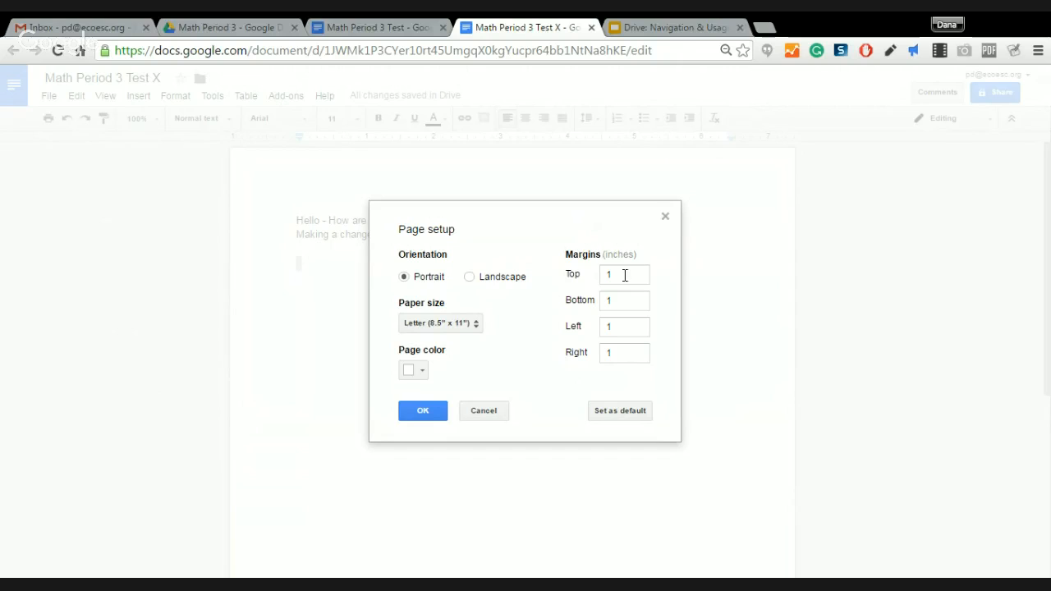
click(495, 417)
Look at the document's print preview and settings, and return to the document without printing
click(50, 96)
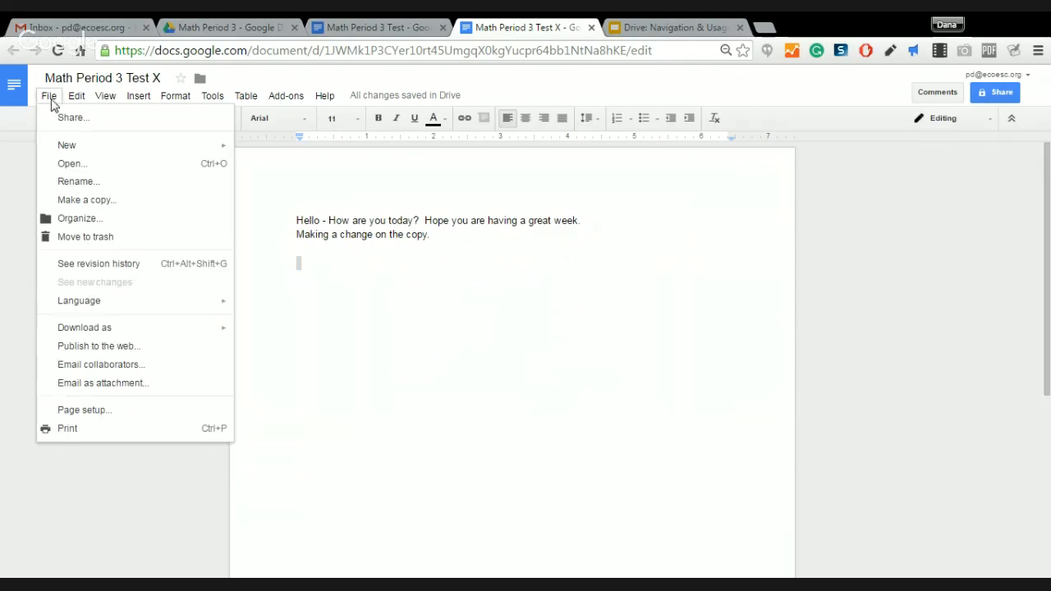
click(63, 439)
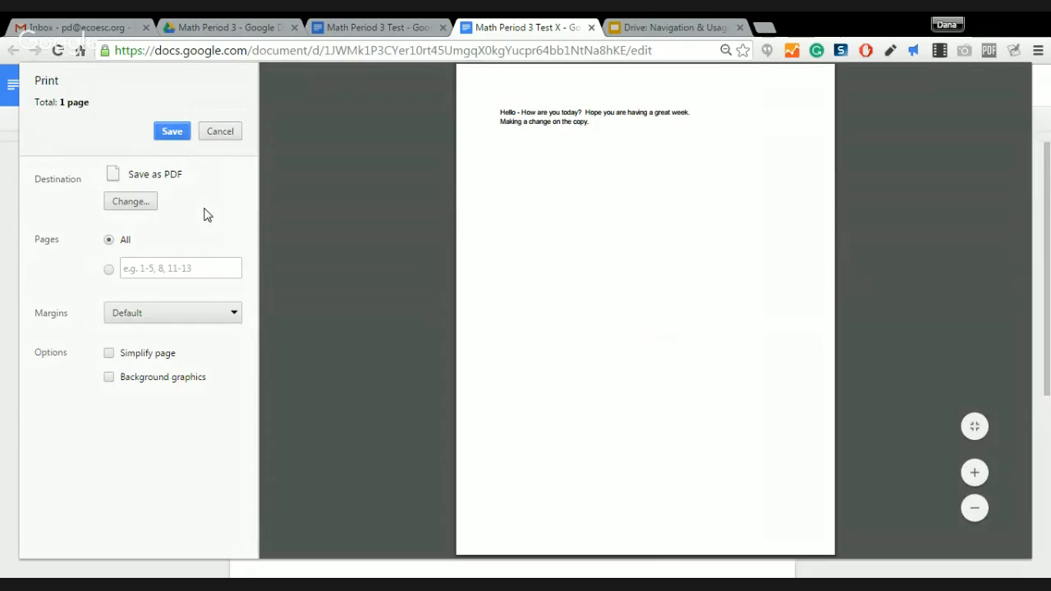
click(239, 133)
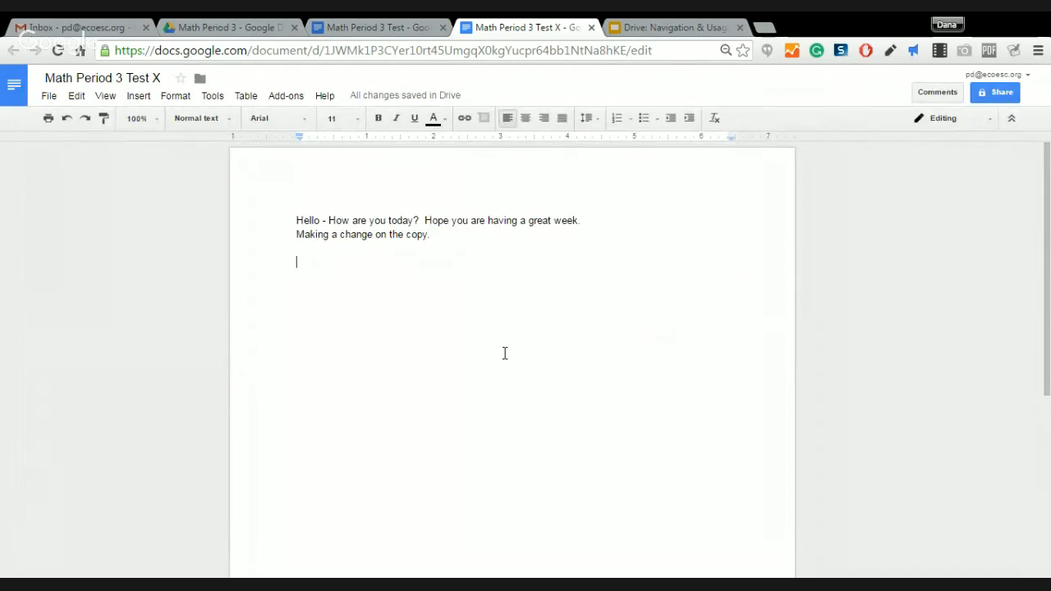
Add blank lines below the existing text until a second page starts, and enter "Page 2" there
key(Return)
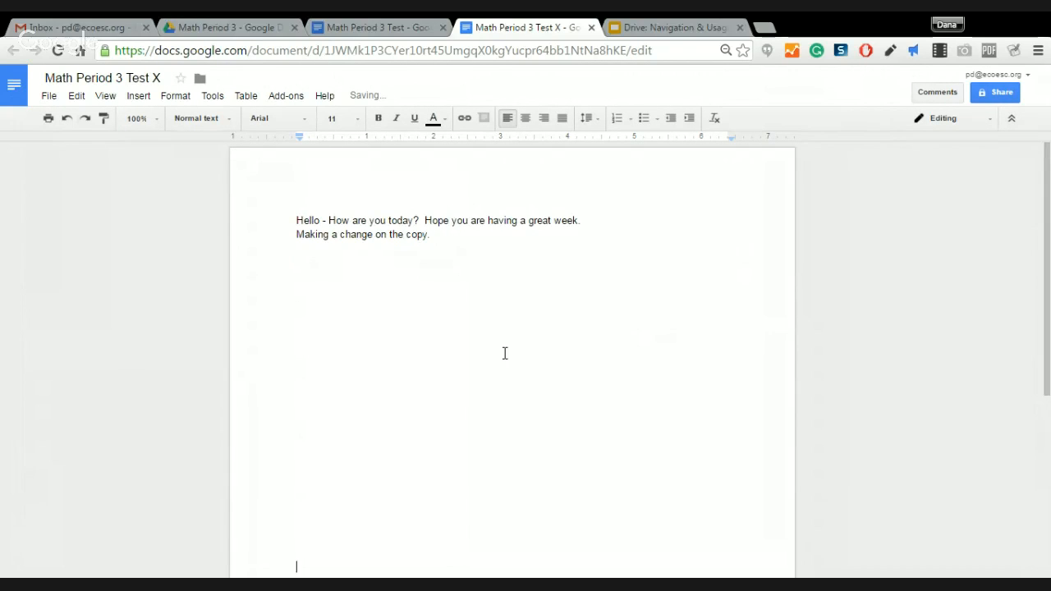
key(Return)
key(Return)
key(Return)
key(Return)
key(Return)
key(Return)
key(Return)
key(Return)
key(Return)
key(Return)
key(Return)
key(Return)
key(Return)
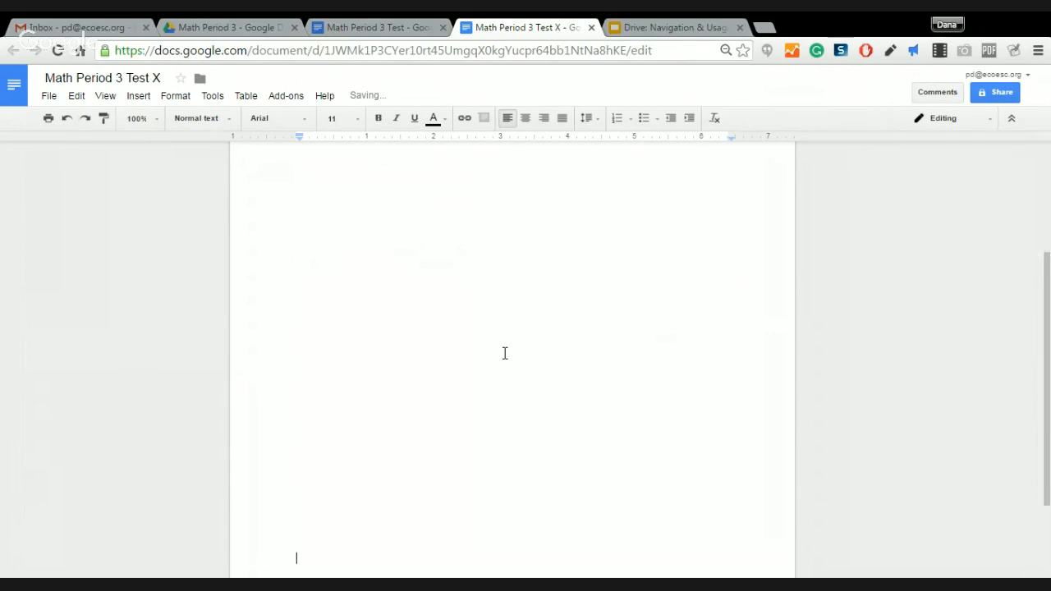
key(Return)
key(Return)
key(Return)
key(Return)
key(Return)
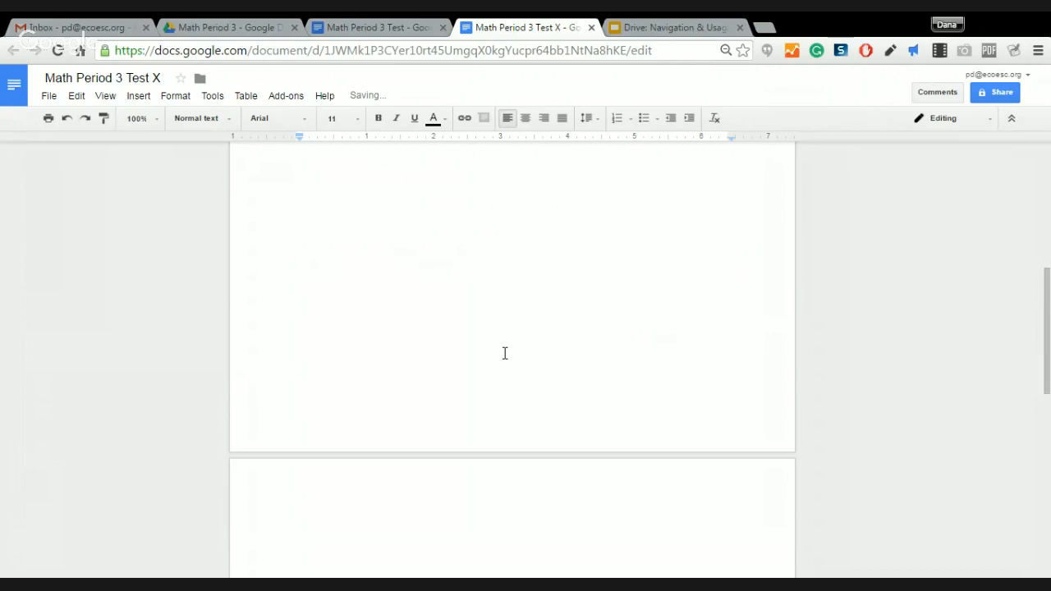
key(Return)
key(Return)
text(Page 2)
Insert a horizontal line above the "Page 2" text on the second page
double_click(345, 511)
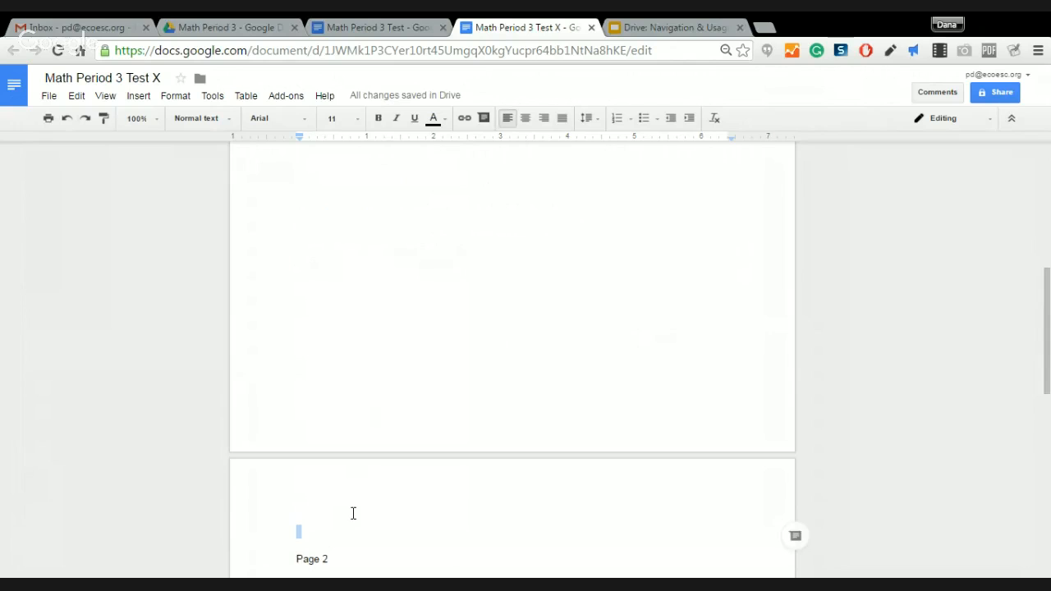
key(ctrl+z)
scroll(353, 514, down, 2)
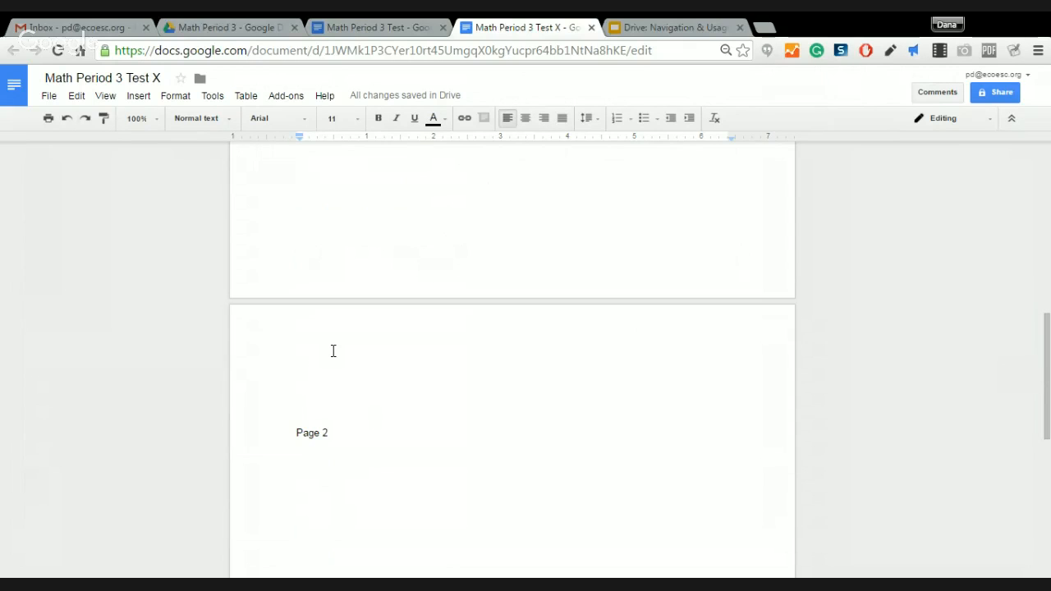
click(137, 96)
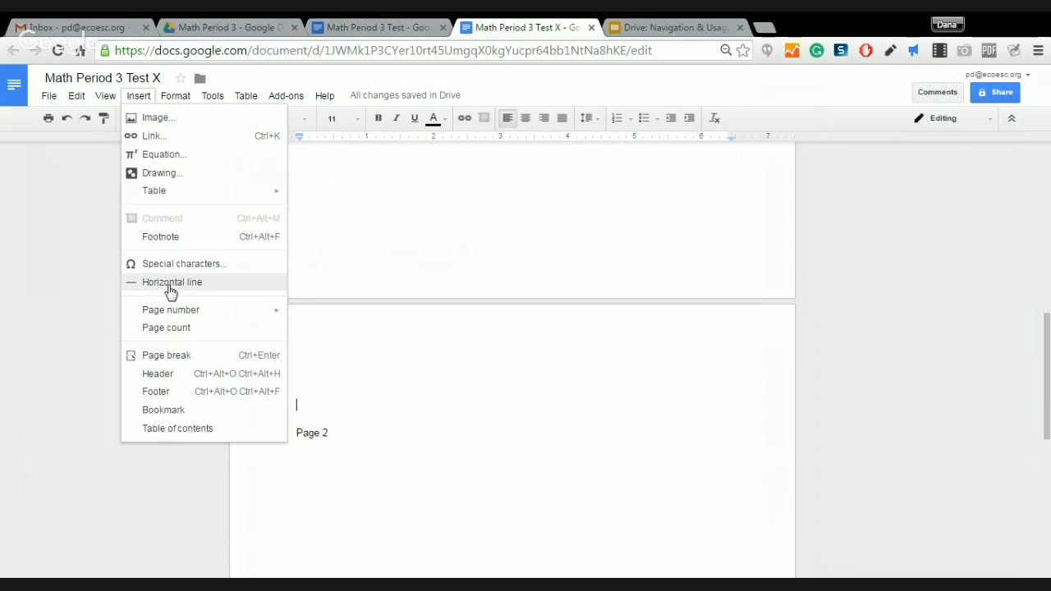
click(170, 283)
scroll(424, 421, down, 1)
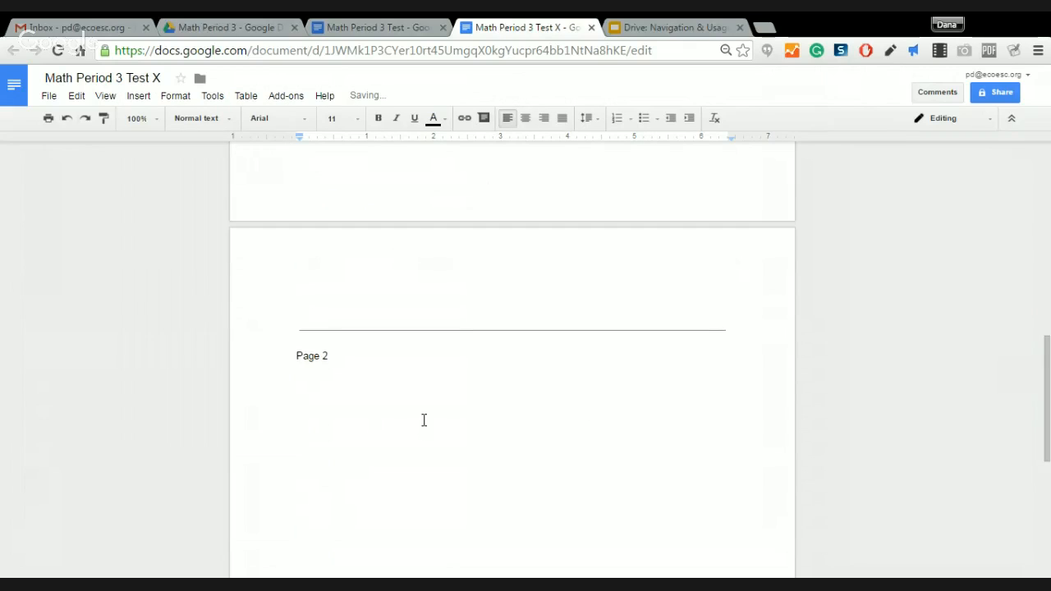
Open the print preview of the document and review the available print destinations without changing the selected one
scroll(424, 419, up, 8)
click(415, 358)
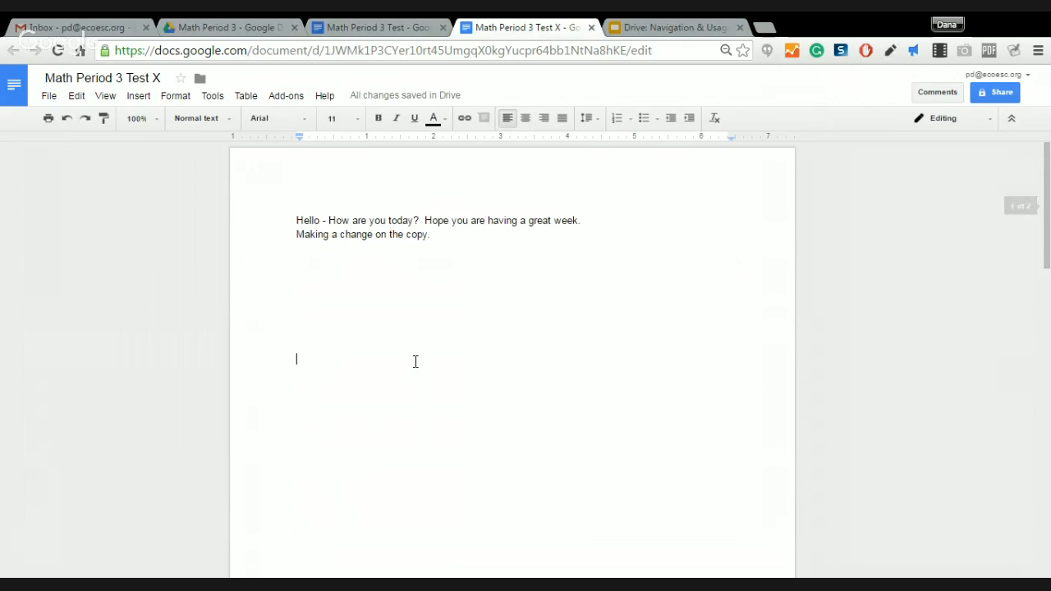
click(49, 97)
click(70, 428)
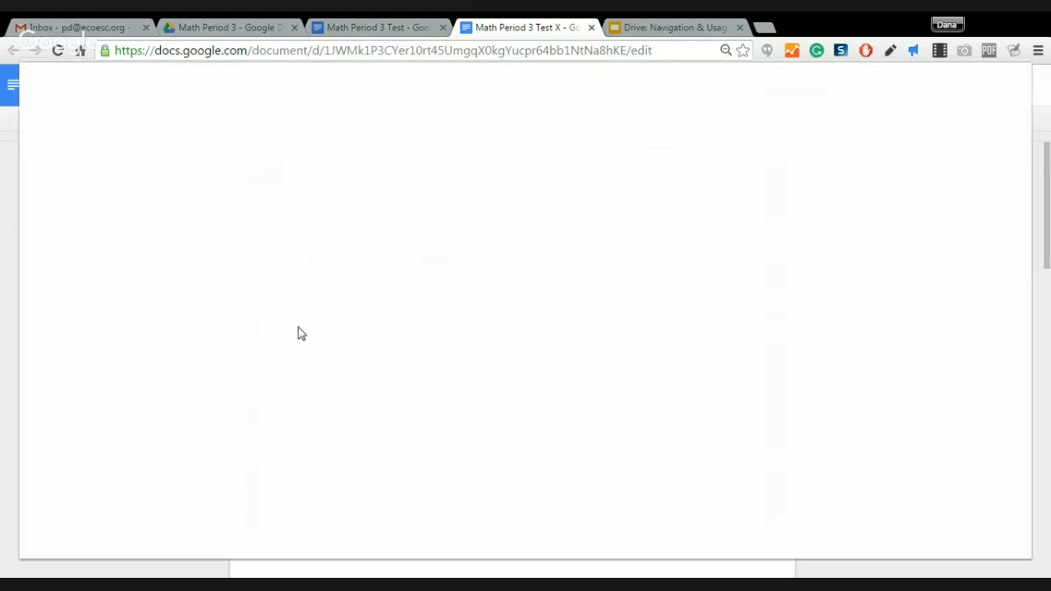
click(131, 202)
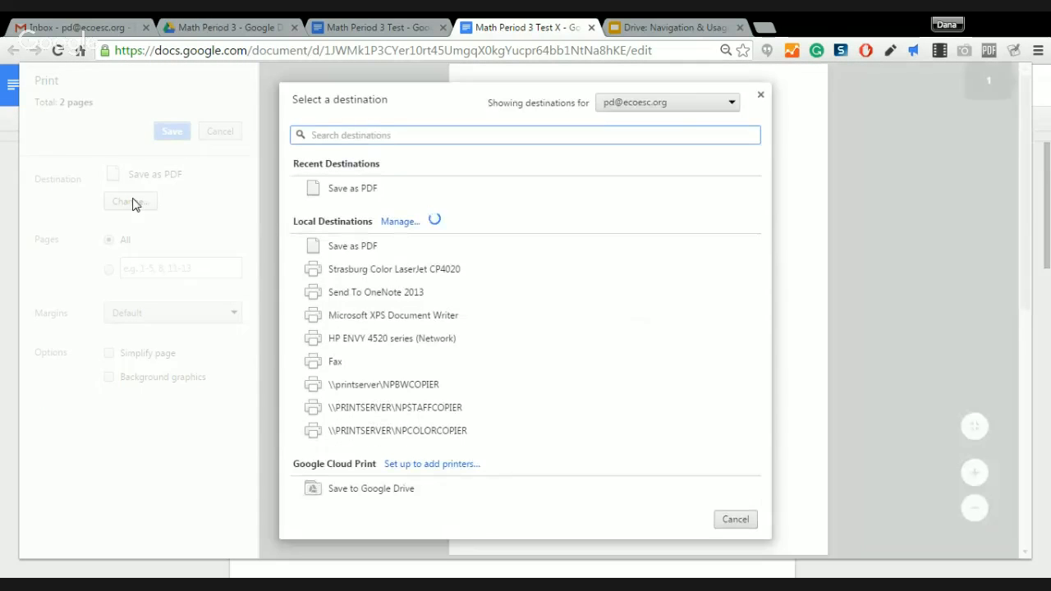
click(761, 96)
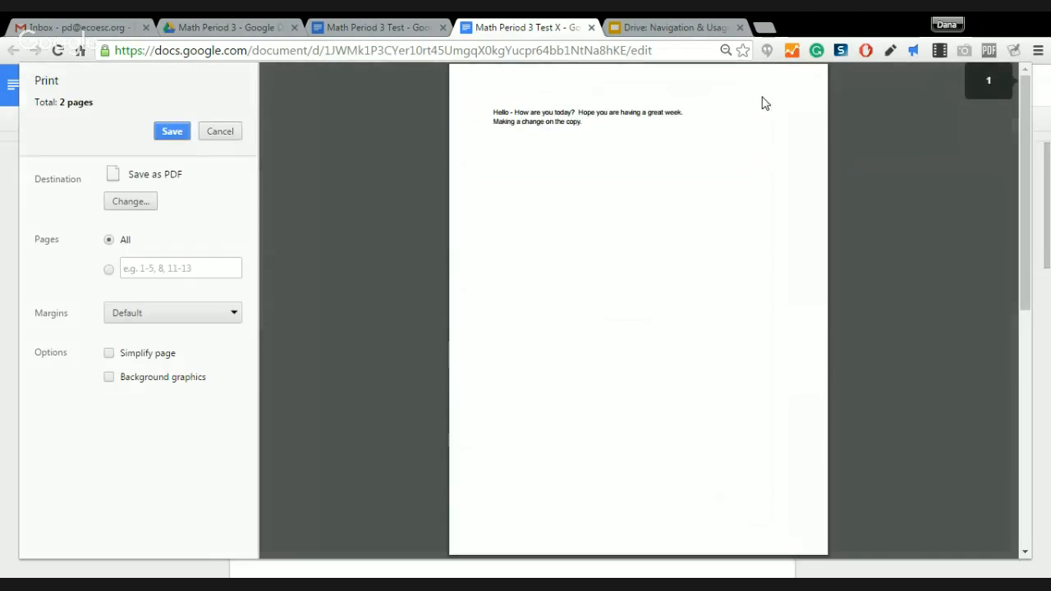
click(144, 202)
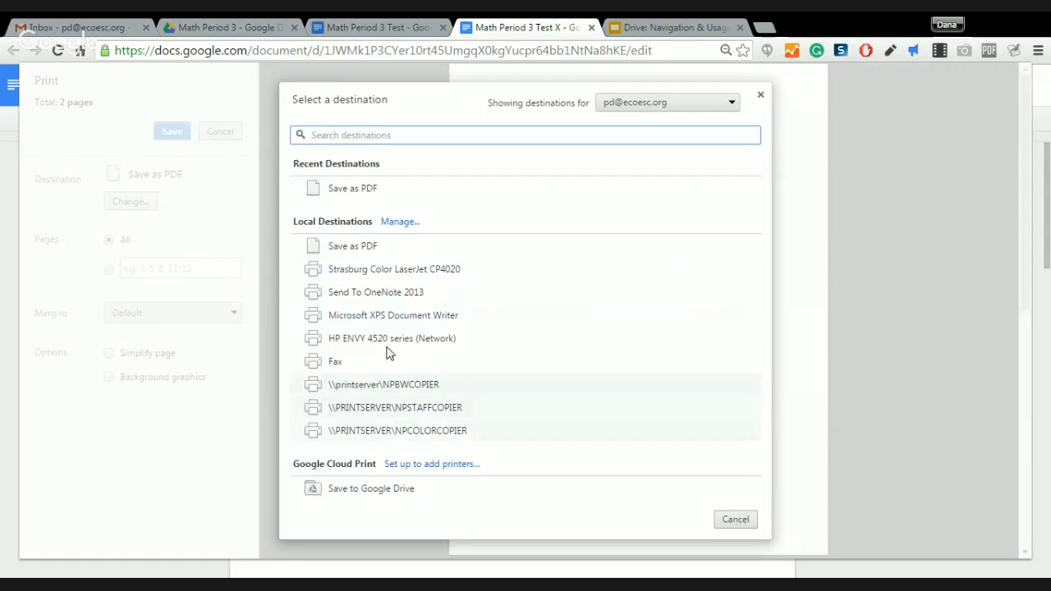
click(749, 522)
click(114, 204)
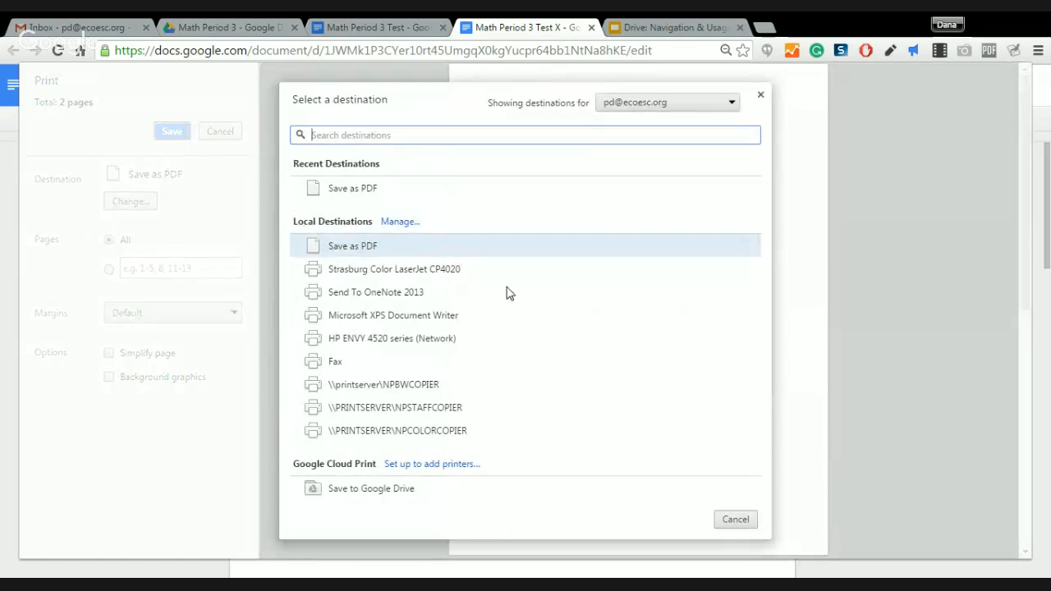
click(745, 520)
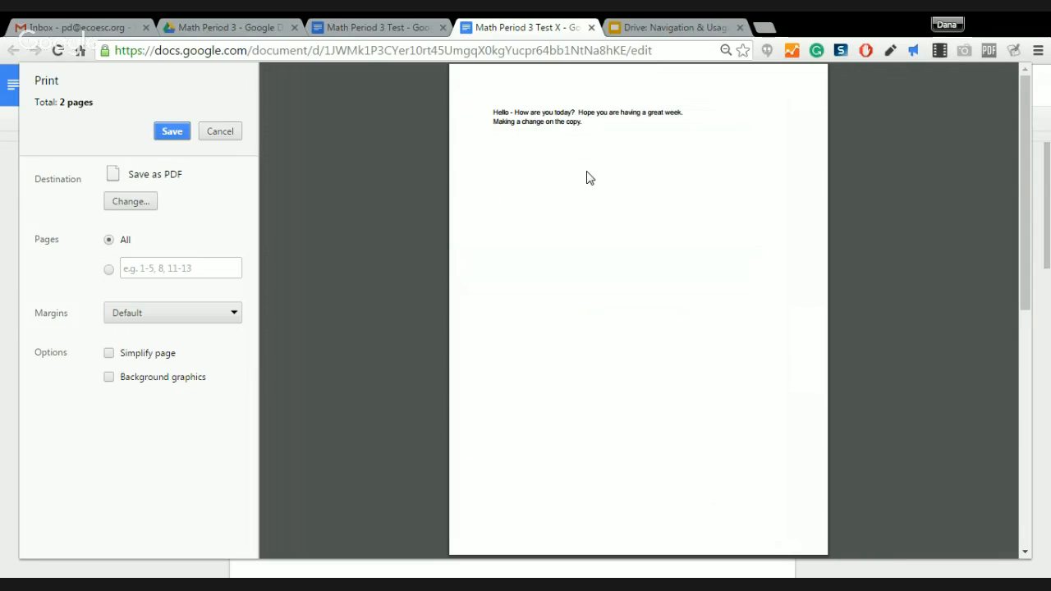
Limit the print range to page 2 and save that page as a PDF
scroll(588, 178, down, 6)
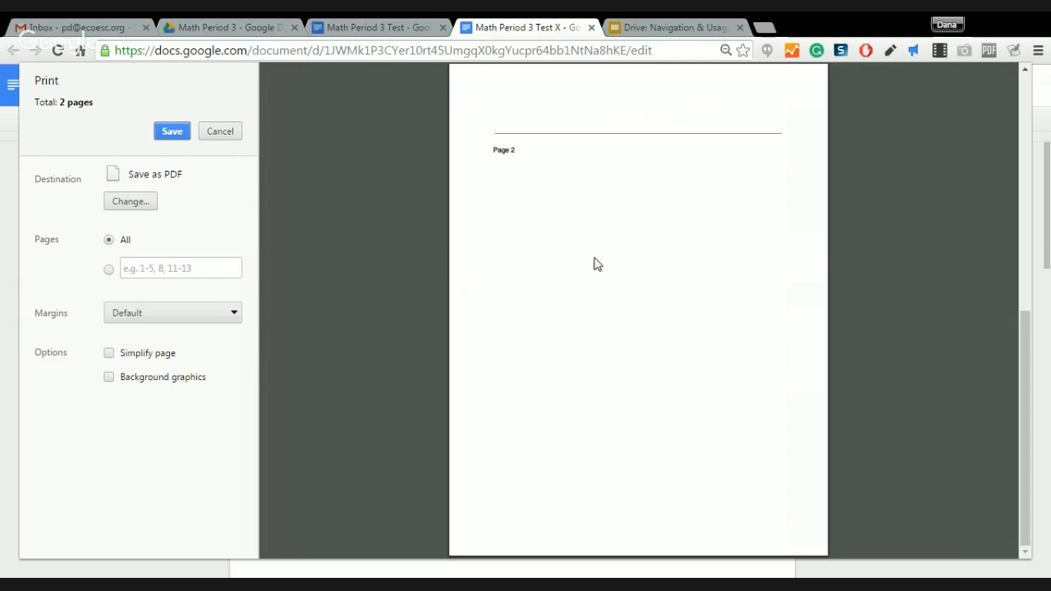
click(108, 270)
text(2)
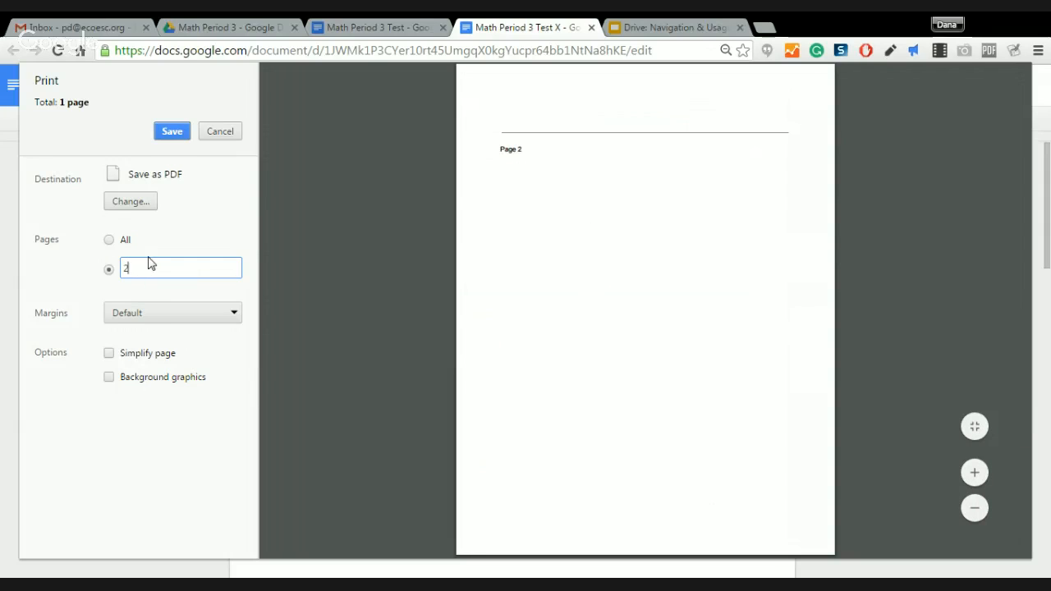
click(174, 133)
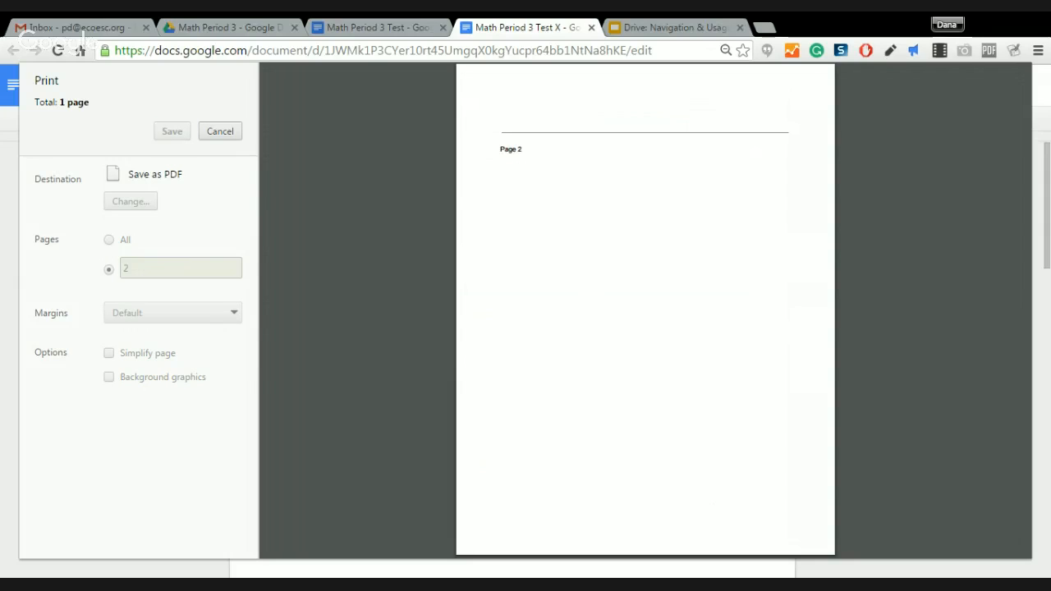
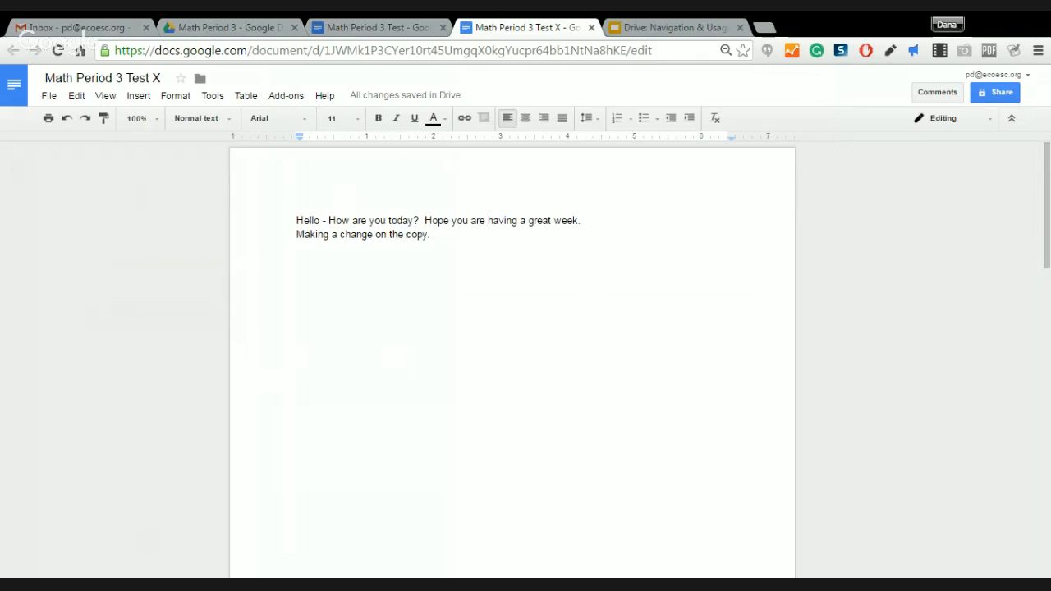
Look at the file formats offered for downloading the document
click(445, 301)
click(48, 96)
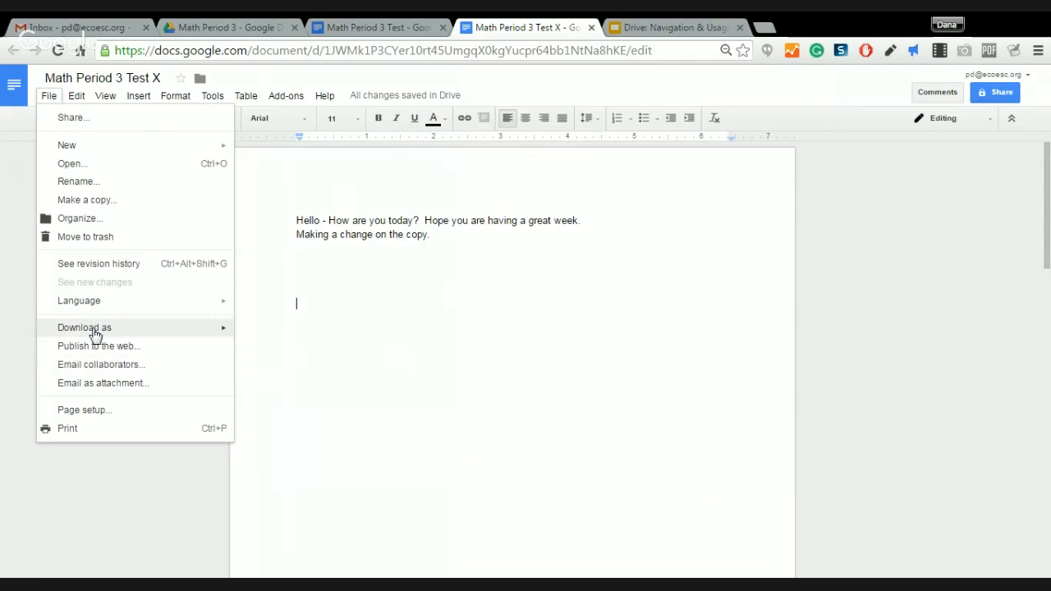
mouse_move(95, 334)
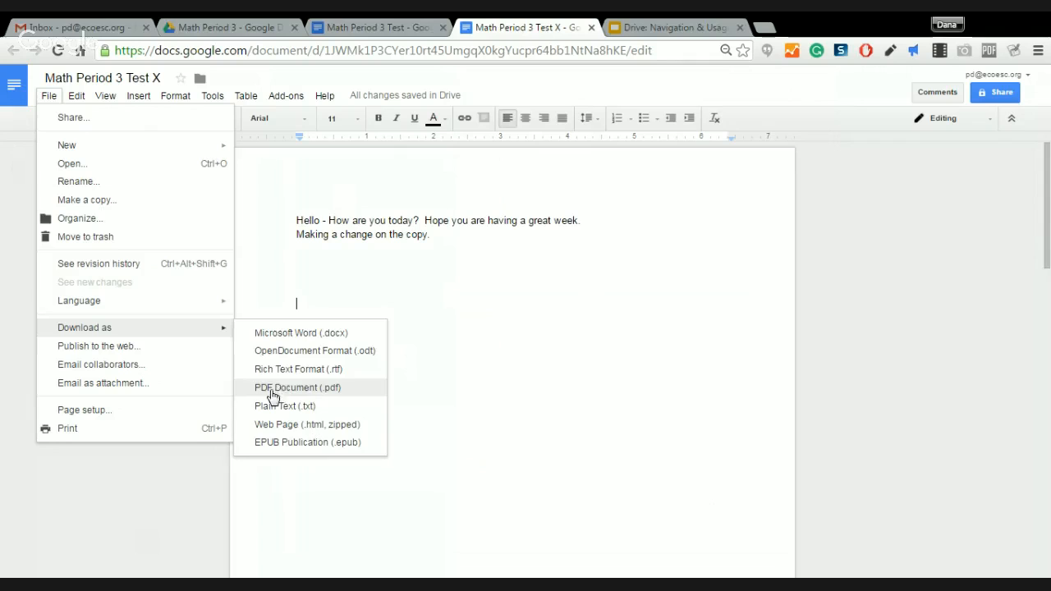
Review both pages in the print preview and the custom page range option, and return to the document without saving
click(97, 428)
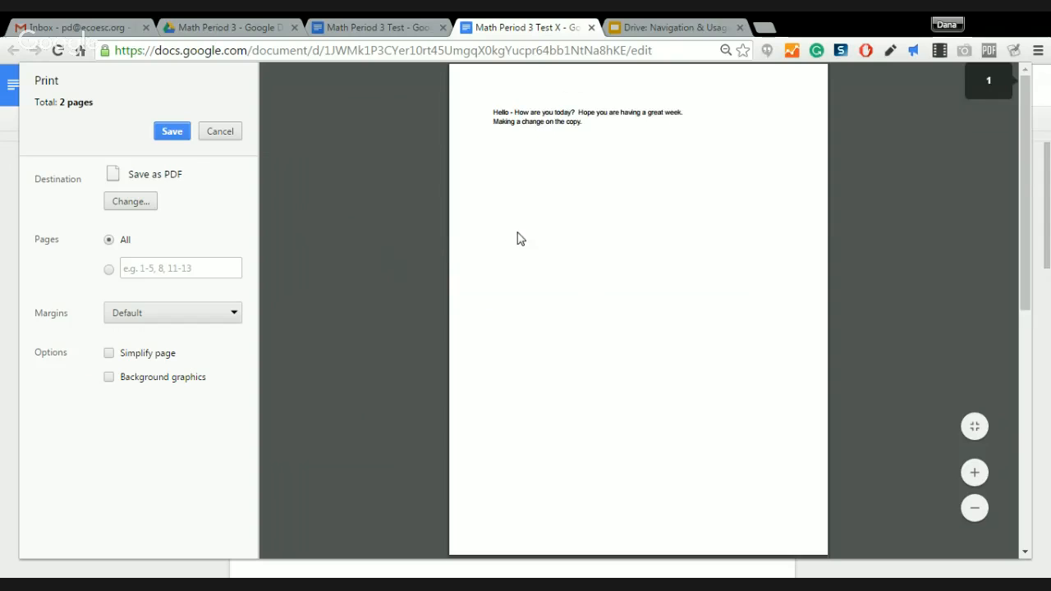
scroll(517, 238, down, 4)
scroll(520, 238, up, 4)
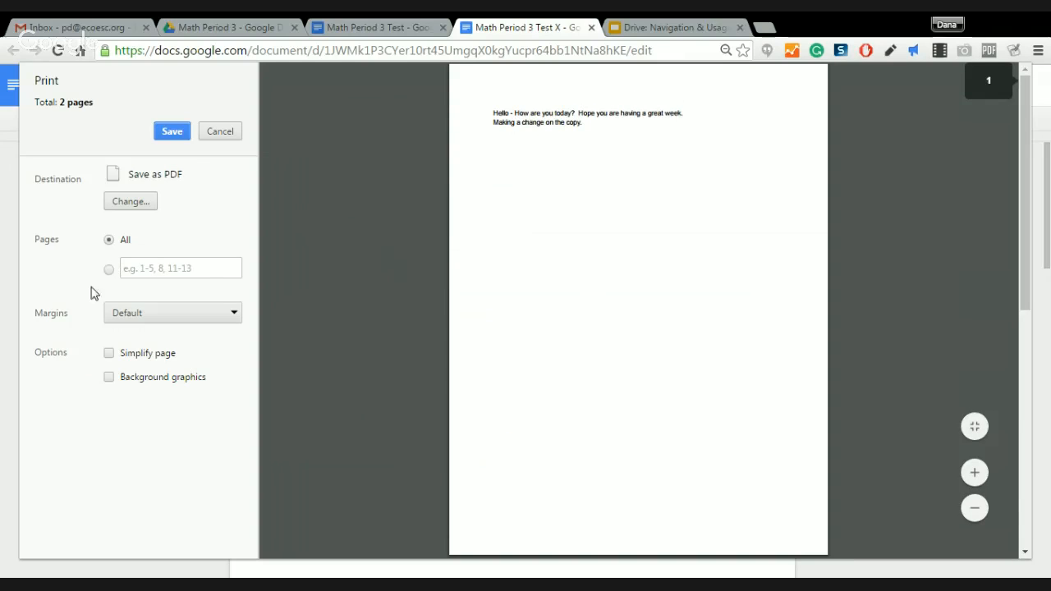
click(152, 271)
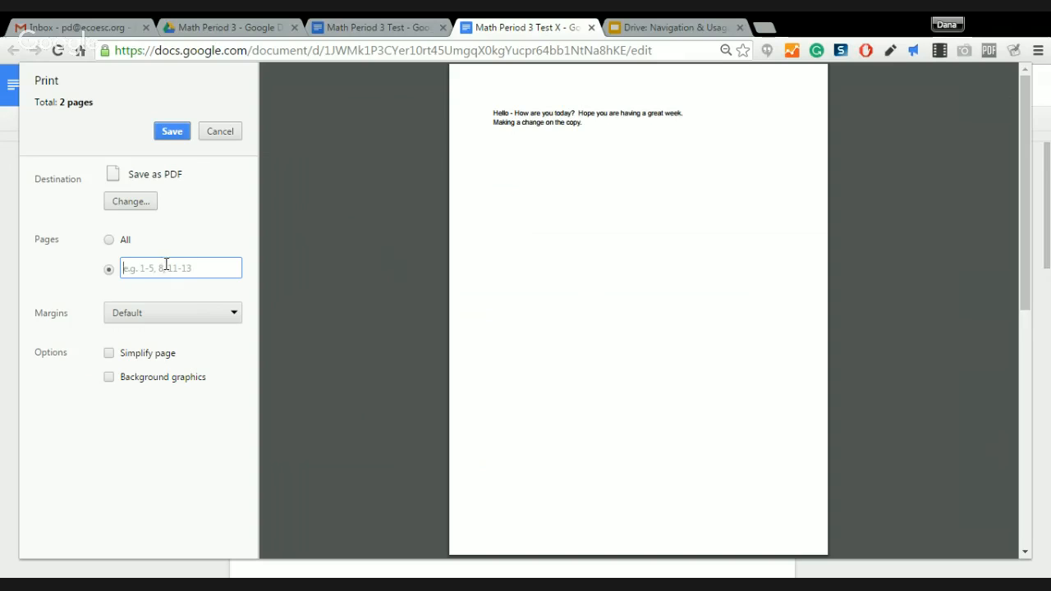
click(220, 132)
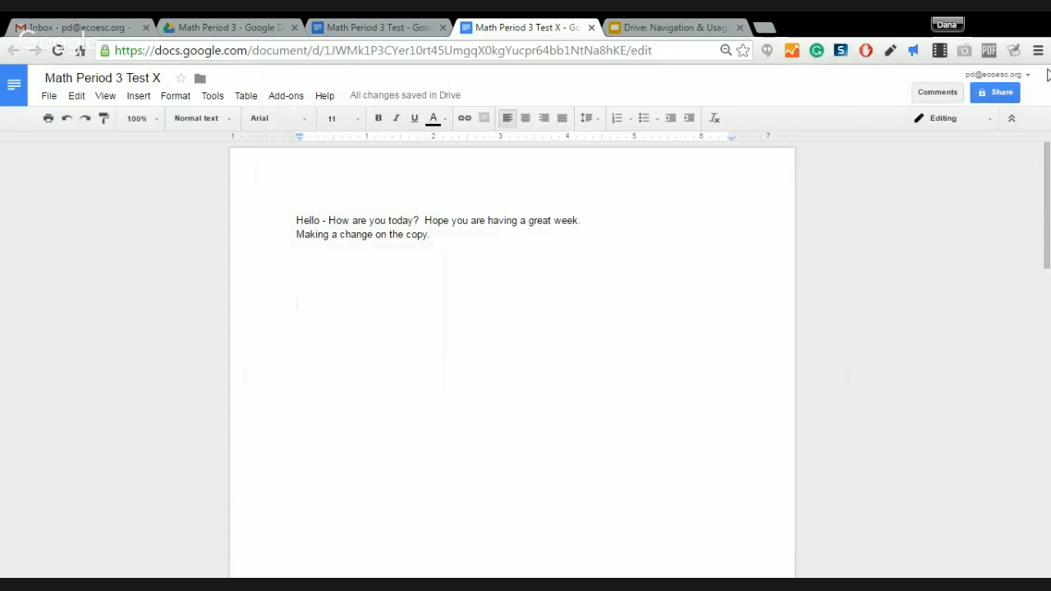
Switch to Google Drive and look through the files in My Drive
click(224, 30)
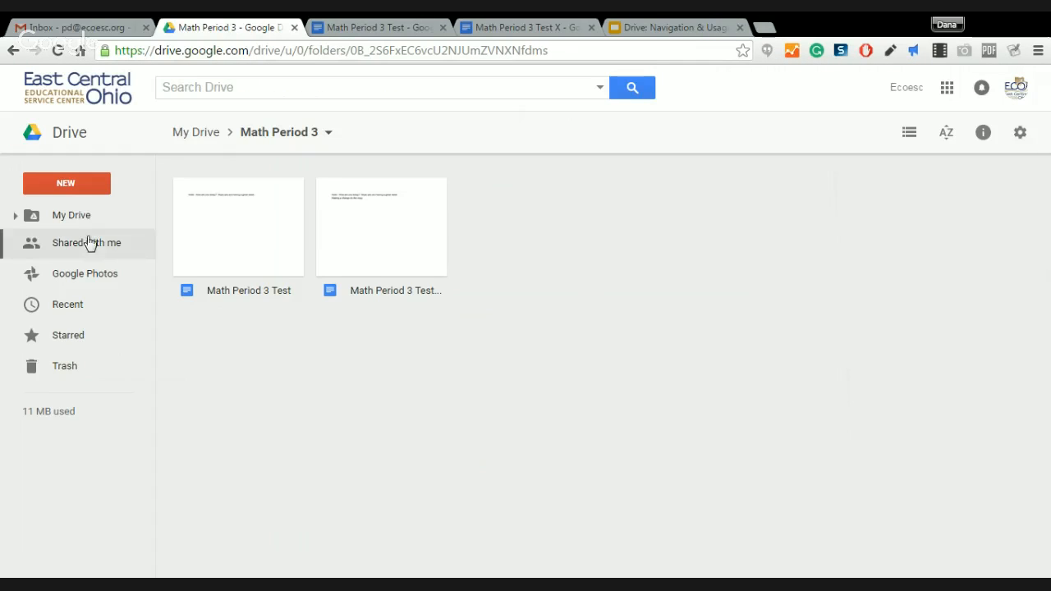
click(47, 217)
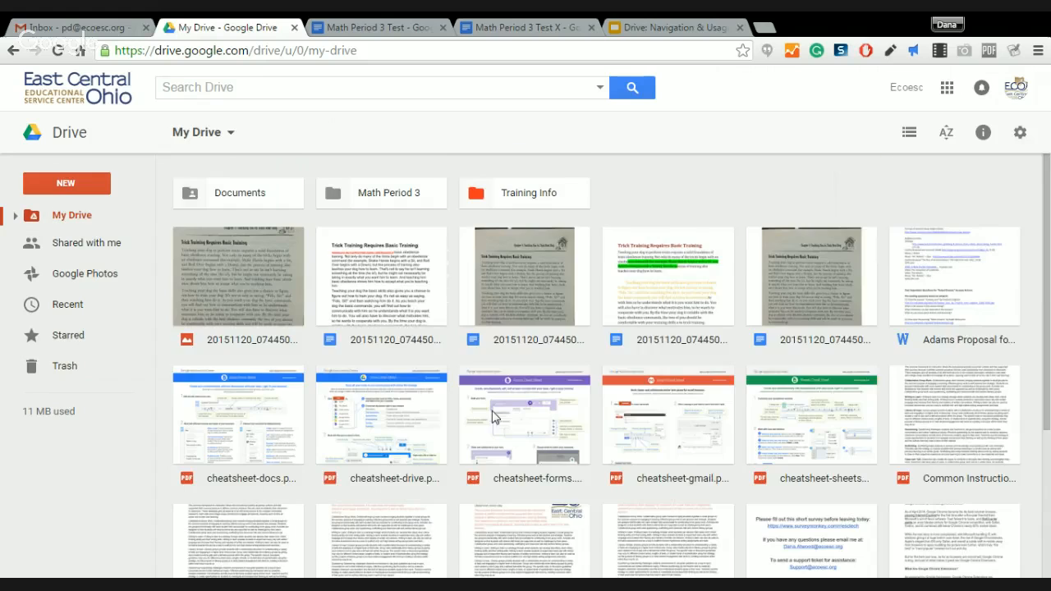
scroll(550, 394, down, 3)
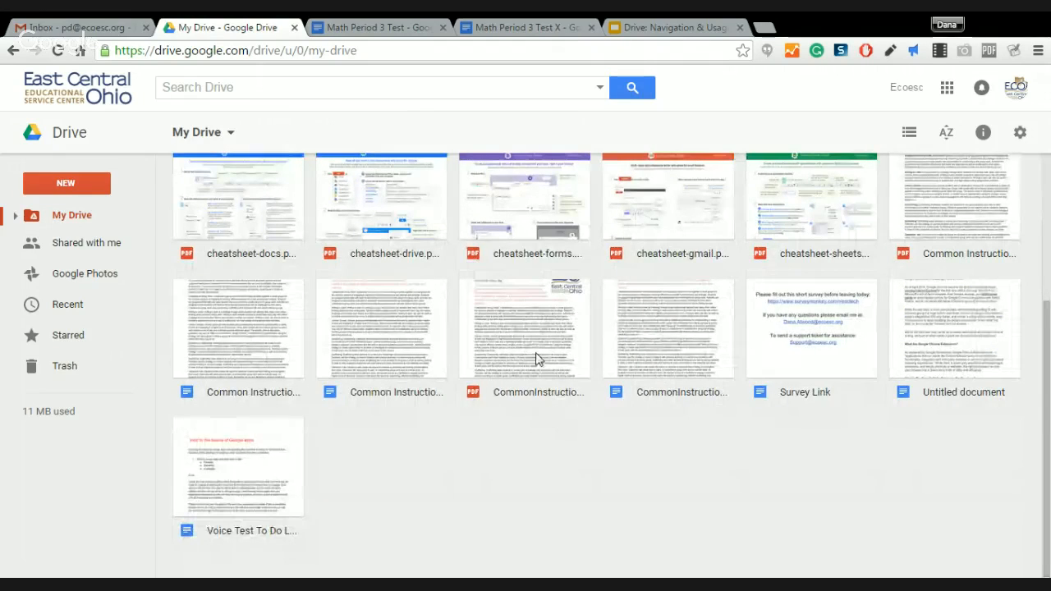
scroll(529, 366, up, 3)
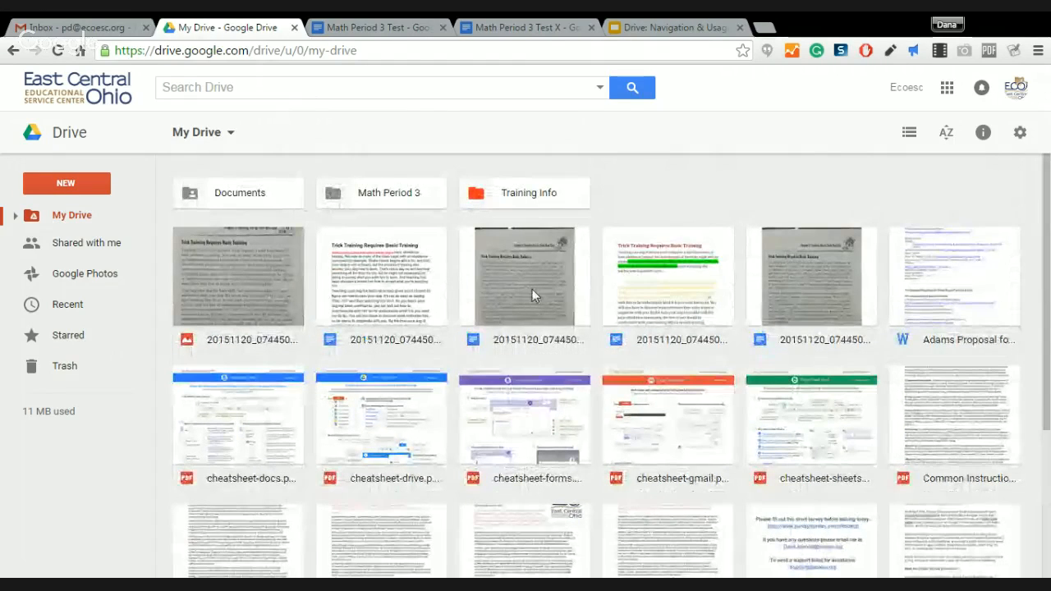
double_click(519, 431)
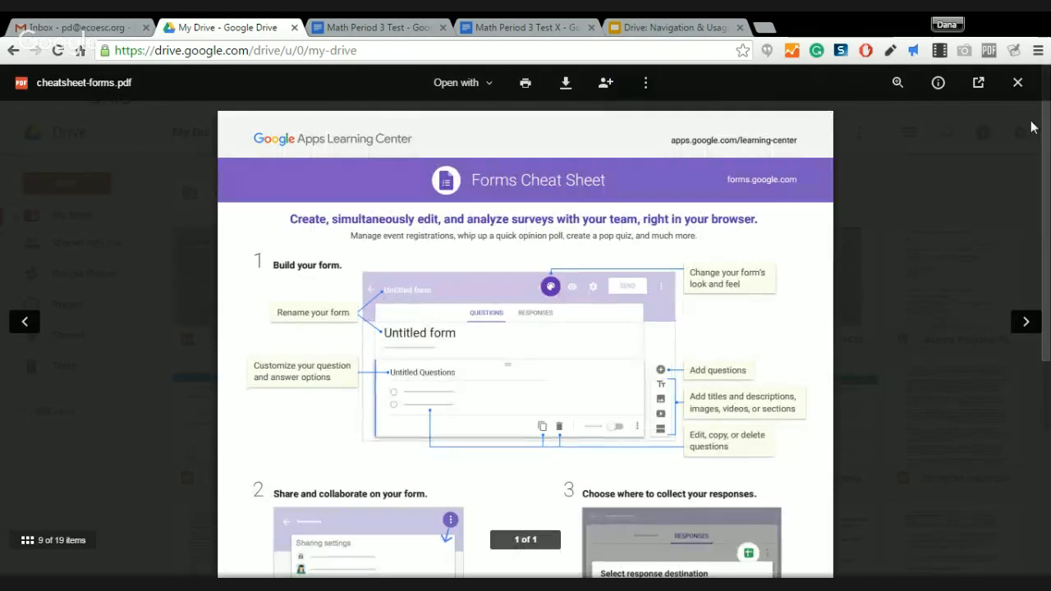
click(1017, 83)
right_click(493, 425)
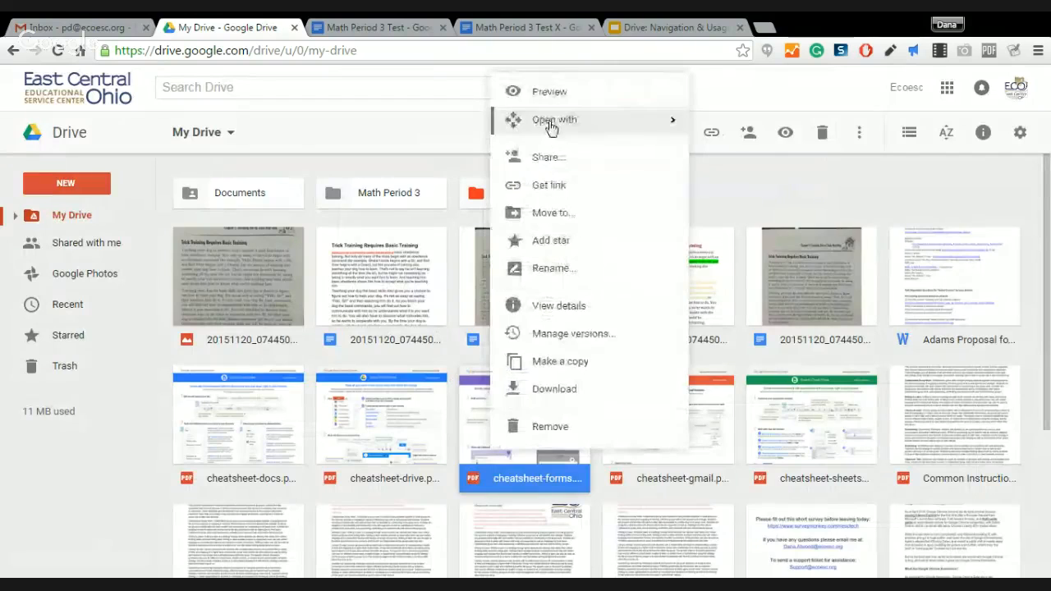
mouse_move(550, 122)
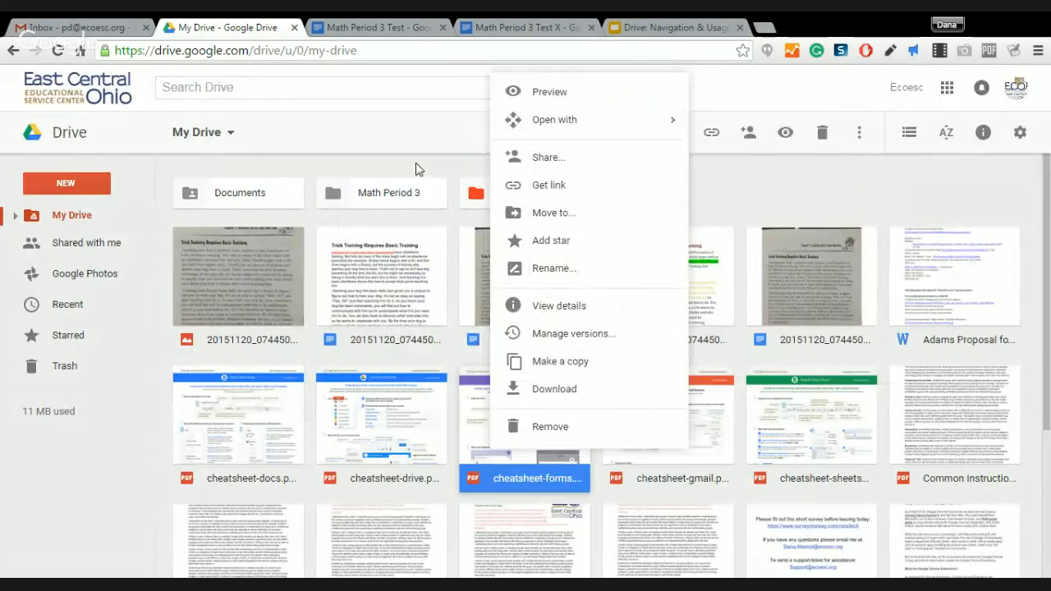
click(765, 183)
Open the print preview of cheatsheet-forms.pdf, try 50 as the page range, and cancel without saving
double_click(517, 437)
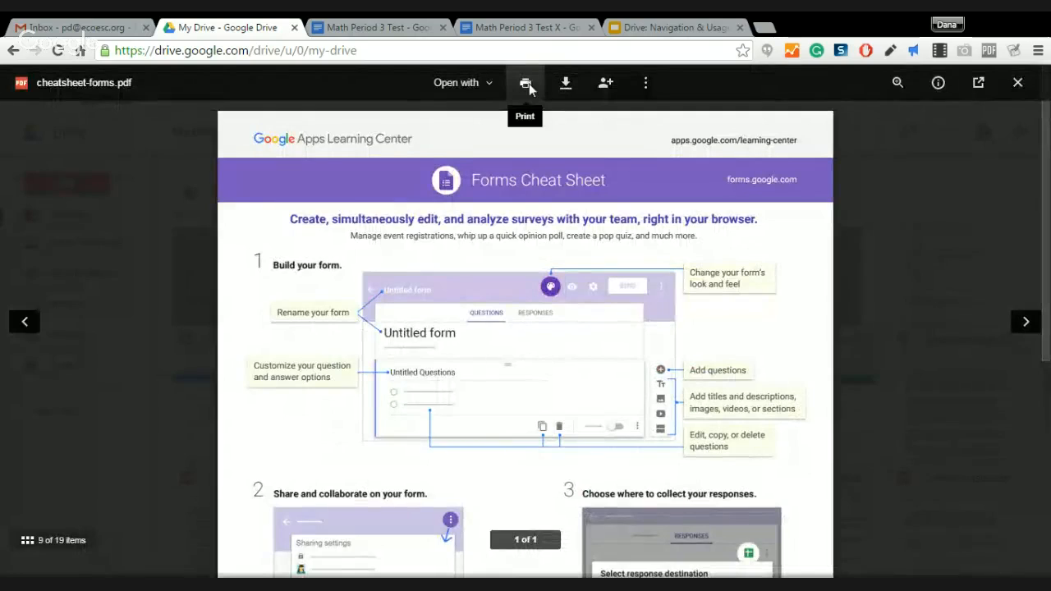
click(527, 83)
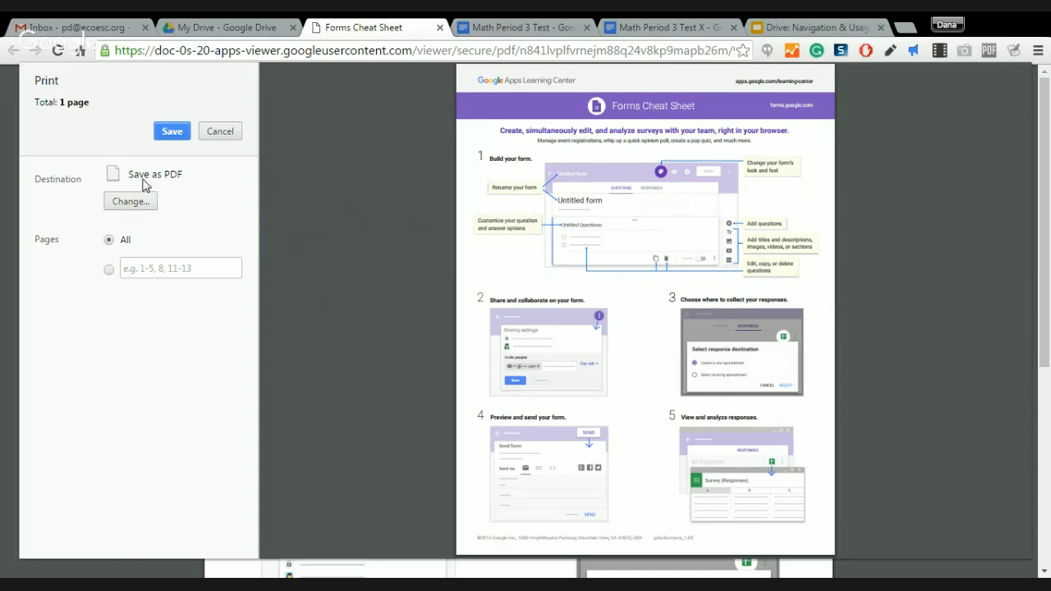
click(108, 269)
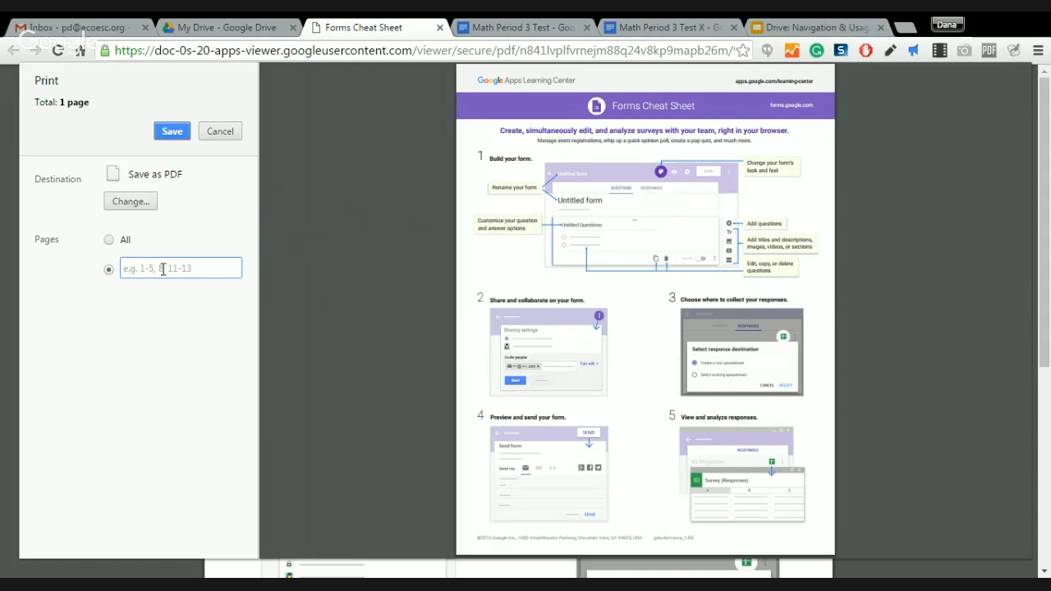
text(50)
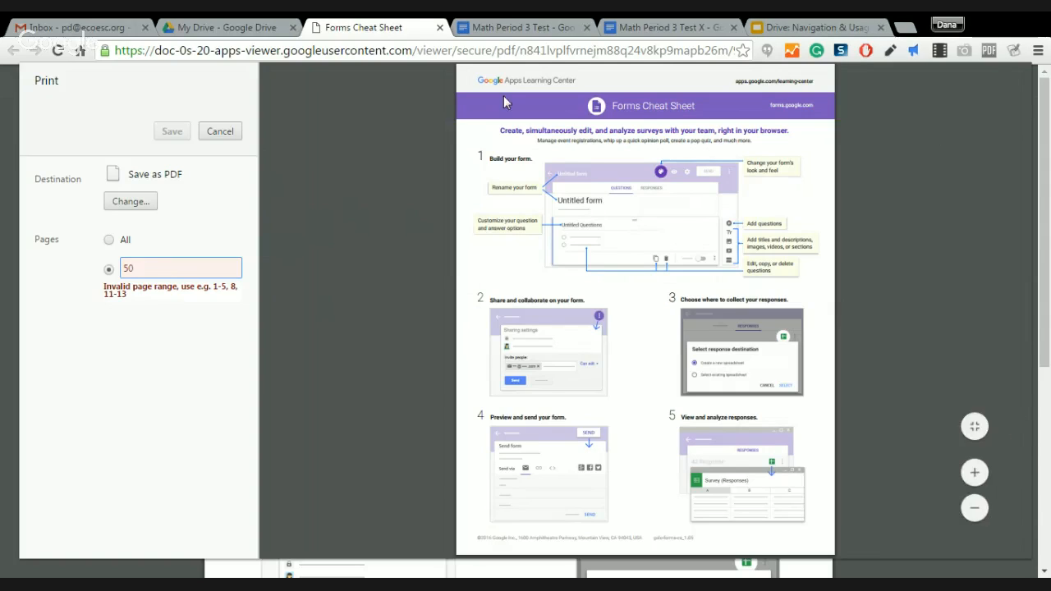
click(226, 134)
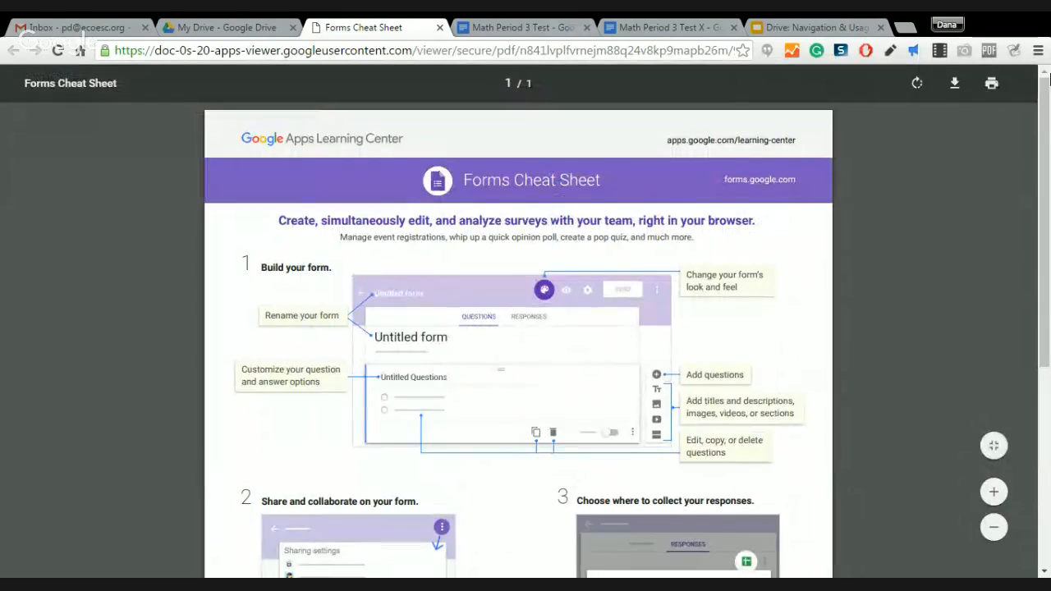
Close the Forms Cheat Sheet PDF and the Math Period 3 Test document, and return to Math Period 3 Test X
click(439, 27)
click(1017, 83)
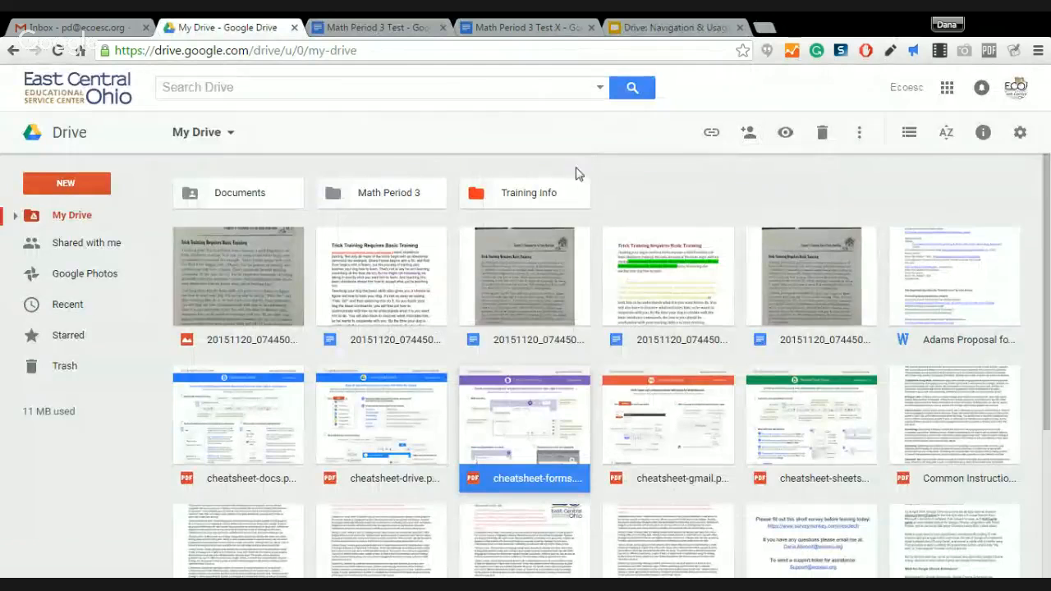
click(359, 28)
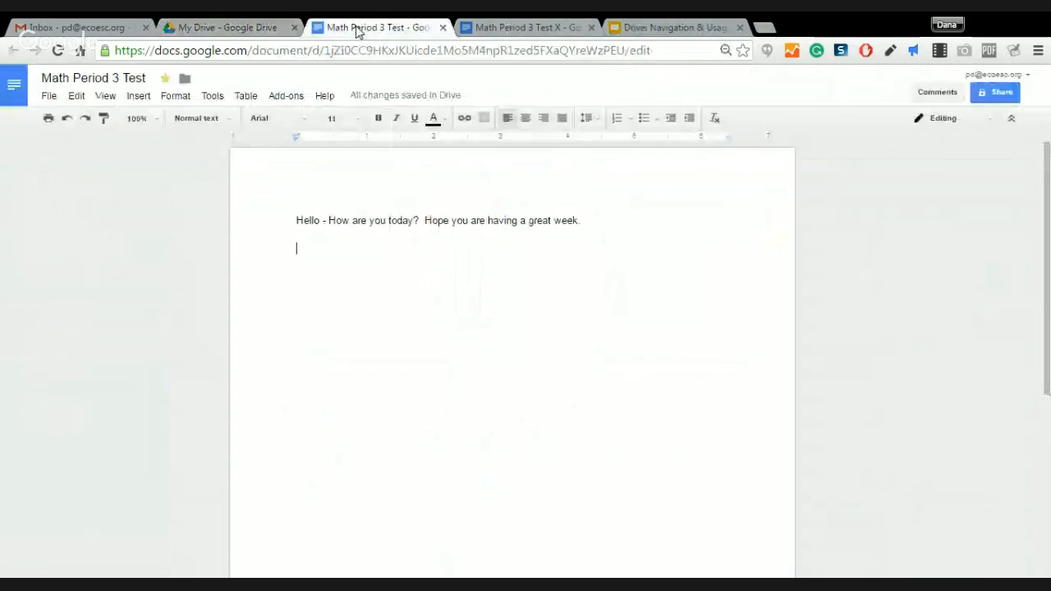
click(443, 28)
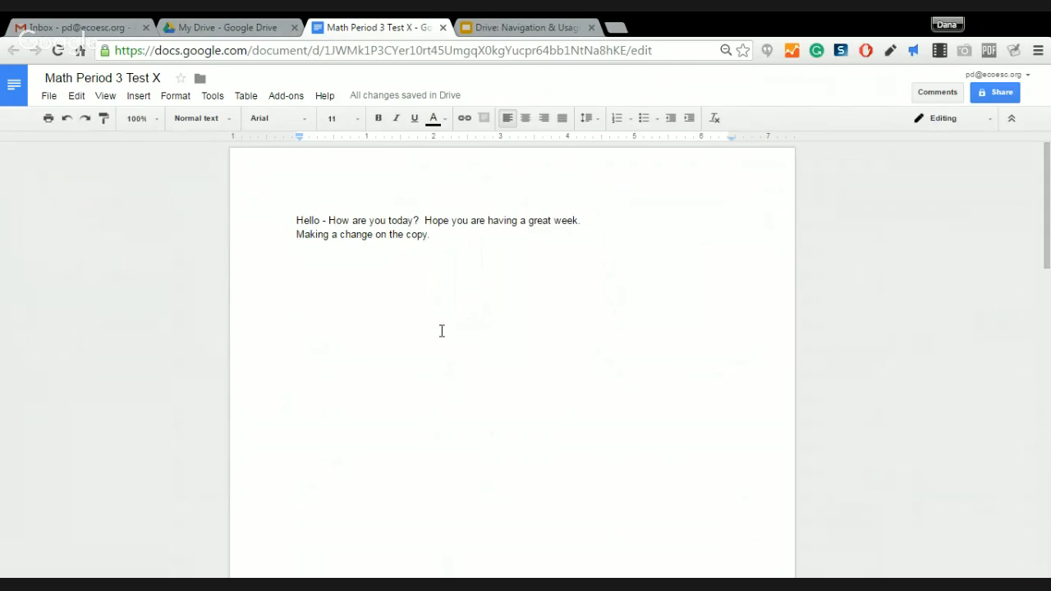
Insert the "Writing the alphabet" Google Play screenshot into the document by uploading it from the computer
click(49, 97)
mouse_move(75, 101)
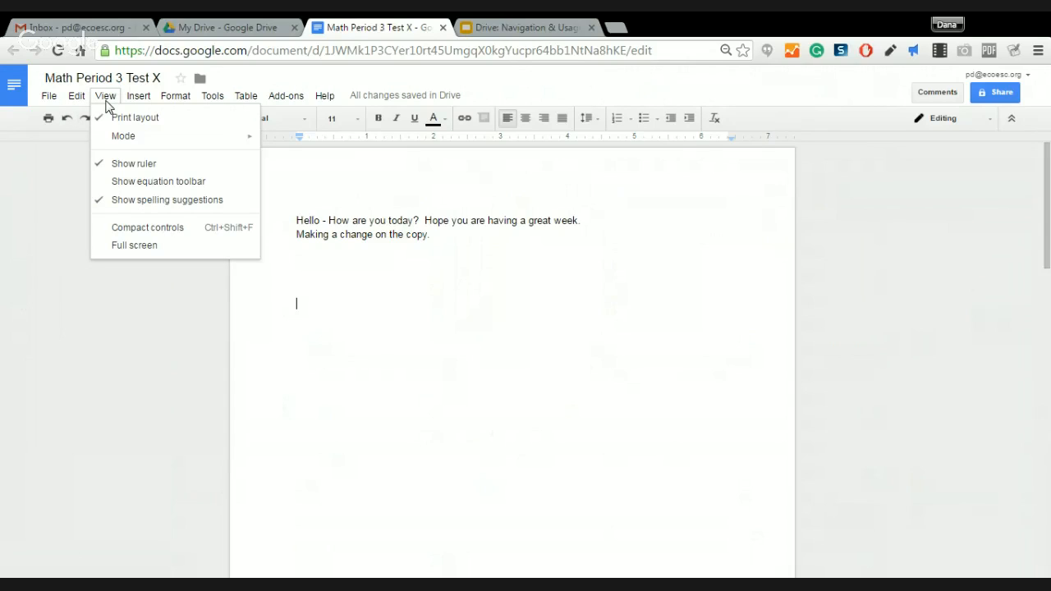
mouse_move(140, 101)
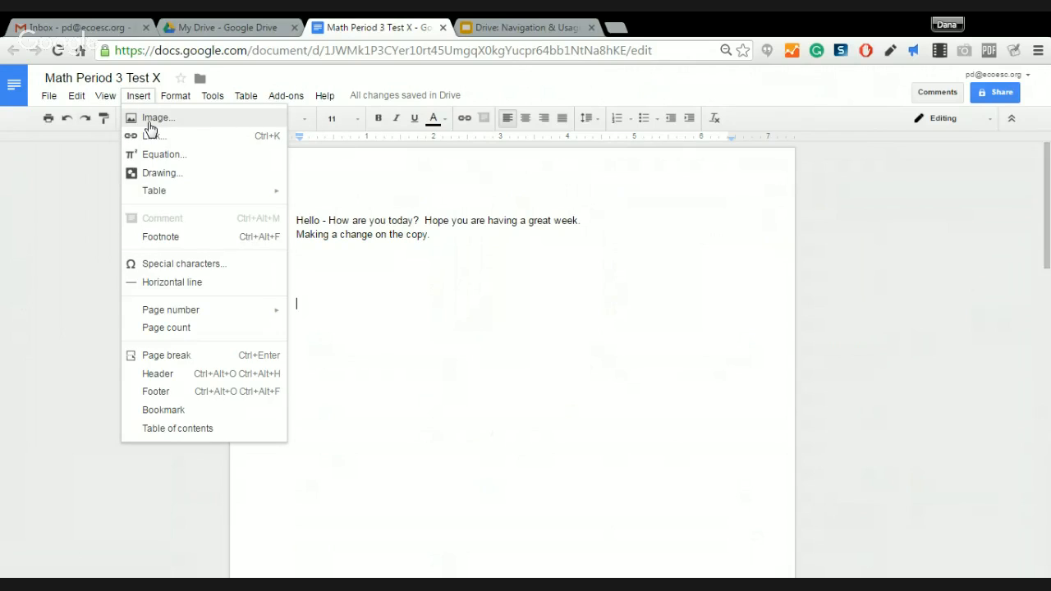
click(150, 119)
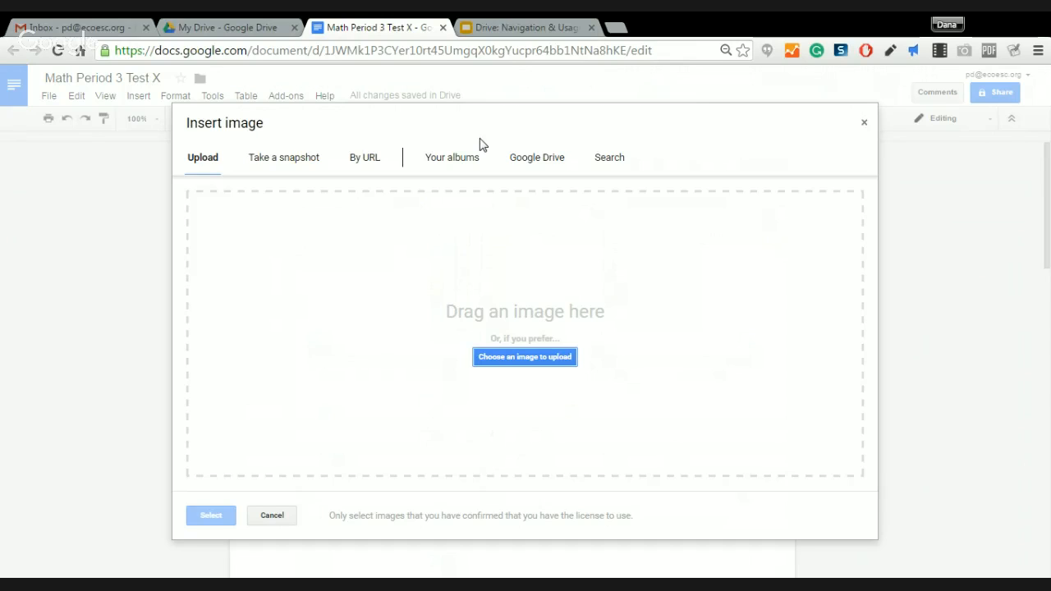
click(519, 361)
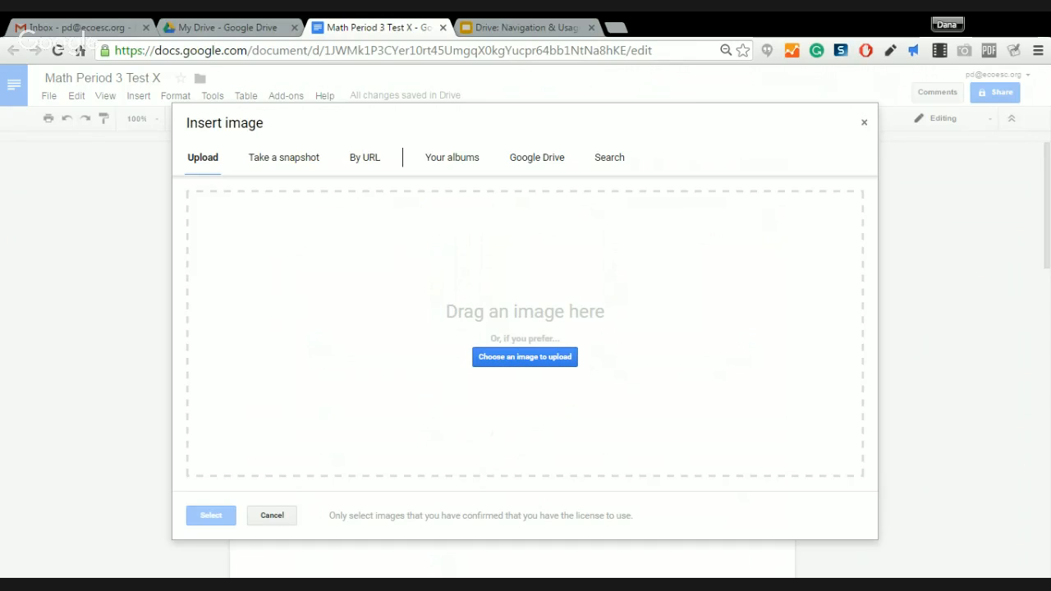
double_click(381, 362)
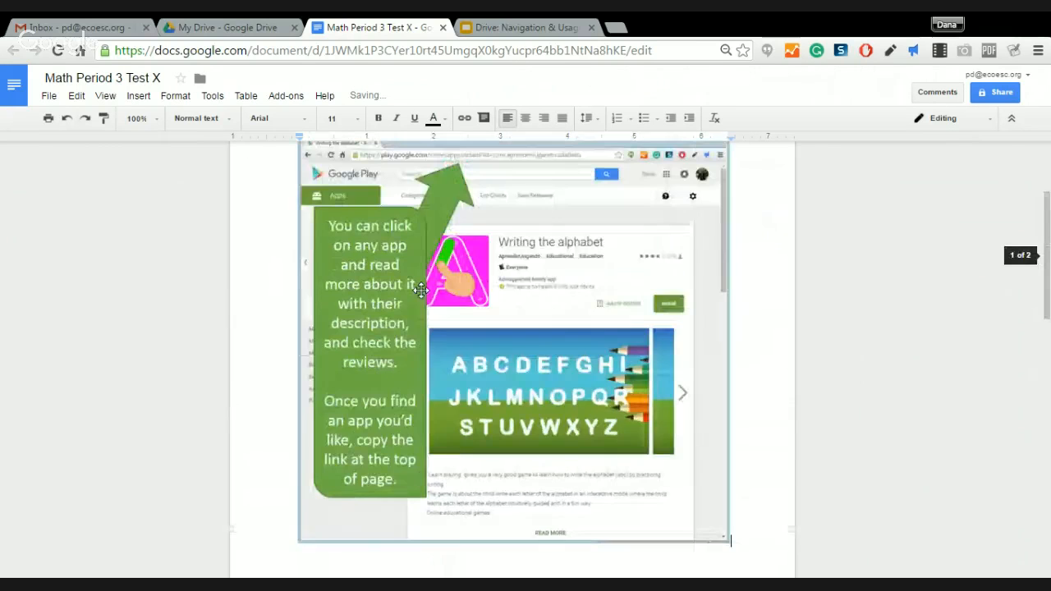
Shrink the inserted image proportionally to about 5 inches wide and set it to wrap text
click(531, 348)
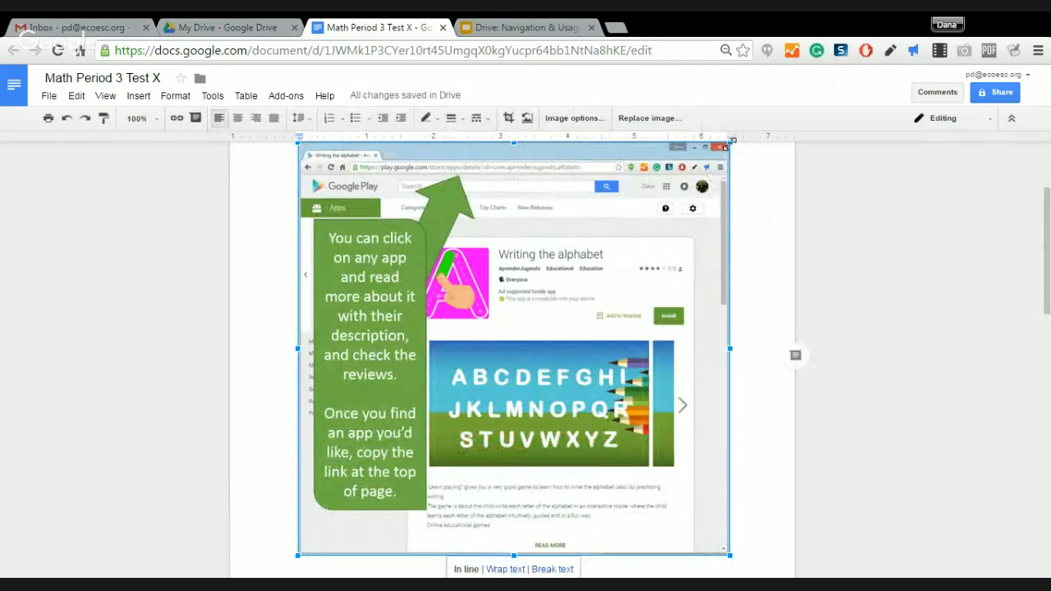
drag(729, 142, 631, 238)
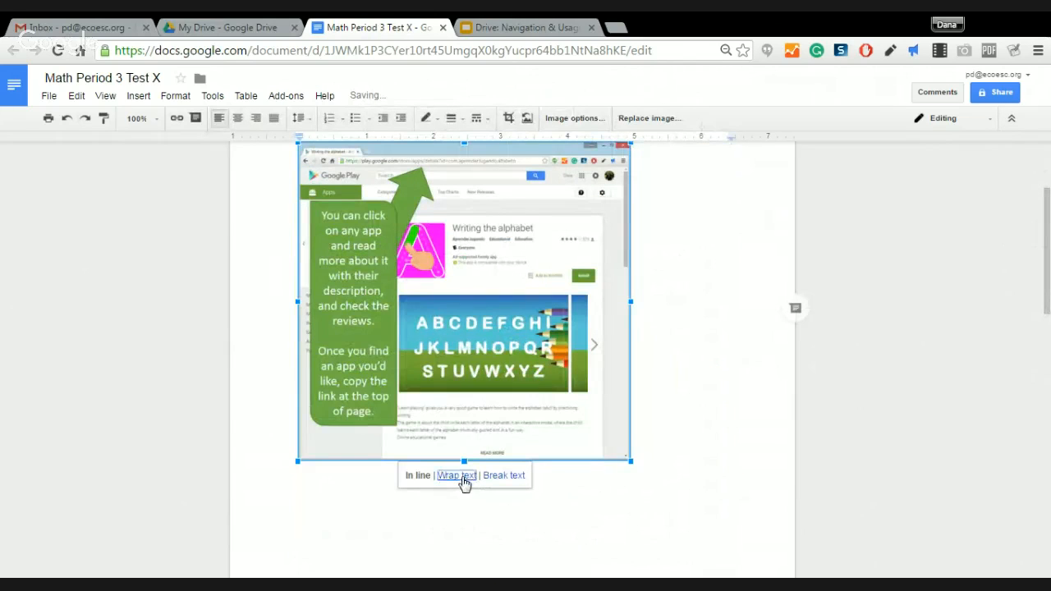
click(462, 477)
Place the image to the right of the opening text on page 1 and shrink it to about 3.7 inches wide
drag(464, 316, 539, 278)
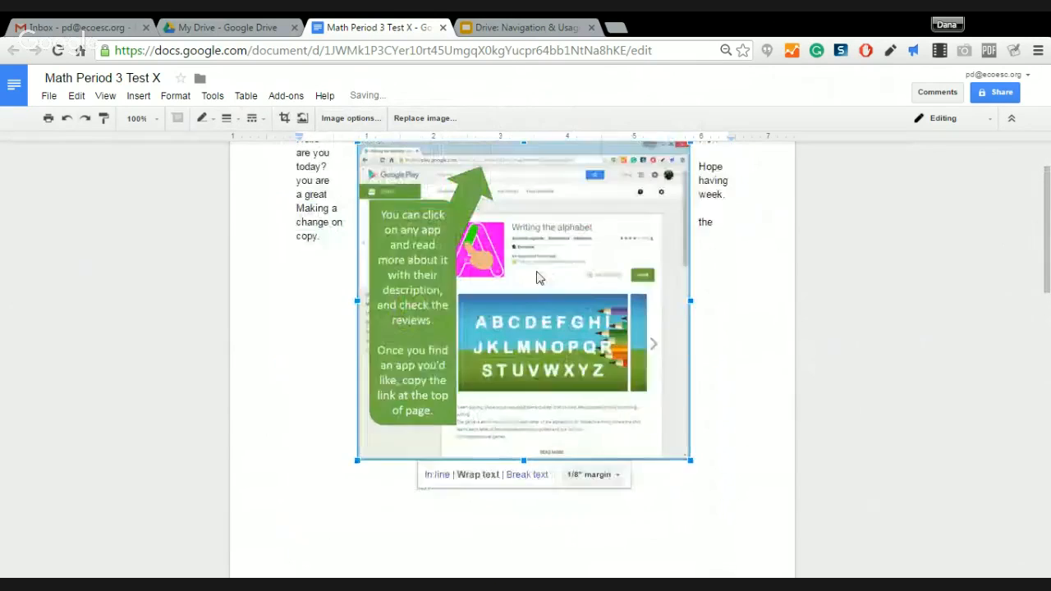
scroll(539, 279, up, 1)
drag(399, 488, 433, 465)
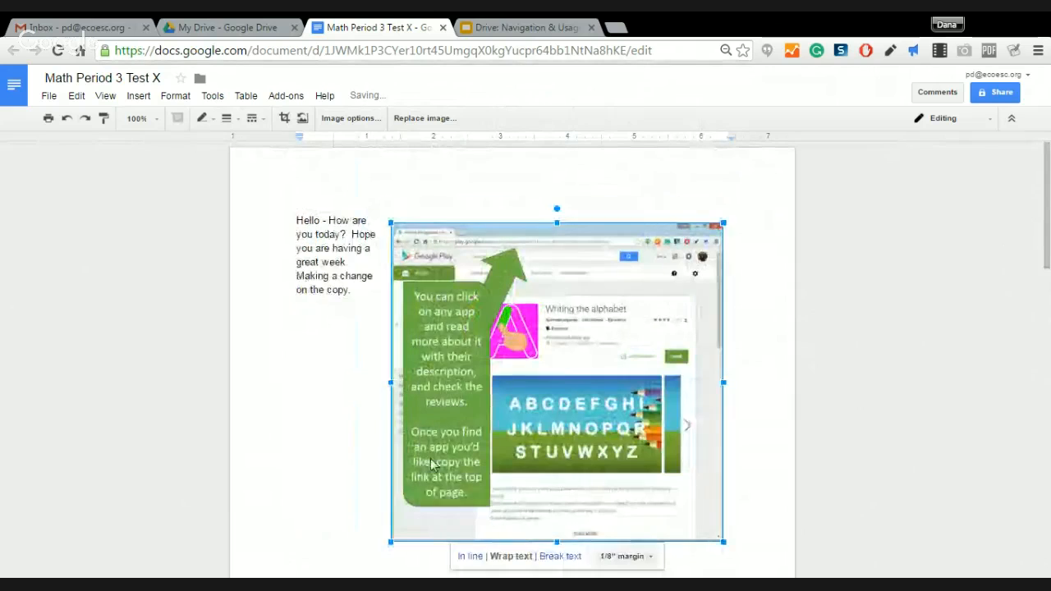
drag(391, 542, 478, 459)
drag(519, 402, 530, 338)
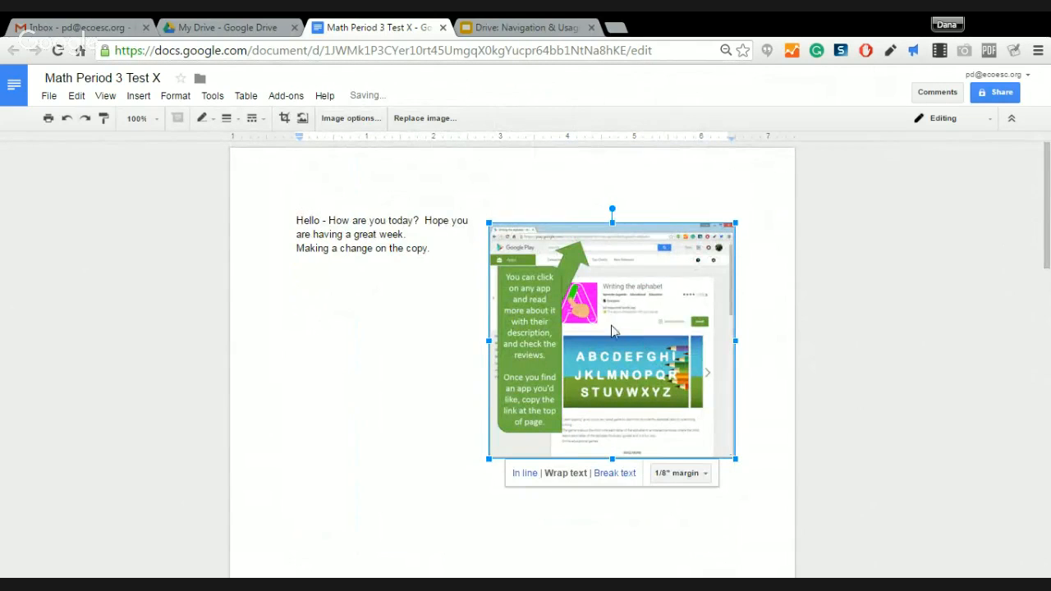
Examine the crop, options, replace and reset commands available for the "Writing the alphabet" screenshot
right_click(569, 280)
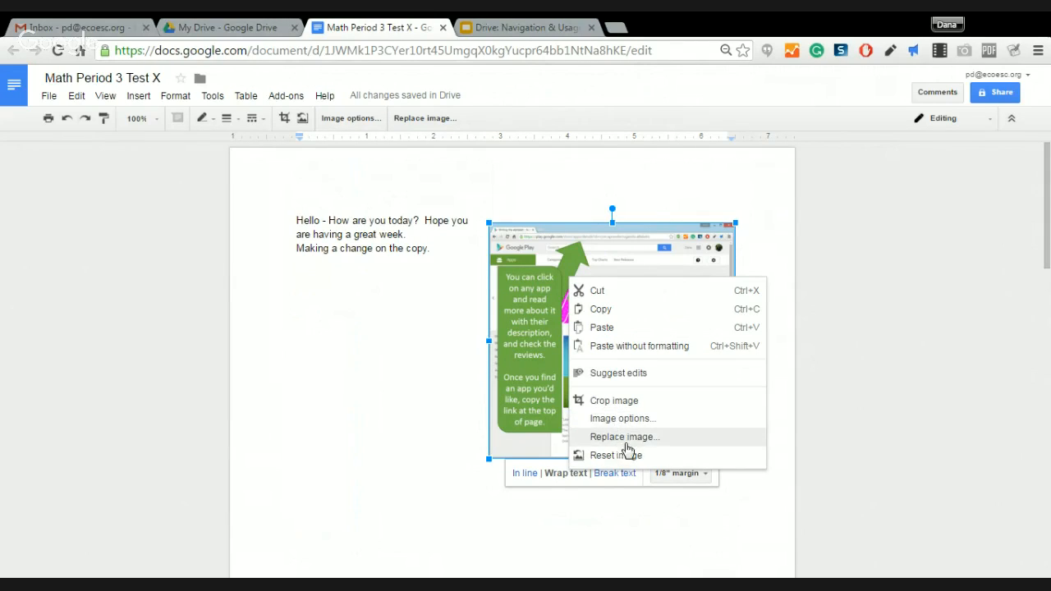
click(442, 377)
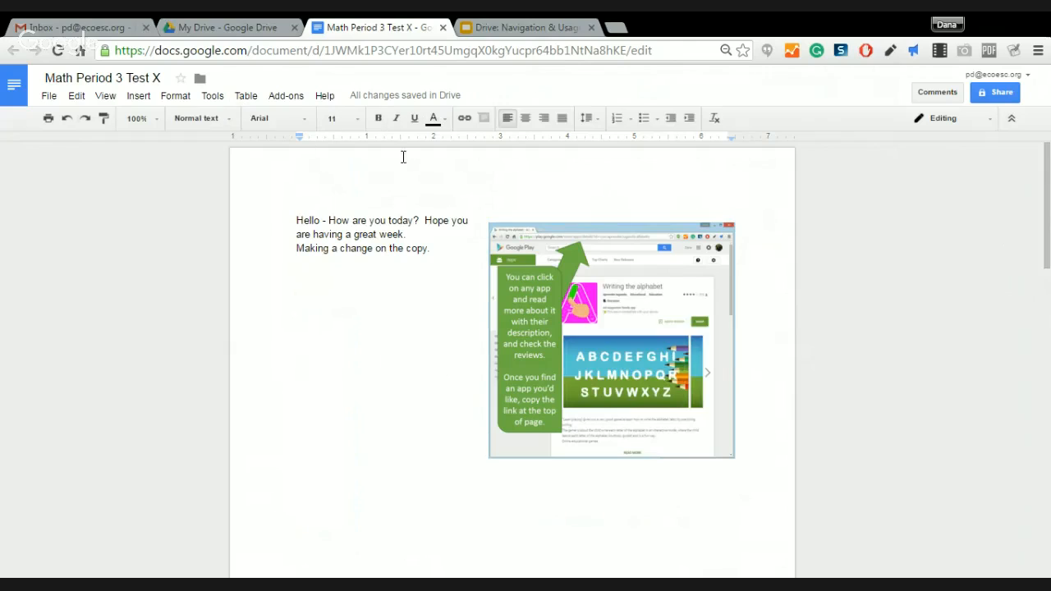
click(566, 284)
click(176, 96)
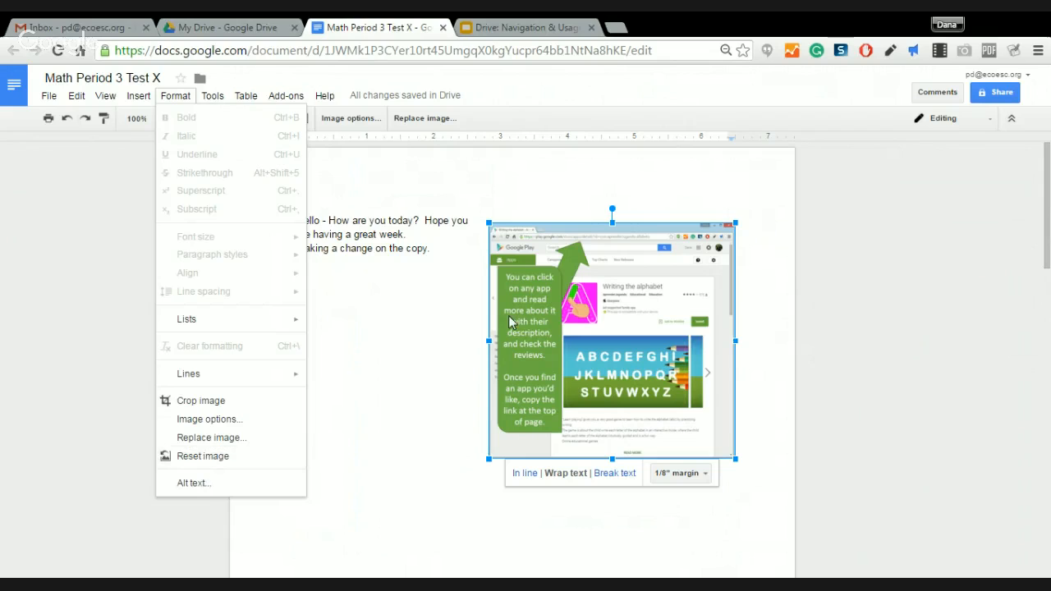
click(425, 340)
click(611, 315)
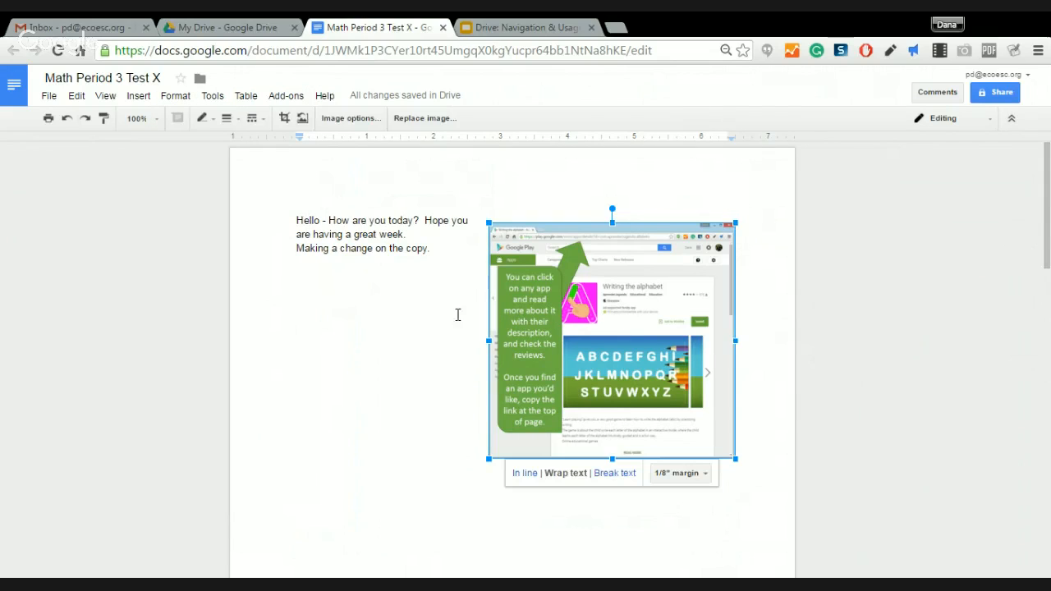
Start inserting an image below the opening text and look through the By URL, Your albums and Google Drive sources
click(374, 289)
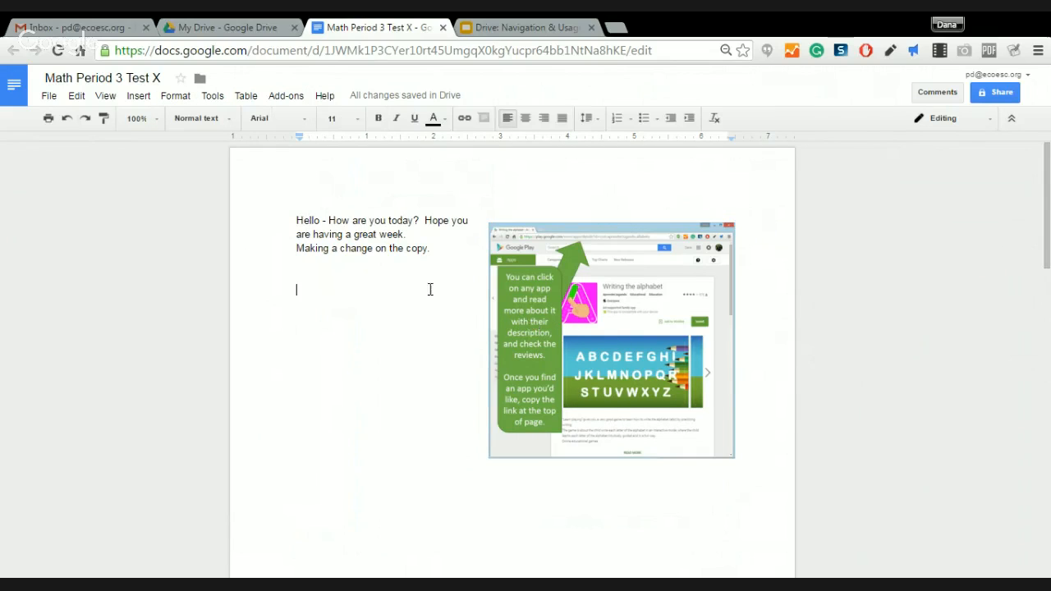
click(139, 96)
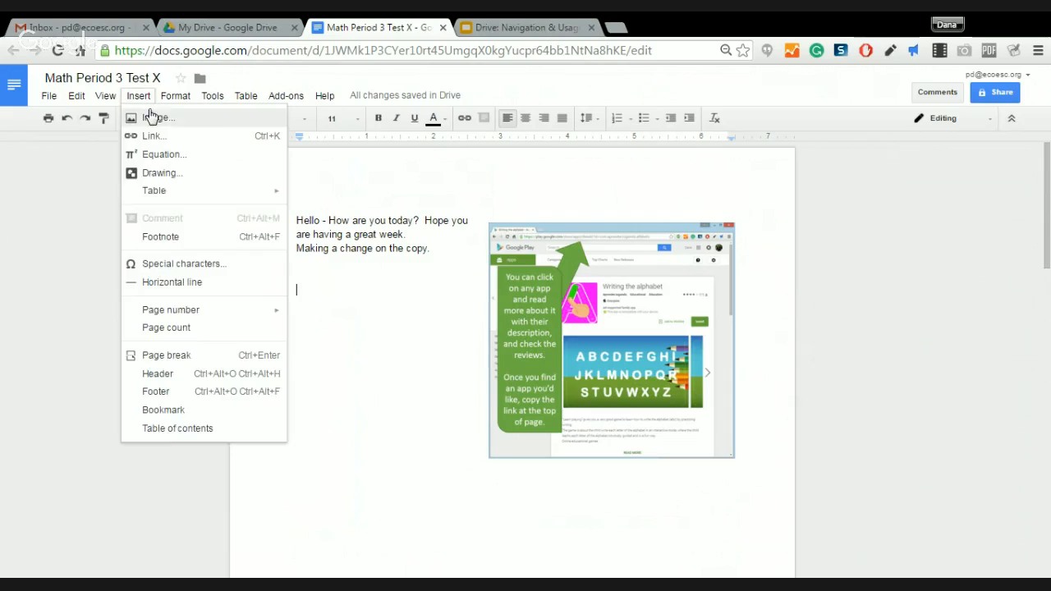
click(149, 120)
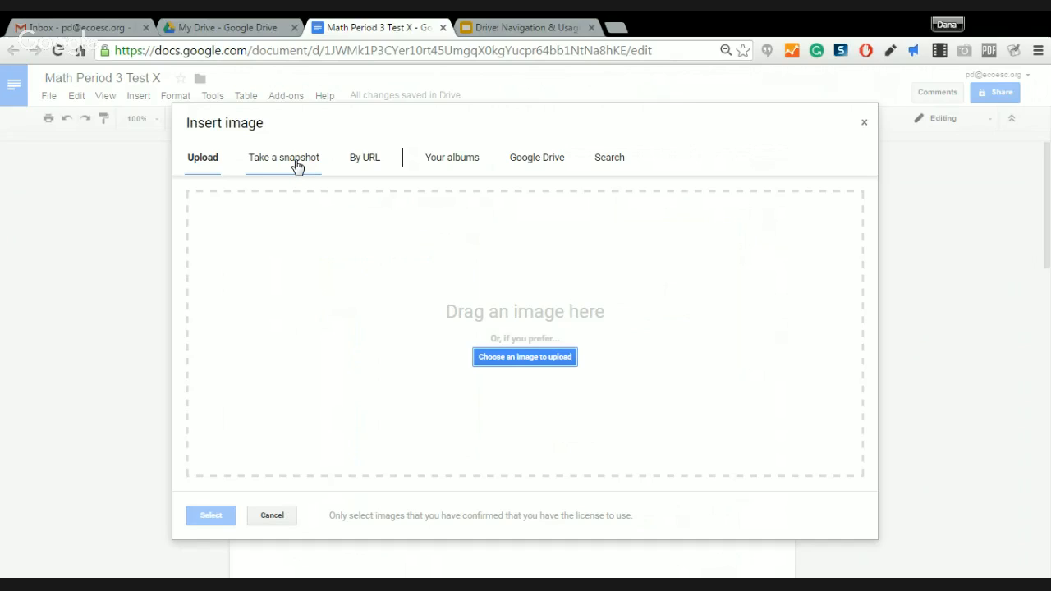
click(374, 163)
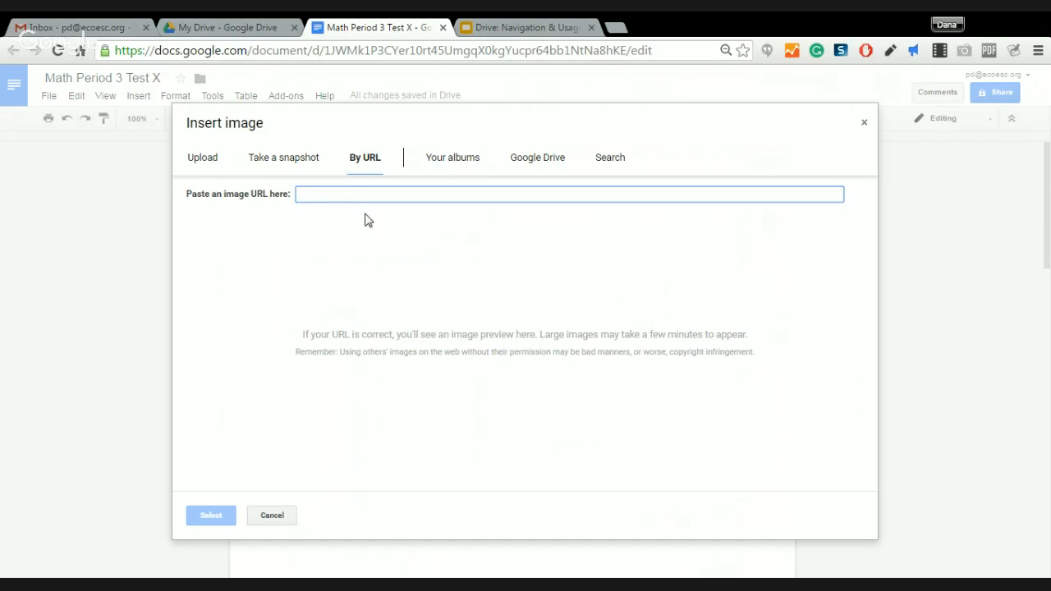
click(446, 161)
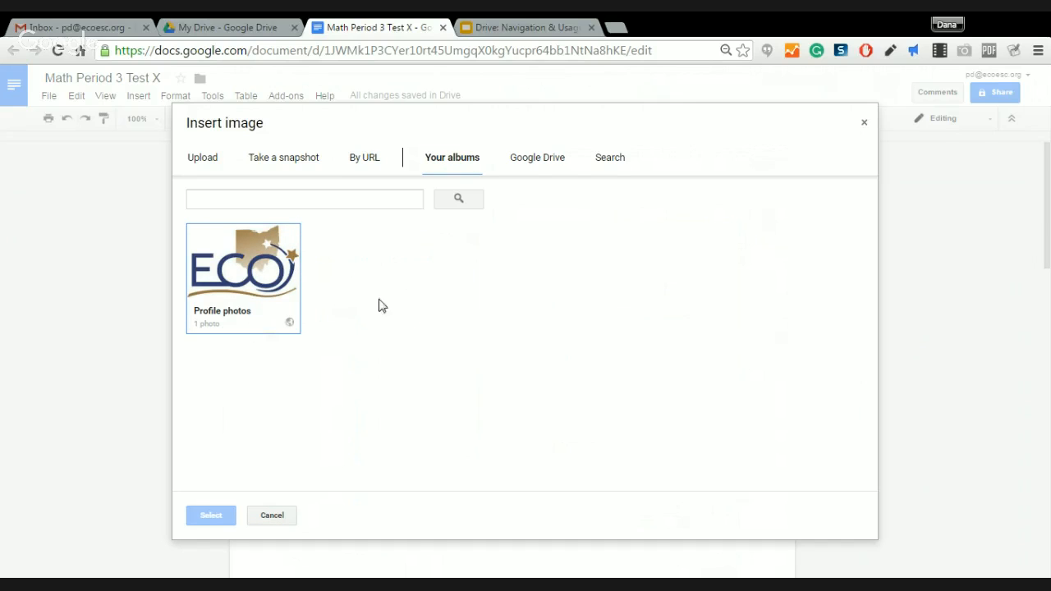
click(529, 163)
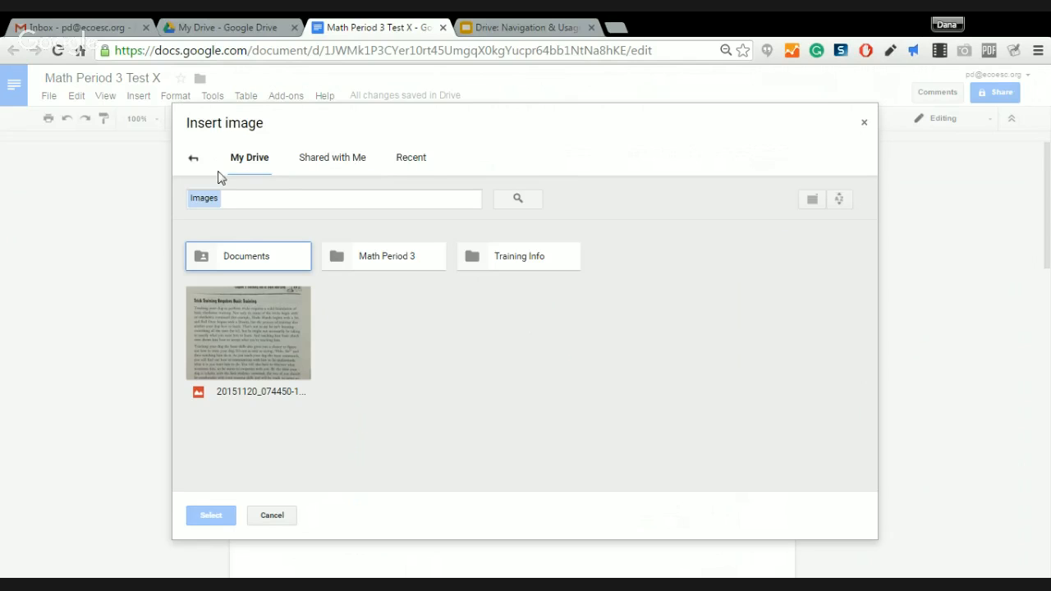
click(194, 157)
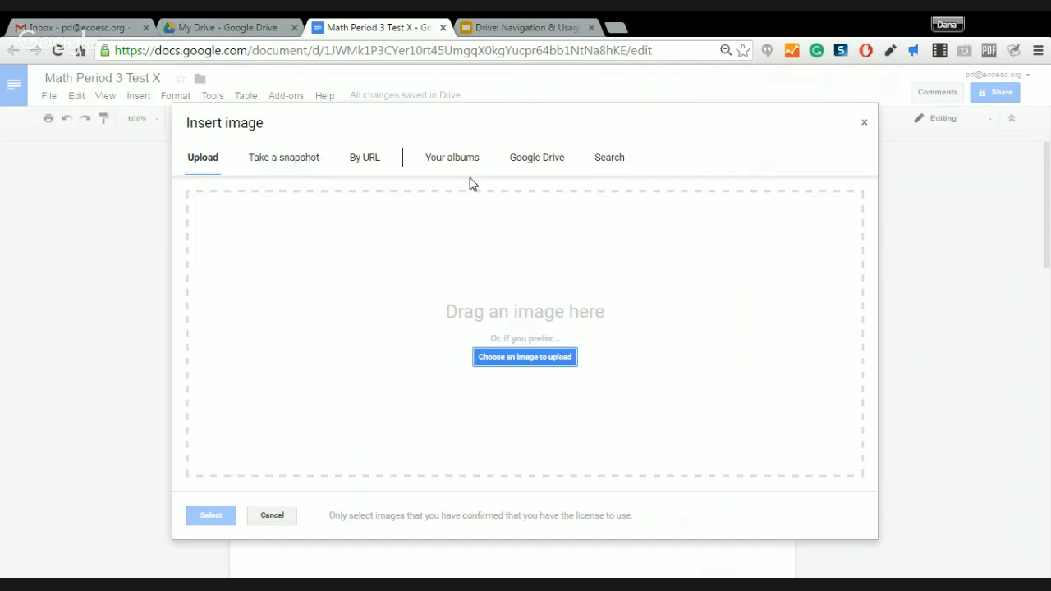
Search Google images for "Ohio State" and insert the first Ohio State logo into the document
click(613, 164)
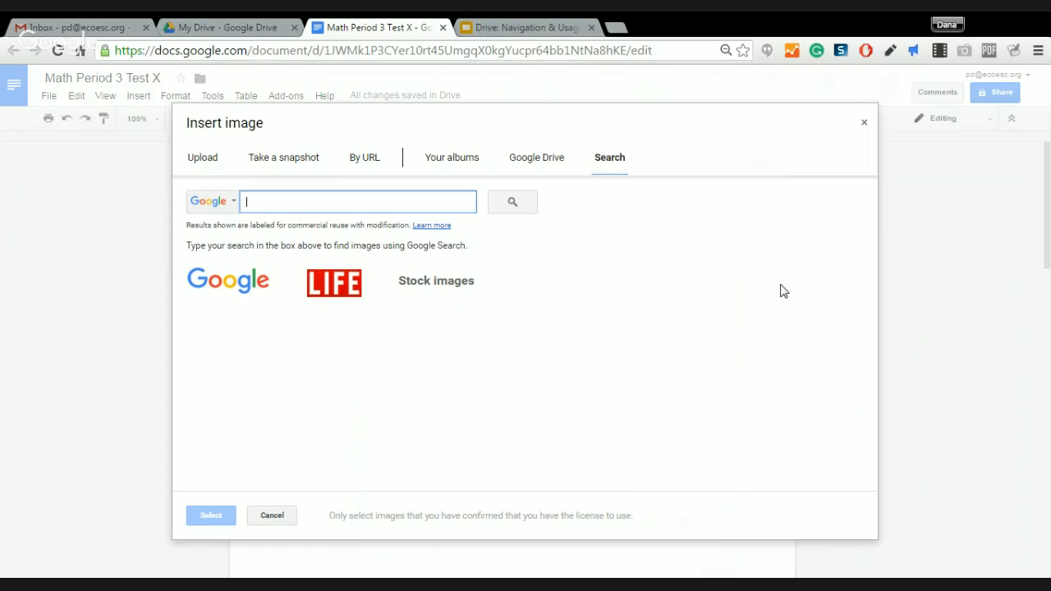
text(Ohio State)
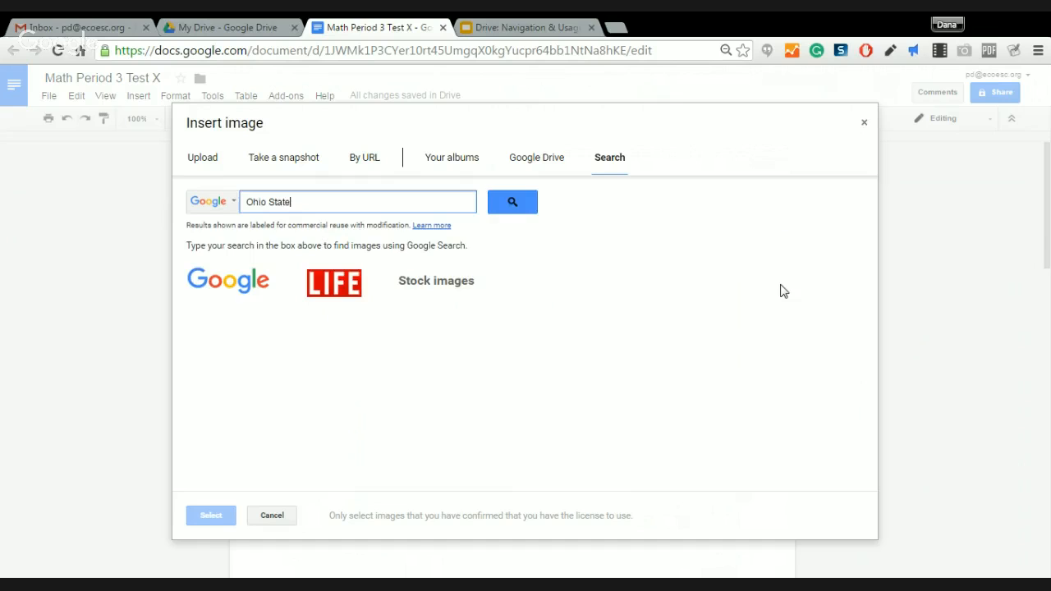
key(Return)
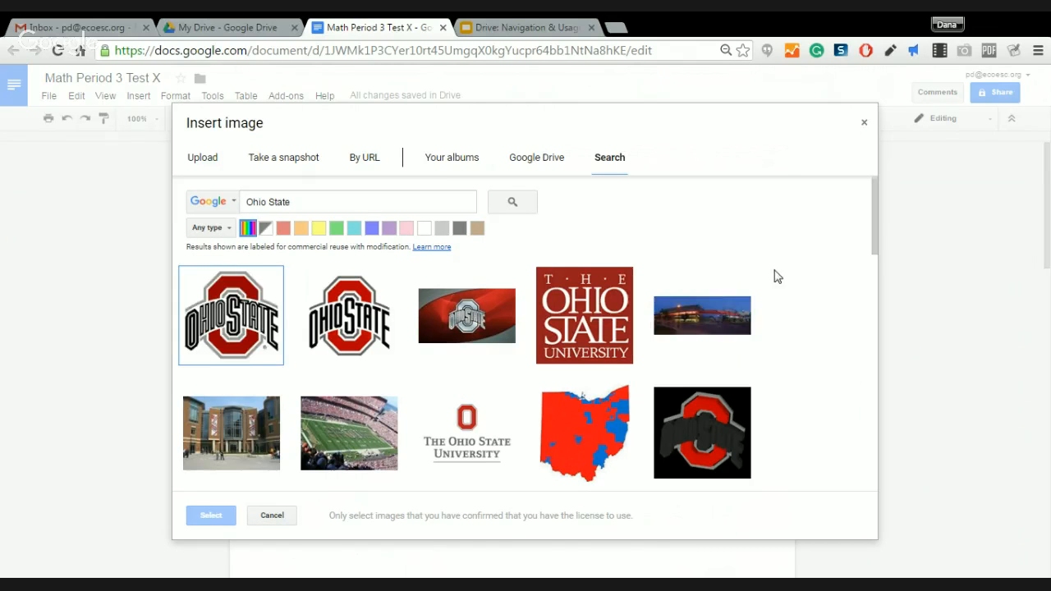
click(221, 321)
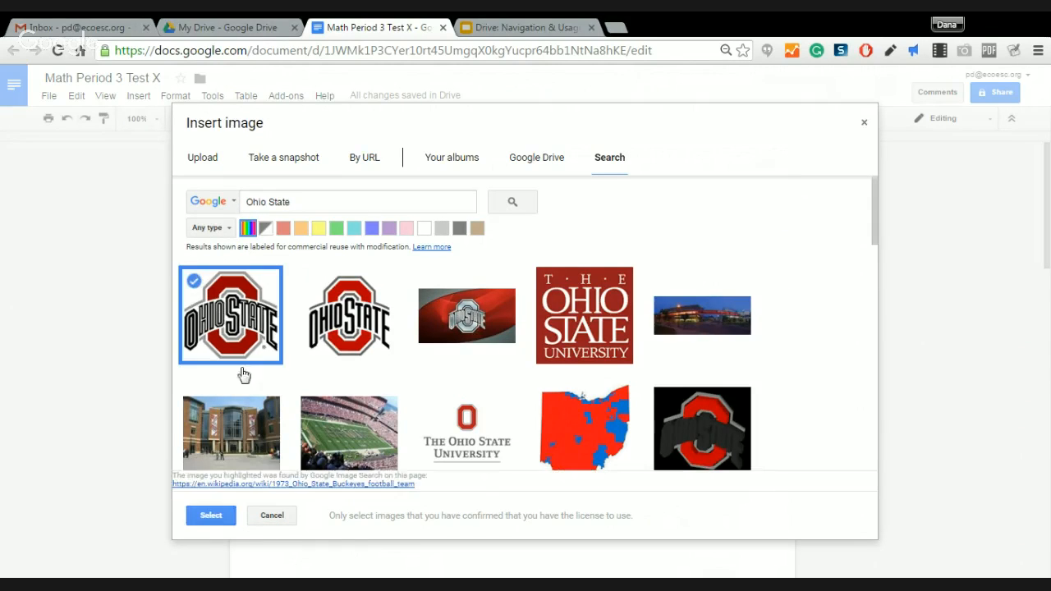
click(211, 515)
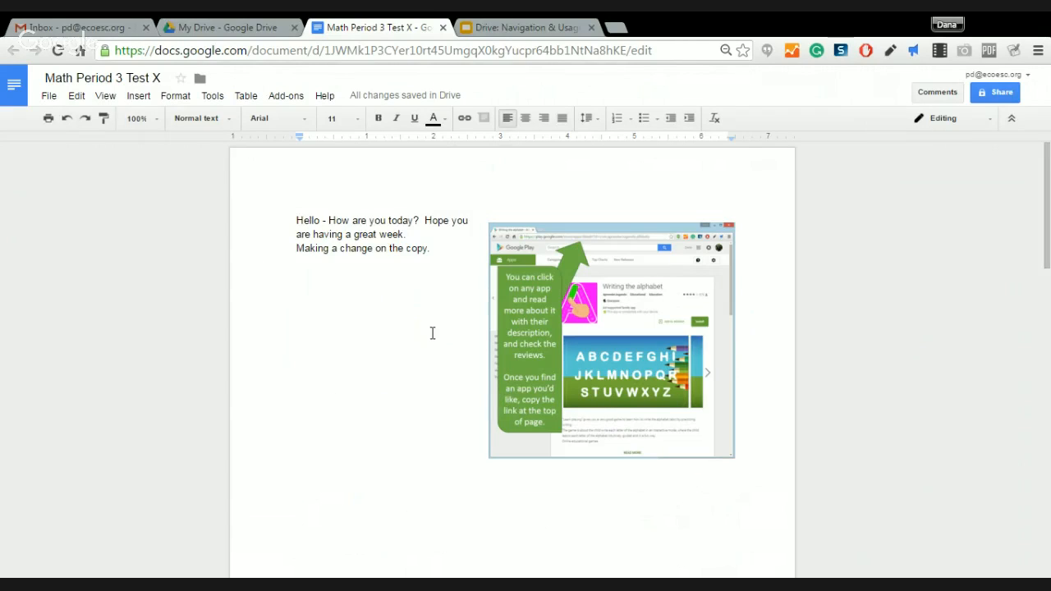
Shrink the Ohio State logo proportionally to about 3 inches wide
scroll(431, 345, down, 10)
scroll(543, 396, up, 5)
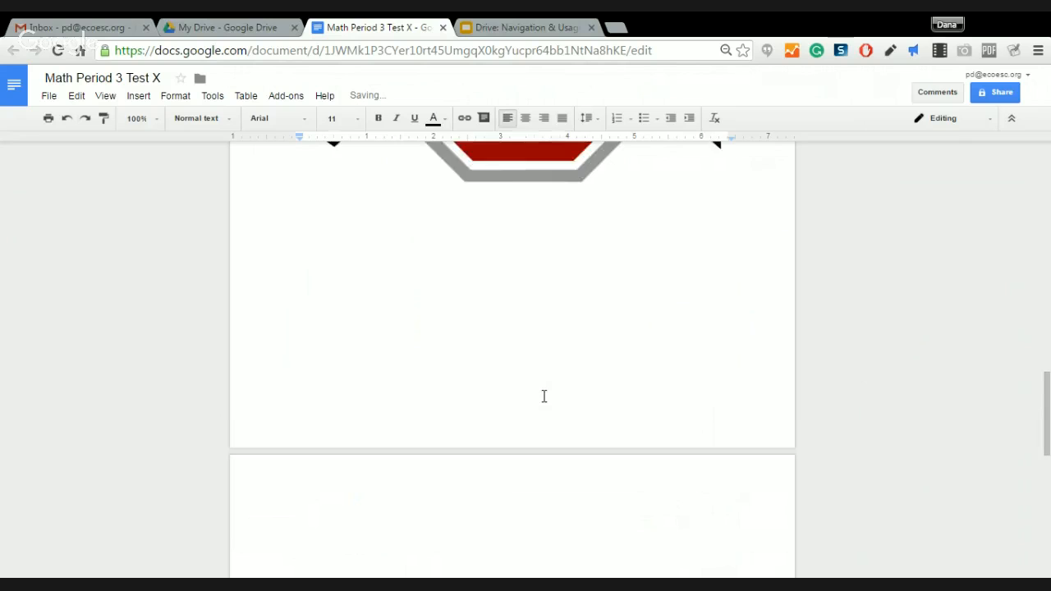
scroll(544, 397, up, 2)
click(544, 392)
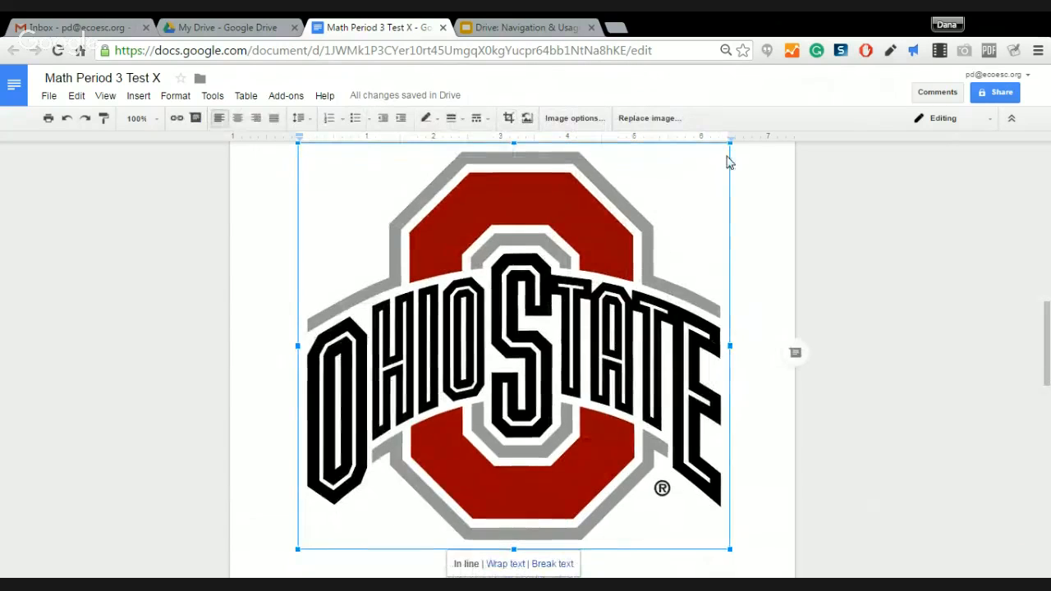
drag(730, 143, 404, 380)
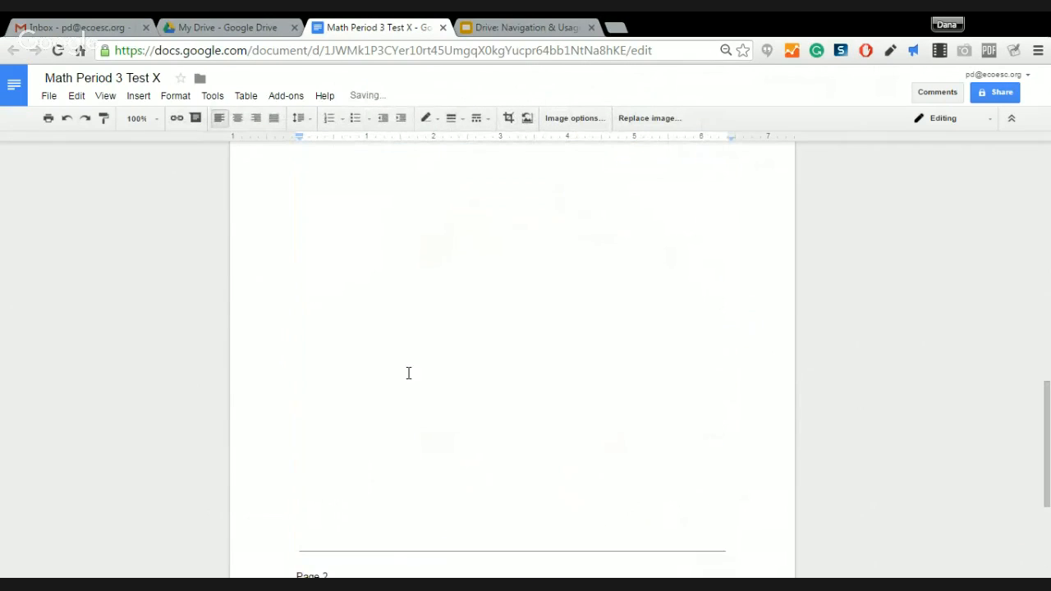
scroll(410, 373, down, 4)
scroll(410, 373, up, 4)
Set the logo to wrap text and place it below the opening text, left of the alphabet screenshot
click(388, 397)
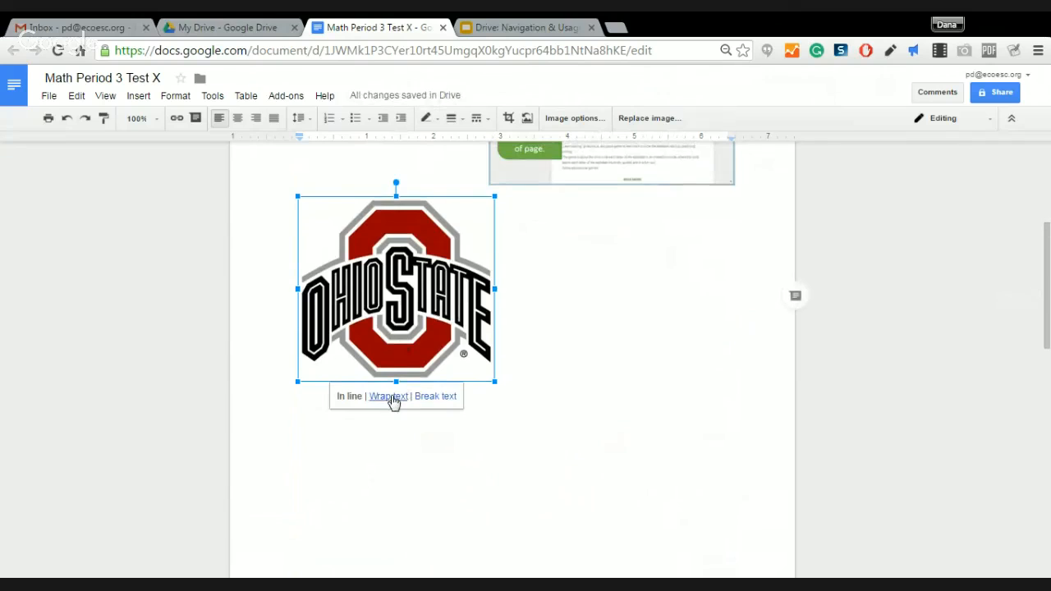
scroll(493, 387, up, 3)
scroll(402, 479, down, 1)
drag(416, 479, 404, 329)
scroll(669, 440, down, 5)
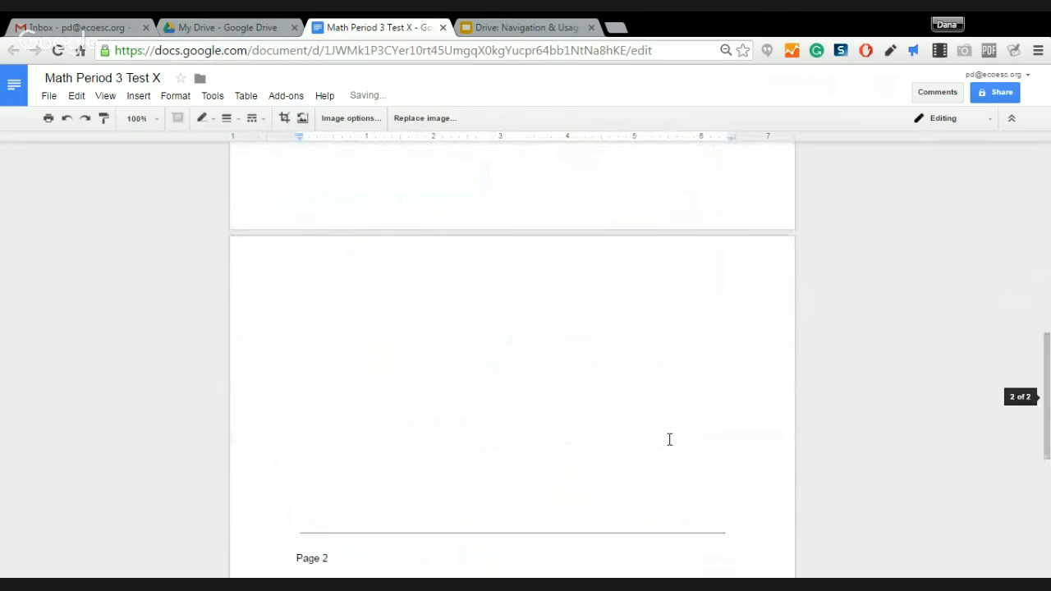
scroll(669, 439, down, 5)
scroll(669, 439, up, 14)
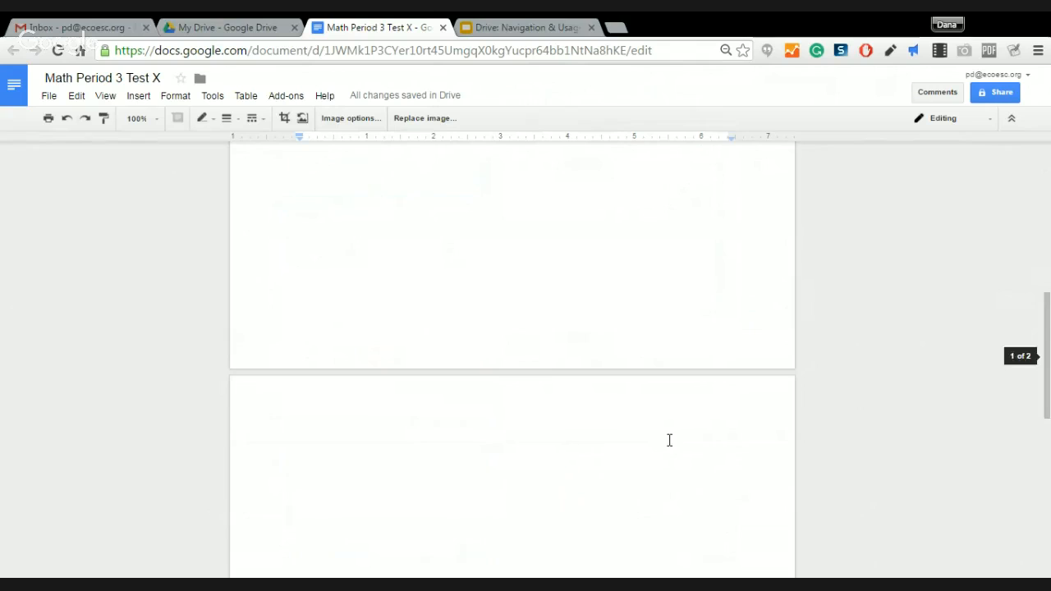
Review the logo's image commands, then the document's insert, formatting and add-on options
click(293, 287)
click(331, 385)
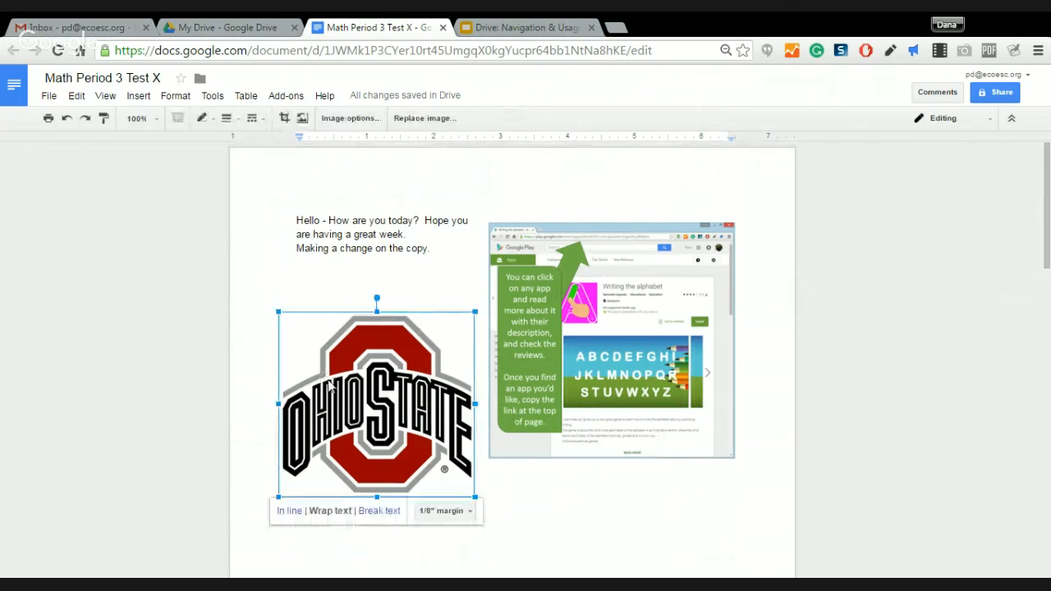
right_click(329, 384)
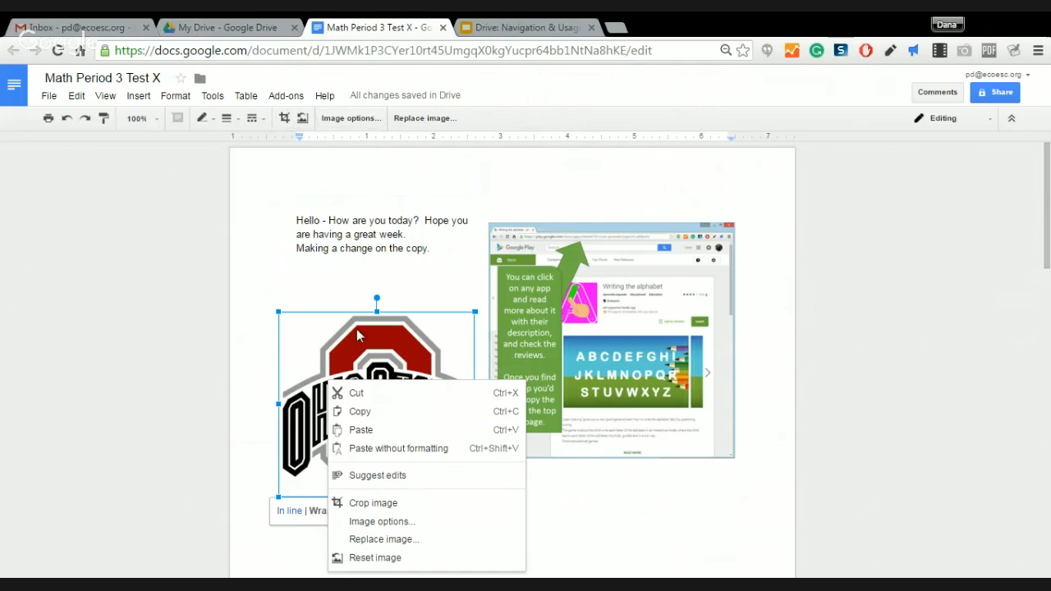
click(356, 331)
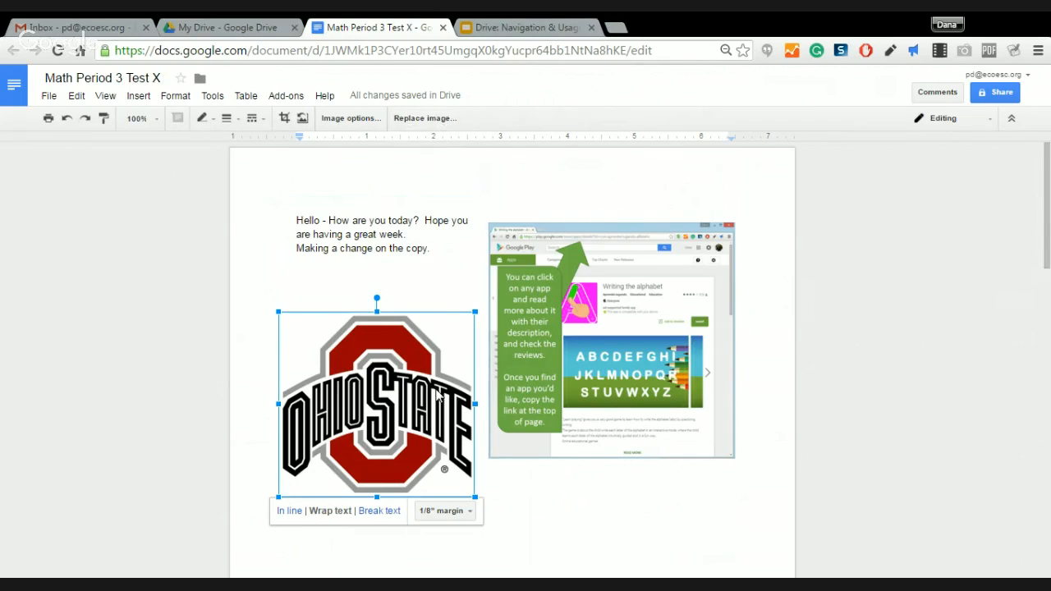
click(630, 528)
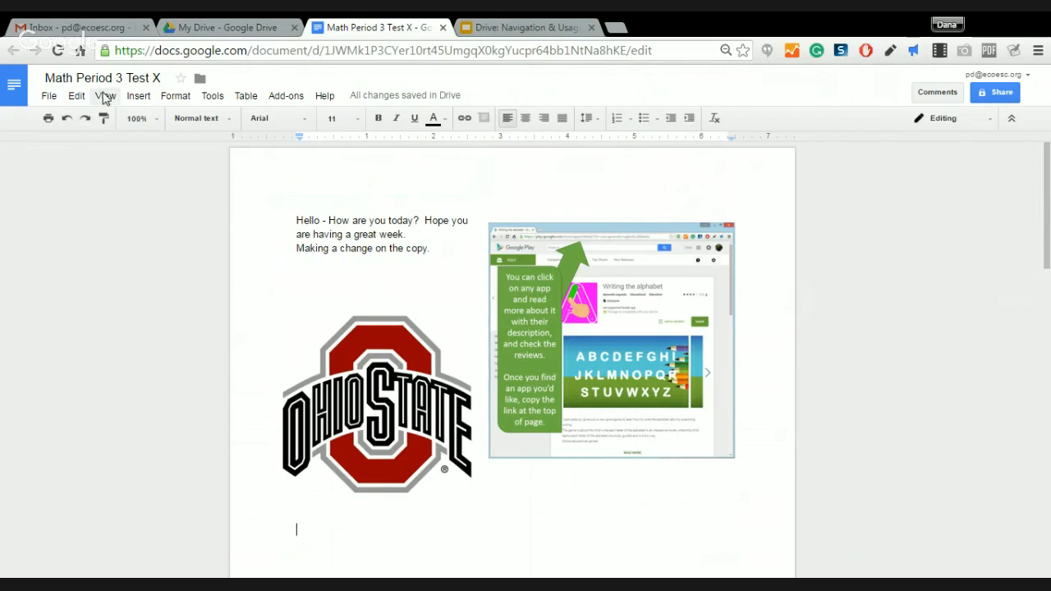
click(134, 97)
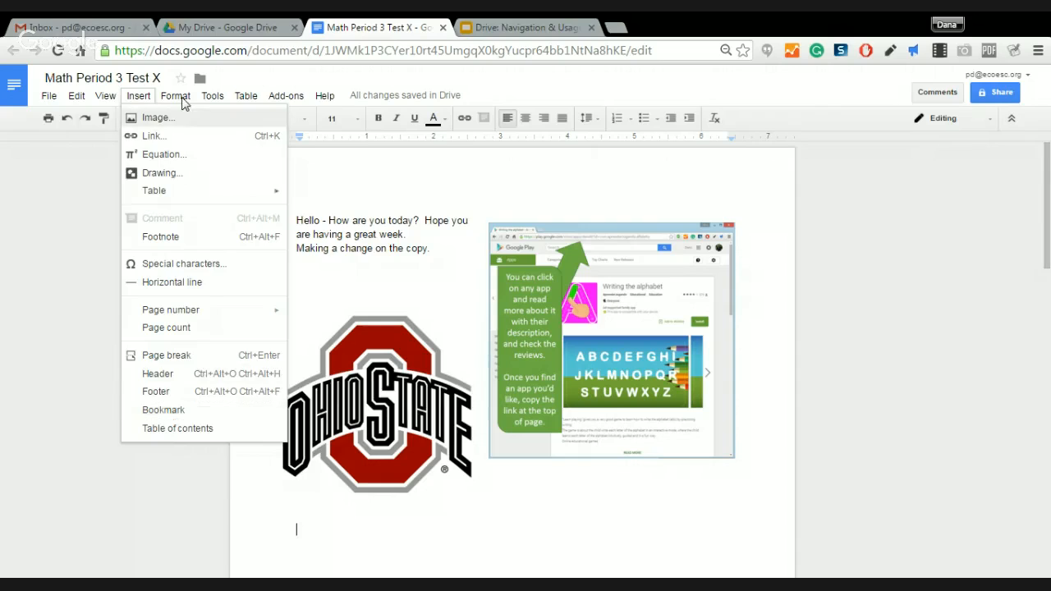
mouse_move(182, 98)
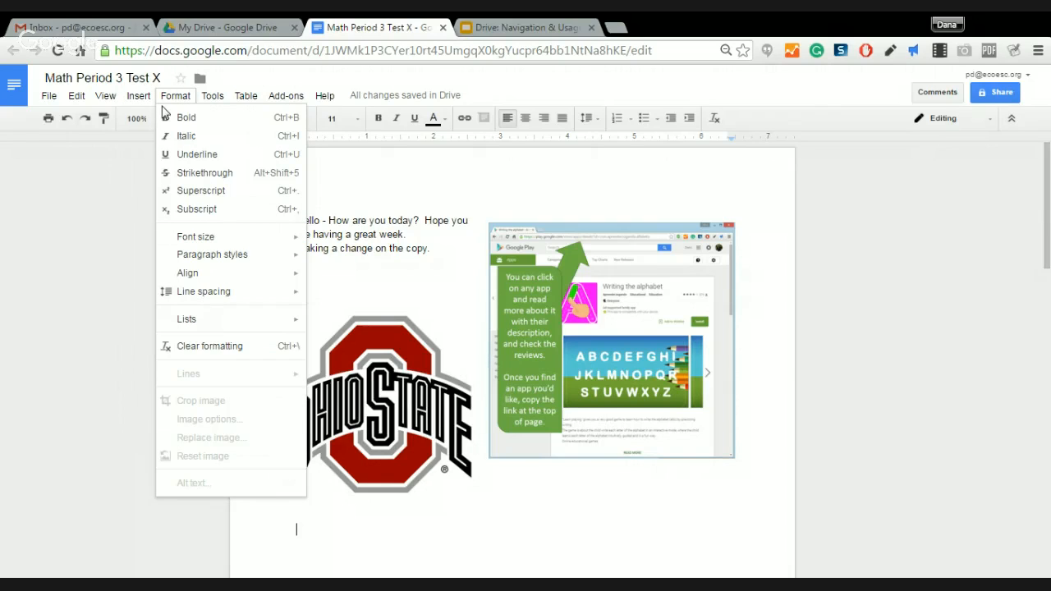
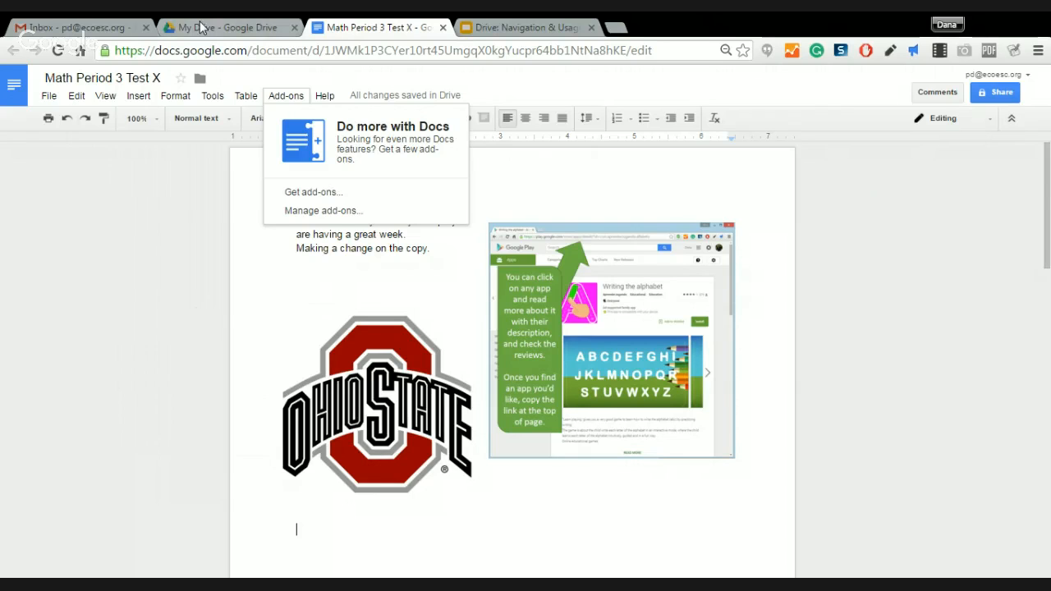
Switch to My Drive in Google Drive, preview the photo of the dog-training book page, and close the preview
click(202, 27)
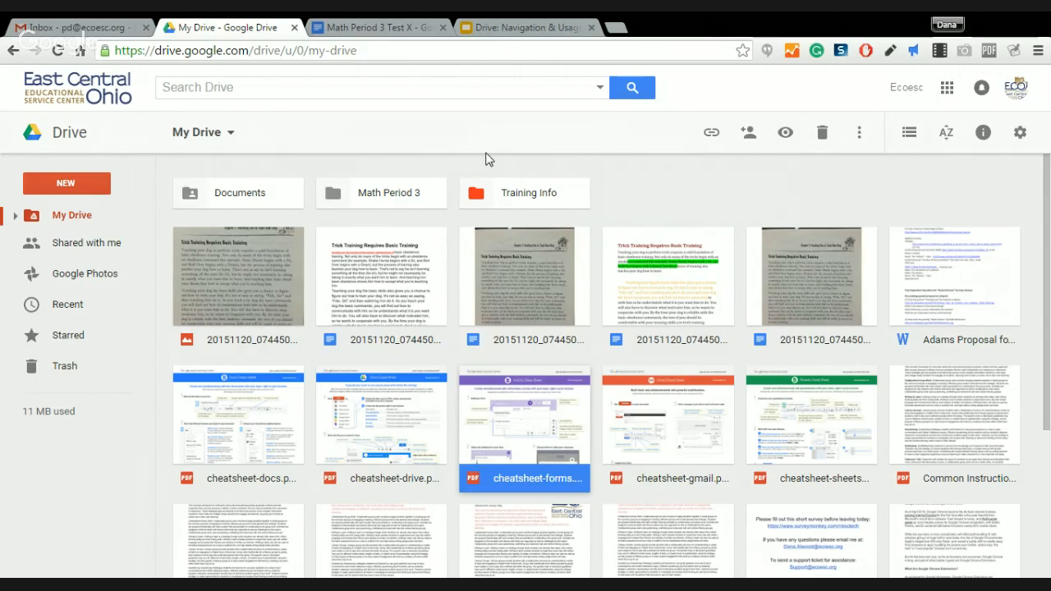
double_click(261, 245)
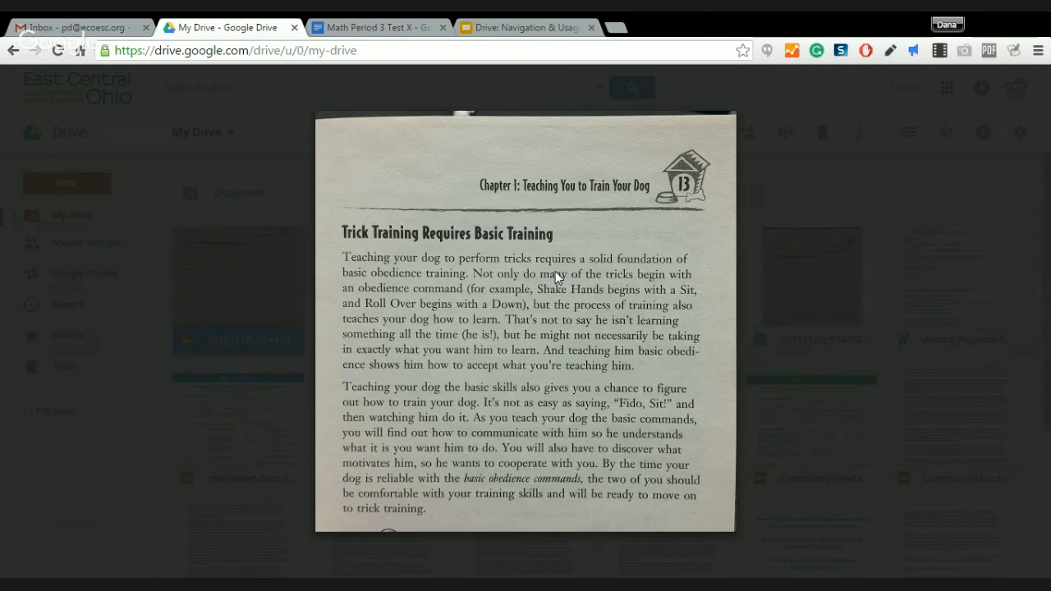
click(982, 125)
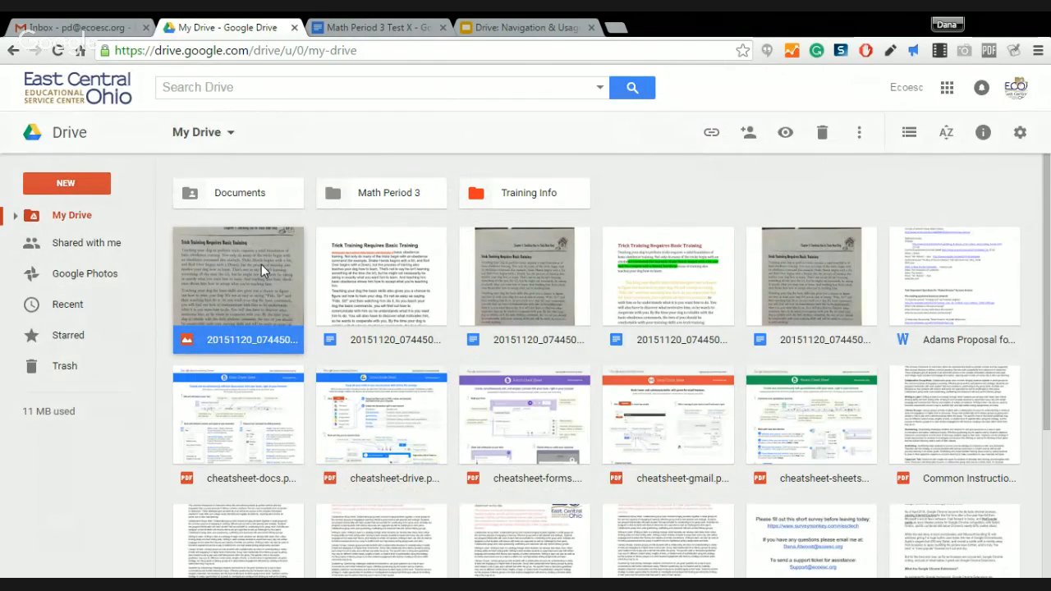
Delete the two Google Docs whose thumbnails show the converted "Trick Training Requires Basic Training" text from My Drive
click(666, 315)
ctrl+click(353, 306)
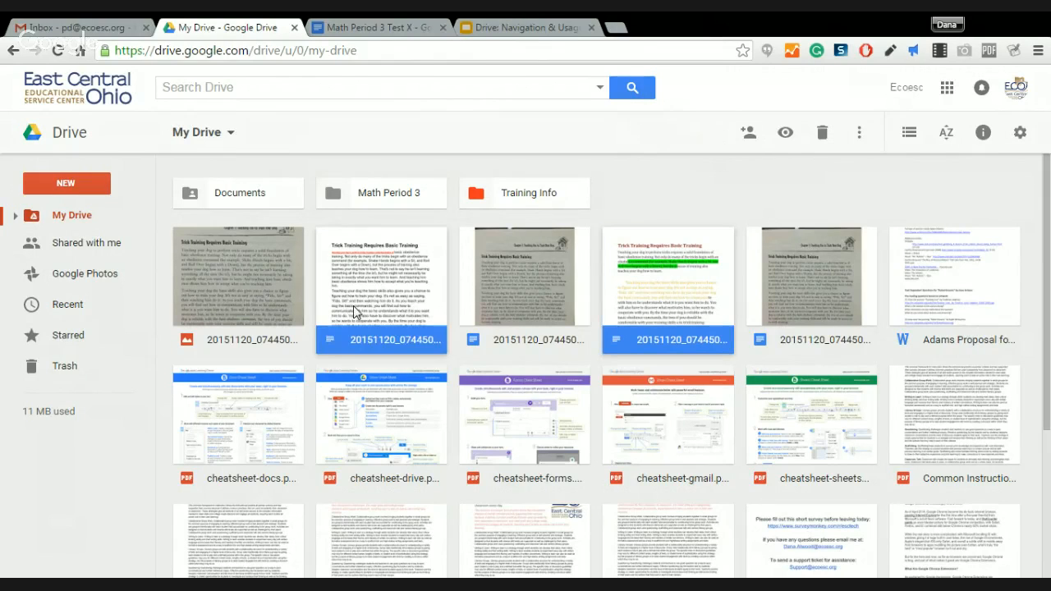
key(Delete)
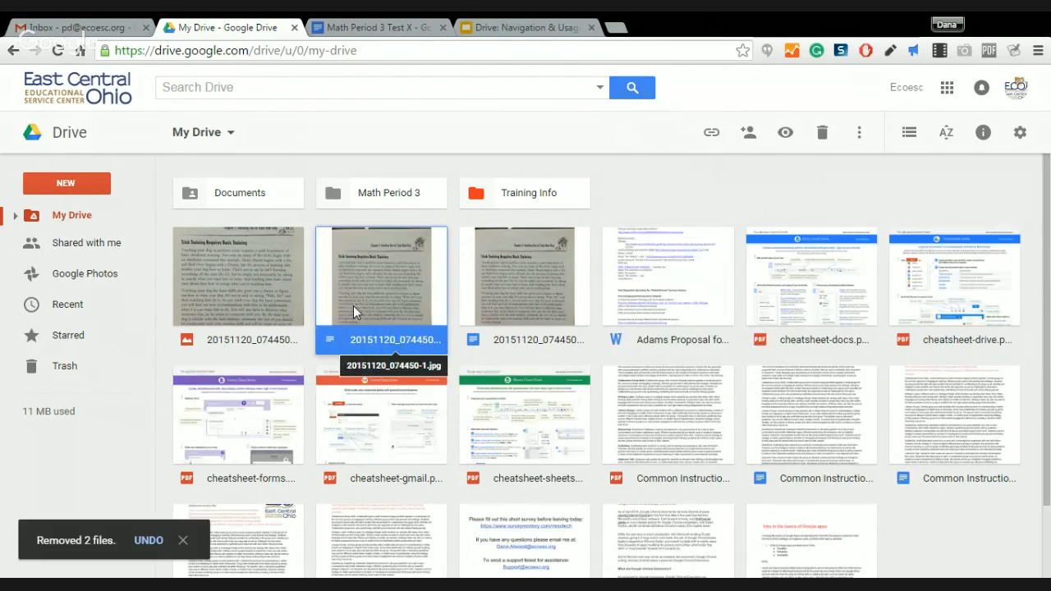
Open the photo of the dog-training book page from My Drive with Google Docs to convert it into a document
right_click(227, 291)
click(204, 276)
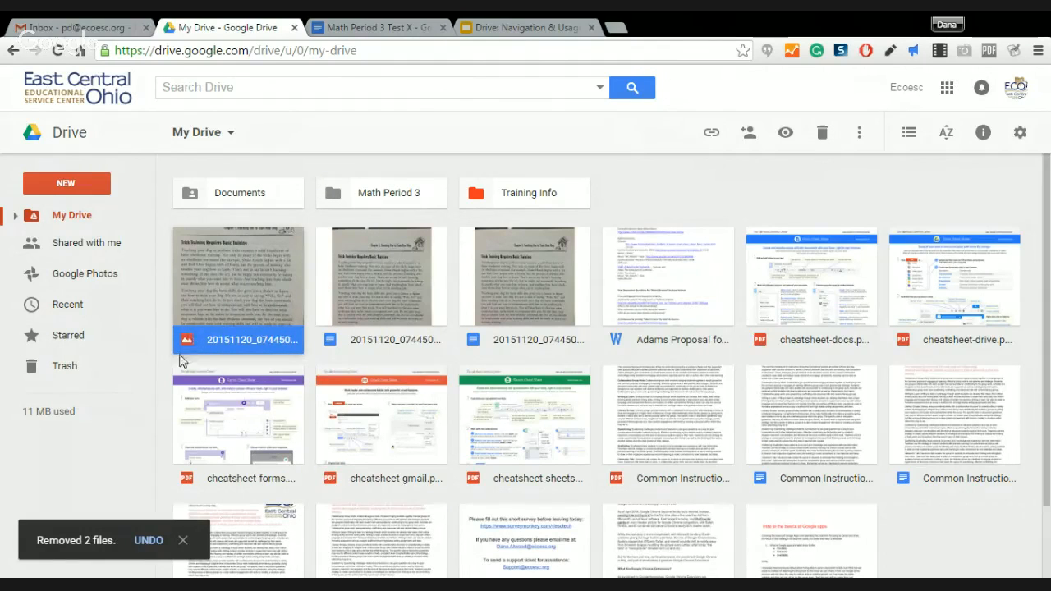
double_click(242, 275)
click(1017, 82)
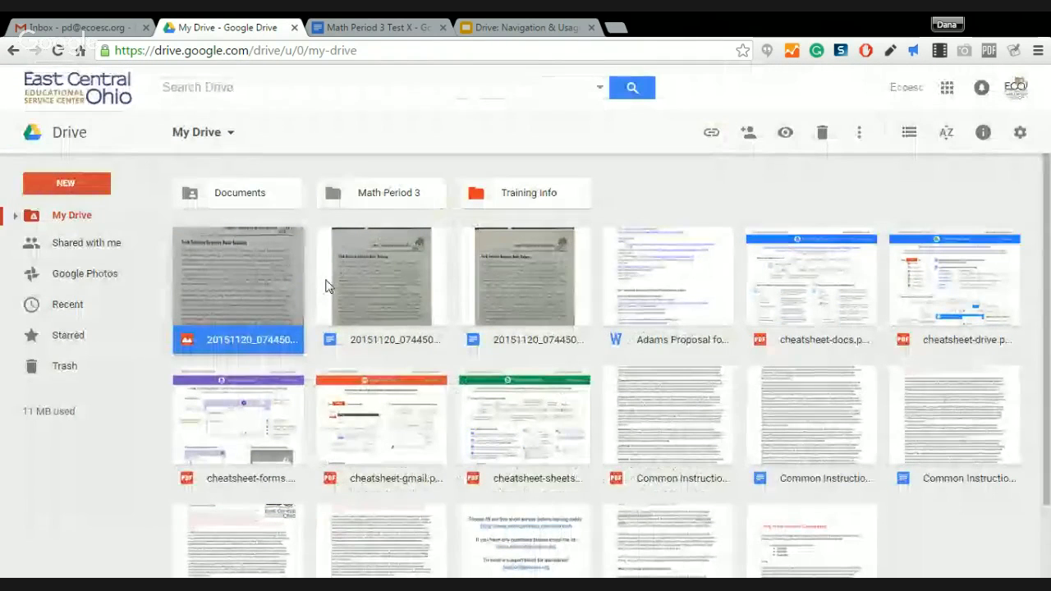
right_click(238, 281)
mouse_move(290, 253)
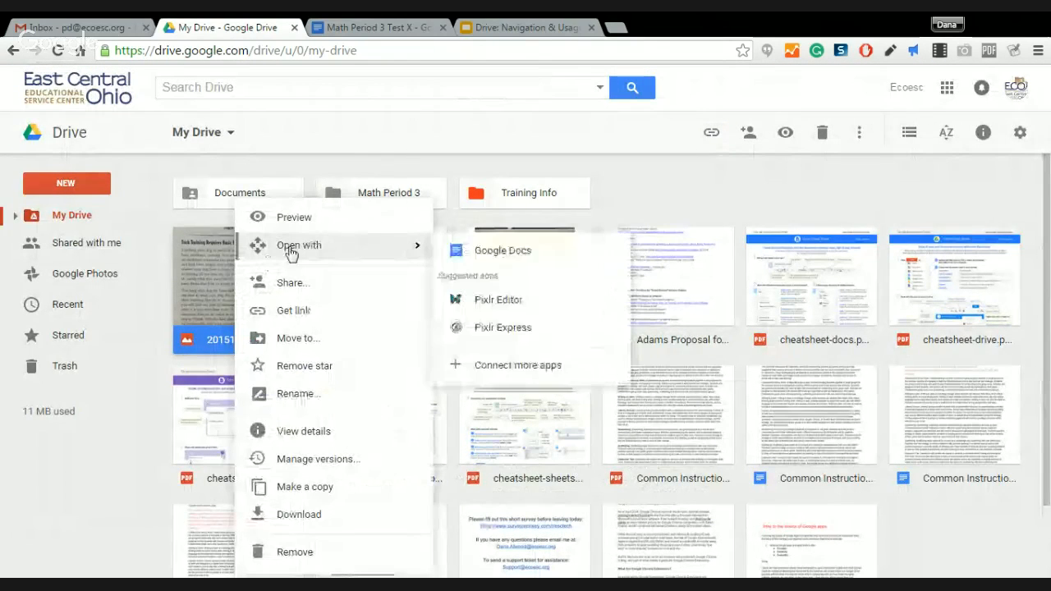
click(497, 252)
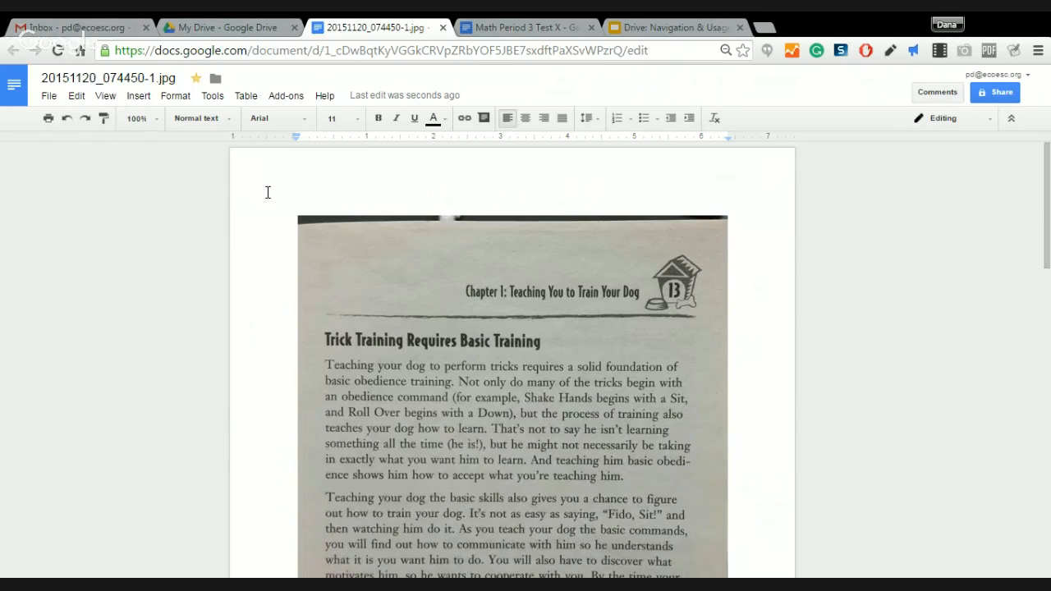
Make the first converted paragraph bold and red from "eaching your dog" through "Roll Over begins with a"
scroll(283, 230, down, 2)
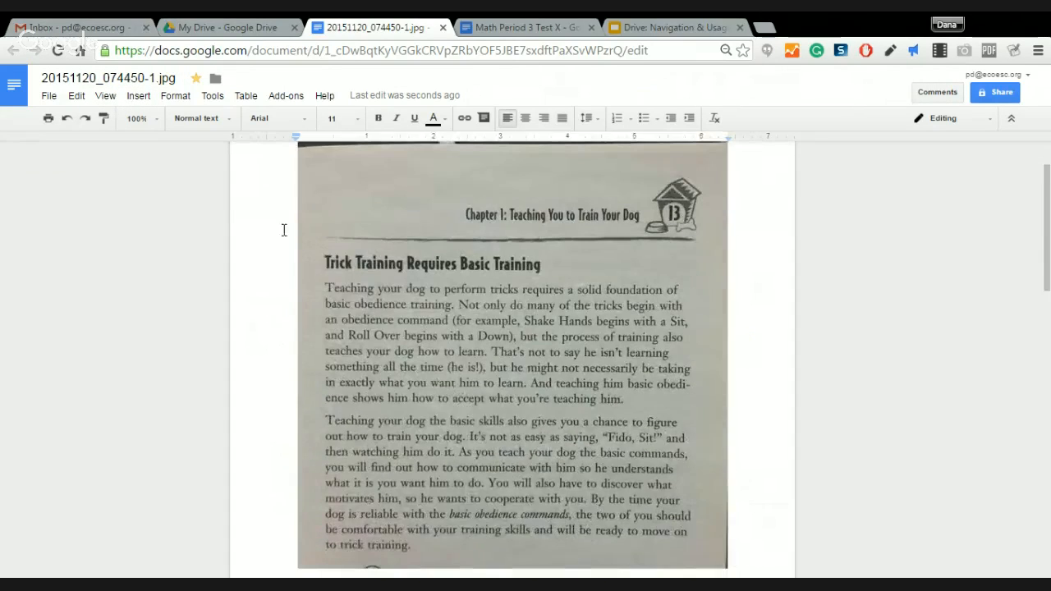
scroll(592, 349, down, 2)
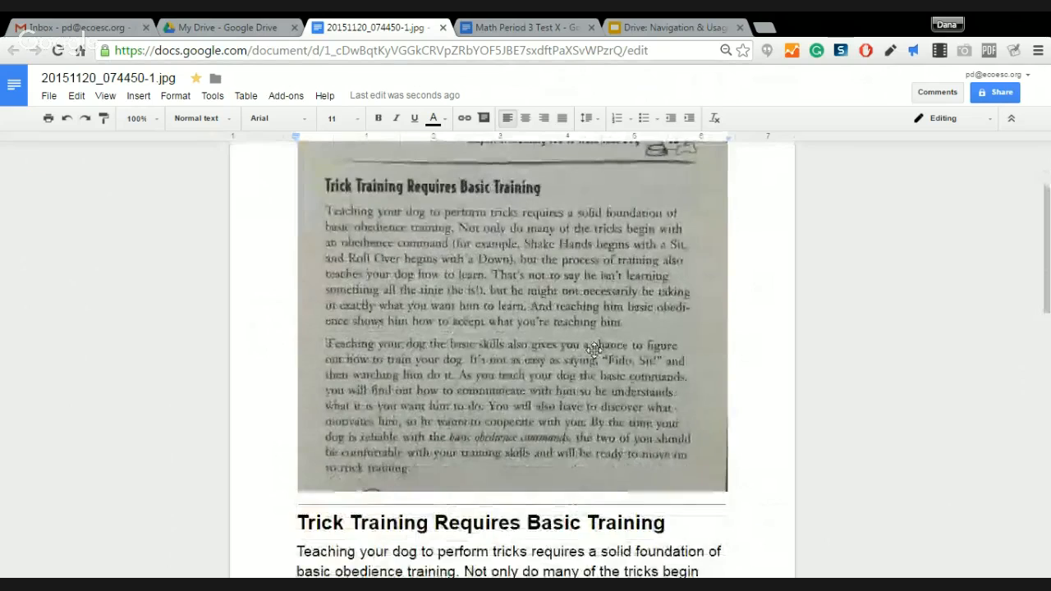
scroll(593, 349, down, 2)
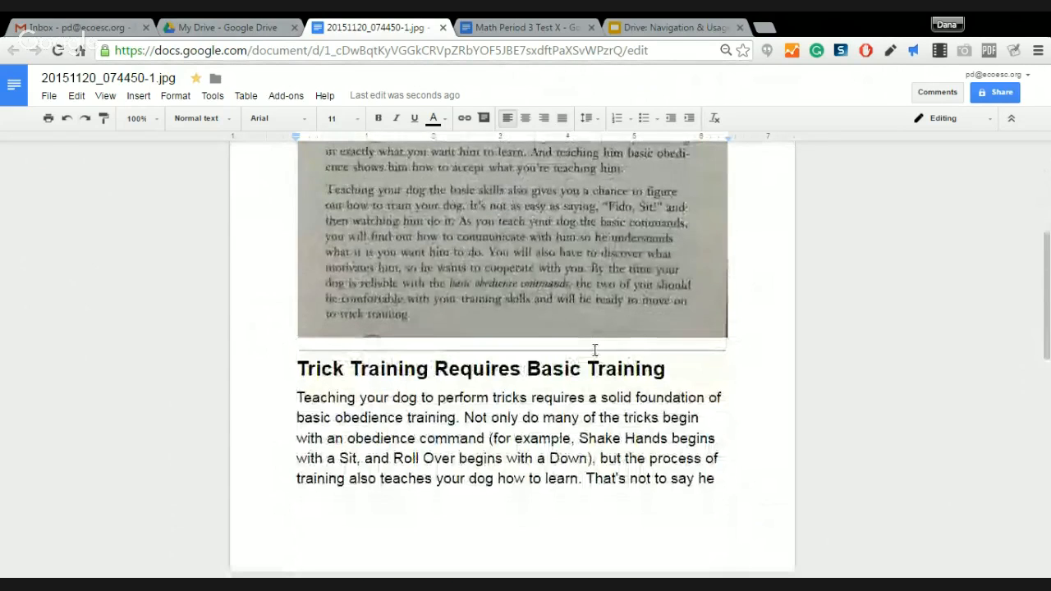
scroll(594, 349, down, 2)
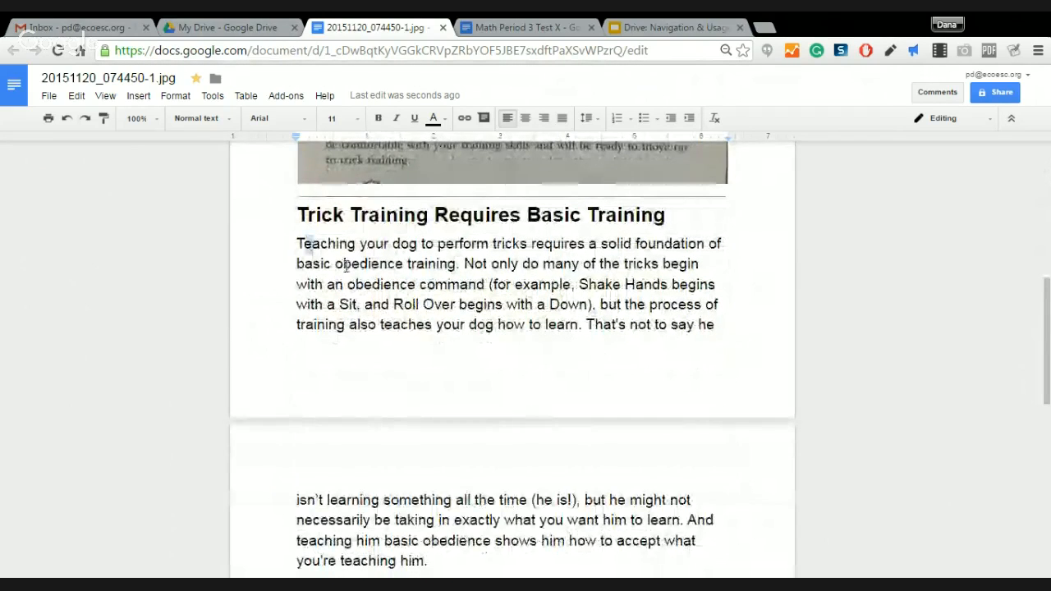
drag(347, 265, 544, 304)
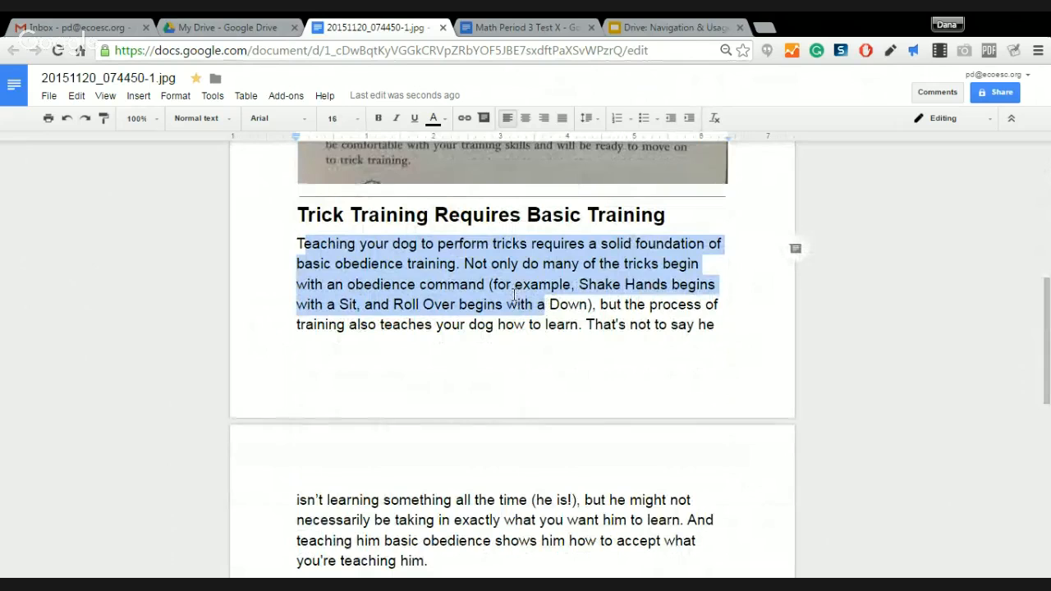
key(ctrl+b)
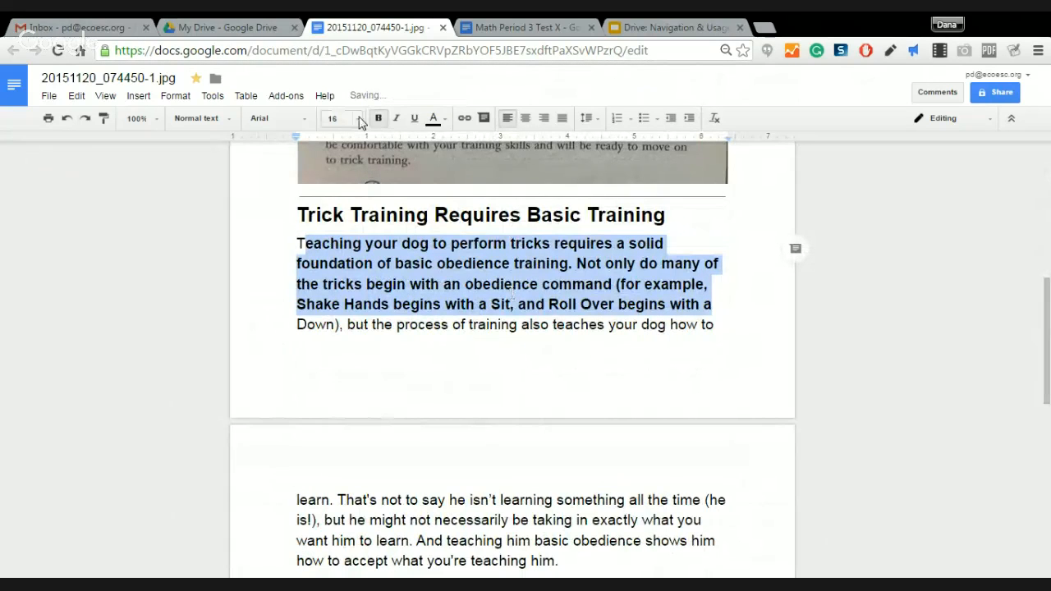
click(433, 120)
click(453, 187)
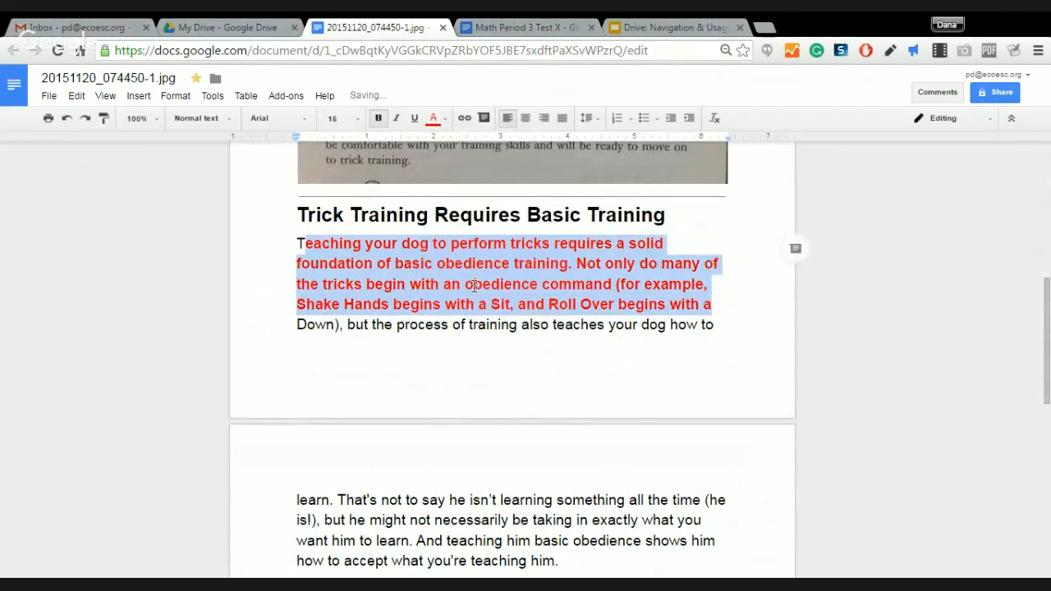
Delete the selected red text, and undo the deletion, the red colour and the bold formatting
key(BackSpace)
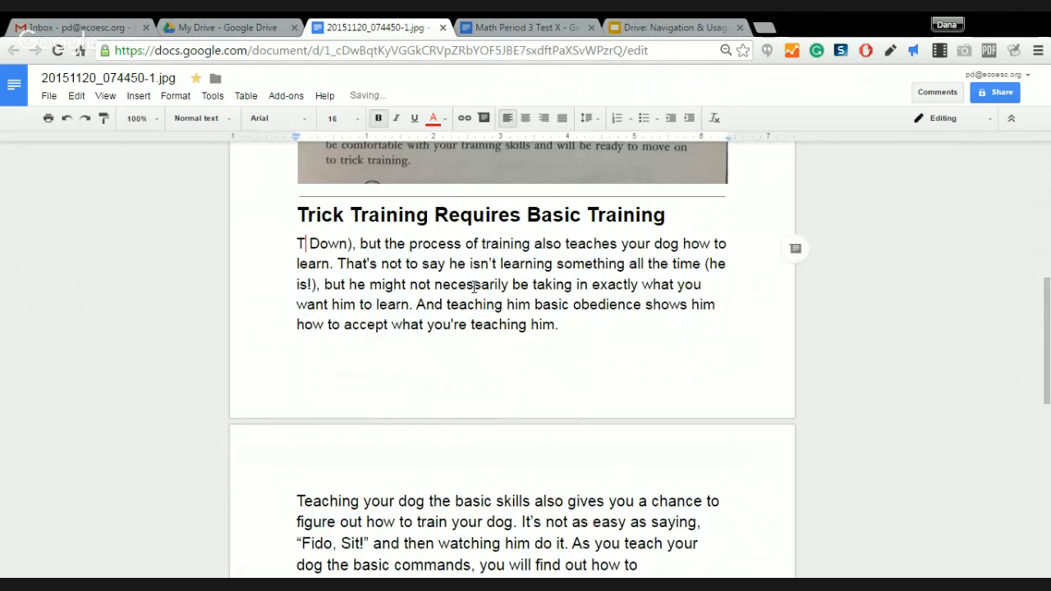
key(ctrl+z)
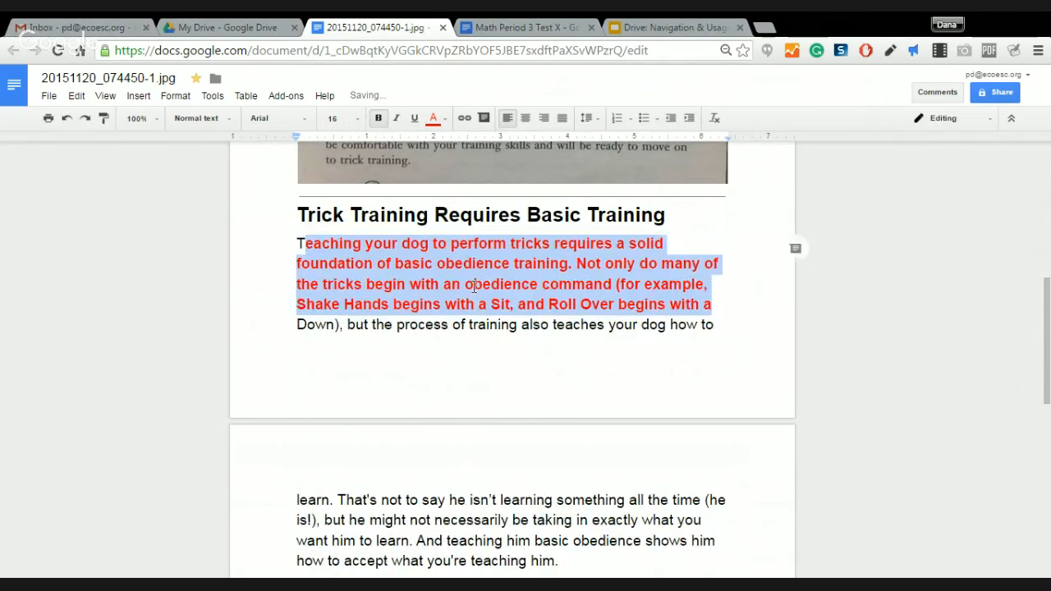
key(ctrl+z)
key(ctrl+z)
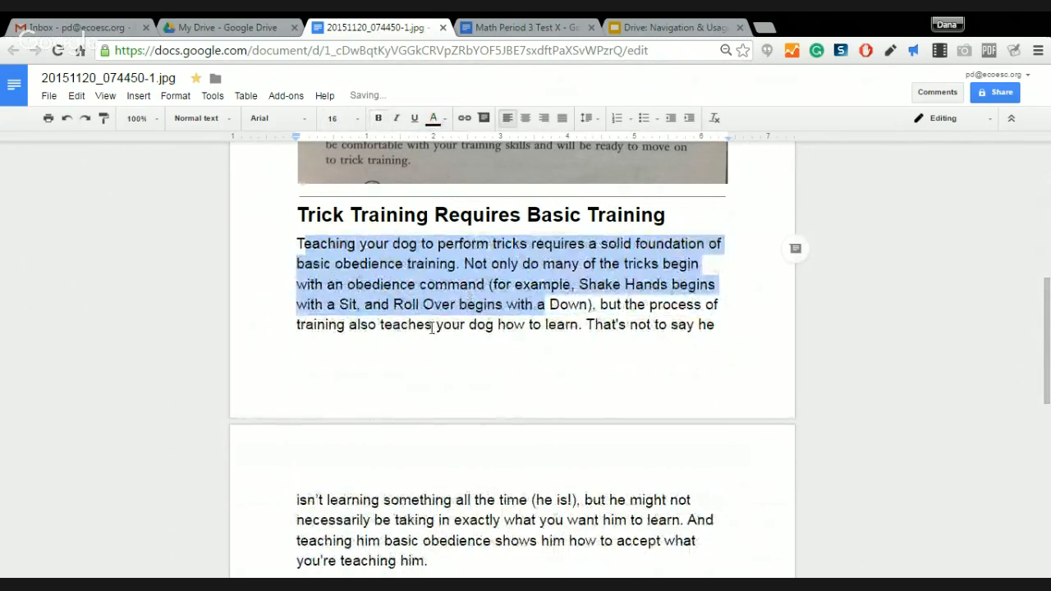
Compare the converted text with the photographed page, through to the last line of the second paragraph
click(432, 325)
scroll(432, 330, down, 1)
scroll(432, 330, down, 4)
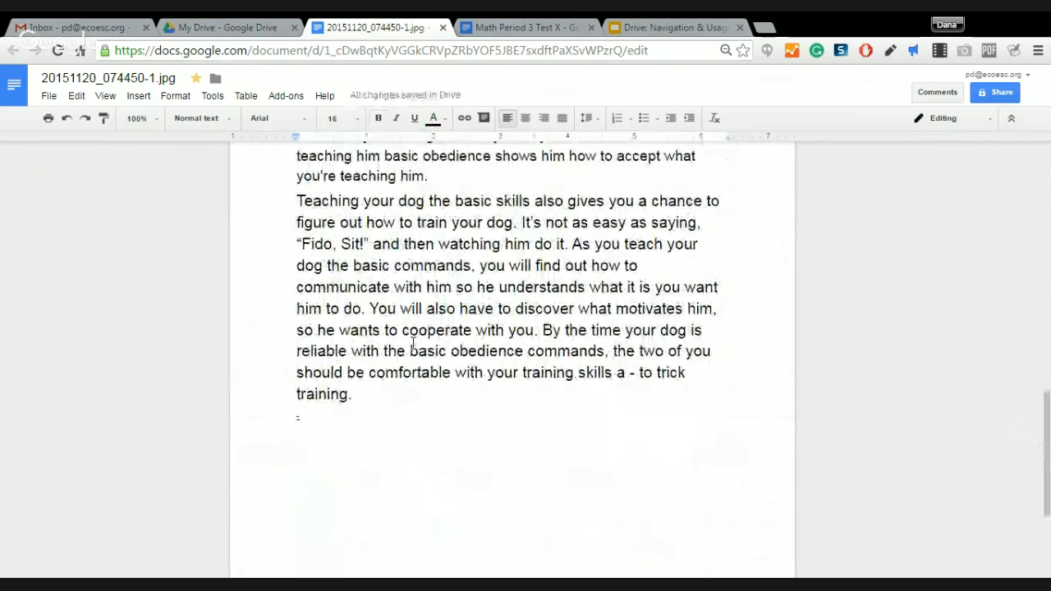
scroll(412, 344, up, 5)
scroll(413, 344, up, 3)
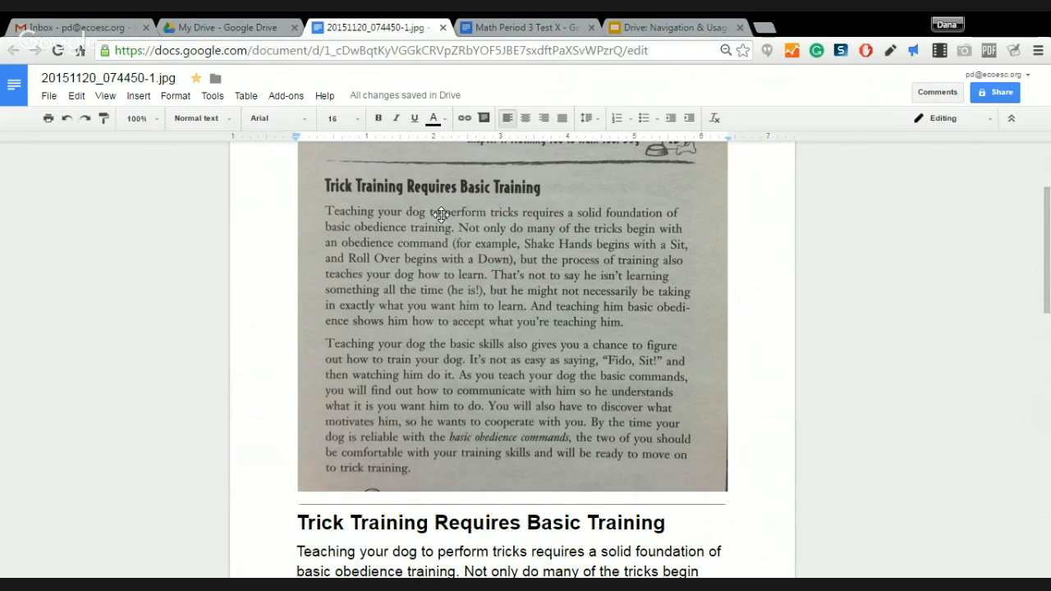
scroll(441, 214, down, 1)
scroll(441, 214, down, 2)
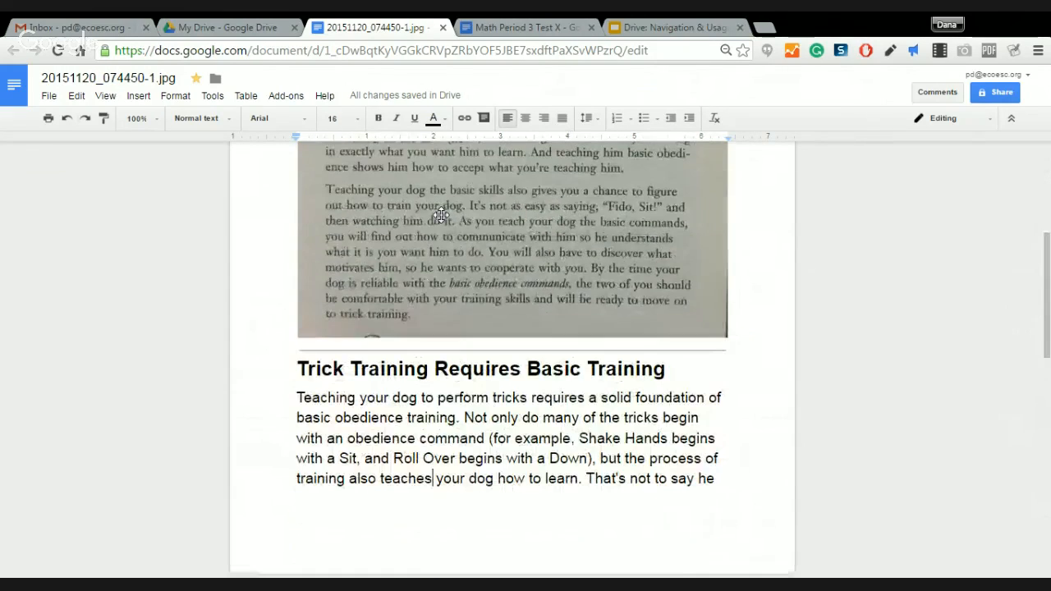
scroll(441, 214, up, 3)
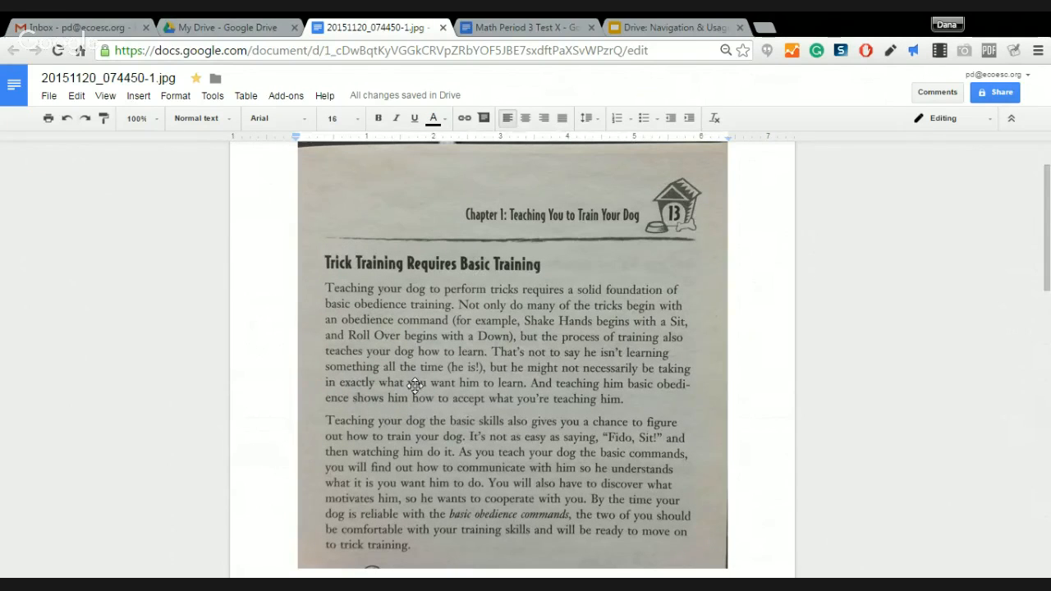
scroll(416, 386, down, 3)
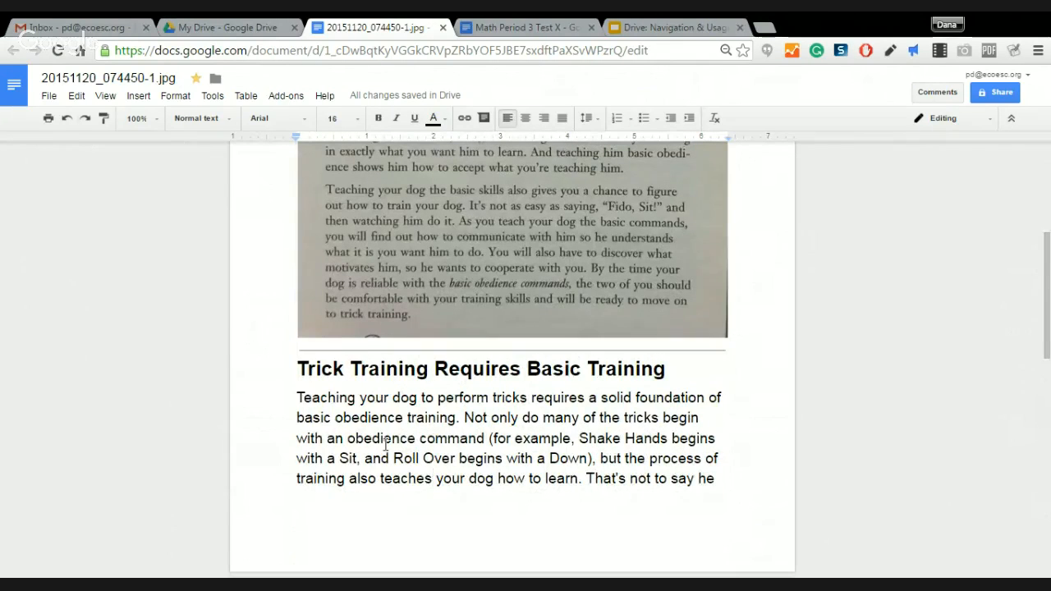
scroll(385, 444, up, 2)
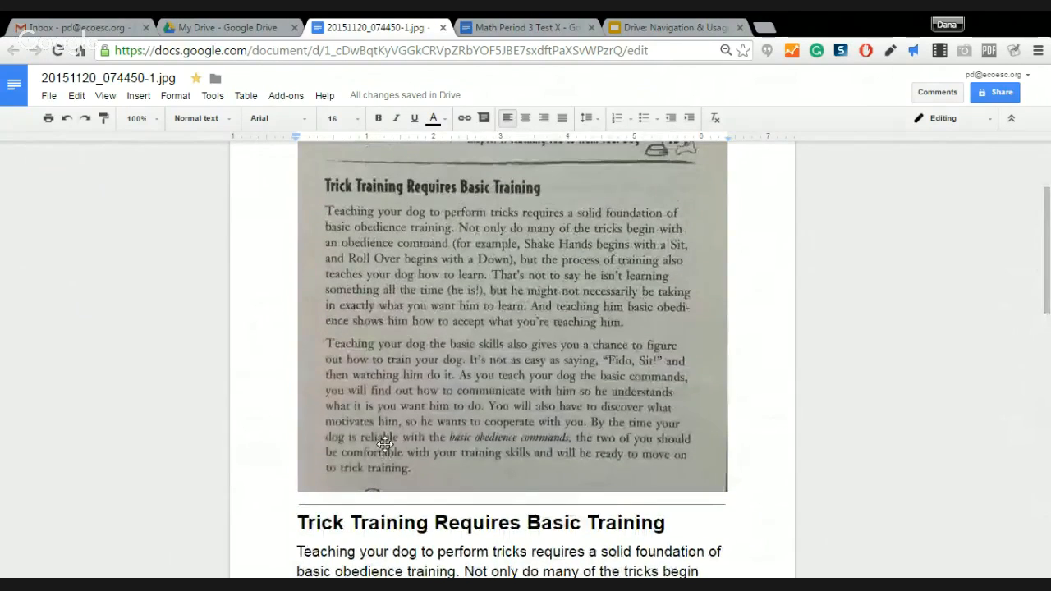
scroll(385, 444, down, 2)
scroll(386, 448, down, 3)
scroll(386, 448, down, 4)
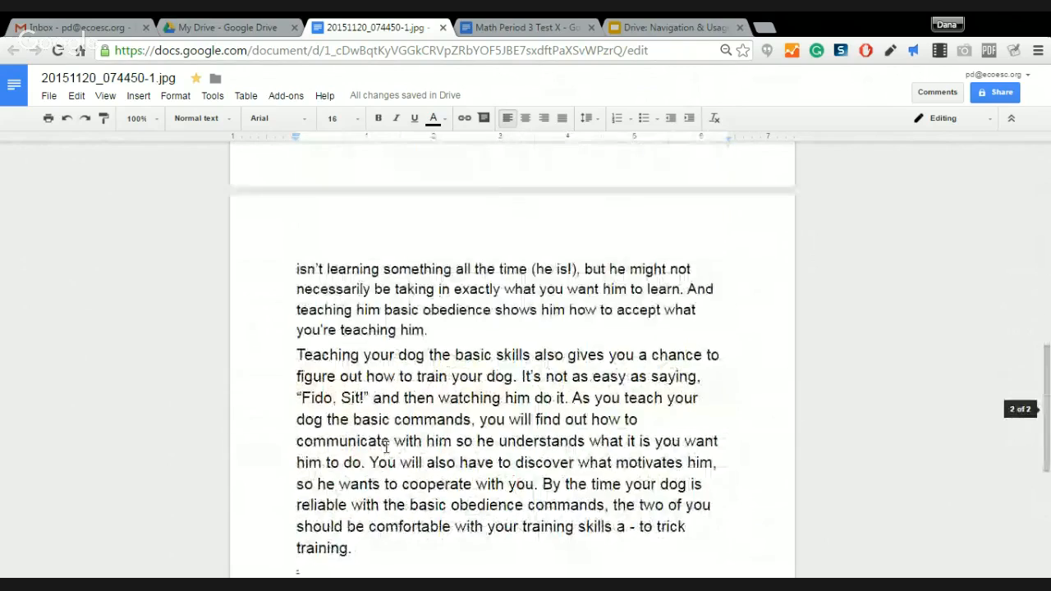
scroll(386, 446, up, 5)
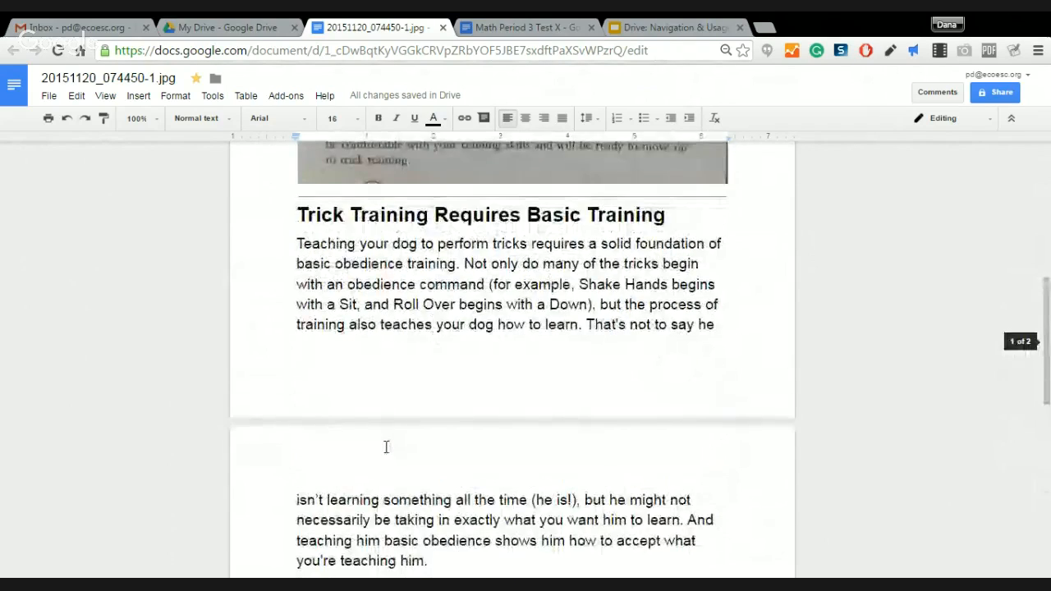
scroll(386, 447, up, 1)
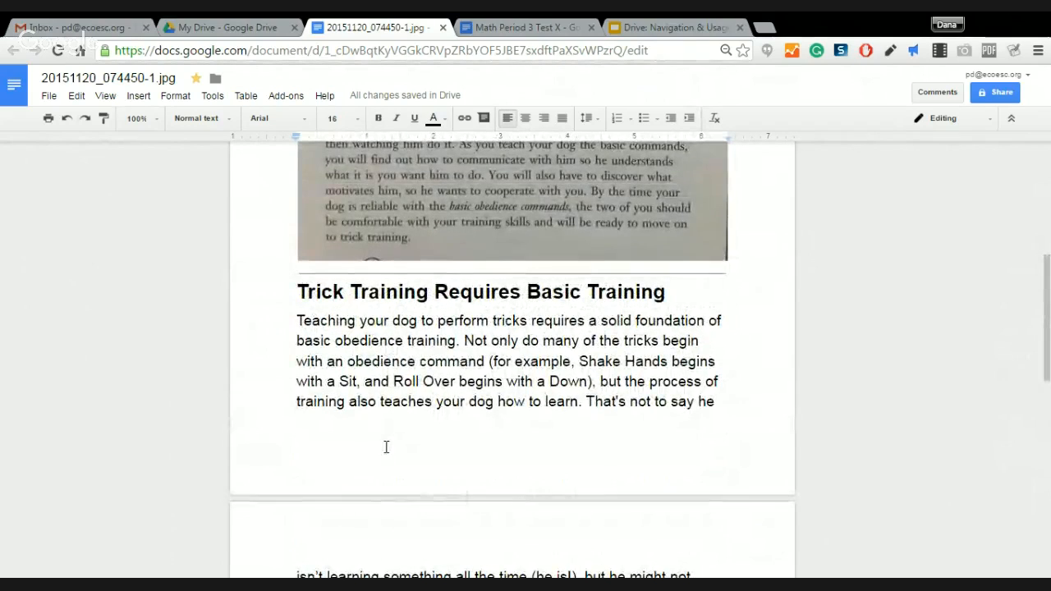
scroll(386, 446, down, 5)
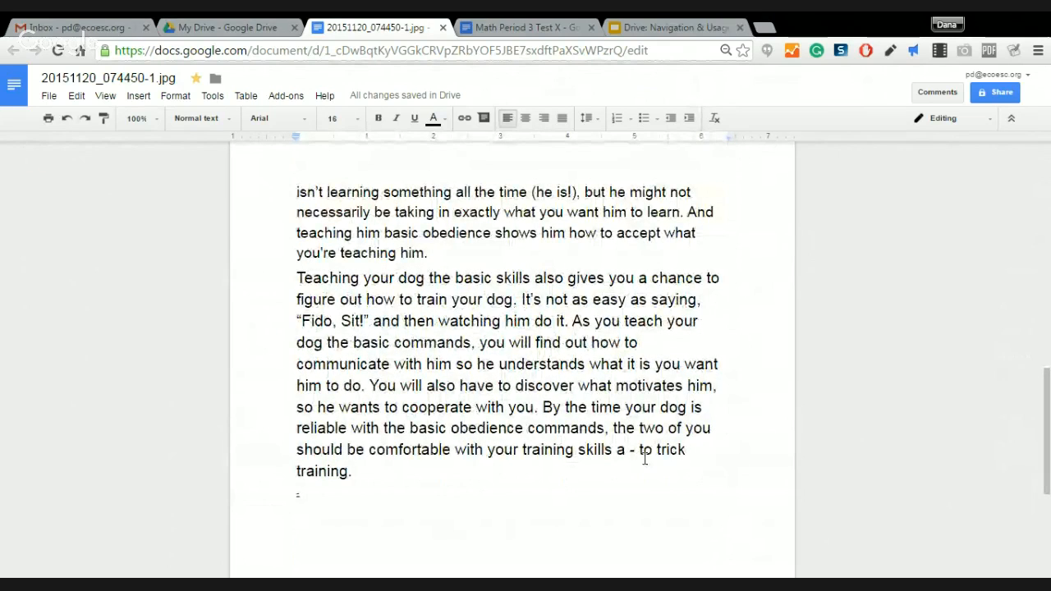
scroll(645, 458, up, 6)
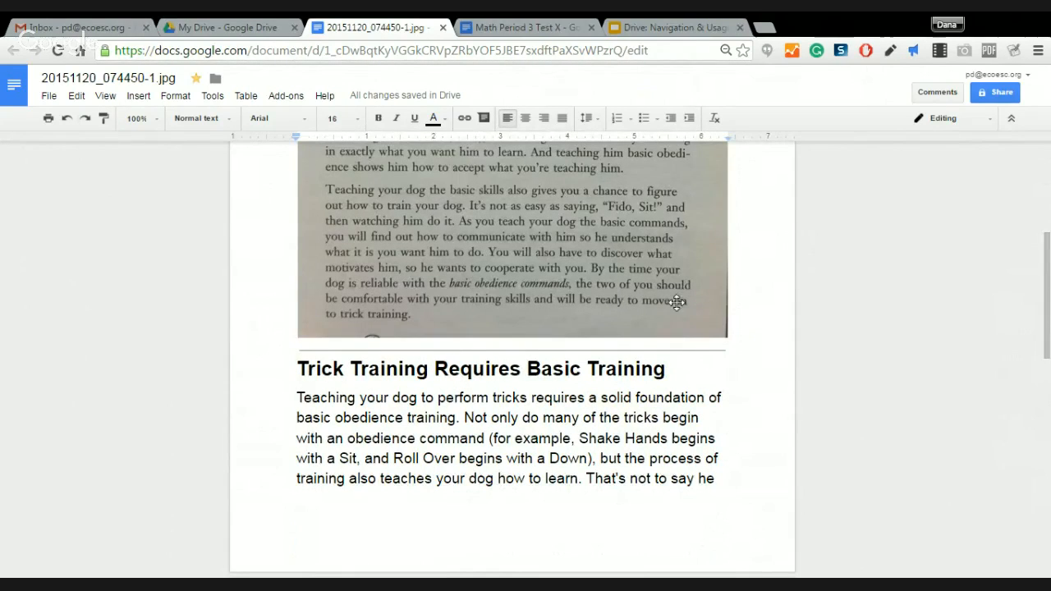
Delete the stray underlined dash below the last paragraph
scroll(661, 404, down, 8)
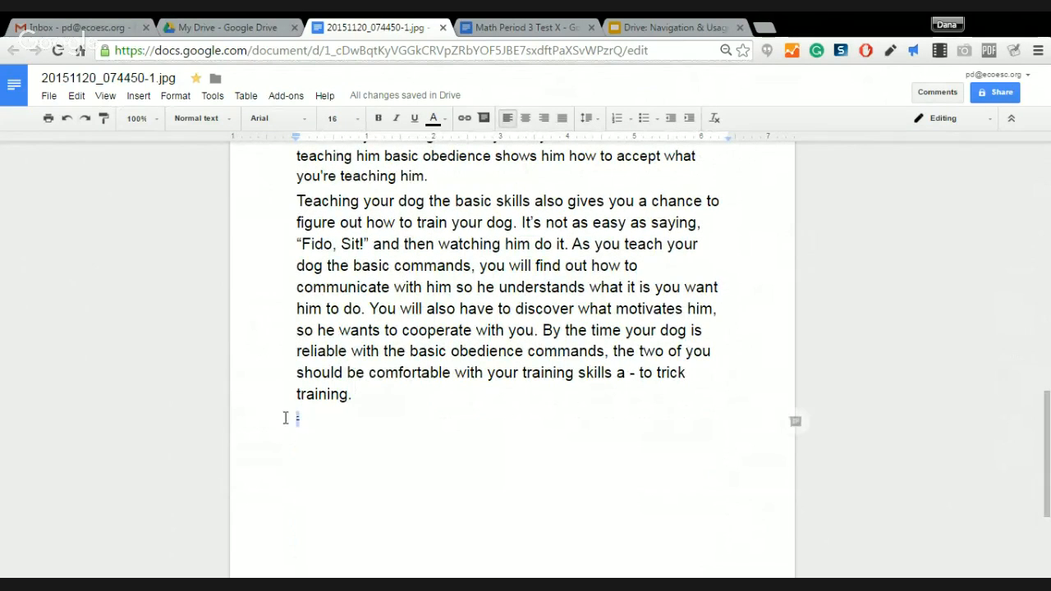
drag(287, 420, 329, 418)
key(BackSpace)
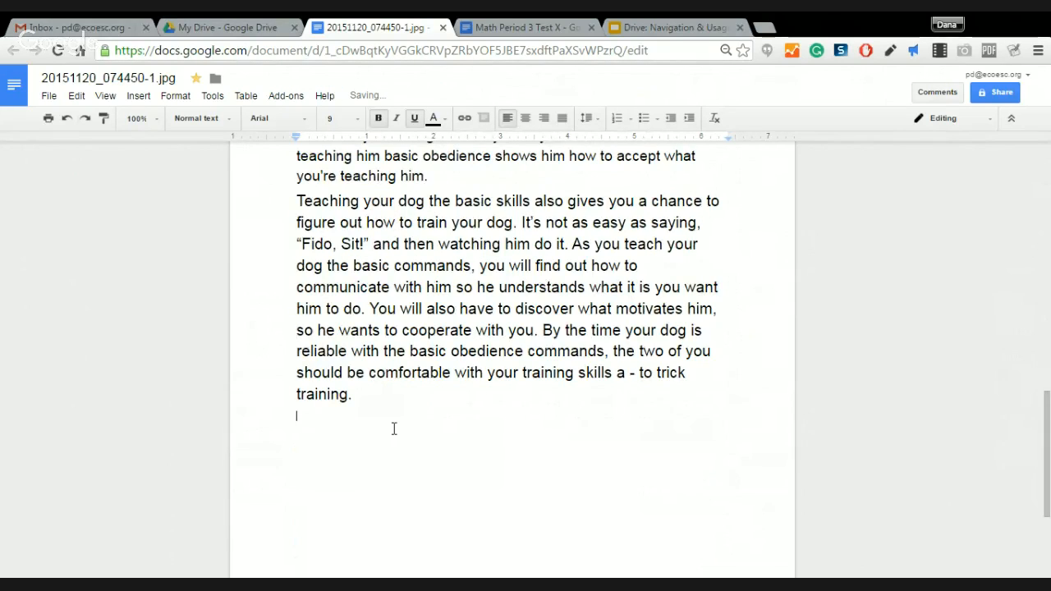
Review the photographed page from its chapter header down to the converted text beneath it
scroll(395, 429, up, 10)
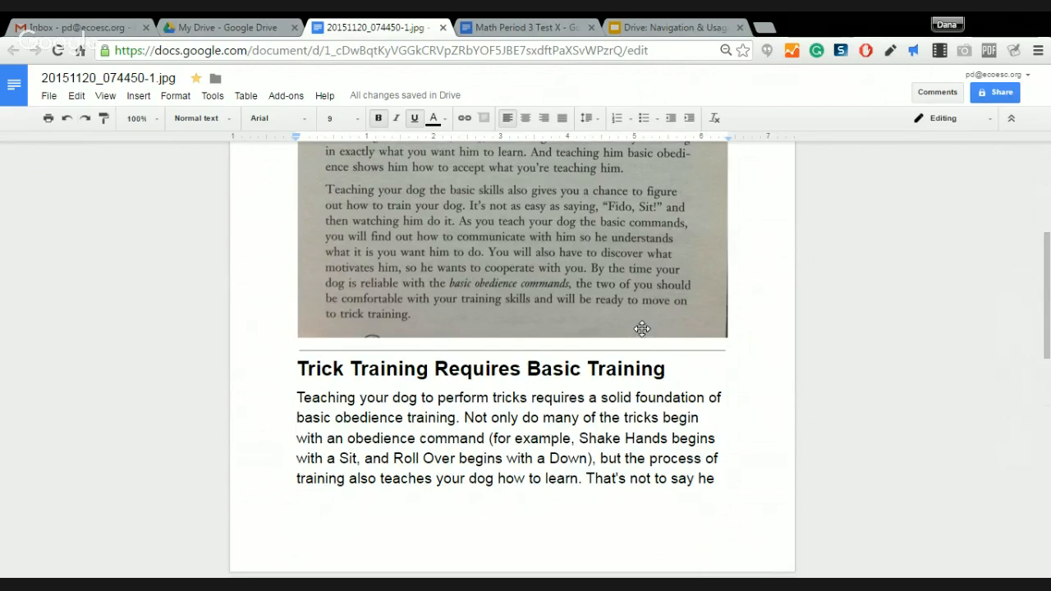
scroll(641, 328, up, 1)
scroll(641, 329, up, 5)
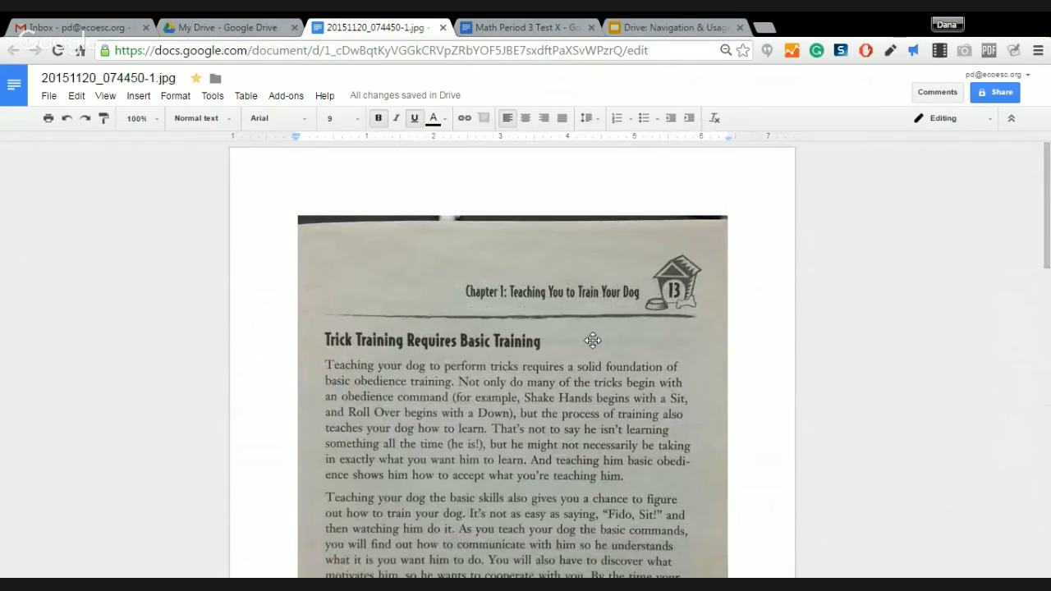
scroll(594, 348, down, 4)
scroll(595, 348, up, 3)
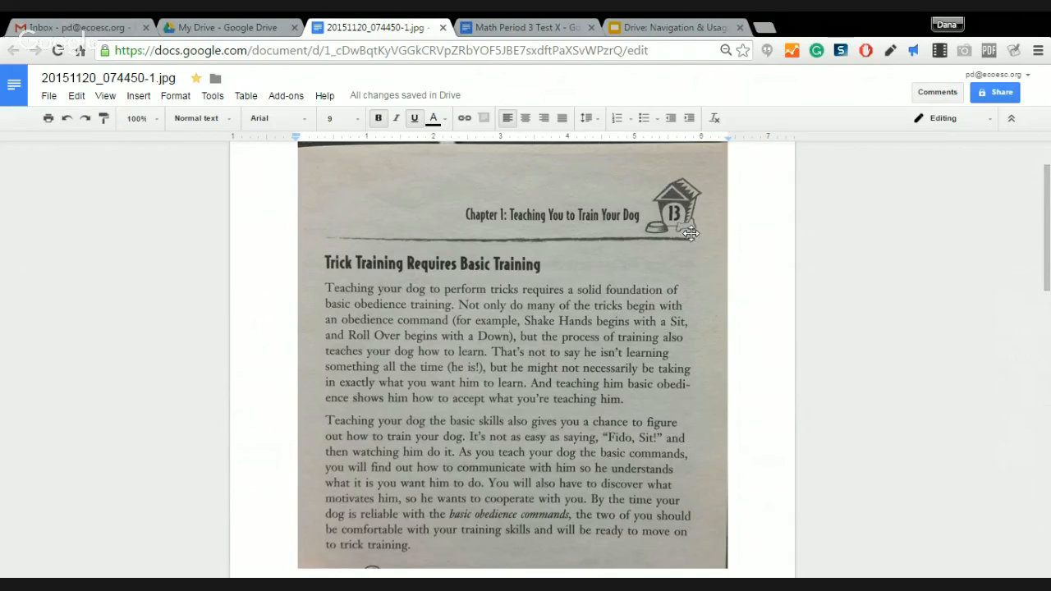
scroll(659, 340, down, 3)
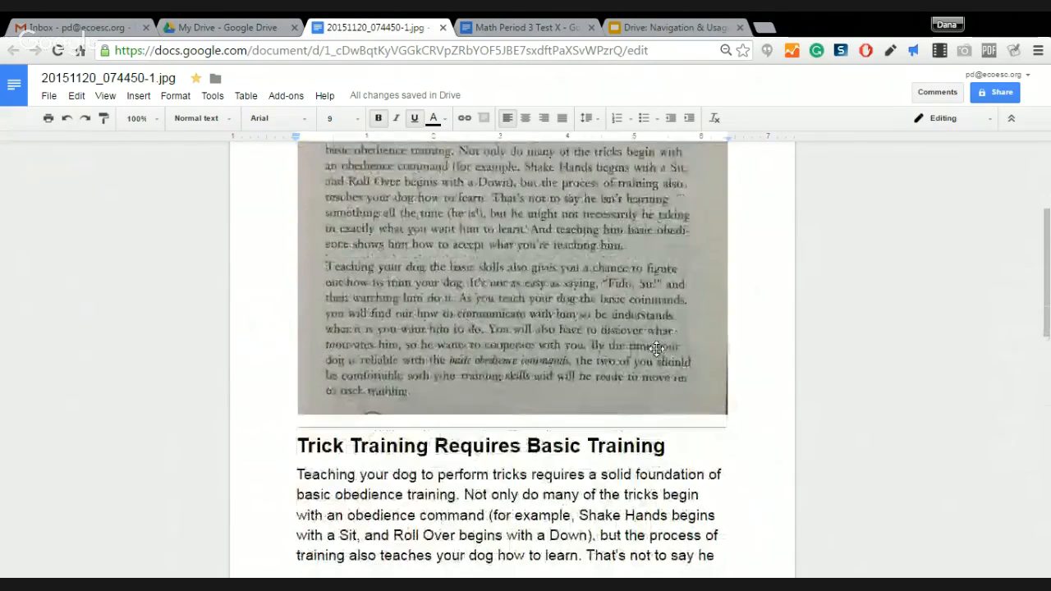
scroll(656, 348, down, 3)
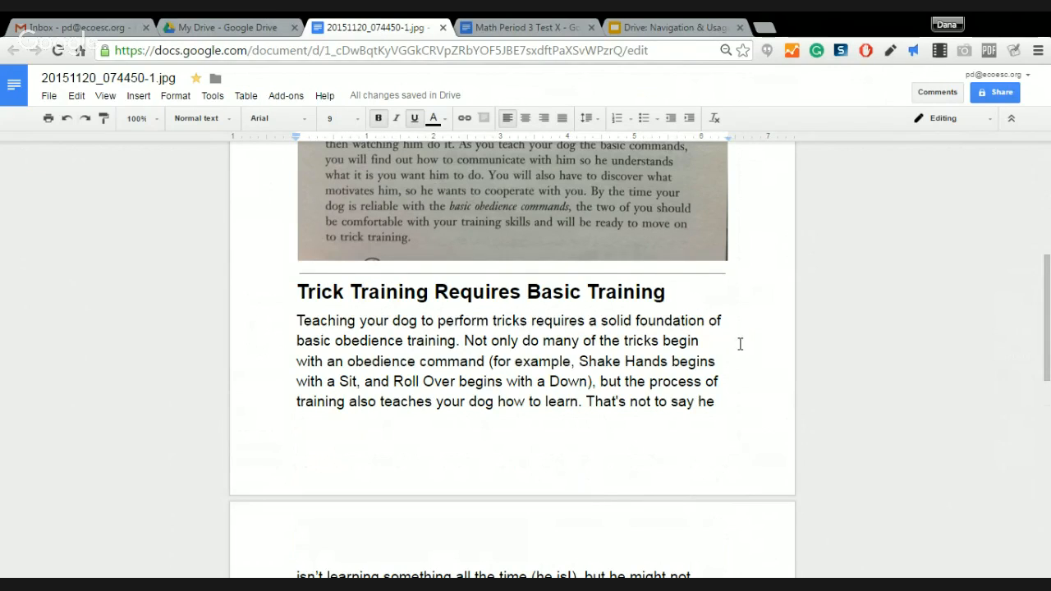
Delete the page photo and the horizontal line above the "Trick Training Requires Basic Training" heading
scroll(740, 344, up, 4)
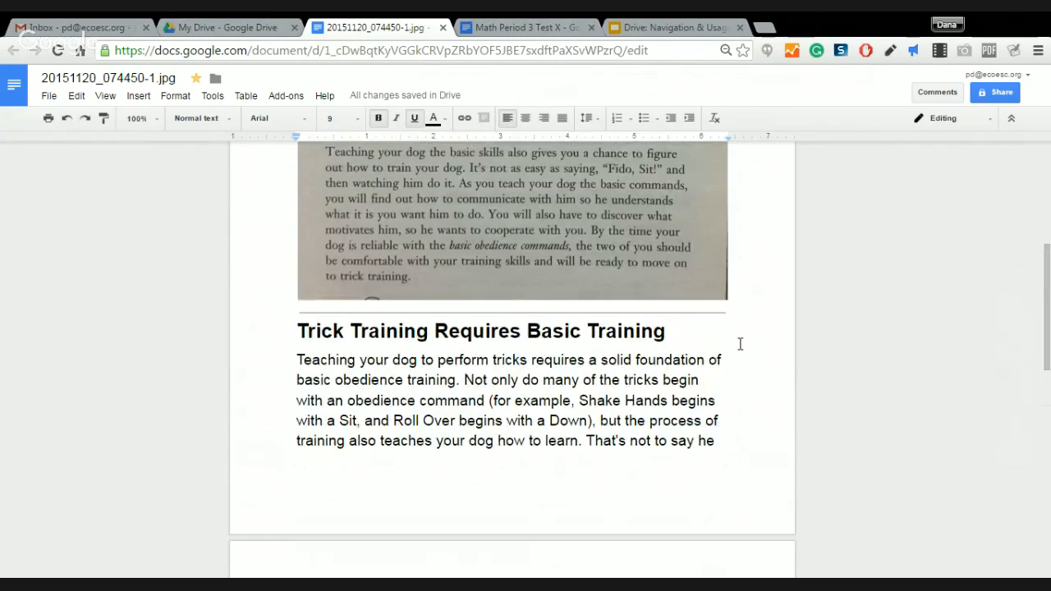
click(629, 288)
key(Delete)
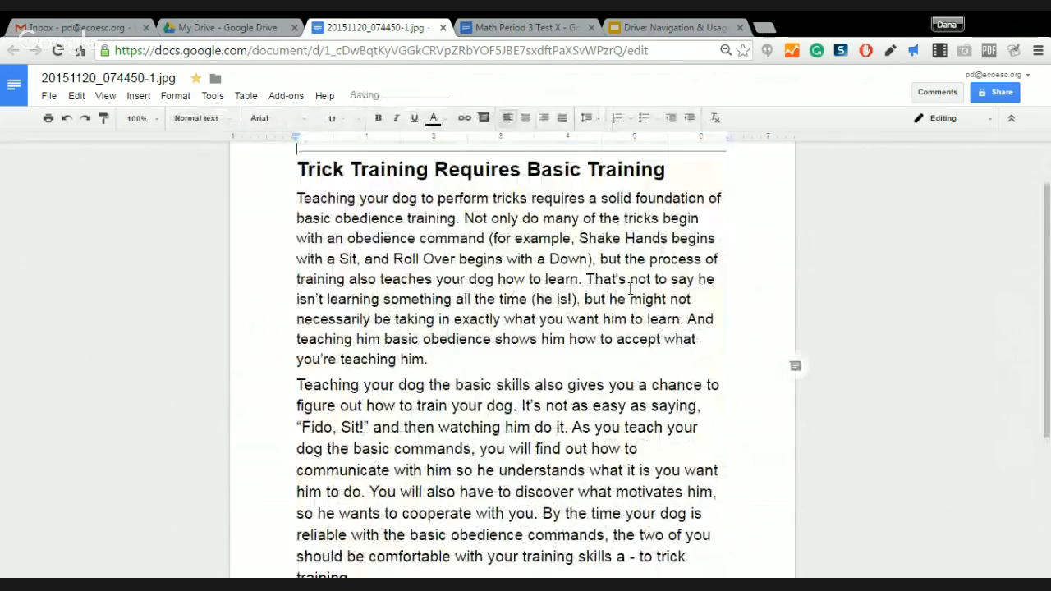
scroll(742, 224, up, 1)
drag(743, 225, 676, 241)
key(Delete)
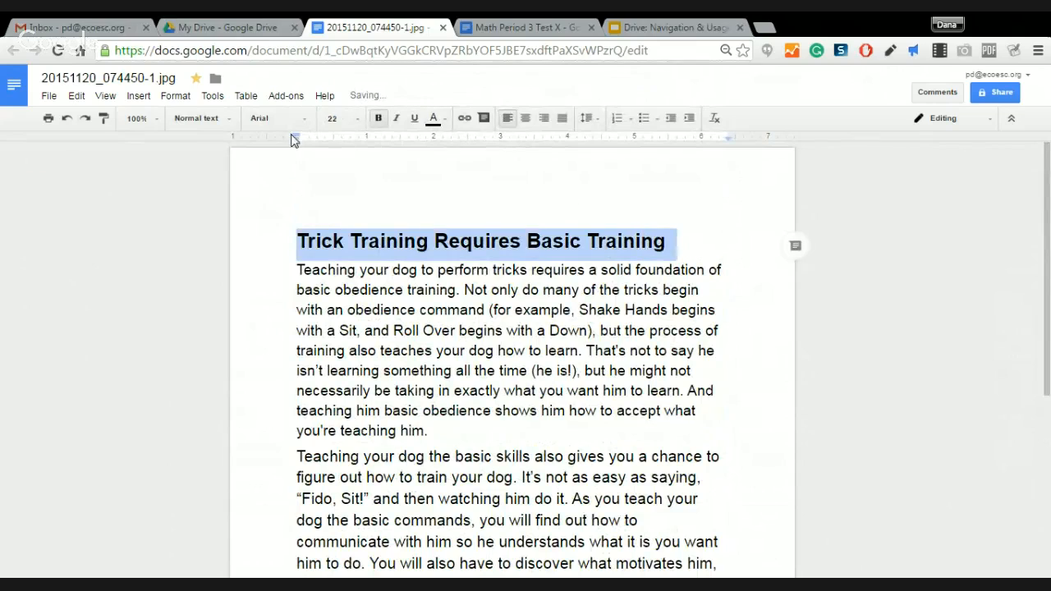
Colour the "Trick Training Requires Basic Training" heading text red and give it a blue highlight
click(437, 122)
click(452, 187)
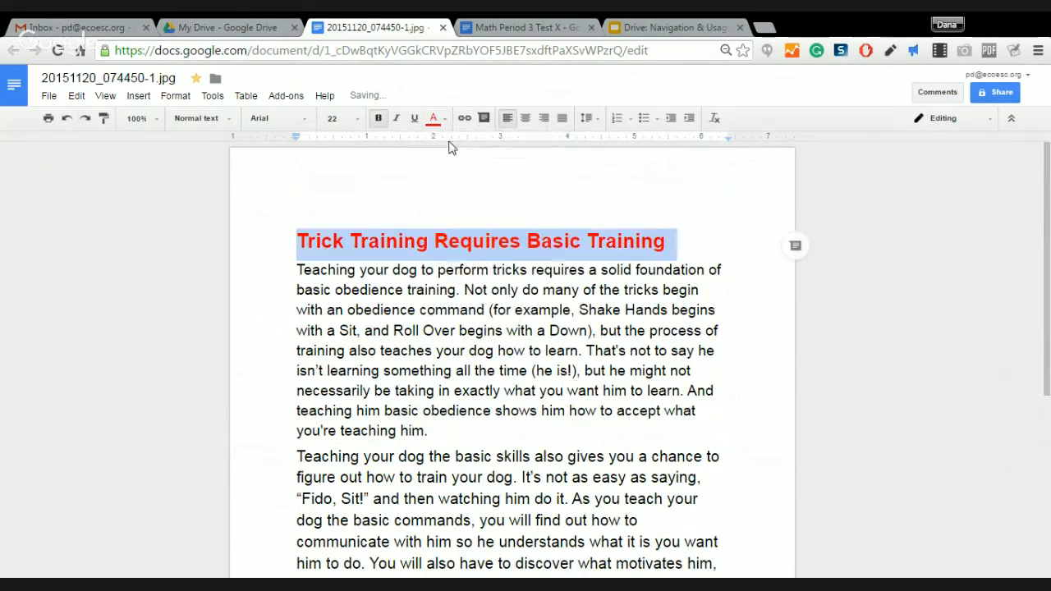
click(435, 119)
click(526, 146)
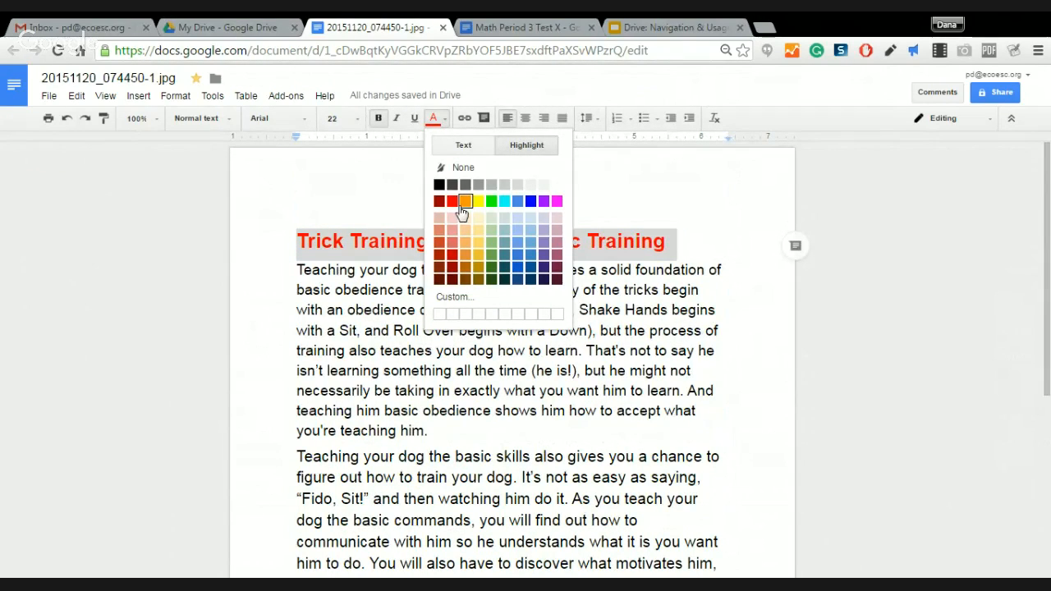
click(527, 207)
click(494, 273)
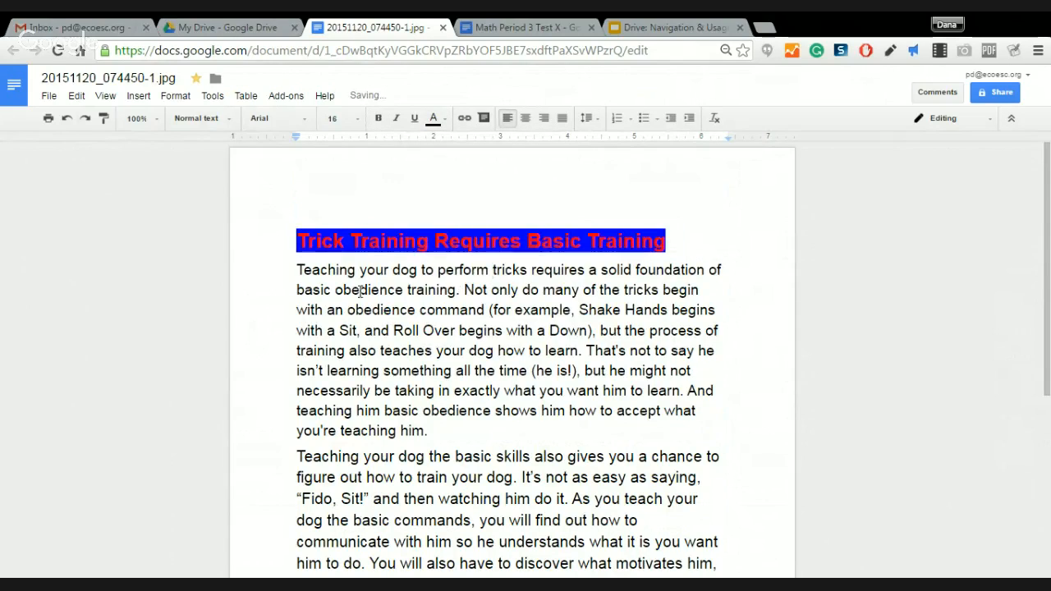
Set most of the first paragraph below the heading to the Georgia font, and delete that whole paragraph
drag(297, 268, 651, 391)
click(291, 119)
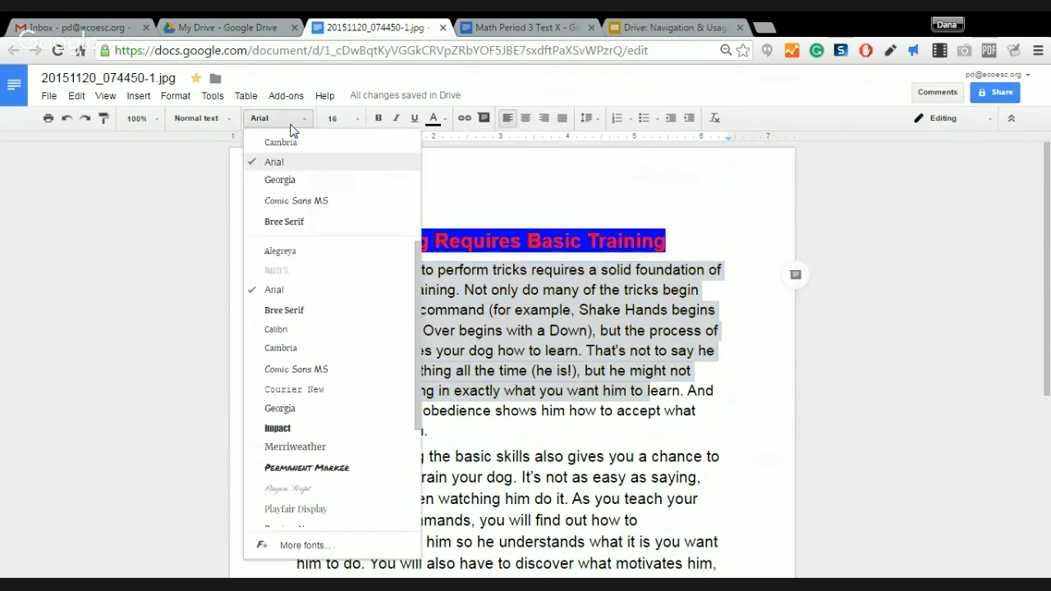
click(280, 179)
click(607, 331)
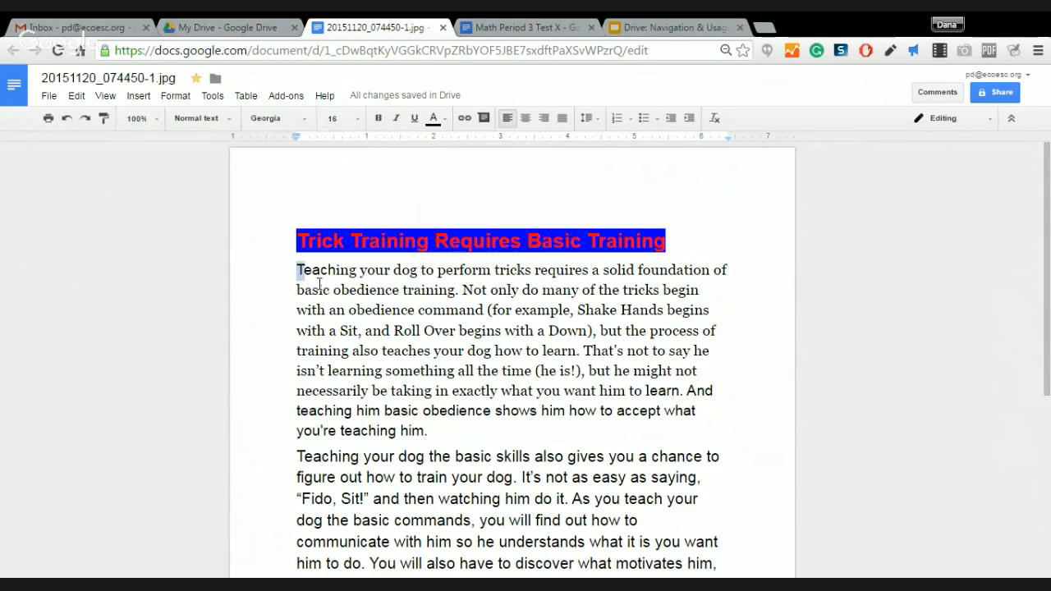
drag(299, 270, 463, 429)
key(BackSpace)
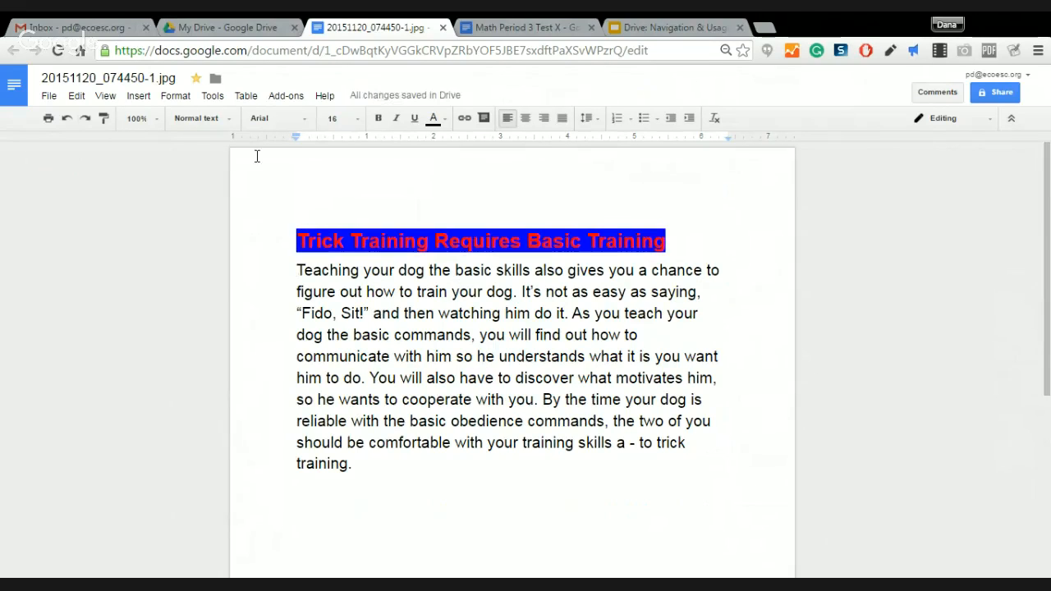
Switch to My Drive, refresh it, and locate the original page photo and the text document converted from it
click(228, 28)
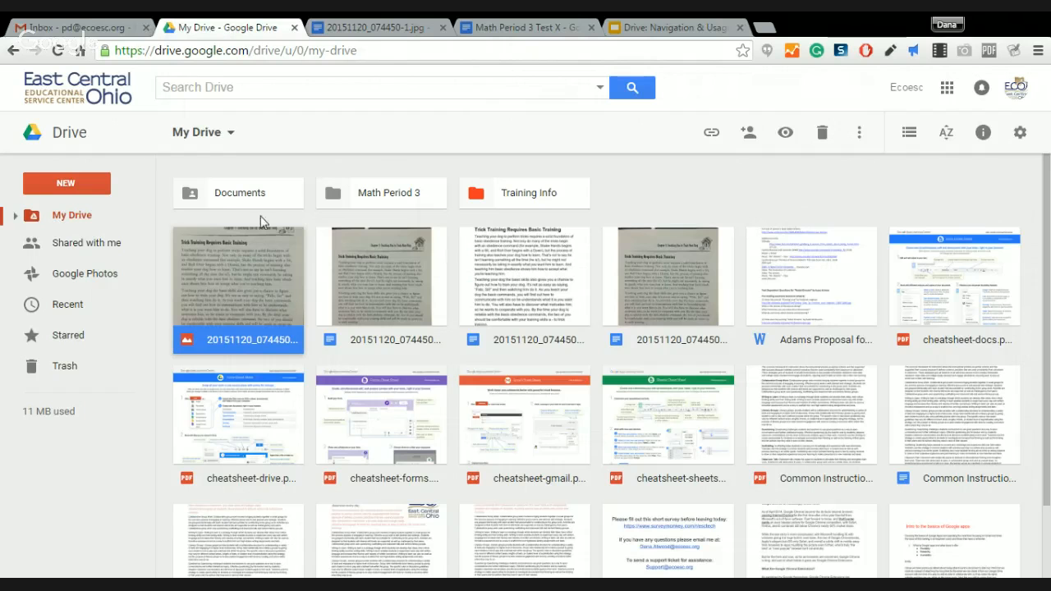
click(58, 50)
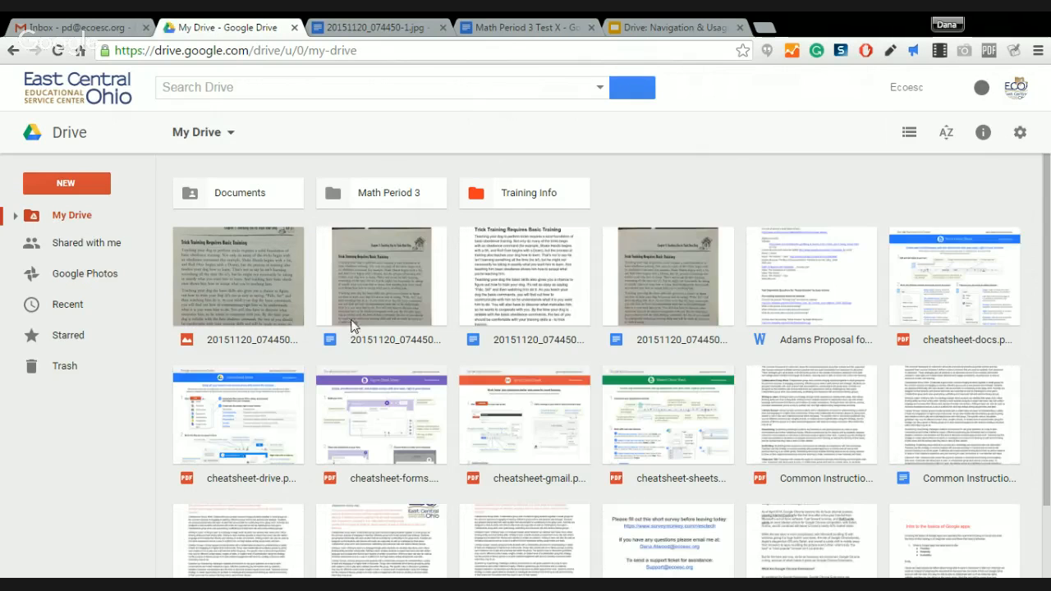
click(526, 289)
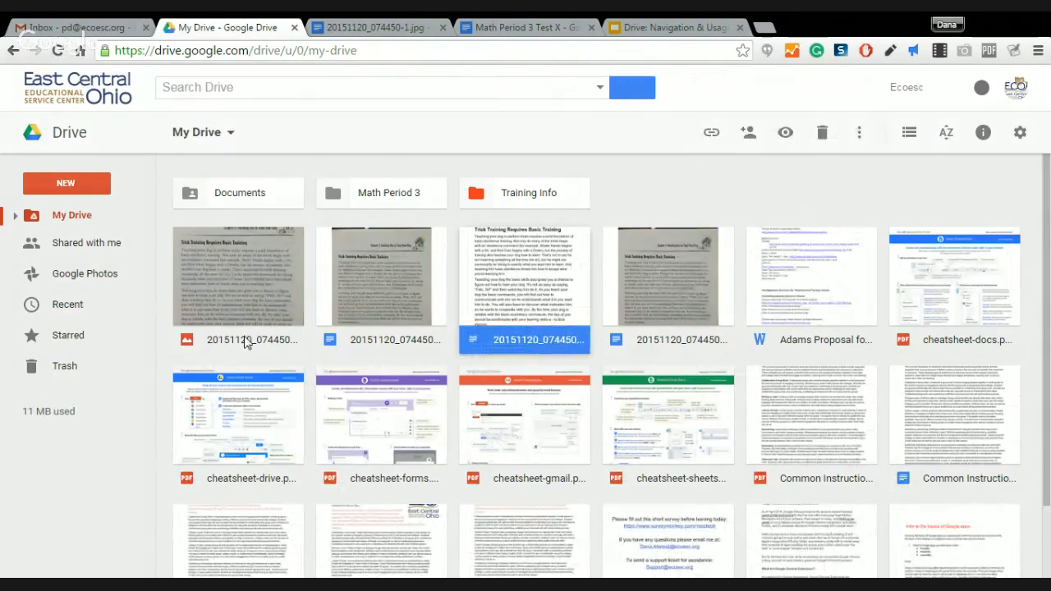
click(214, 328)
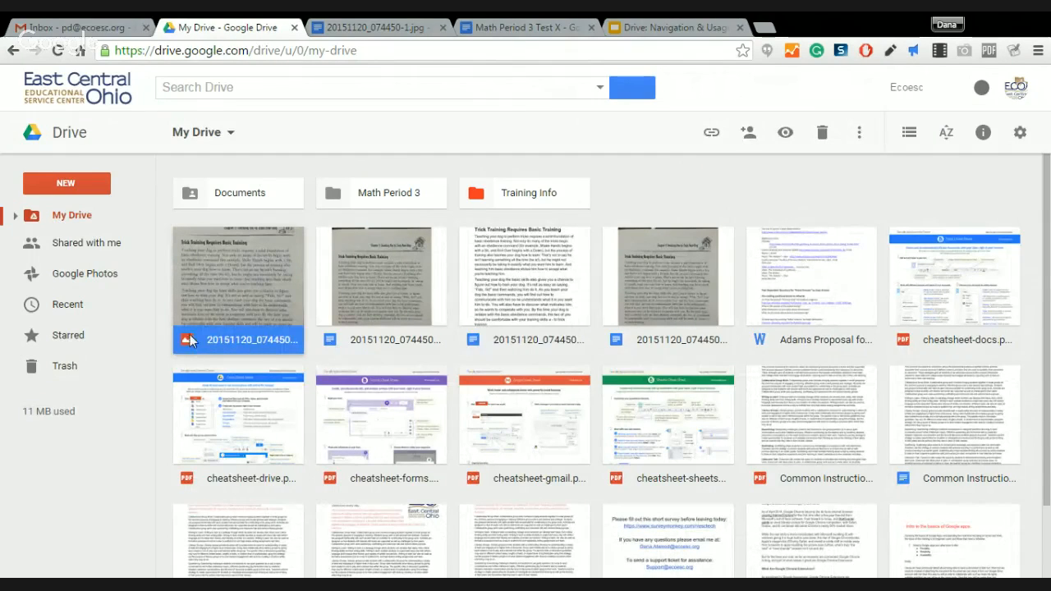
click(492, 297)
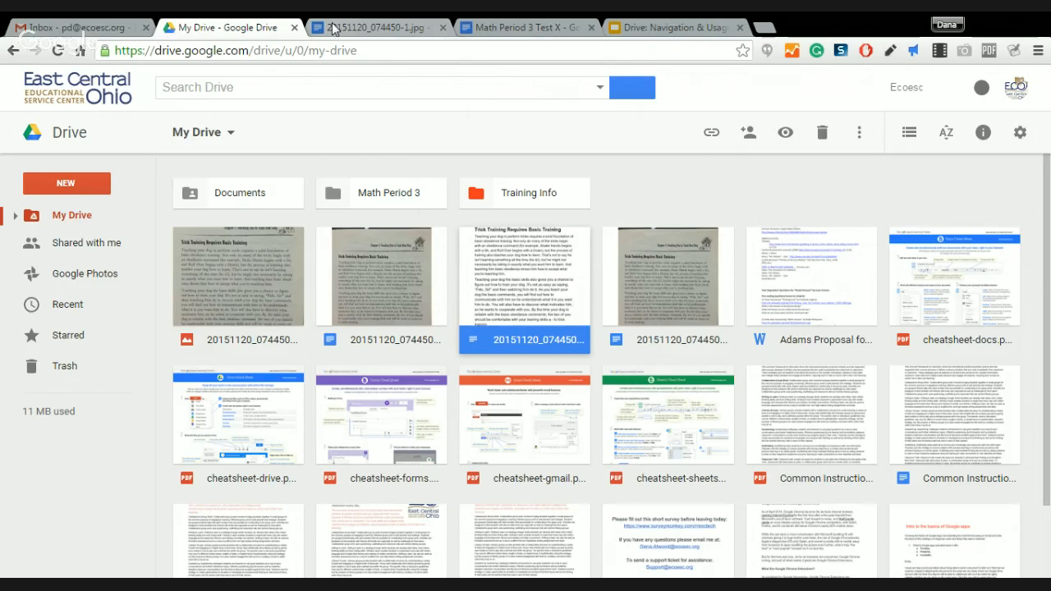
Preview CommonInstructionalFramework1.pdf from My Drive and close the preview
scroll(415, 358, down, 1)
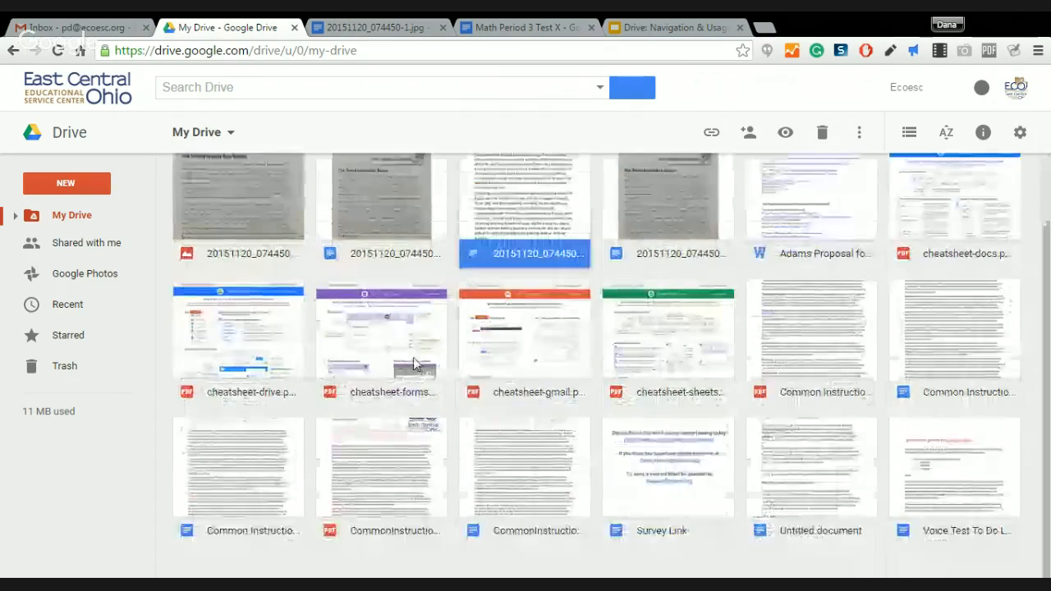
double_click(371, 469)
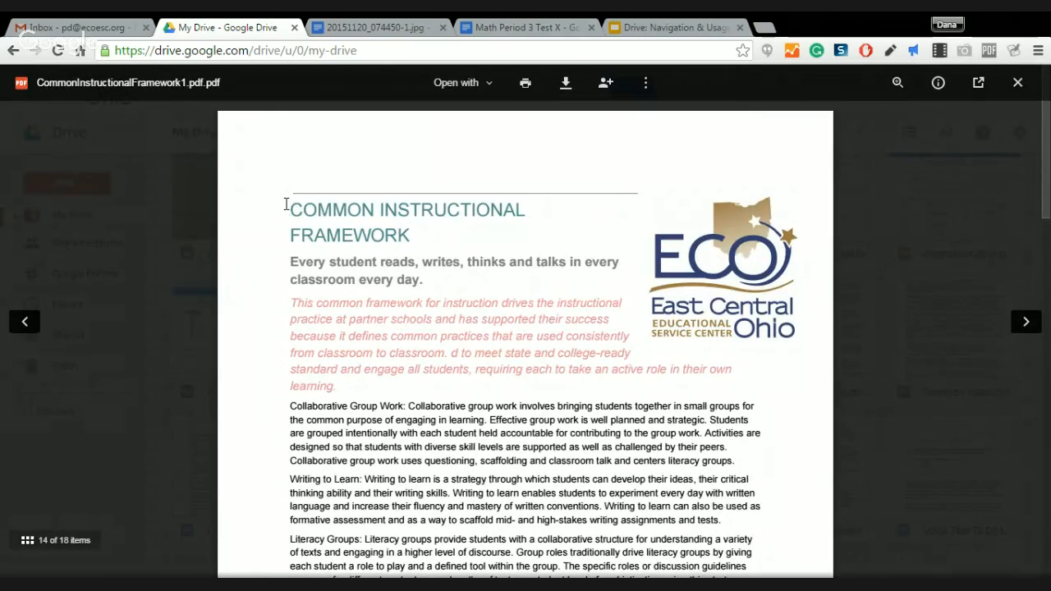
click(1024, 89)
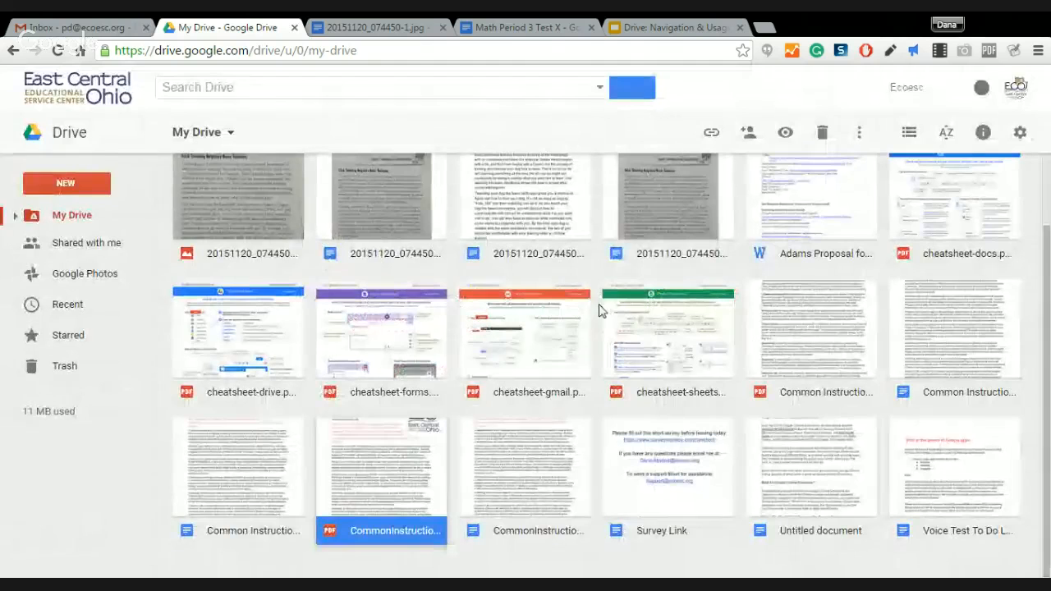
Preview Common Instructional Framework (1).pdf from its logo and title down to the page footer, and close it
click(821, 335)
double_click(821, 335)
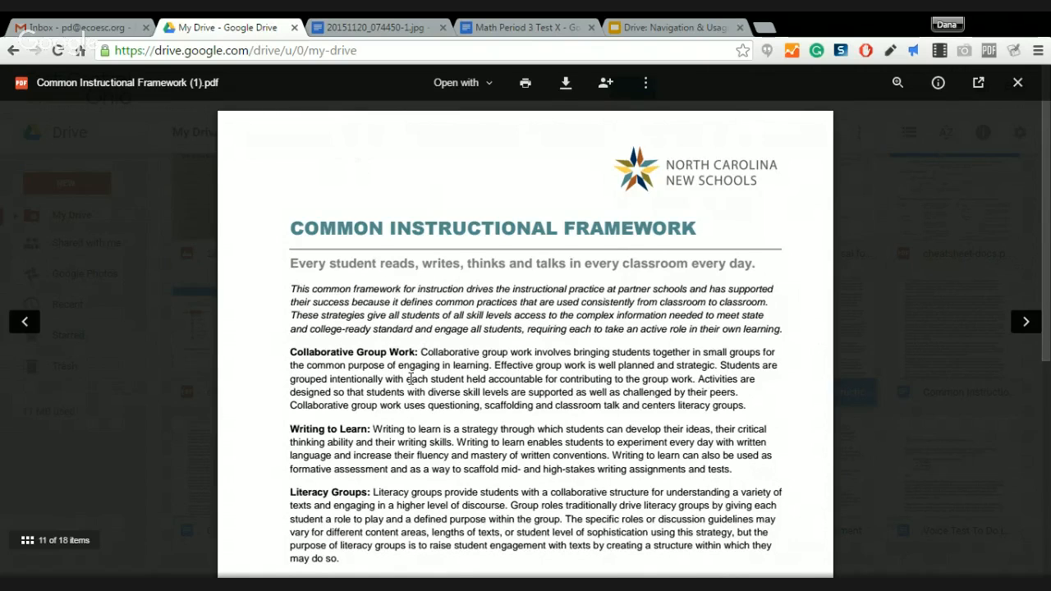
scroll(410, 379, down, 1)
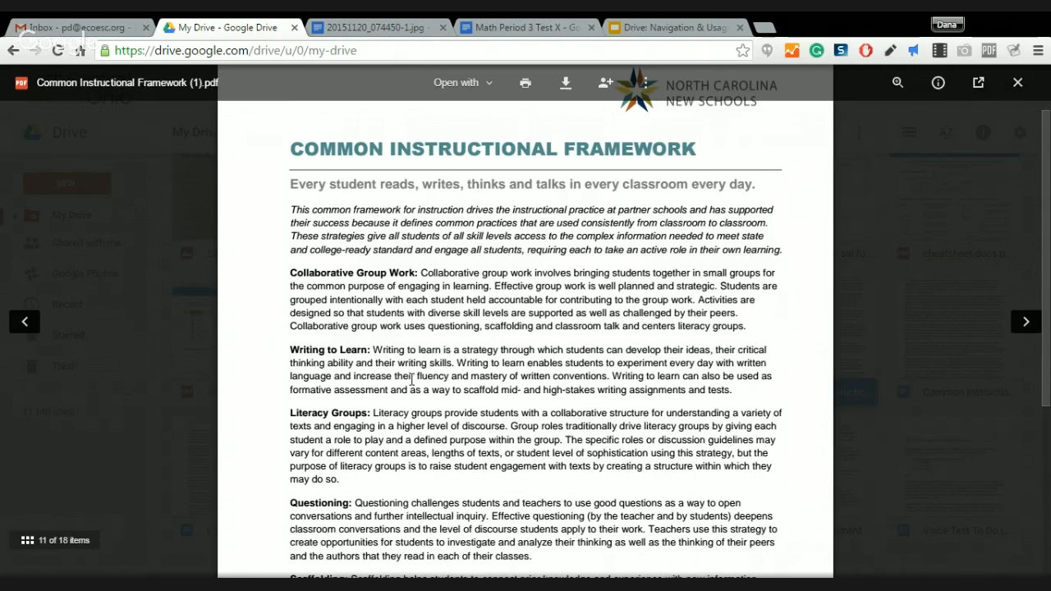
scroll(412, 379, down, 4)
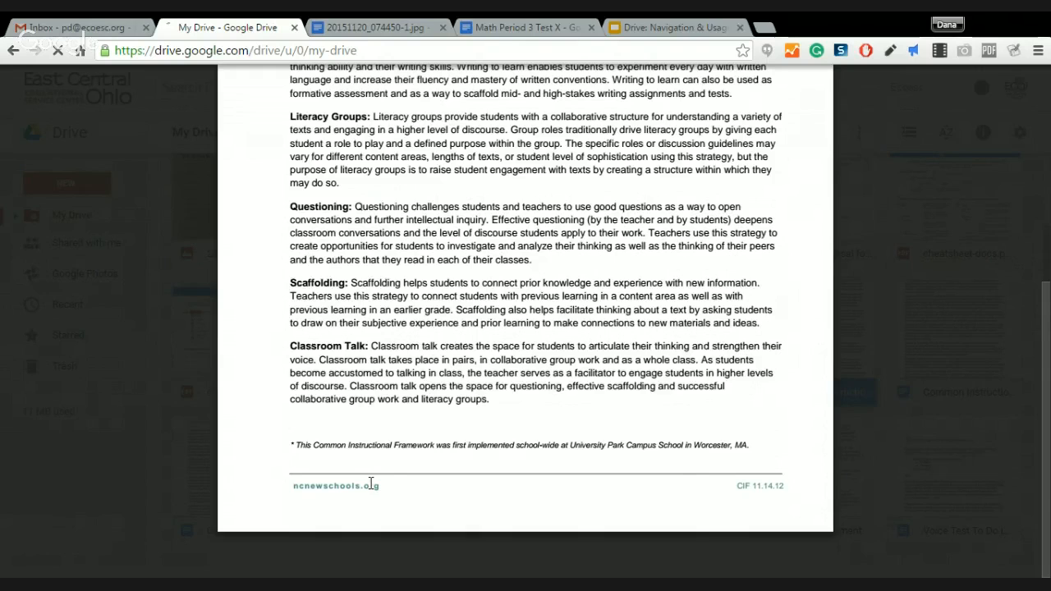
scroll(684, 475, up, 5)
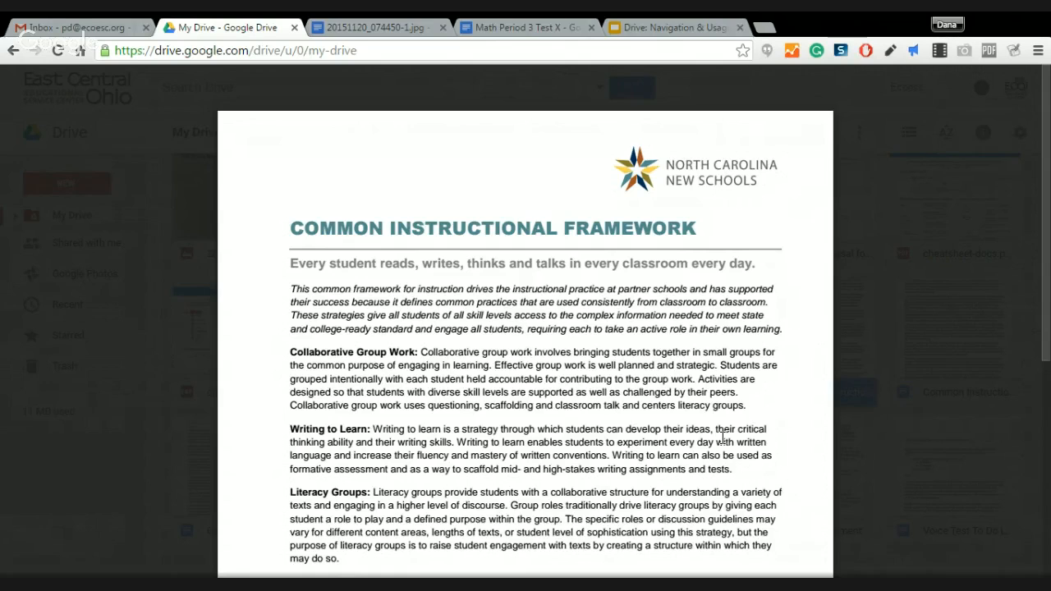
click(1019, 83)
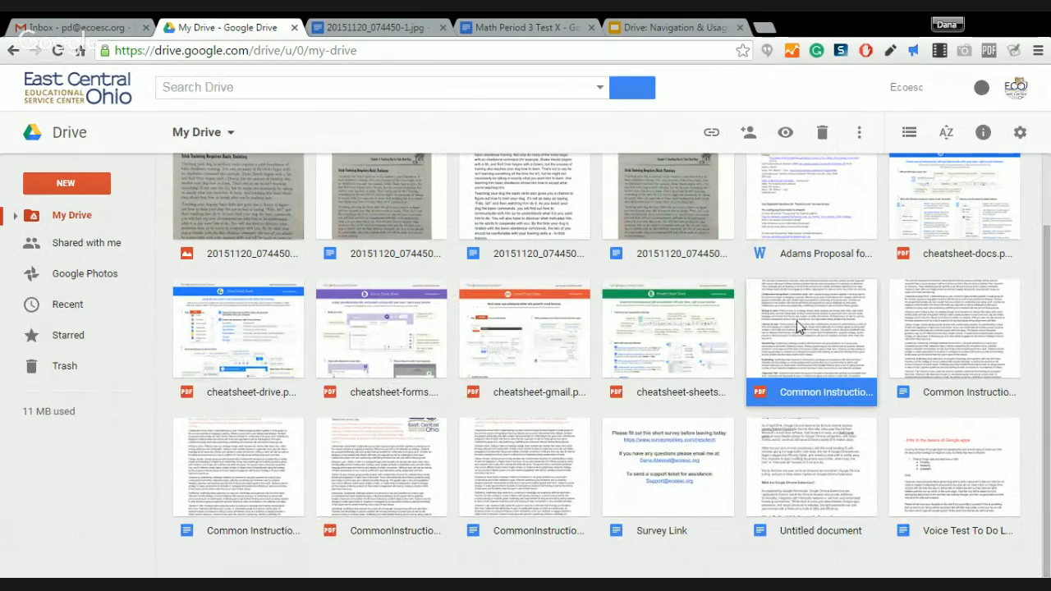
Open Common Instructional Framework (1).pdf from My Drive with Google Docs as editable text
scroll(797, 322, up, 1)
scroll(804, 405, down, 1)
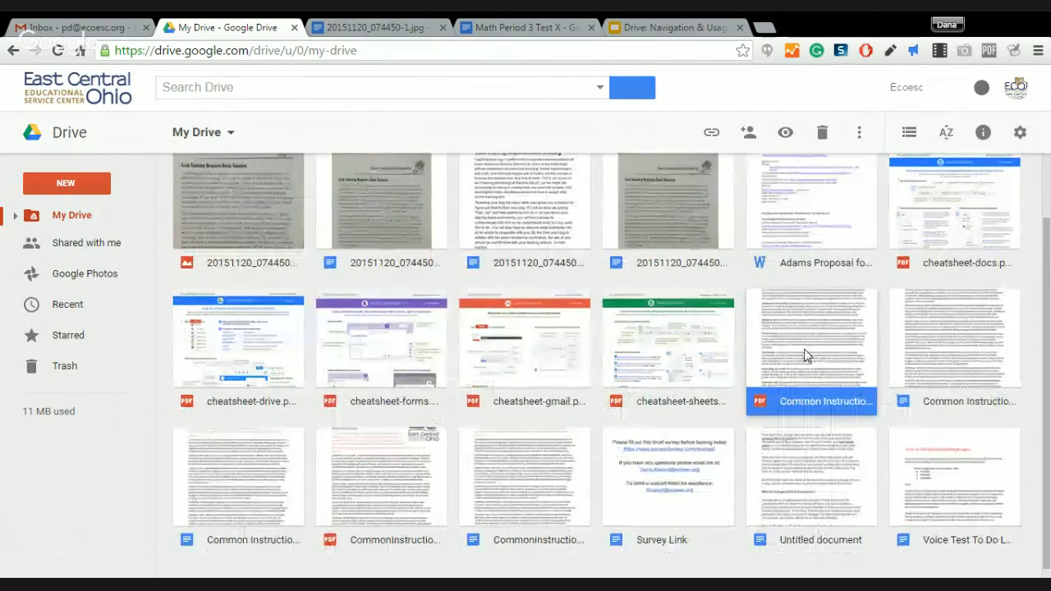
right_click(805, 356)
mouse_move(852, 278)
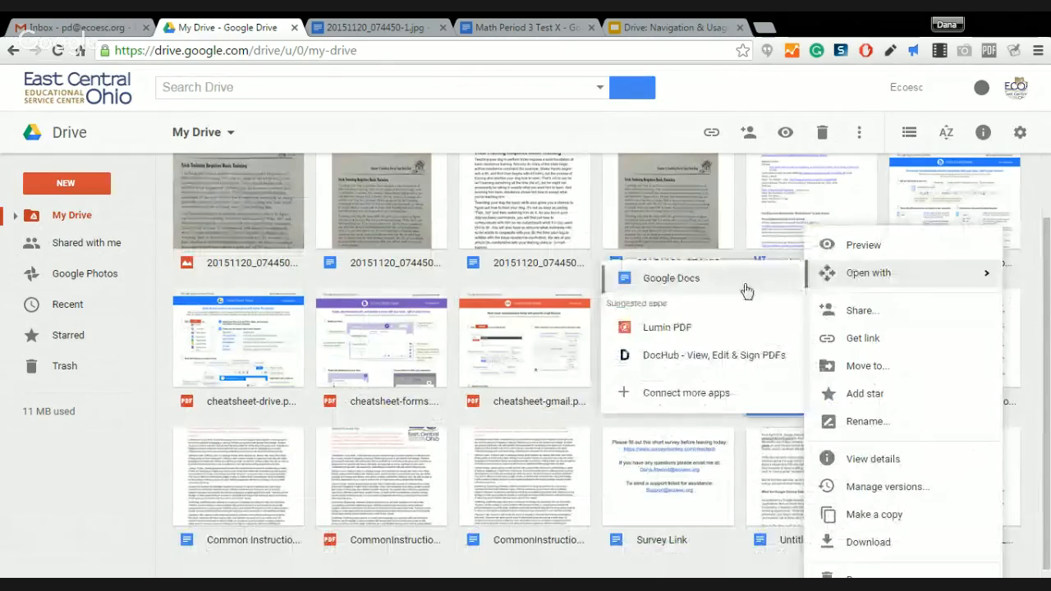
click(720, 289)
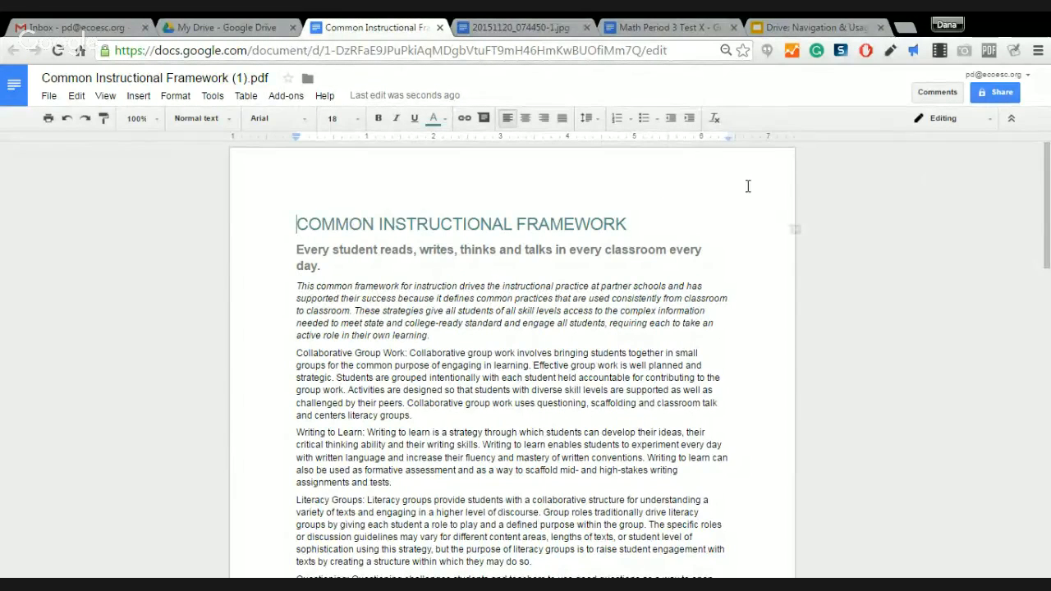
Compare the original Common Instructional Framework (1).pdf preview in My Drive with its converted document
click(203, 25)
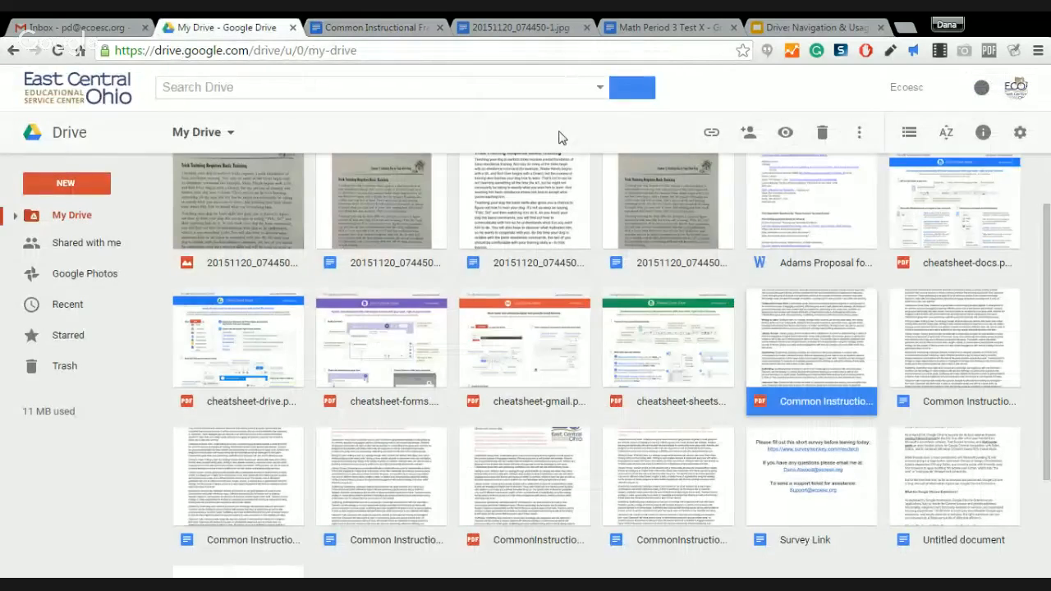
double_click(795, 332)
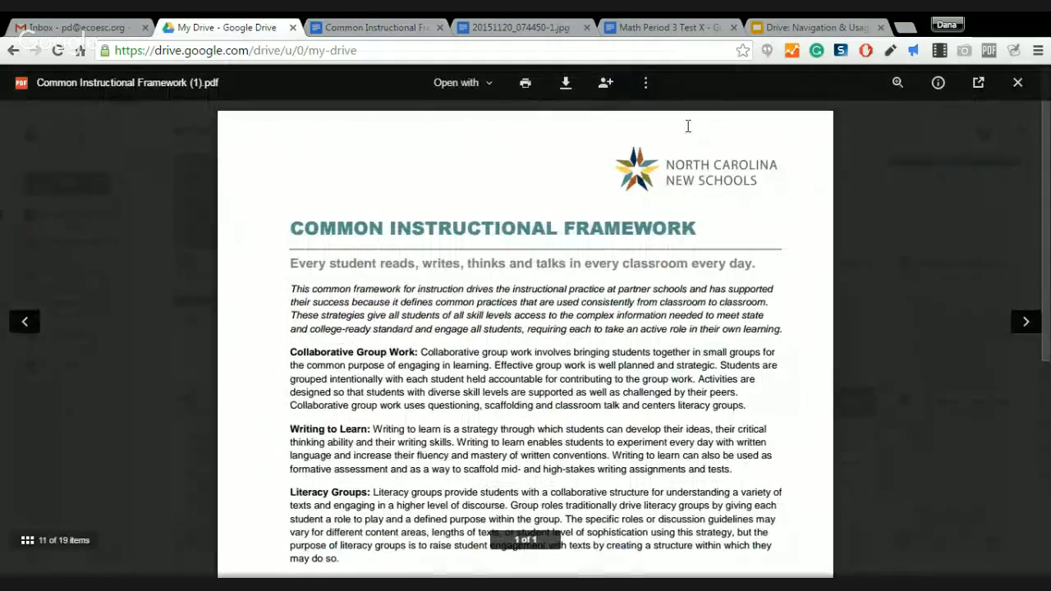
click(351, 31)
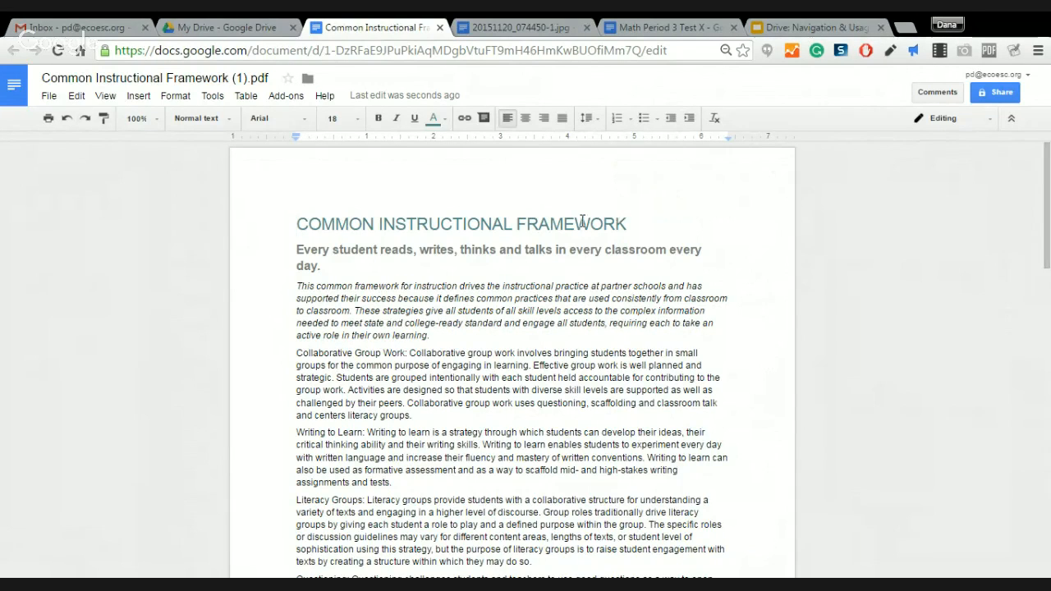
Colour the subtitle "Every student reads, writes, thinks and talks in every classroom every day." light teal
triple_click(298, 251)
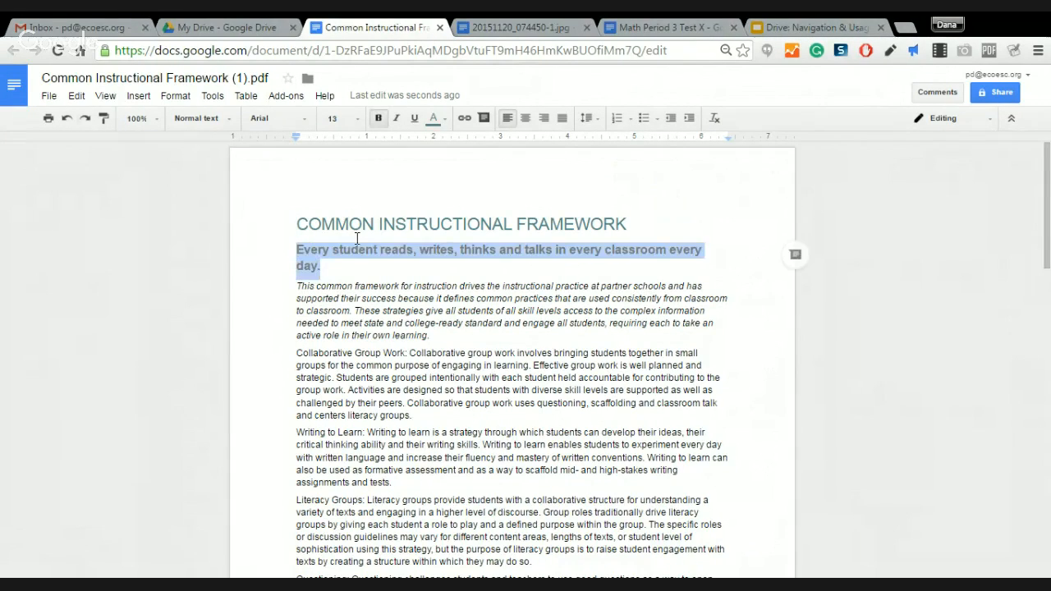
click(433, 119)
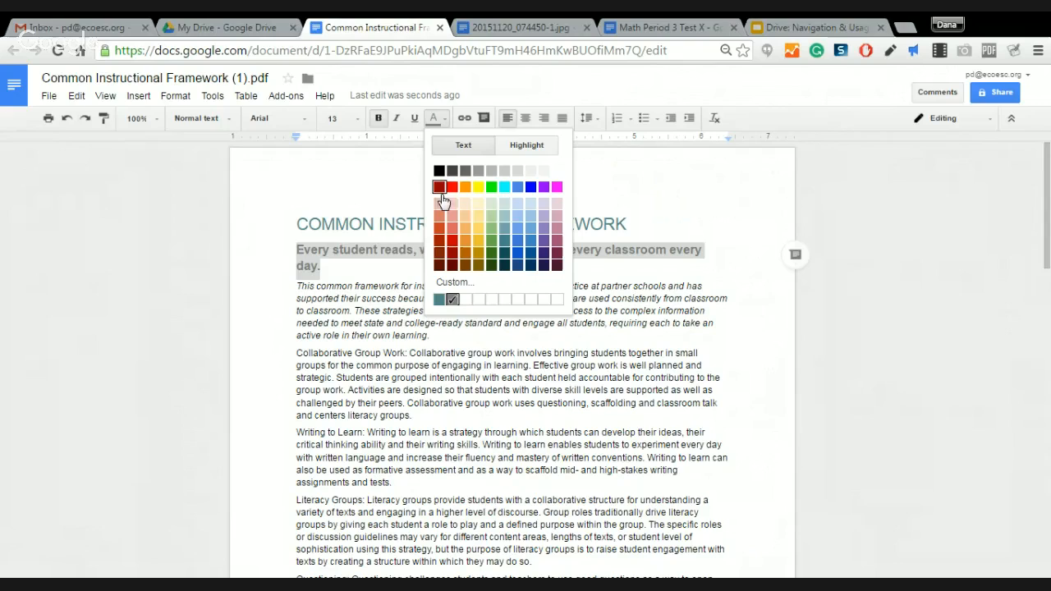
click(504, 216)
click(386, 273)
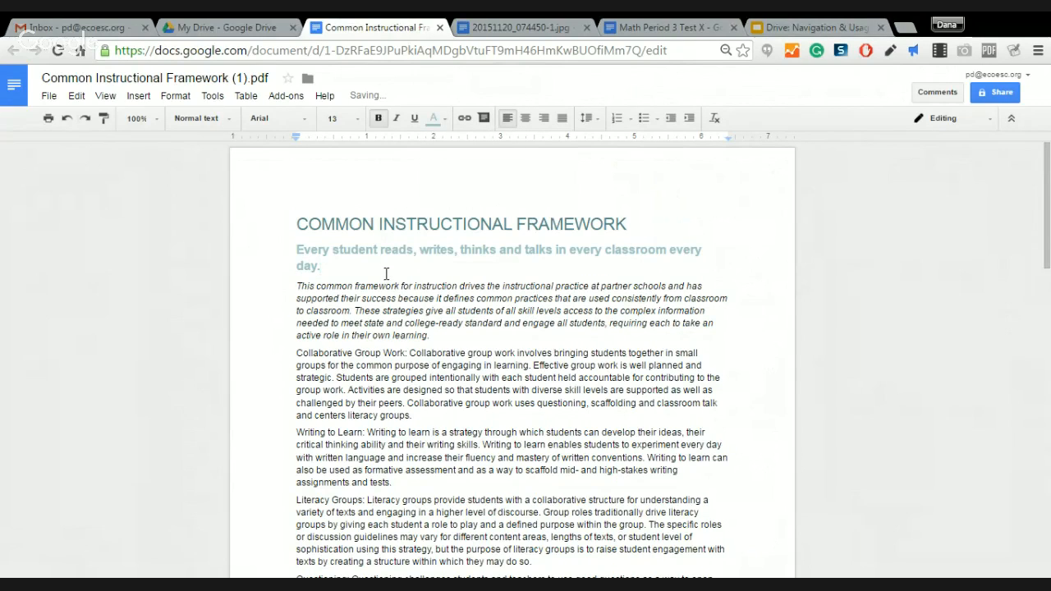
Check the original PDF's layout and insert a horizontal line on a new line below the "COMMON INSTRUCTIONAL FRAMEWORK" title
click(609, 223)
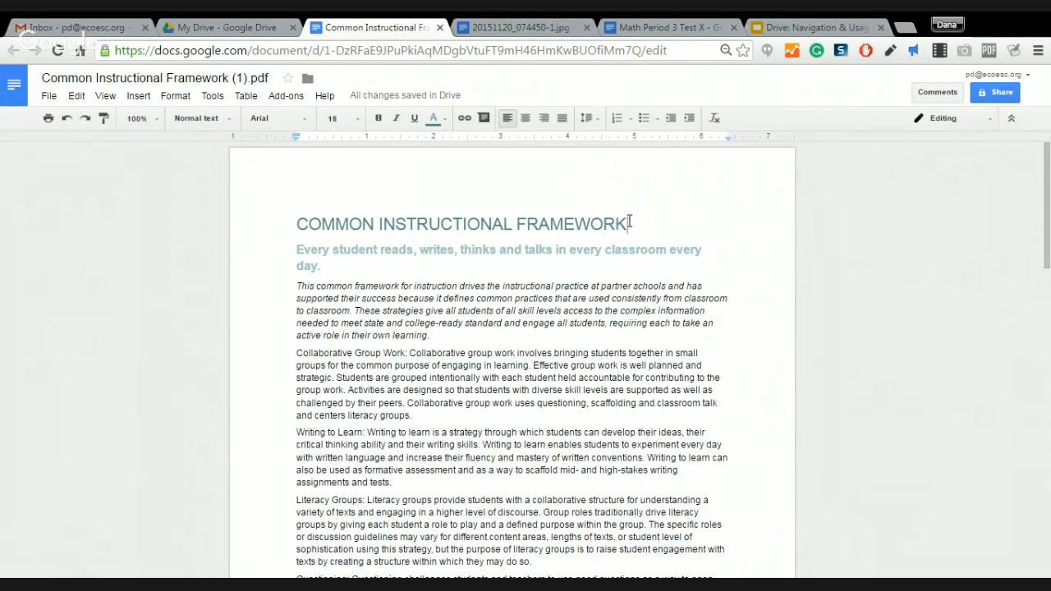
click(275, 28)
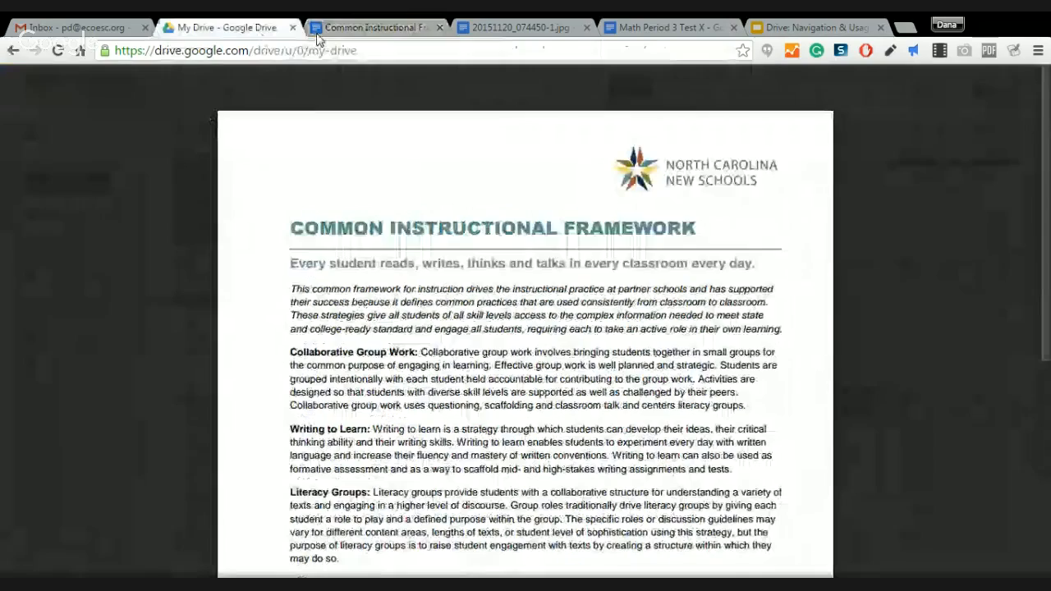
click(324, 28)
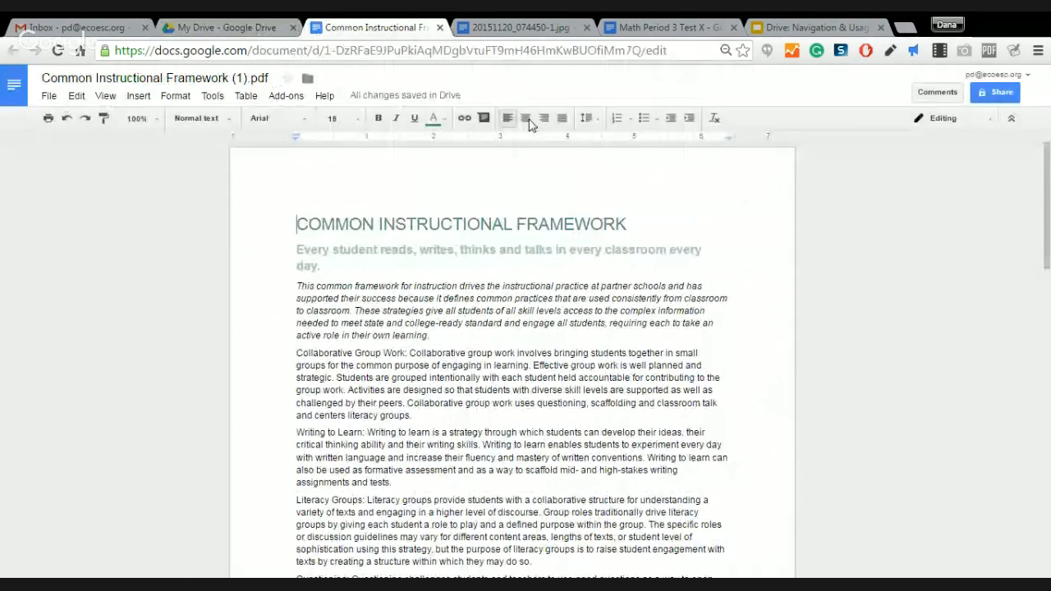
key(Return)
click(138, 95)
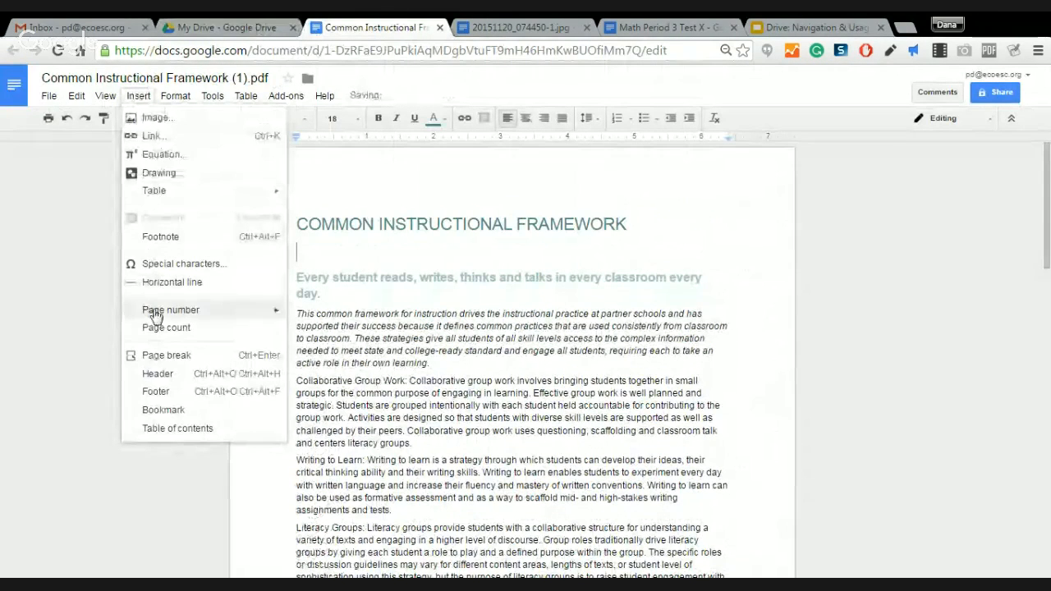
click(168, 281)
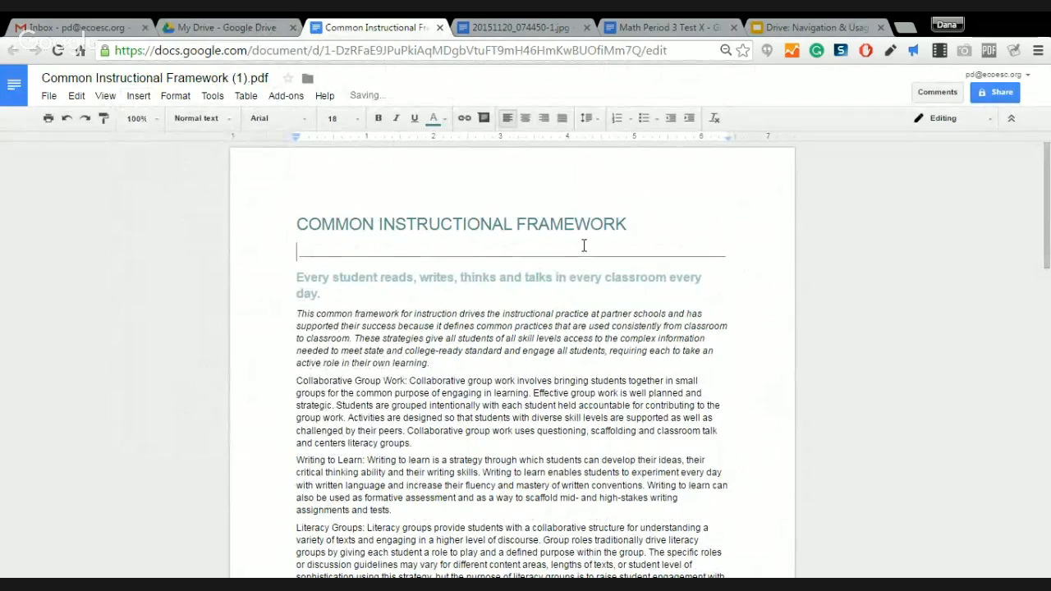
Make the "COMMON INSTRUCTIONAL FRAMEWORK" title bold
click(675, 222)
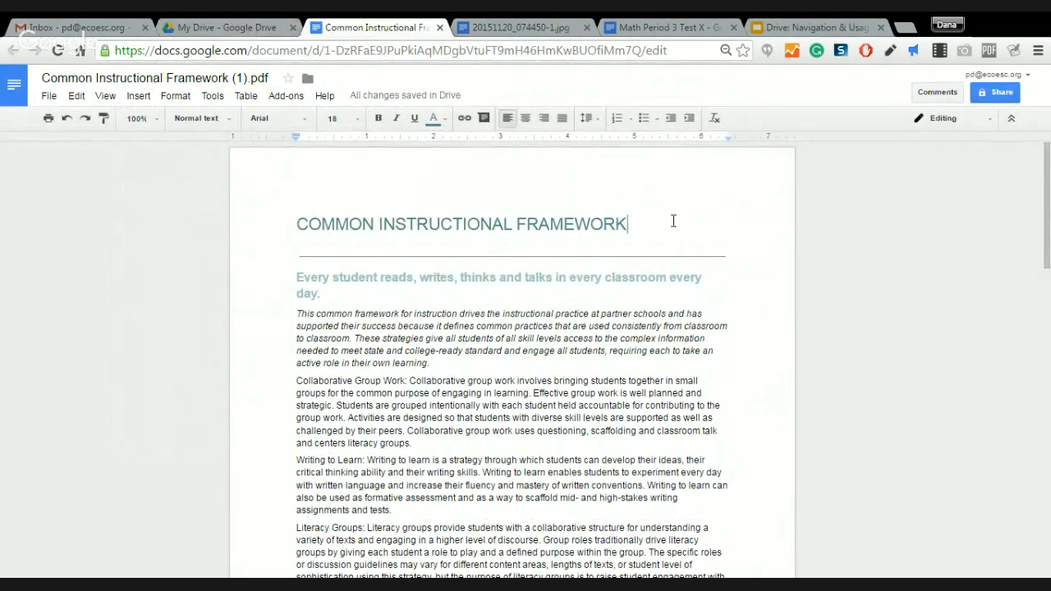
drag(661, 222, 209, 230)
key(ctrl+b)
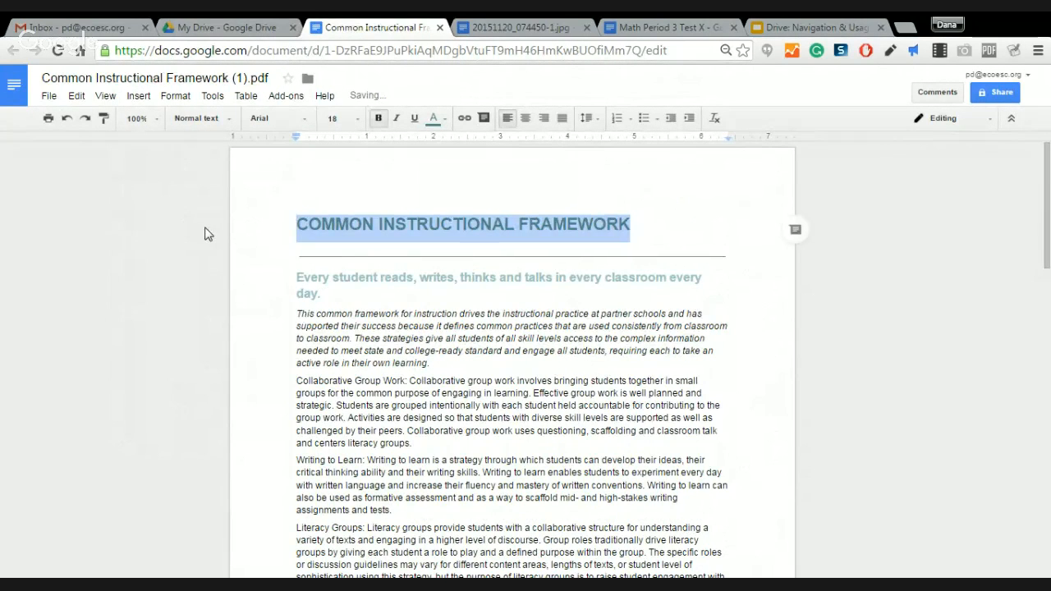
Try the Impact font on the "COMMON INSTRUCTIONAL FRAMEWORK" title and undo the font change
click(275, 118)
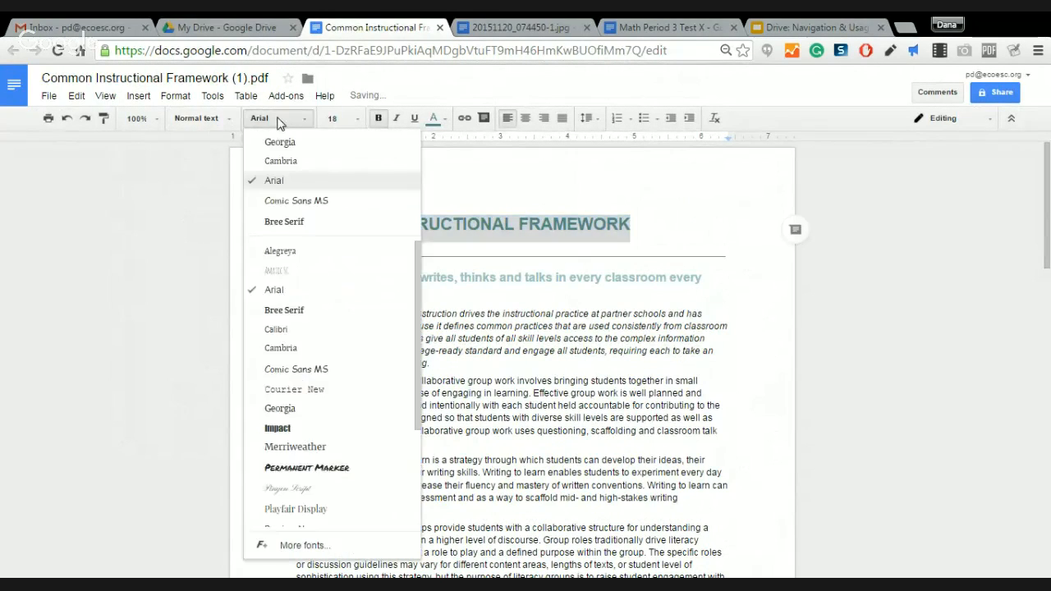
click(279, 427)
click(620, 210)
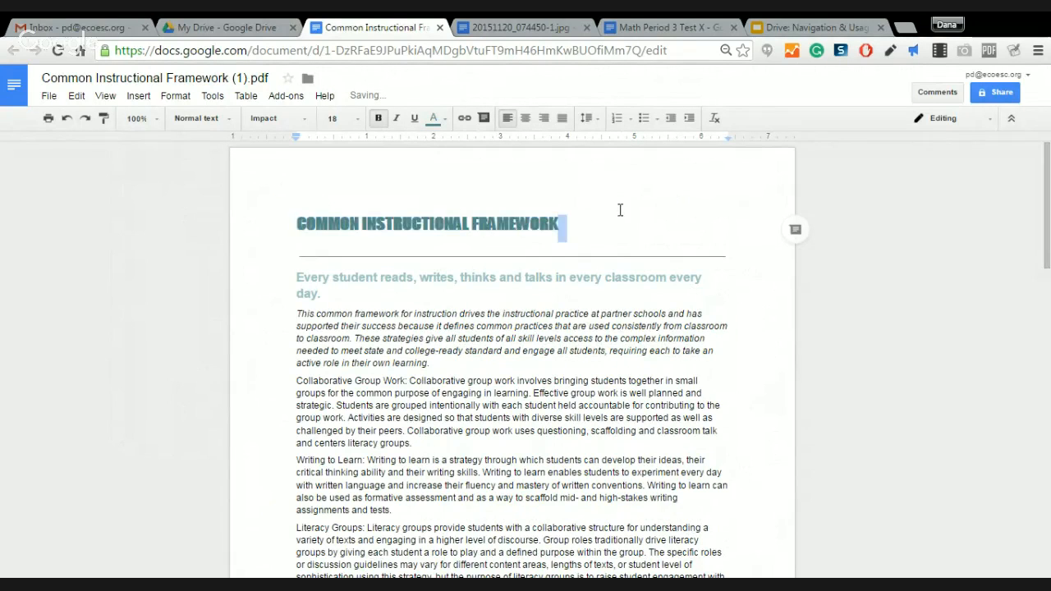
click(67, 118)
click(327, 307)
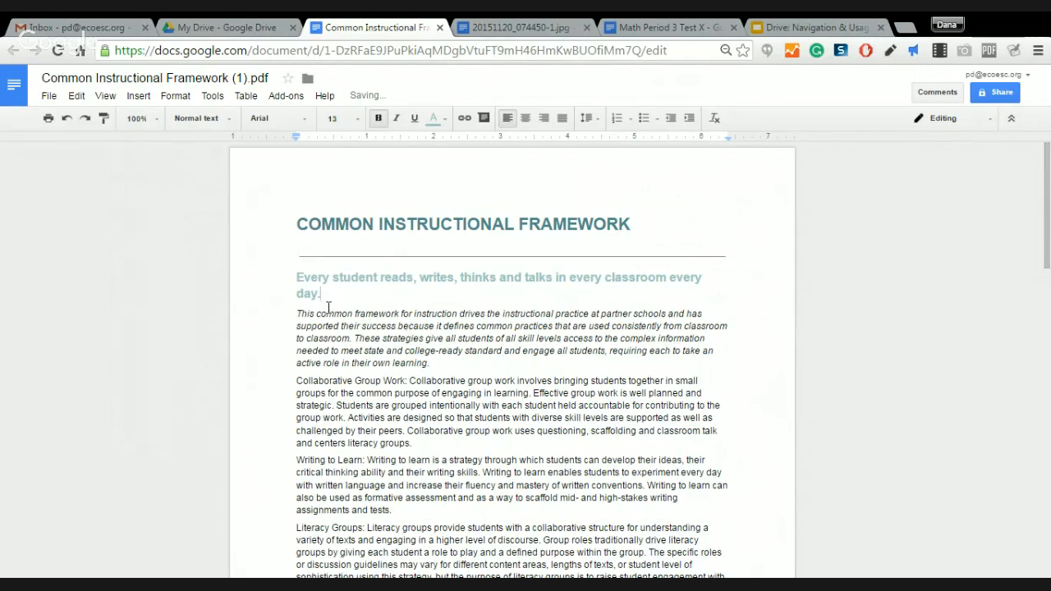
Make the paragraph lead-ins "Collaborative Group Work:", "Writing to Learn:" and "Literacy Groups" bold
drag(408, 381, 290, 380)
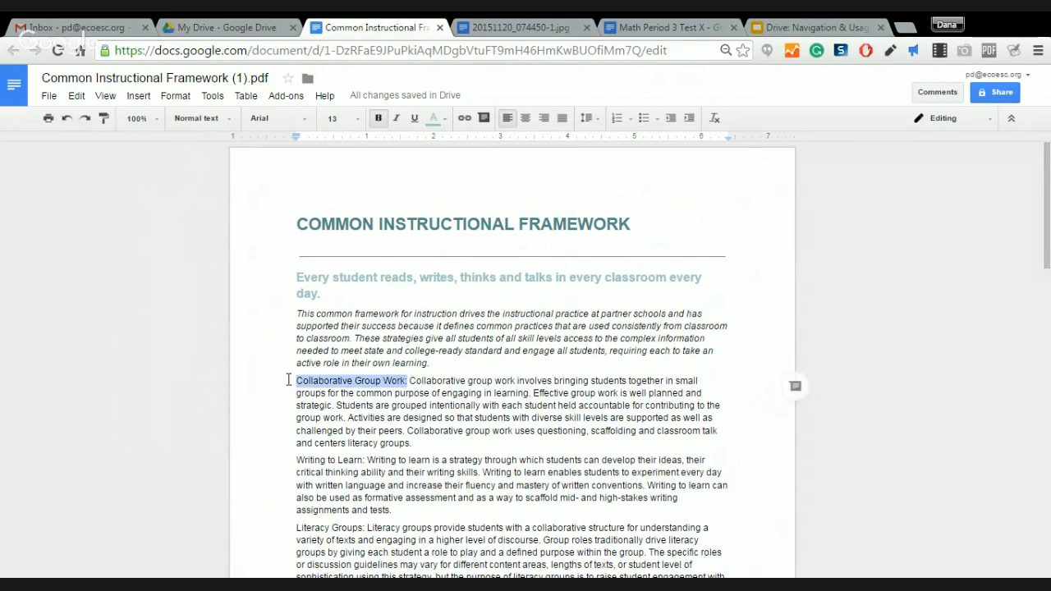
key(ctrl+b)
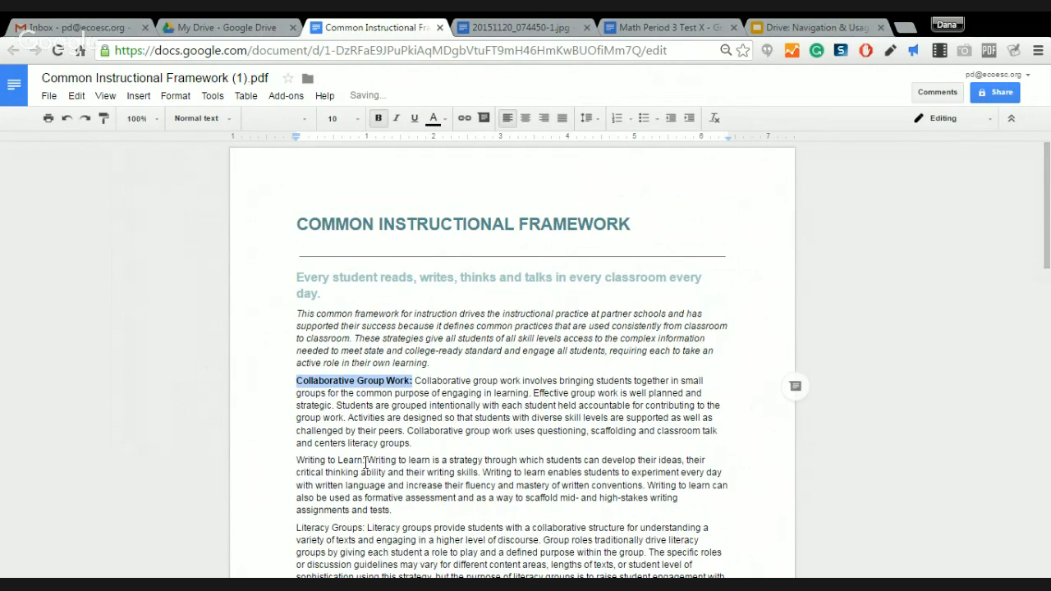
drag(366, 463, 300, 462)
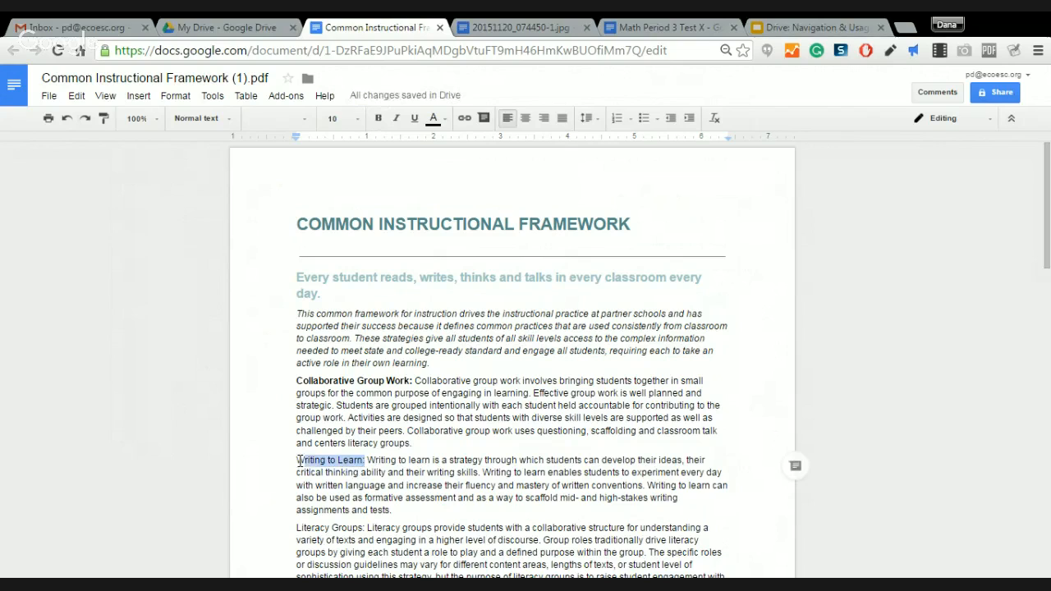
key(ctrl+b)
drag(363, 528, 289, 527)
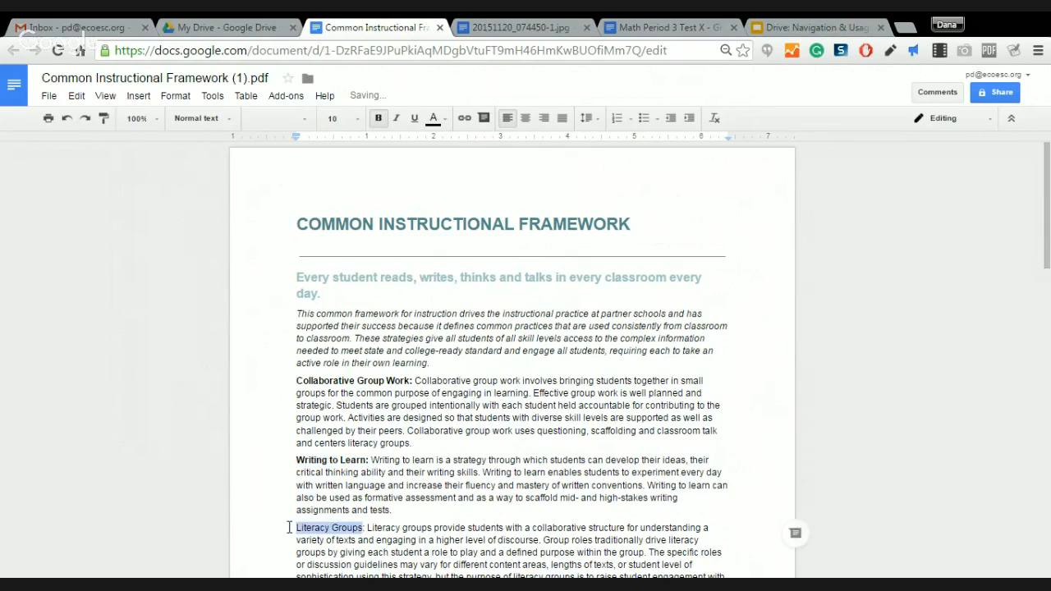
key(ctrl+b)
click(458, 490)
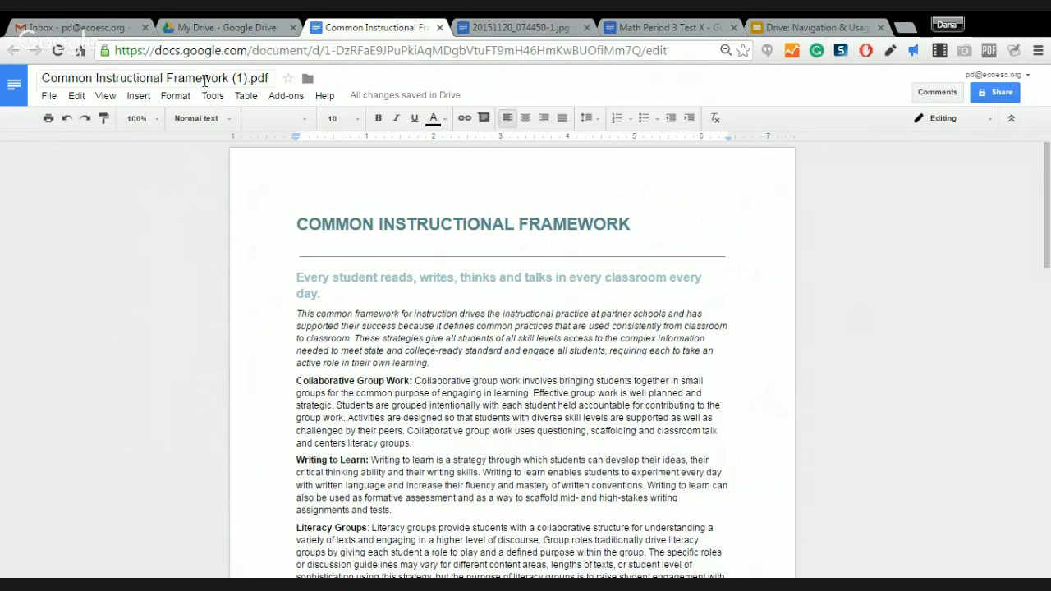
Review the original PDF's preview in My Drive, close it and select the converted Common Instructional Framework document beside the PDF
click(217, 32)
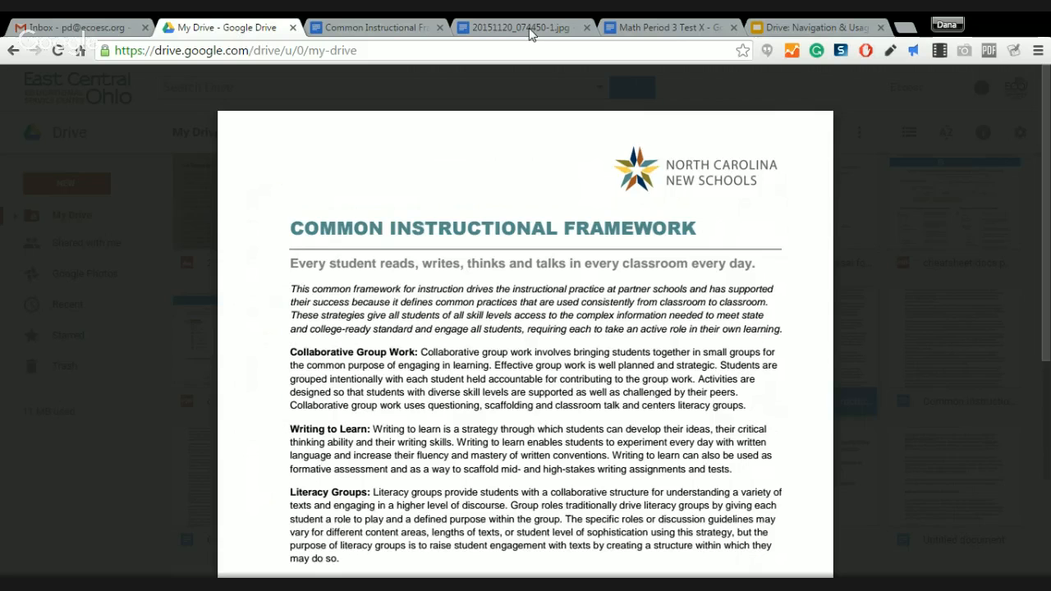
click(977, 207)
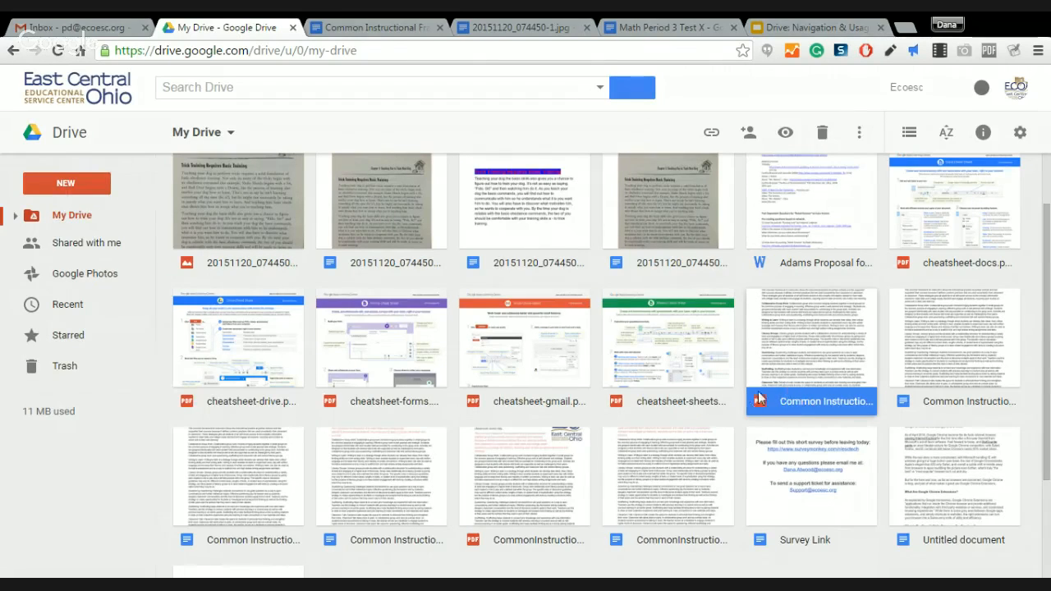
click(905, 402)
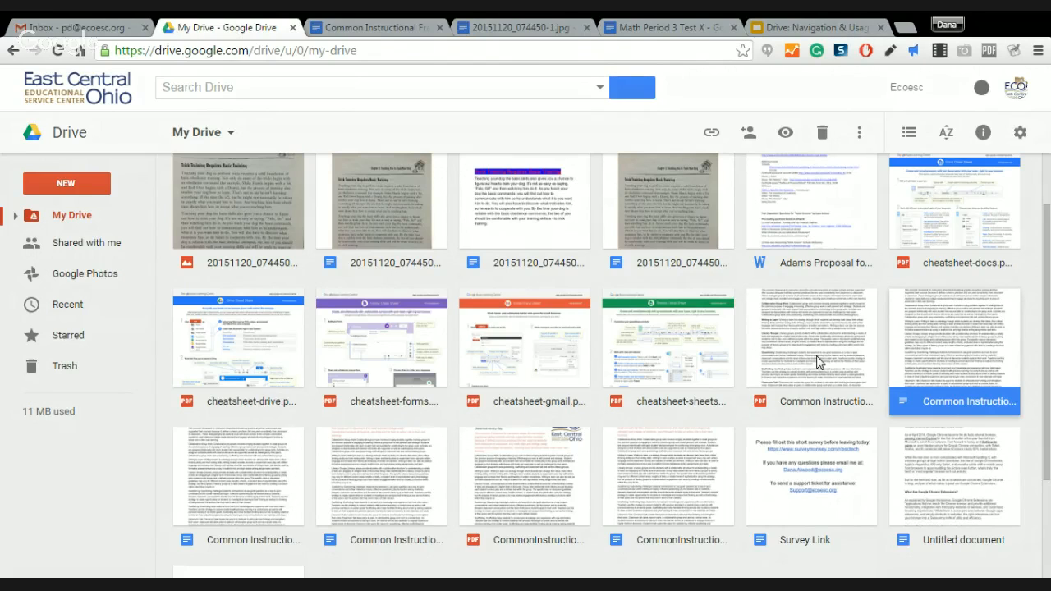
Close the open Common Instructional Framework, 20151120_074450-1.jpg and Math Period 3 Test documents
click(386, 29)
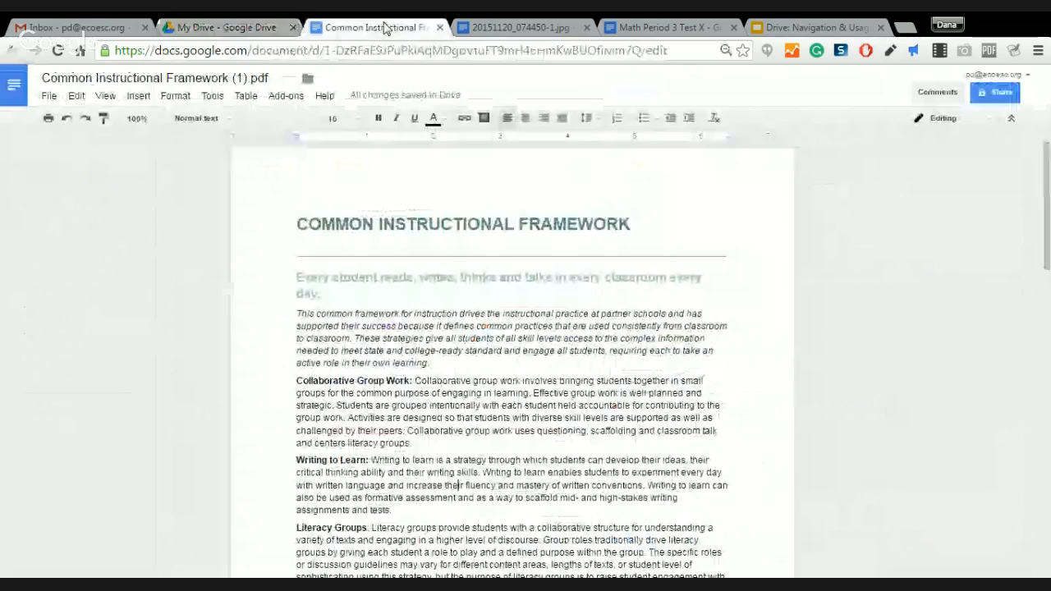
click(439, 28)
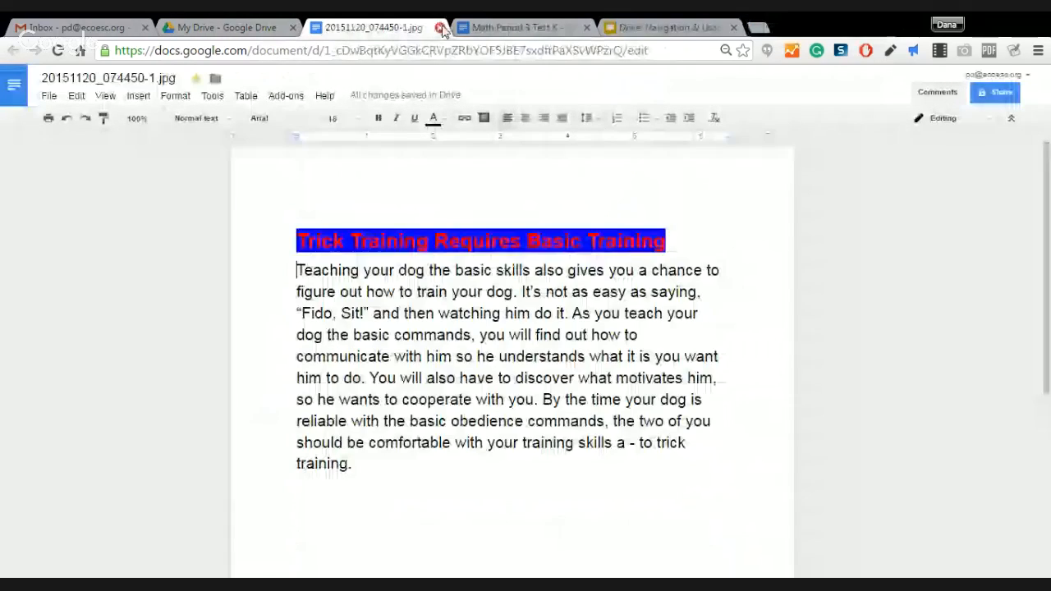
click(440, 28)
click(437, 28)
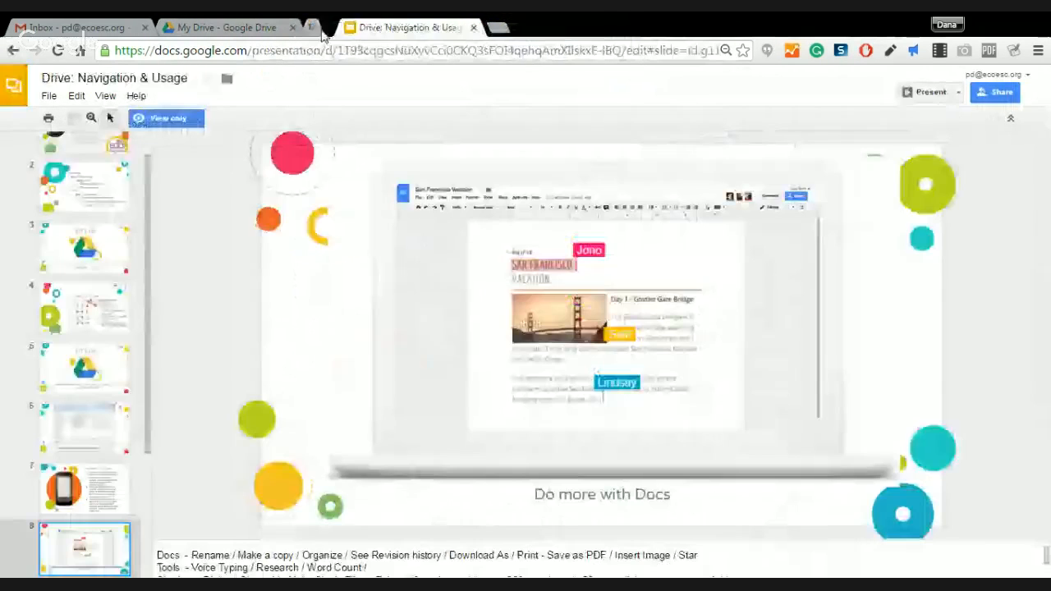
Create a new blank Google Docs document from My Drive
click(255, 30)
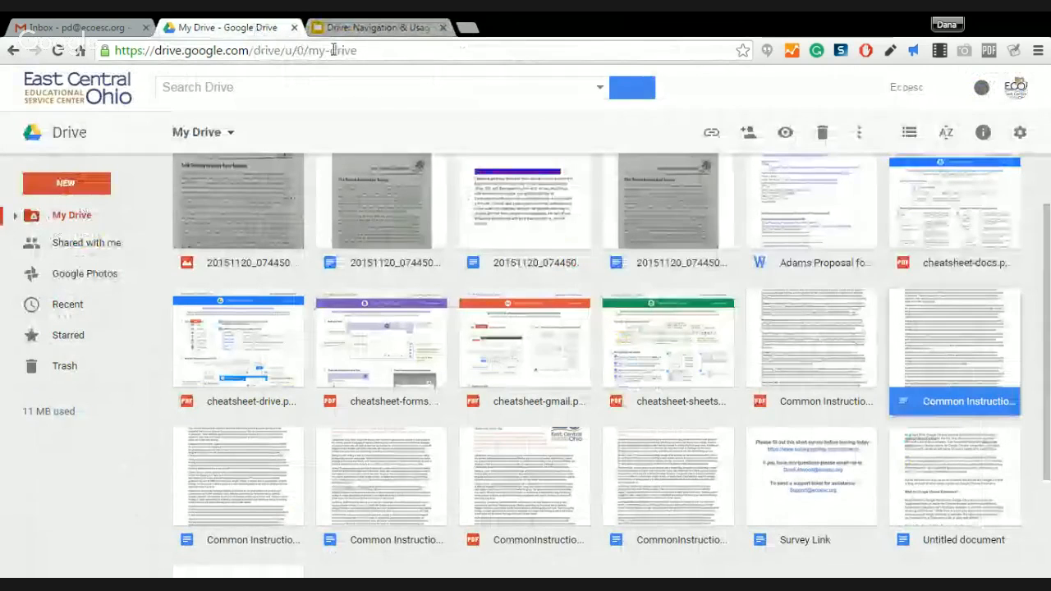
click(78, 184)
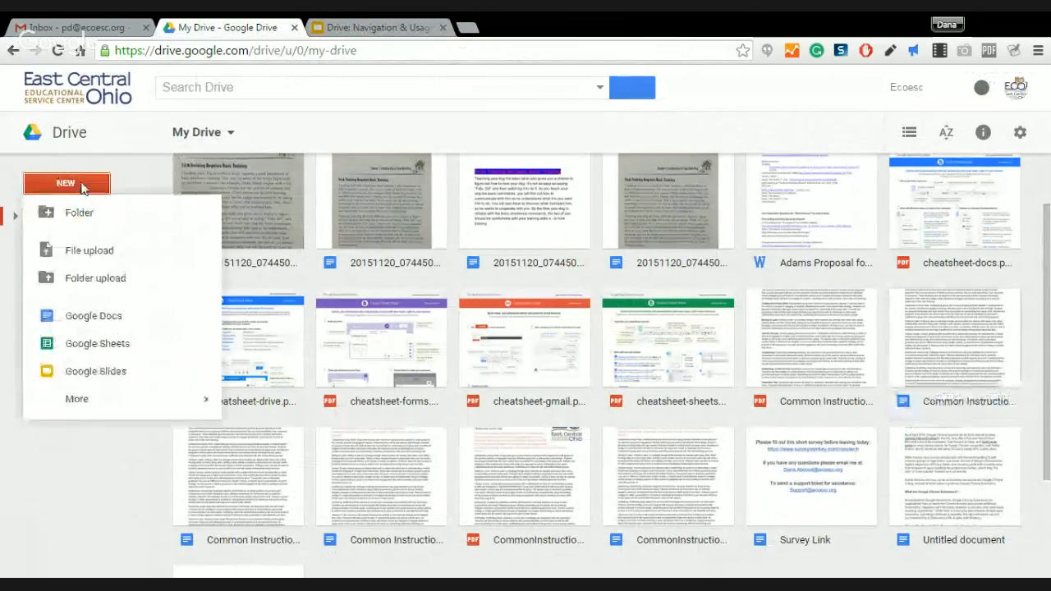
click(72, 317)
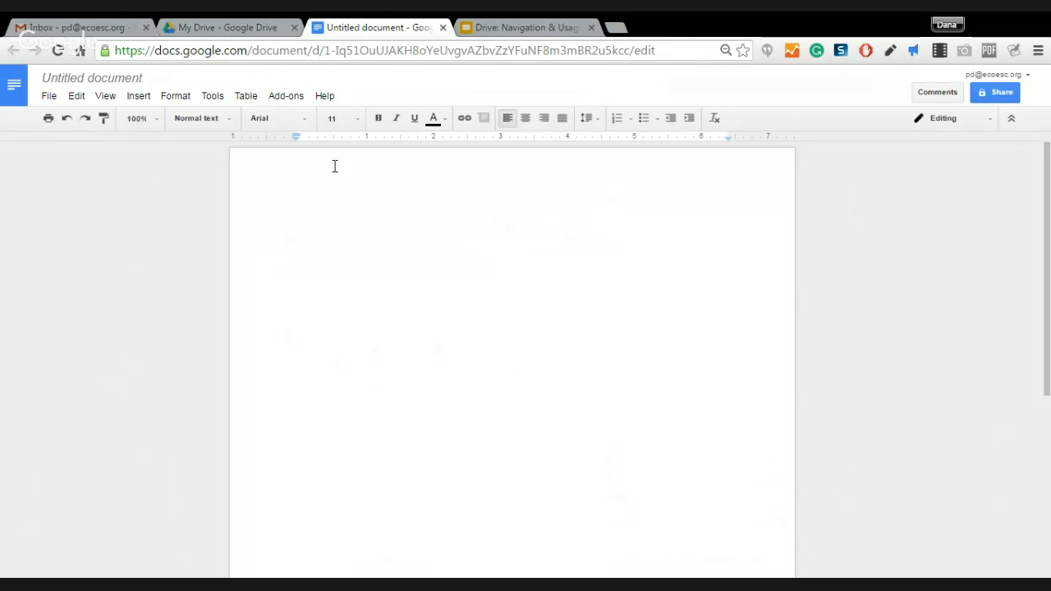
Switch to Gmail, start a new message and return to the blank untitled document
click(100, 27)
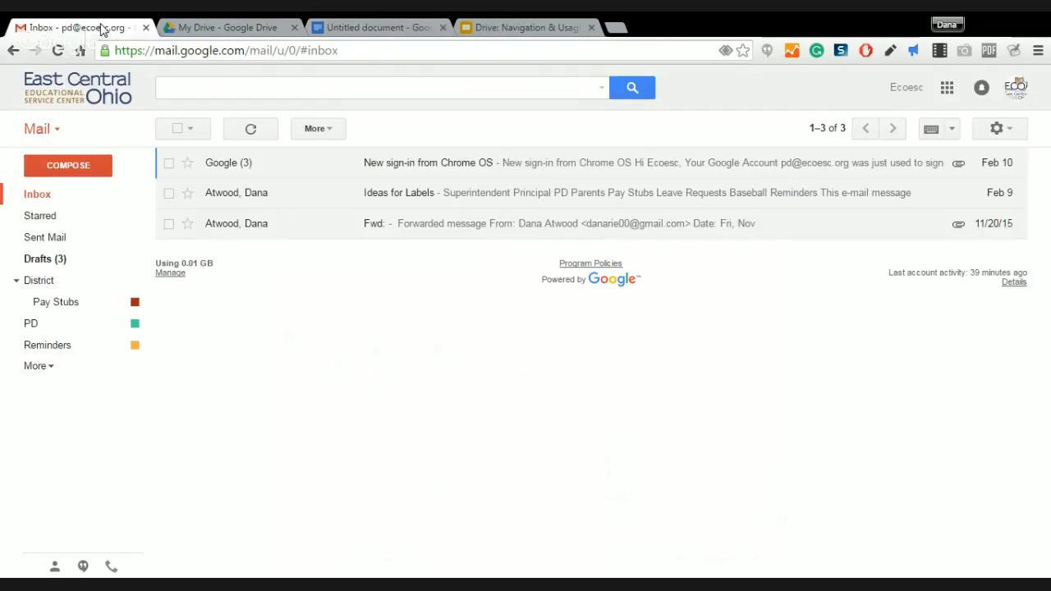
click(72, 165)
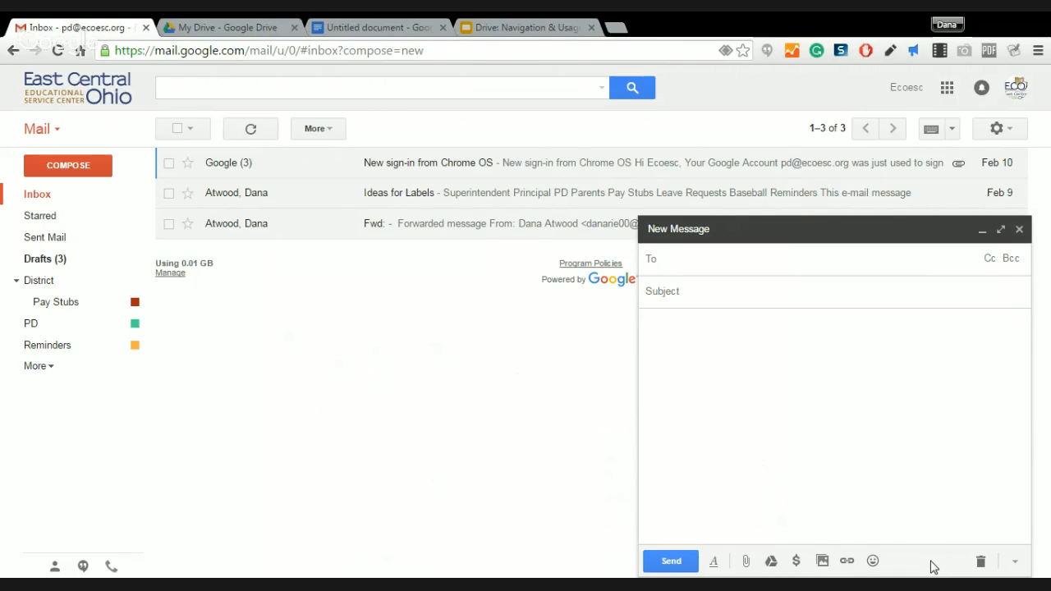
click(377, 25)
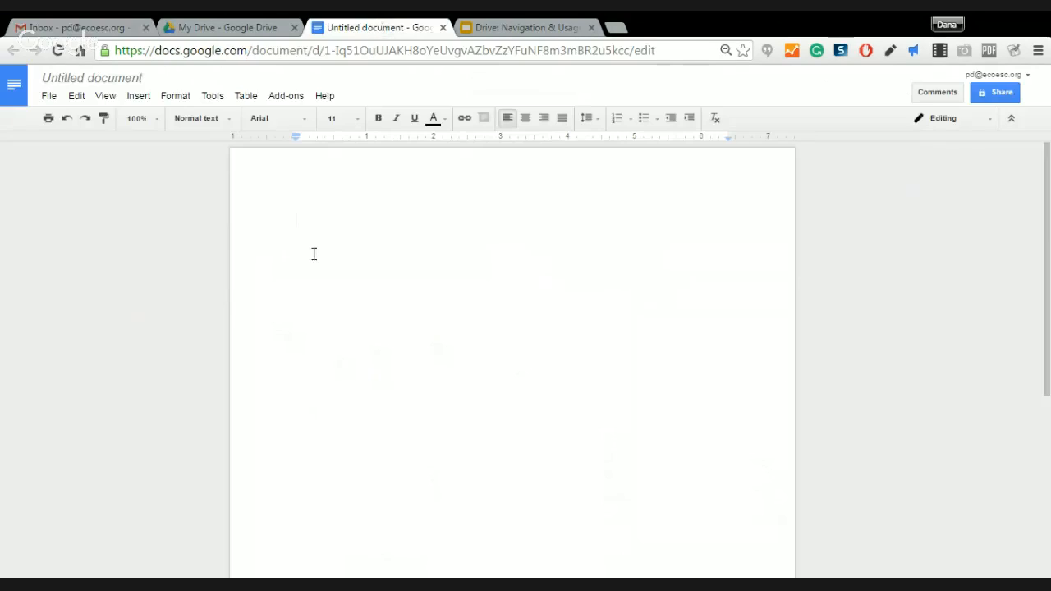
Rename the untitled document as "Voice To Text Example"
click(129, 78)
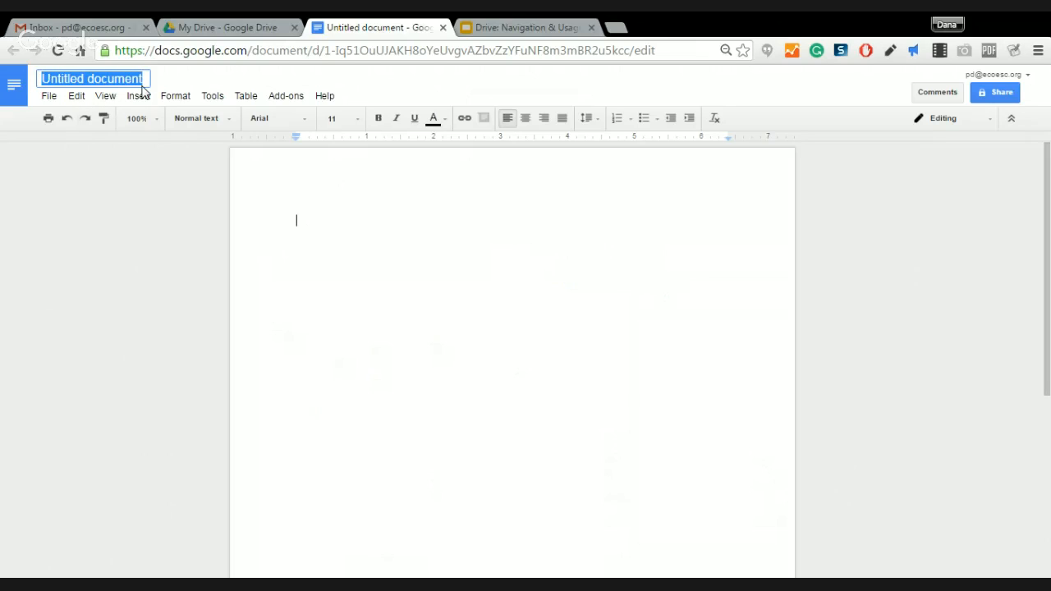
text(Voice)
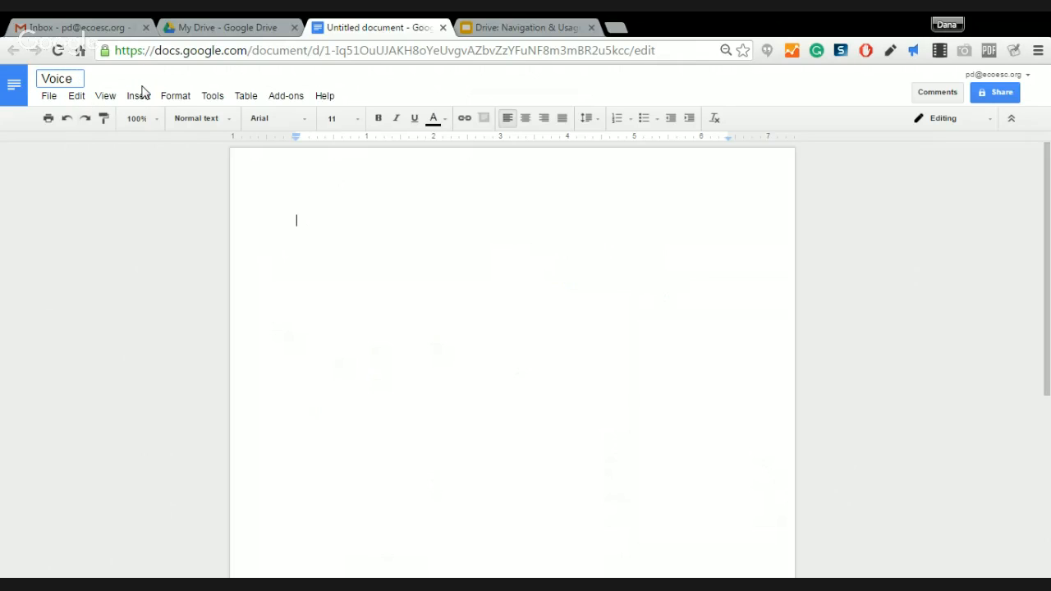
text( To Text Example)
key(Return)
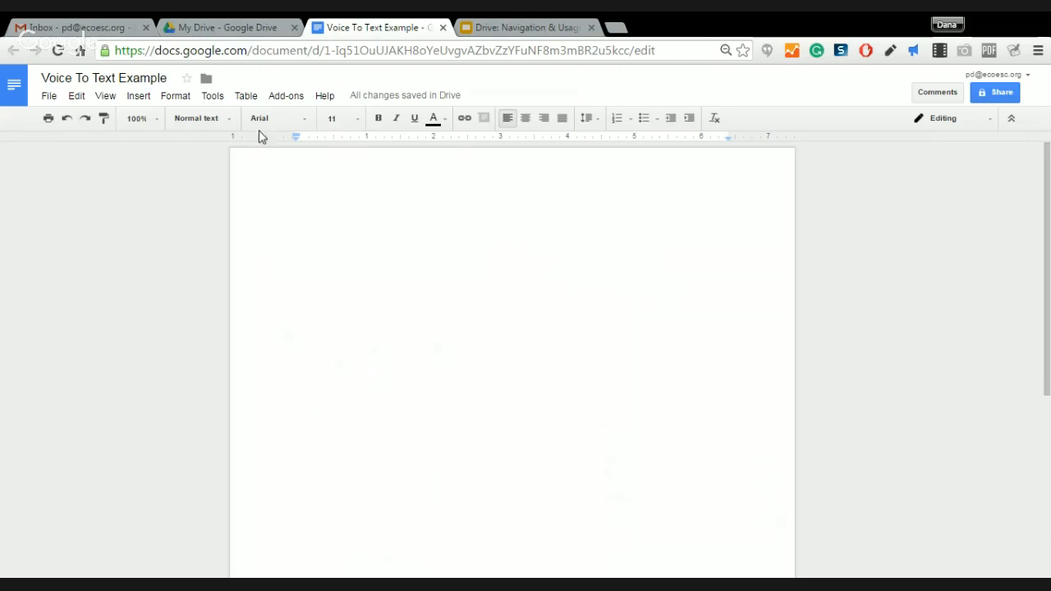
Use Voice typing to dictate an email about sharing a finished document for collaboration, with a greeting, two paragraphs and a "Thank you" sign-off
click(212, 95)
mouse_move(246, 97)
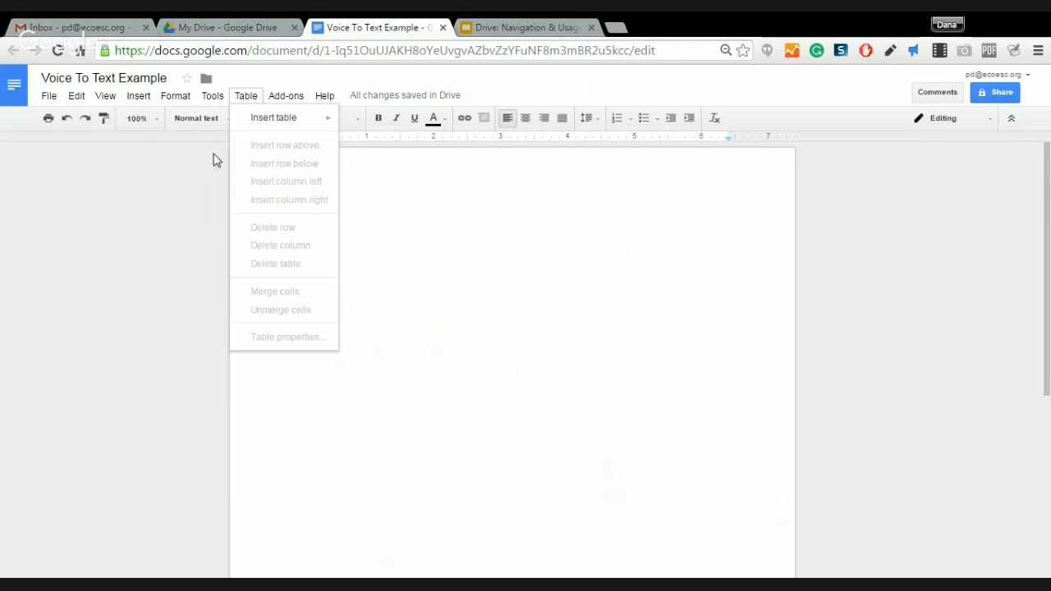
mouse_move(211, 99)
click(223, 190)
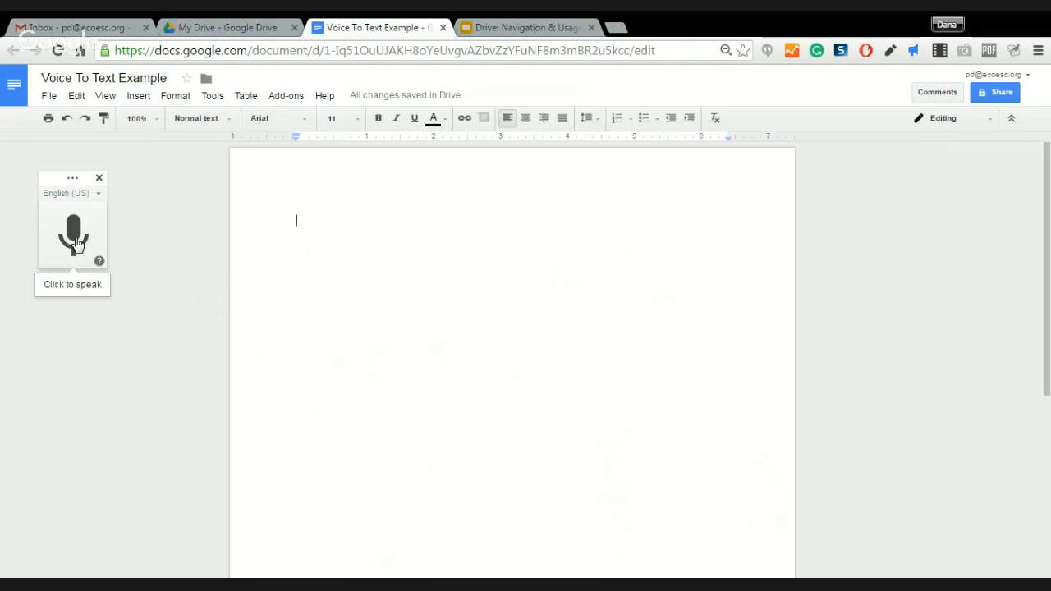
click(74, 238)
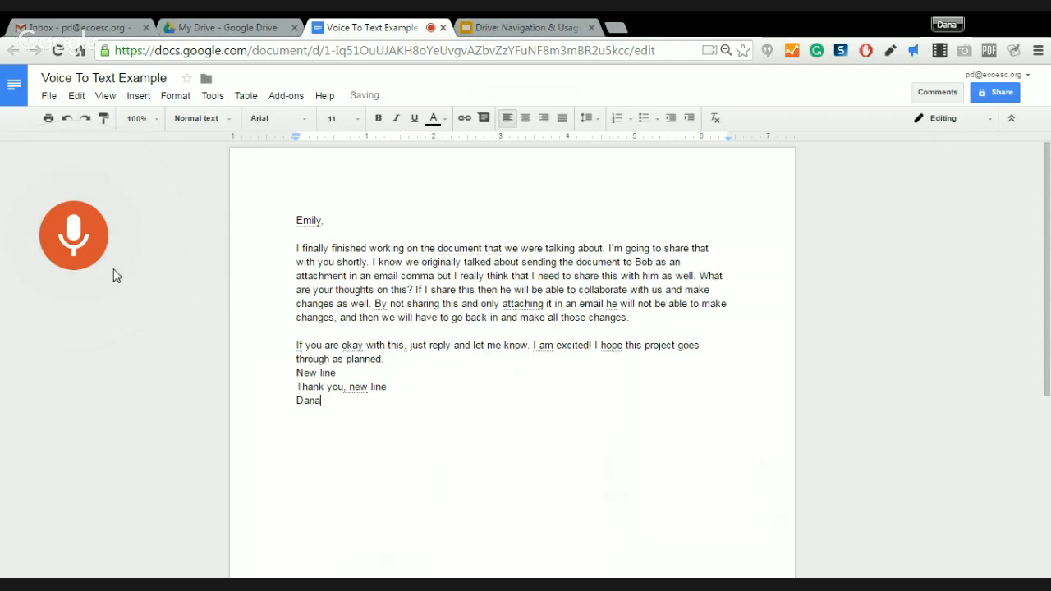
click(98, 238)
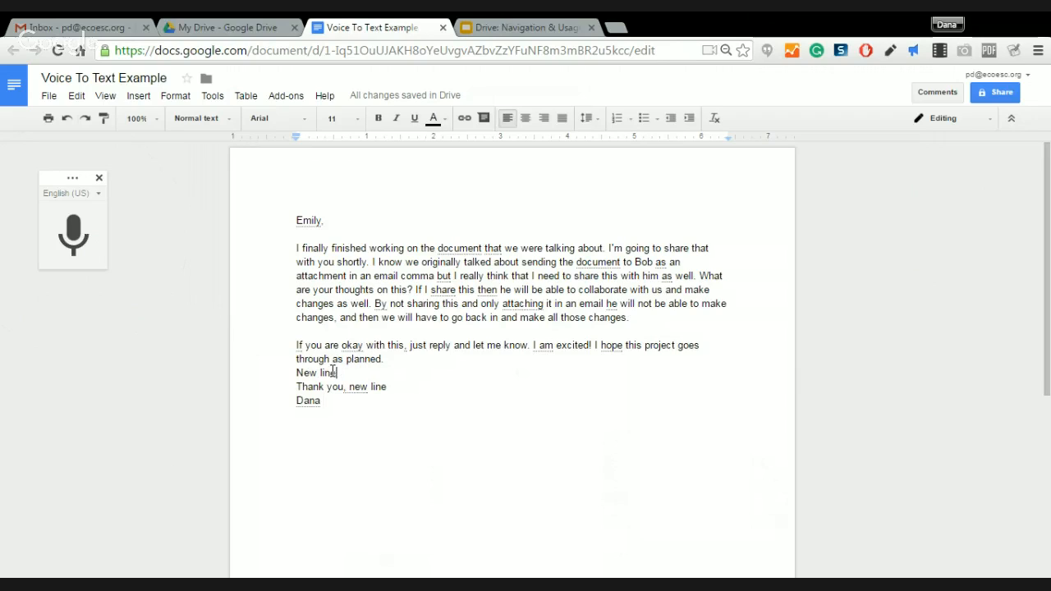
Delete the stray "New line" and "new line" wording around the sign-off and check the spelling suggestion for "attaching"
triple_click(335, 372)
key(BackSpace)
drag(388, 387, 351, 396)
key(BackSpace)
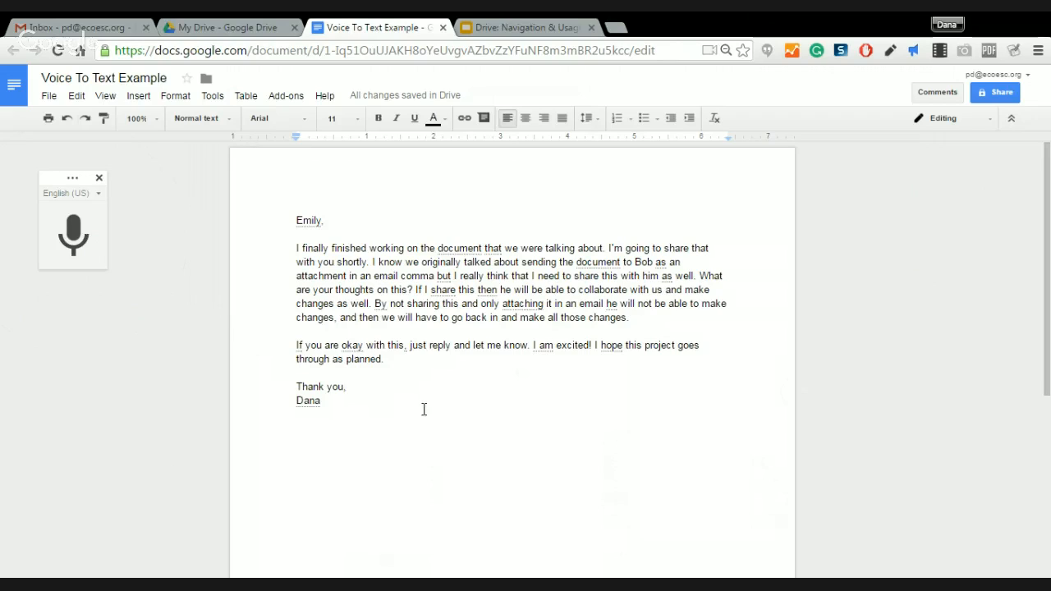
right_click(510, 303)
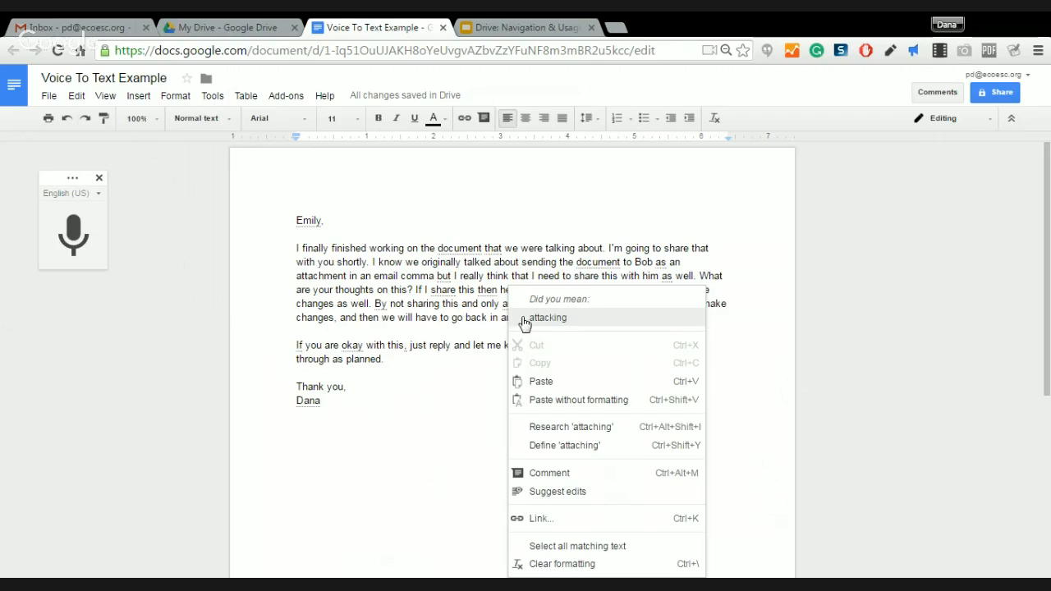
click(459, 365)
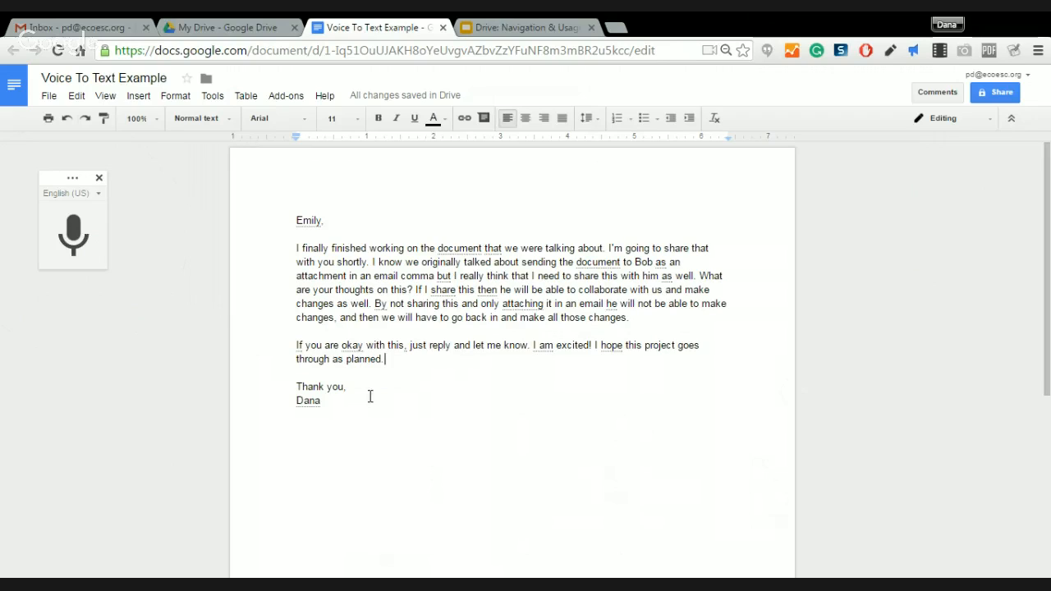
Dictate a second passage below the signature with Voice typing, explaining the test without formatting or new lines
click(358, 420)
key(Return)
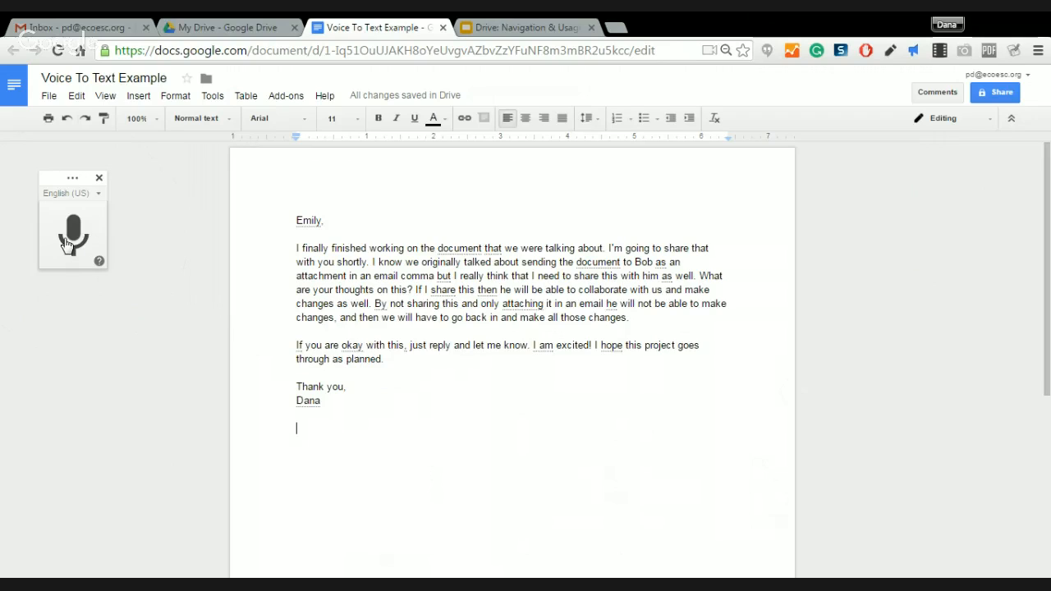
click(69, 243)
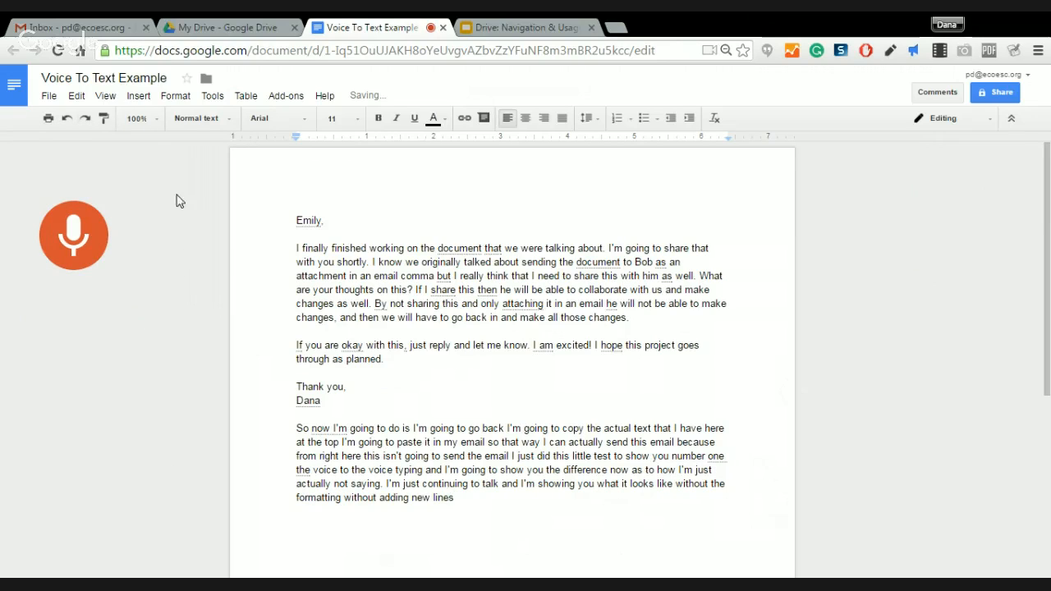
click(90, 238)
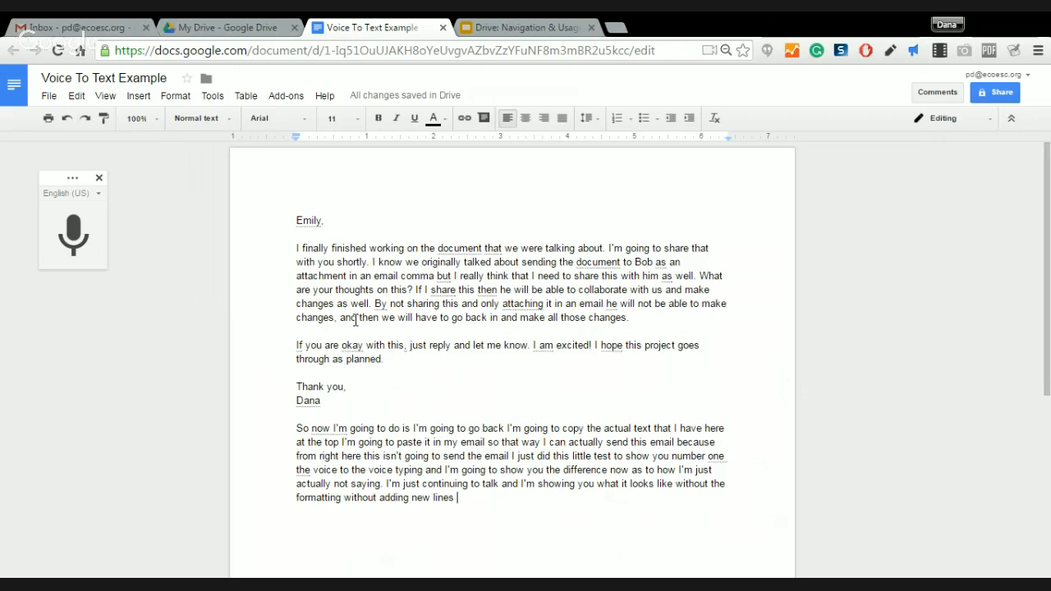
Copy the dictated email from greeting through signature, then switch to Gmail and replace the open blank draft with a new message
drag(296, 220, 347, 397)
key(ctrl+c)
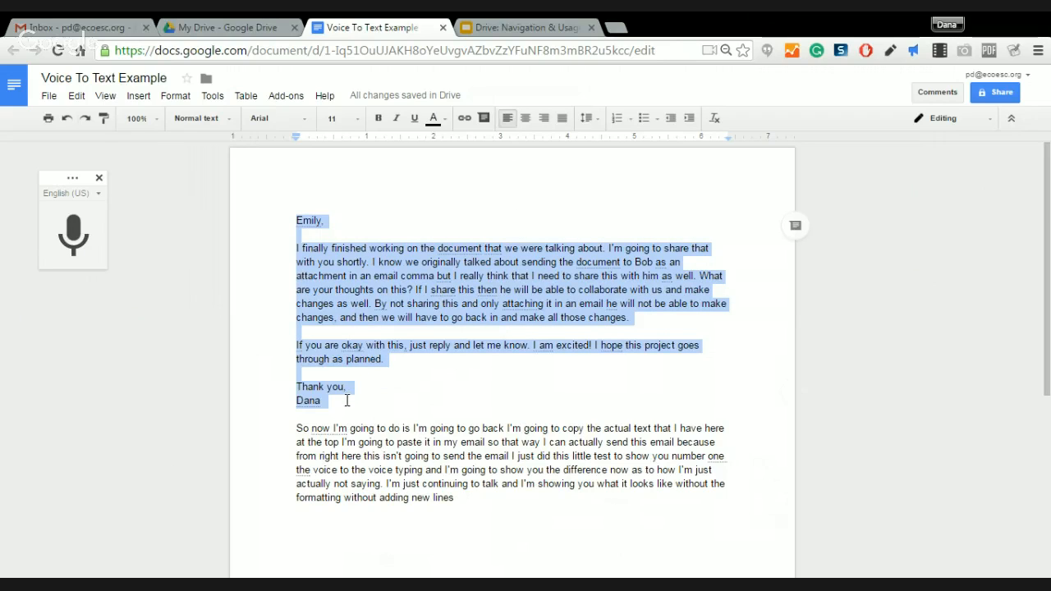
click(72, 26)
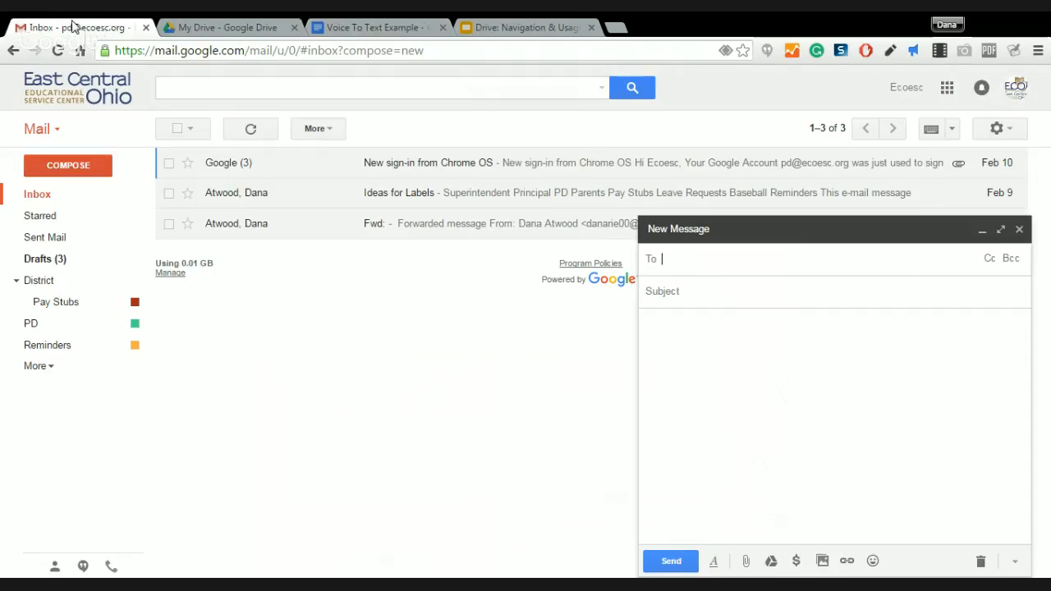
click(980, 561)
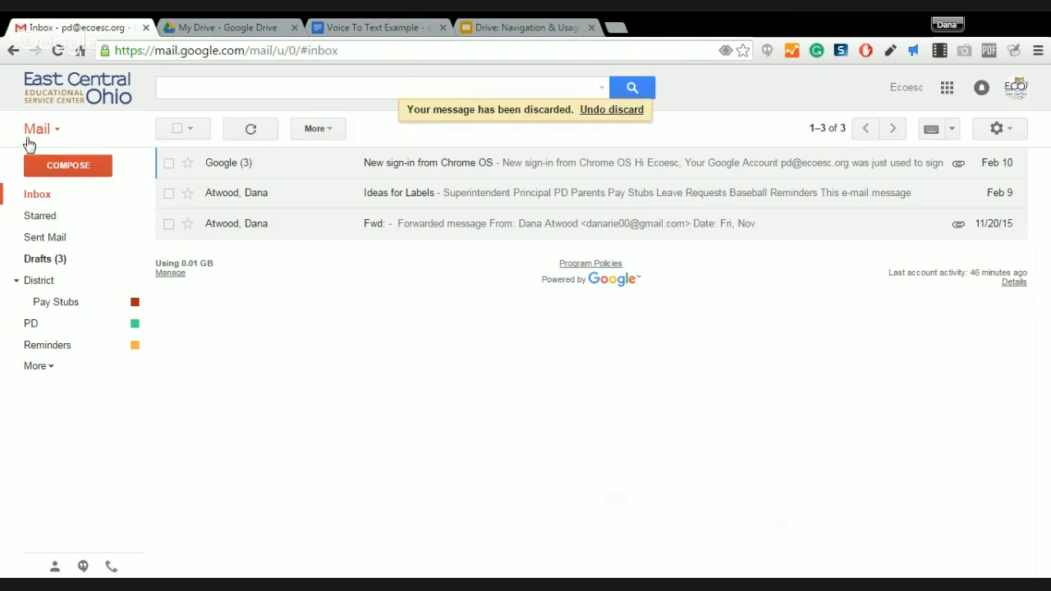
click(49, 165)
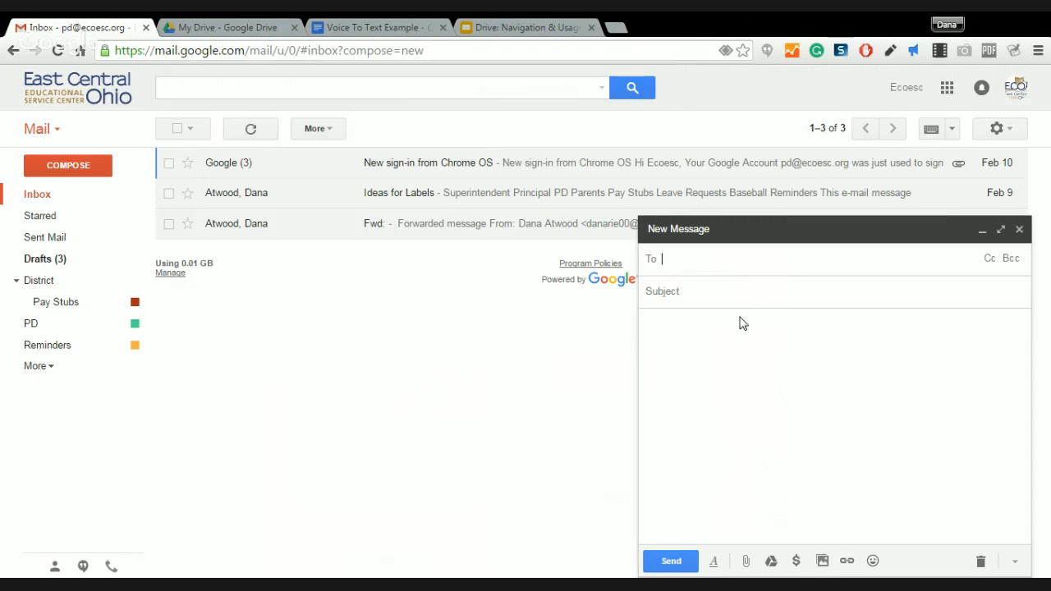
Paste the copied email into the message body, recopy and clear the pasted text, and paste it again
click(670, 322)
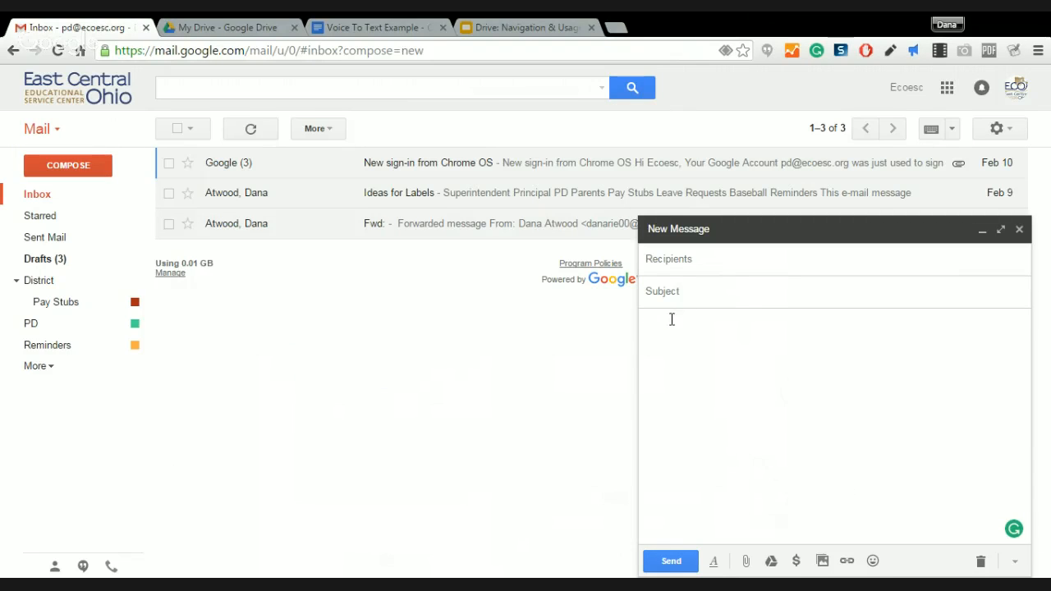
key(ctrl+v)
drag(681, 514, 621, 293)
key(ctrl+c)
key(BackSpace)
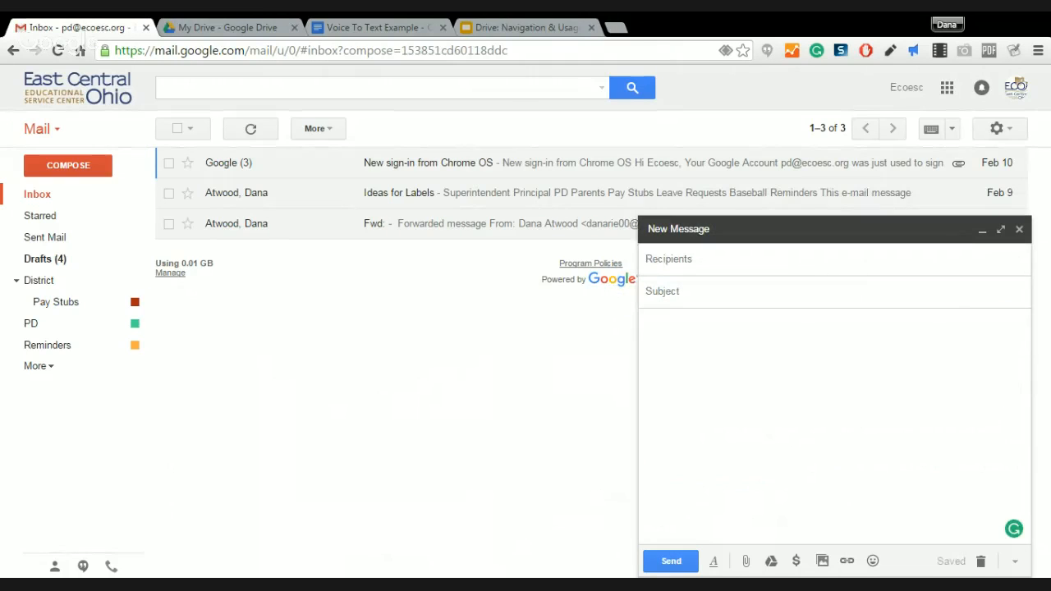
key(ctrl+v)
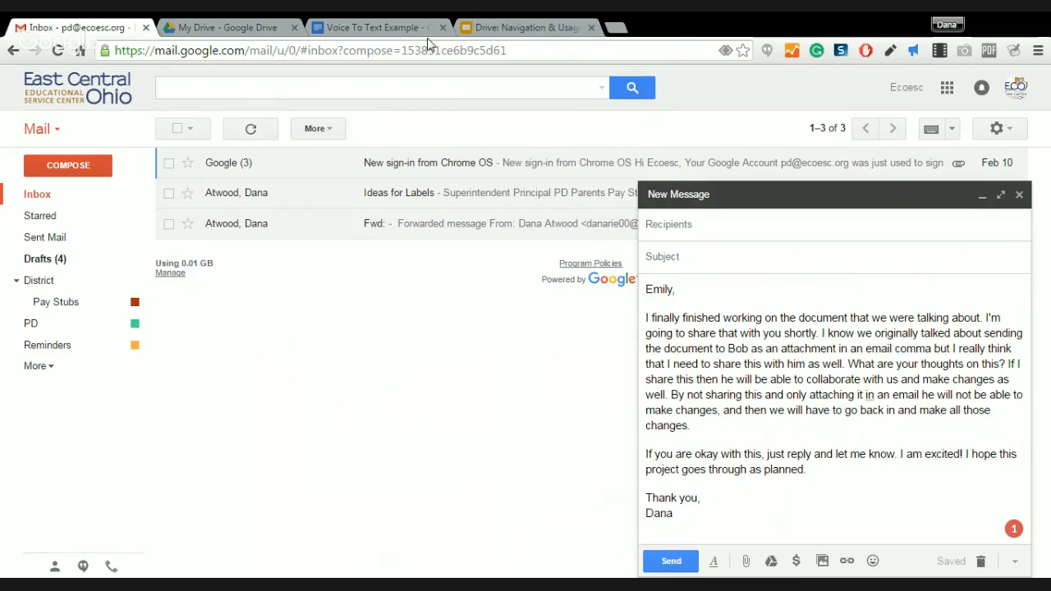
Return to the "Drive: Navigation & Usage" presentation in Google Slides and present it from the "Do more with Docs" slide
click(385, 25)
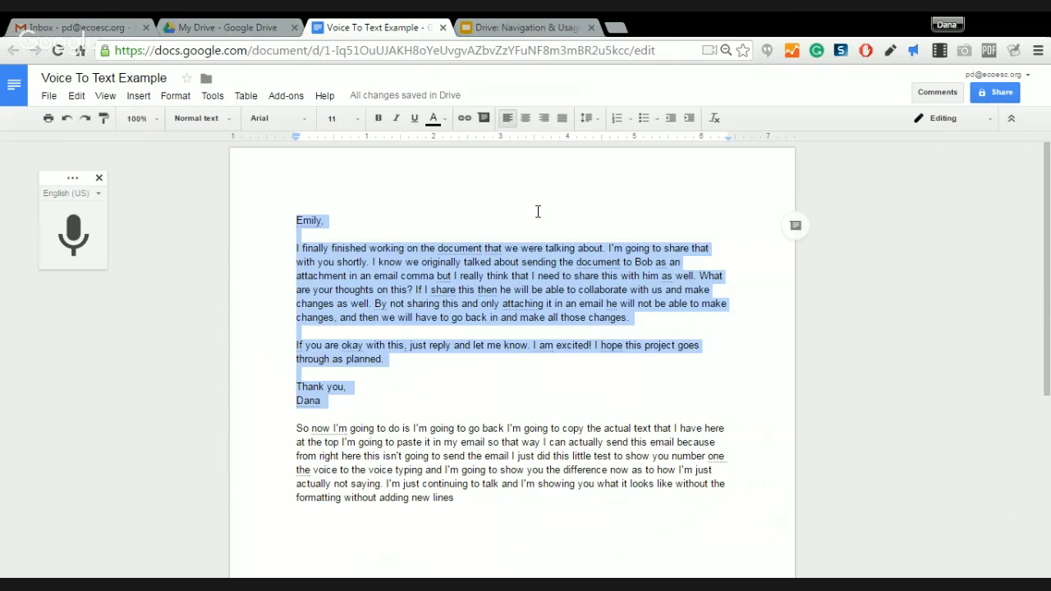
click(503, 27)
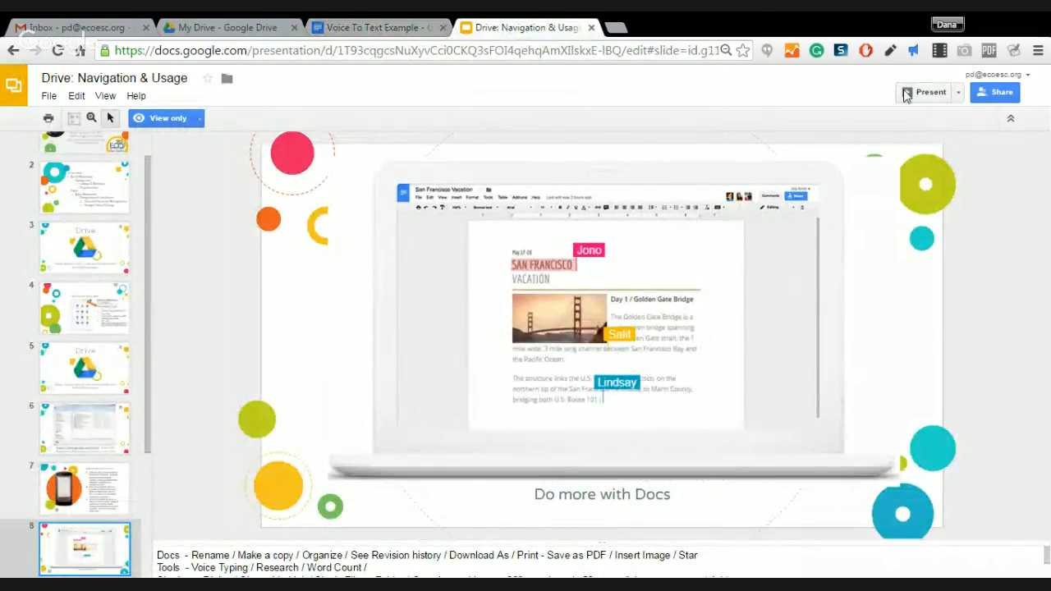
click(907, 93)
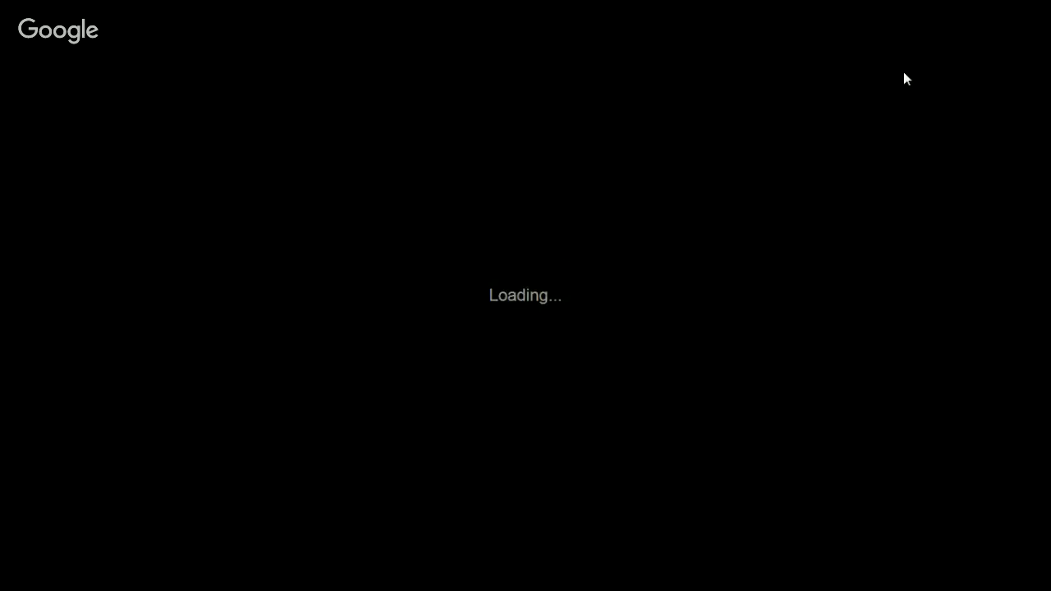